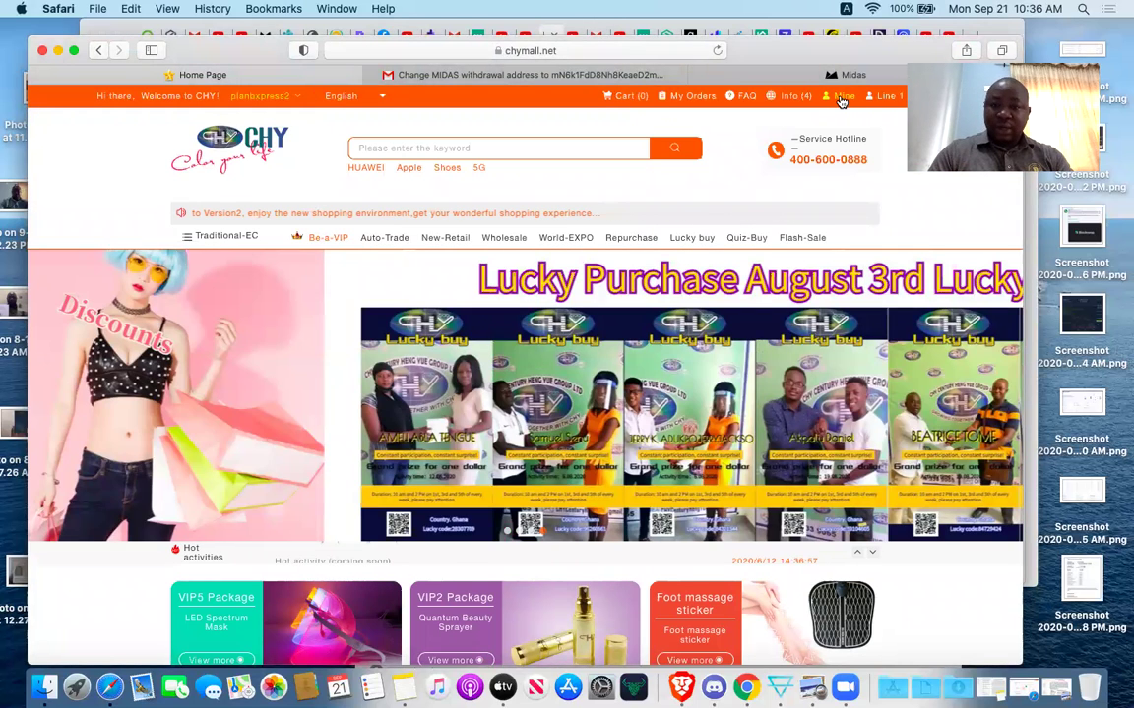
# Open the Network diagram from My Orders and scroll through the two-level downline tree.
pyautogui.click(692, 98)
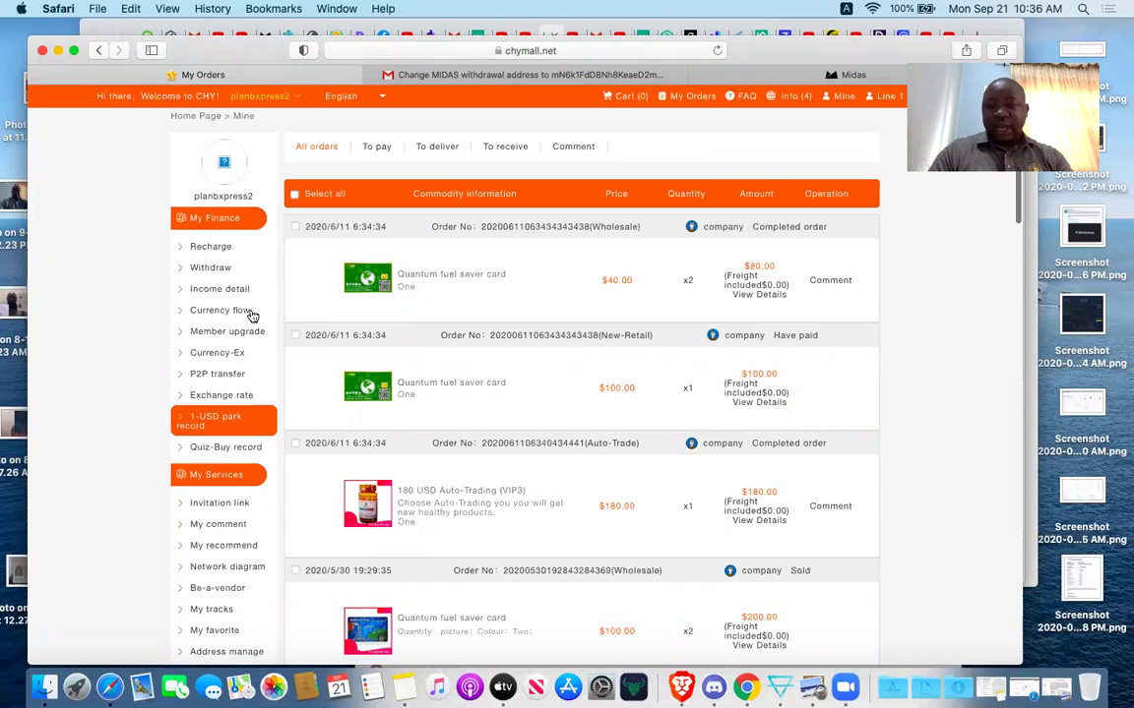
pyautogui.scroll(-4, 254, 354)
pyautogui.click(257, 398)
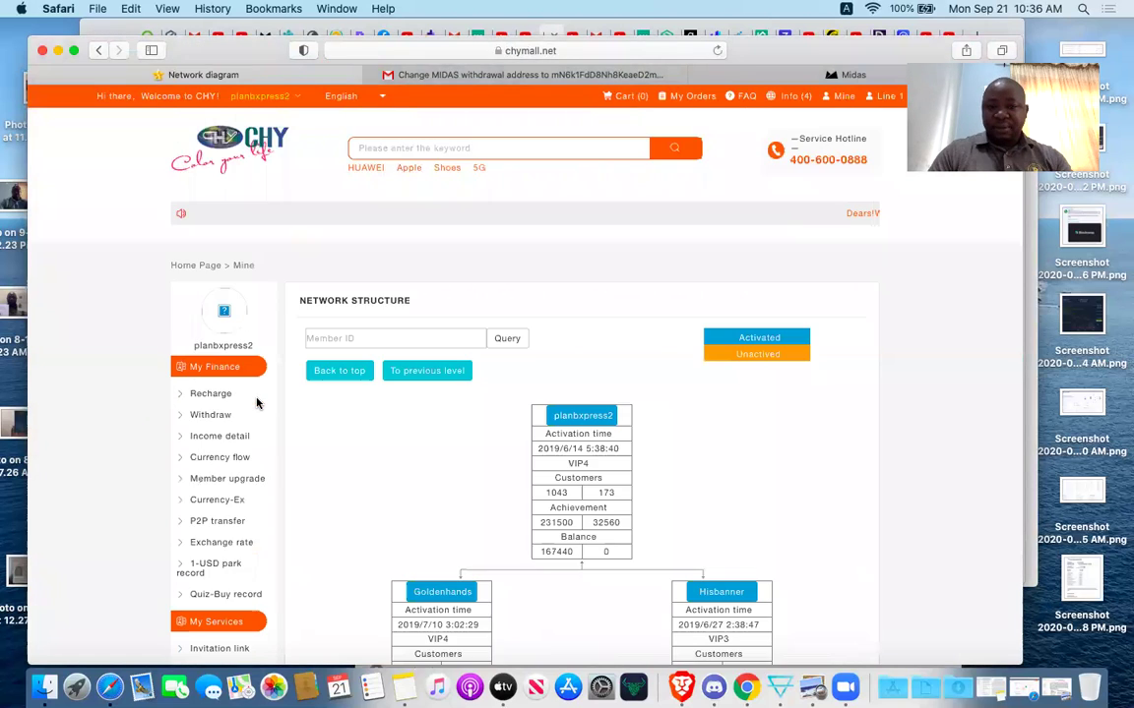
pyautogui.scroll(-3, 596, 528)
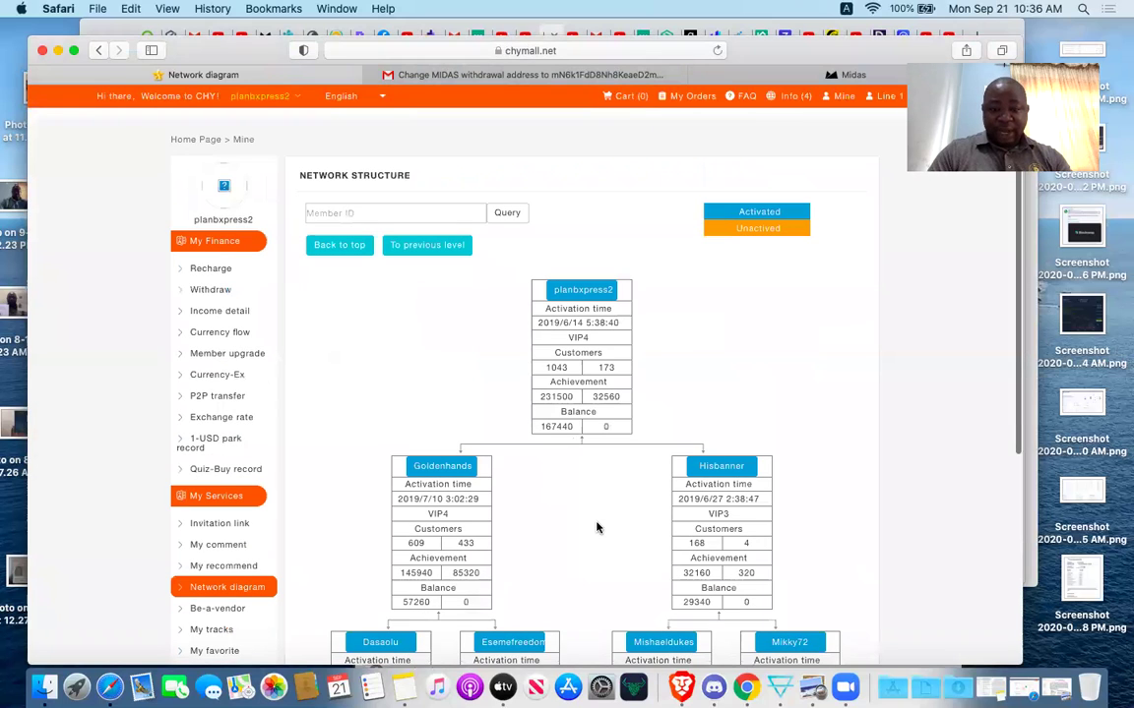
pyautogui.scroll(-2, 593, 508)
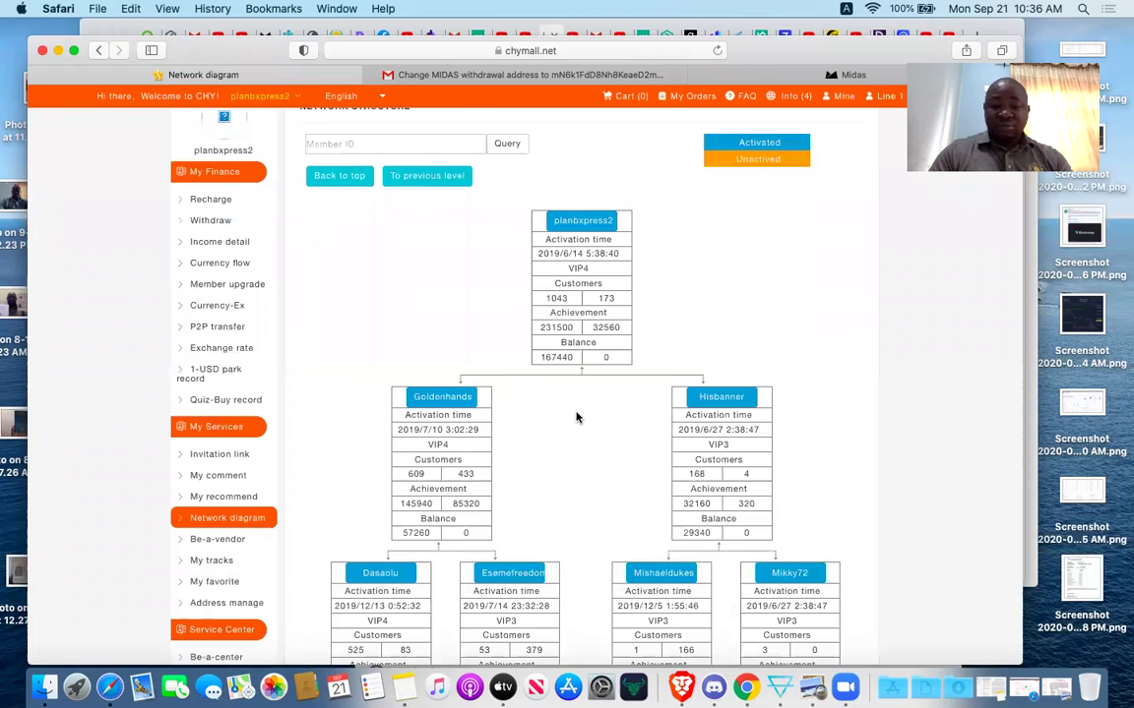
pyautogui.scroll(-2, 577, 417)
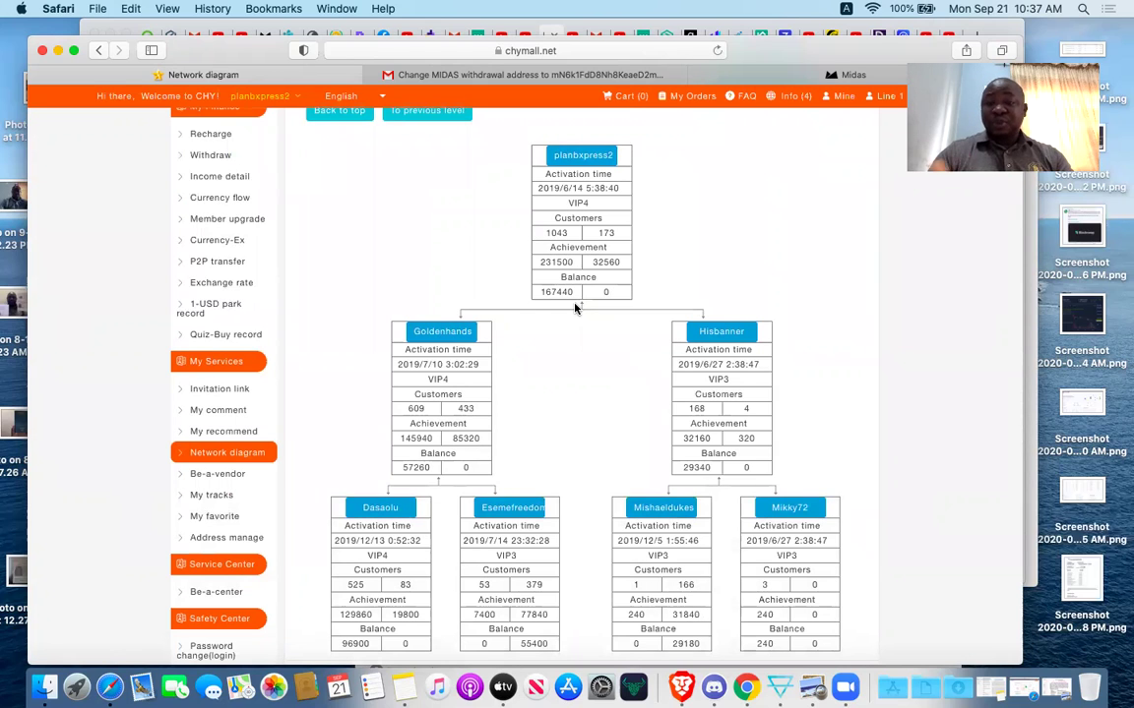
pyautogui.scroll(-2, 735, 416)
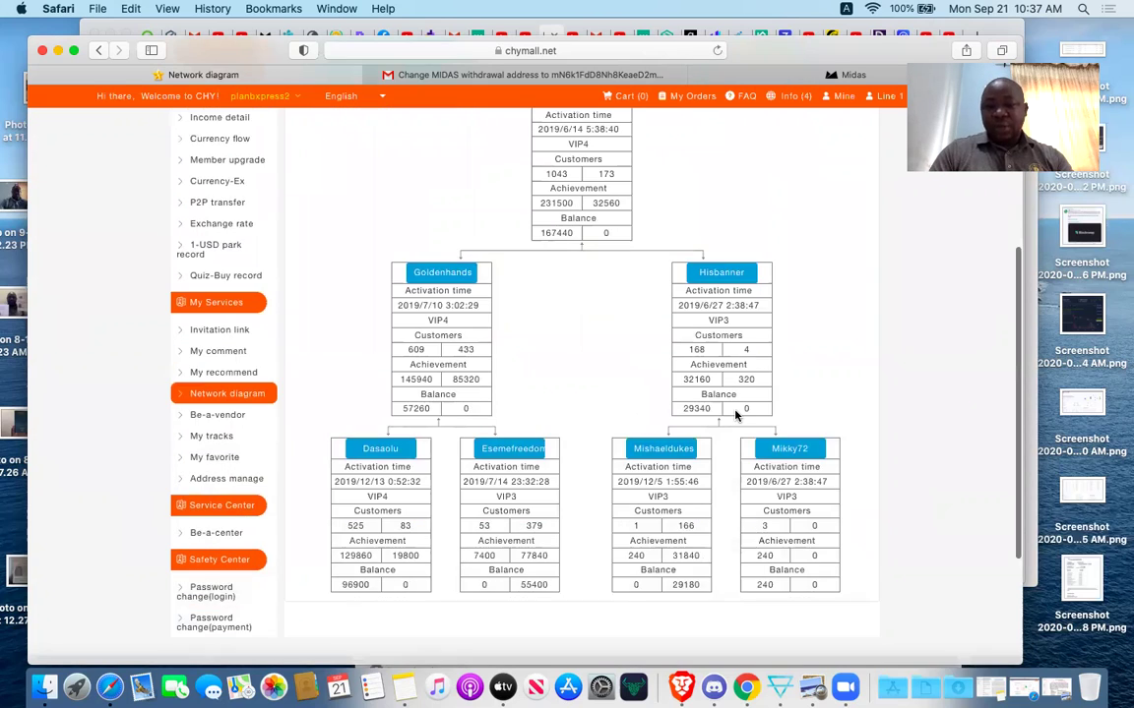
pyautogui.scroll(-2, 735, 416)
# Drill from the bottom-right member into its bottom-left member, which has two open slots.
pyautogui.click(783, 405)
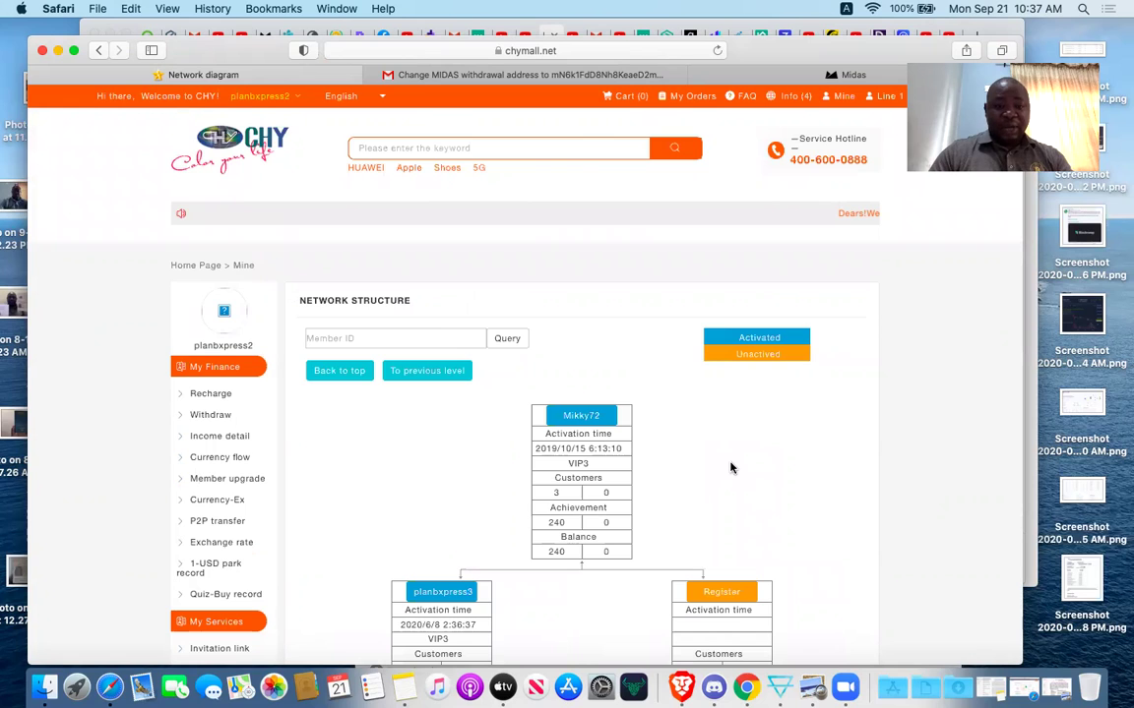
pyautogui.scroll(-8, 731, 468)
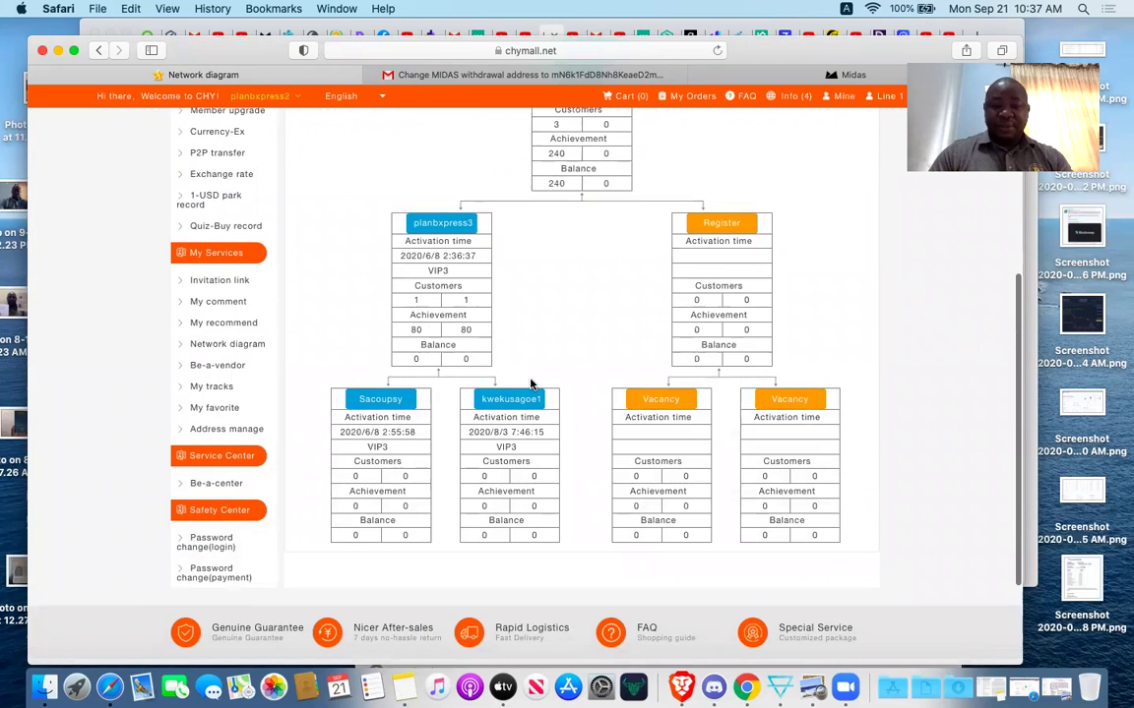
pyautogui.scroll(-2, 481, 413)
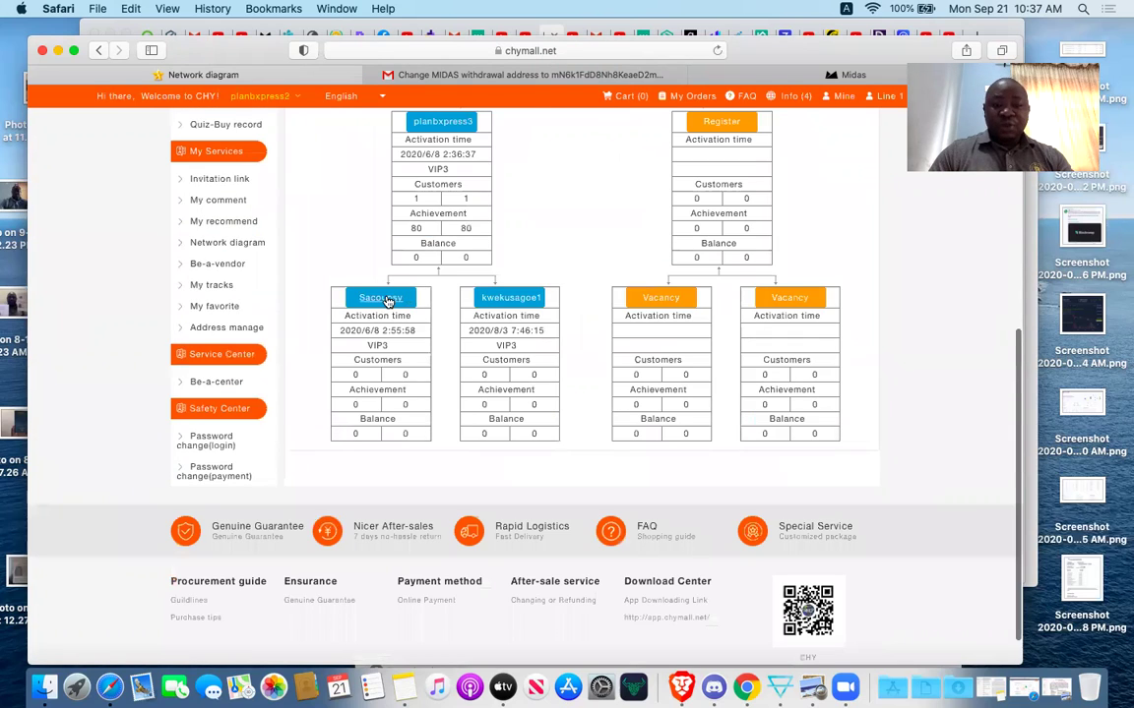
pyautogui.click(389, 299)
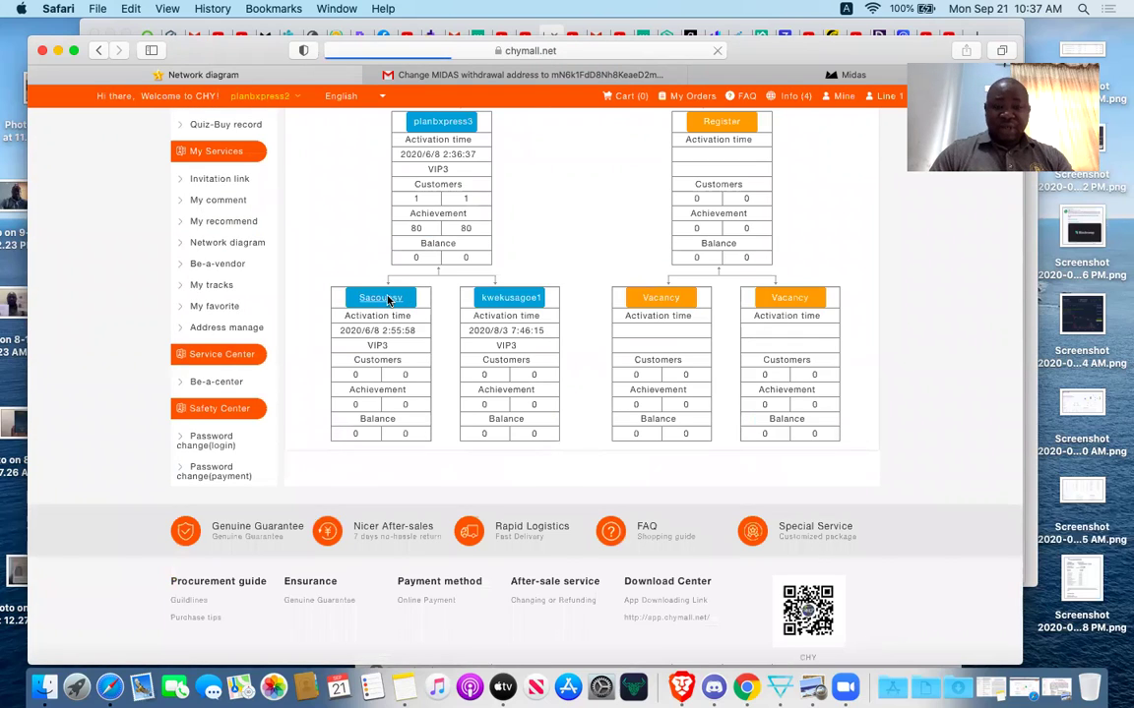
pyautogui.scroll(-1, 539, 504)
pyautogui.scroll(-4, 632, 617)
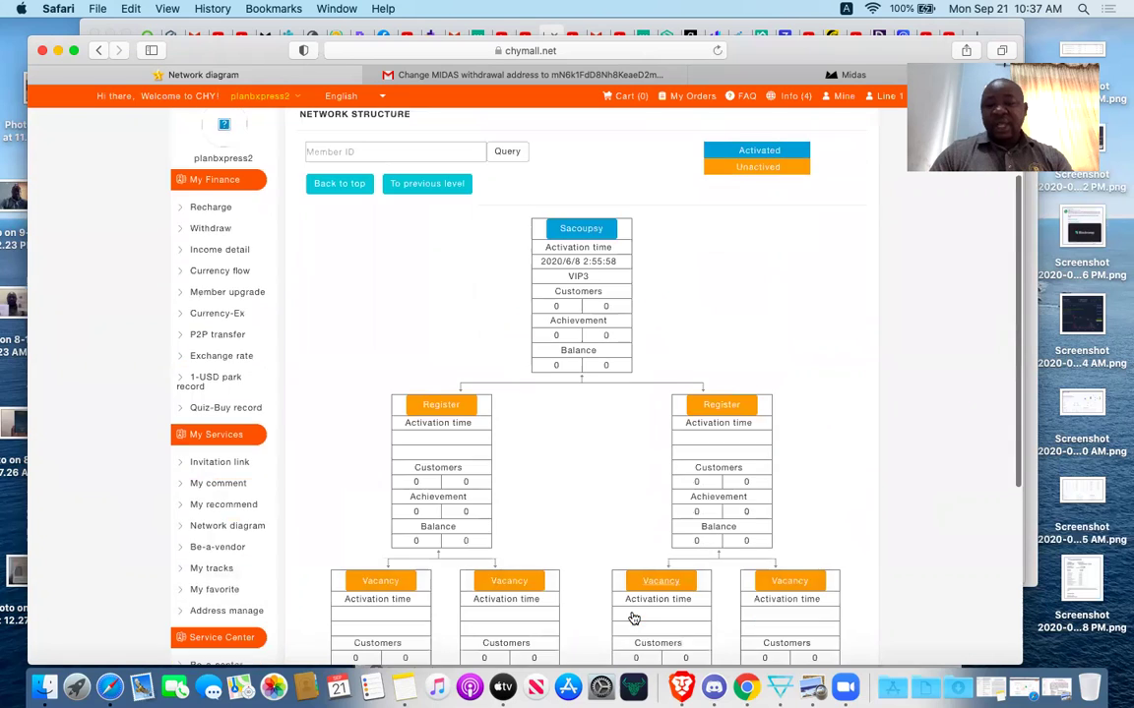
pyautogui.click(432, 278)
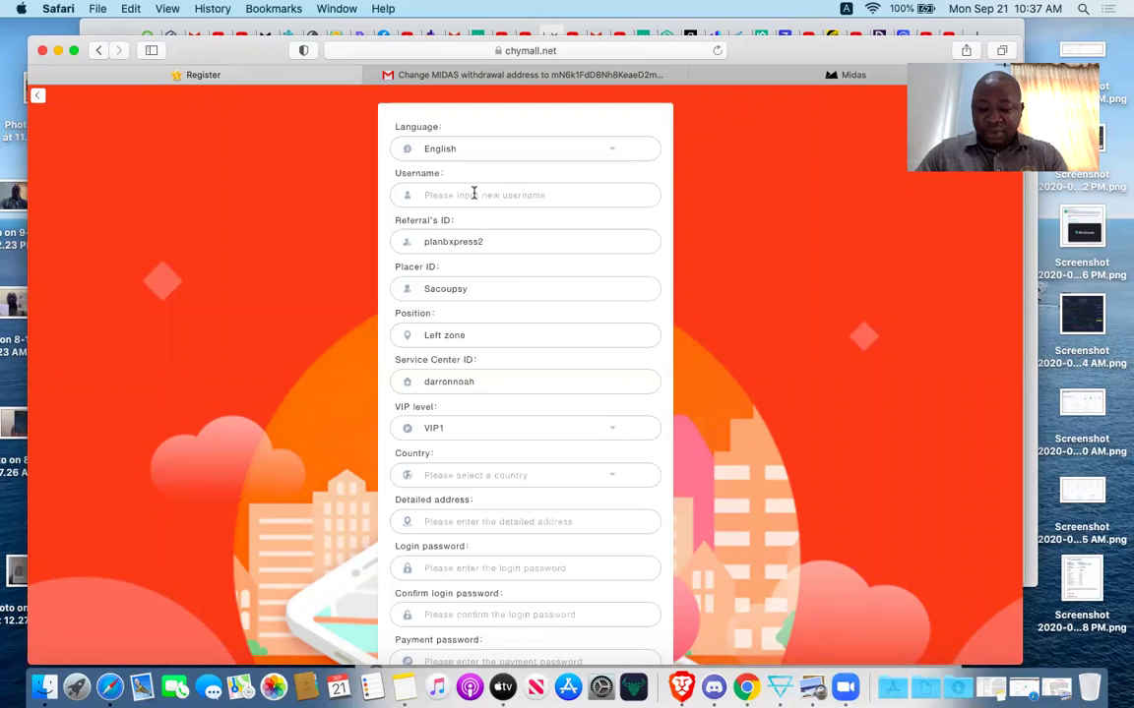
pyautogui.write('ulti')
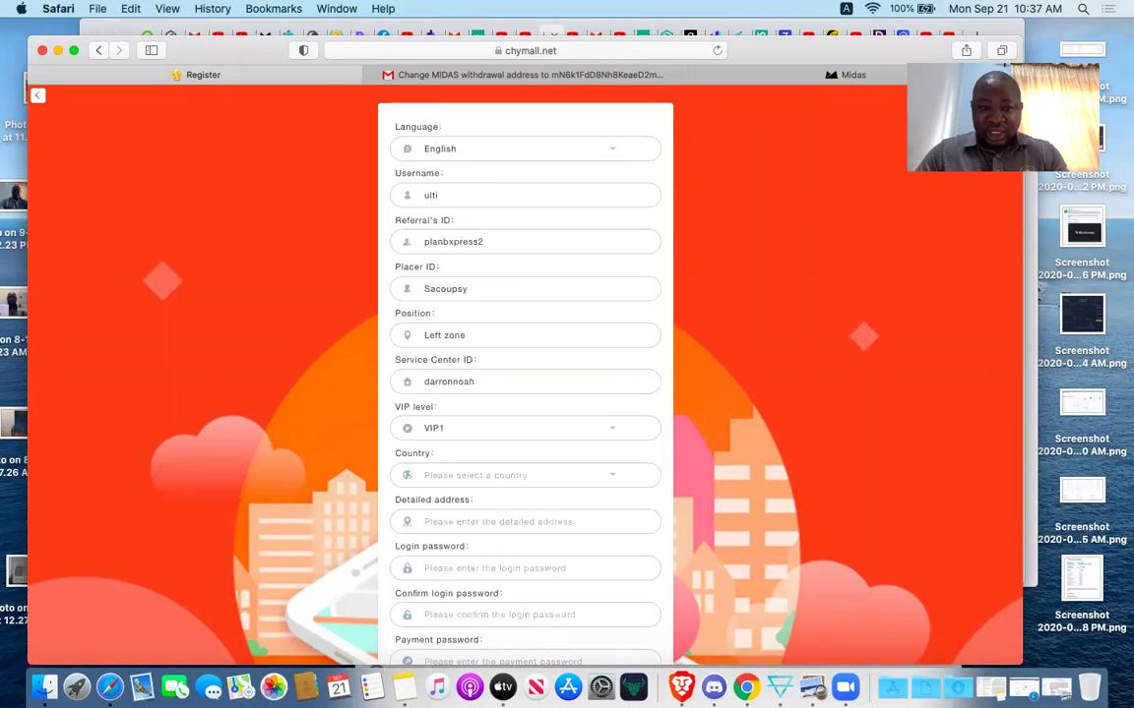
pyautogui.write('mate')
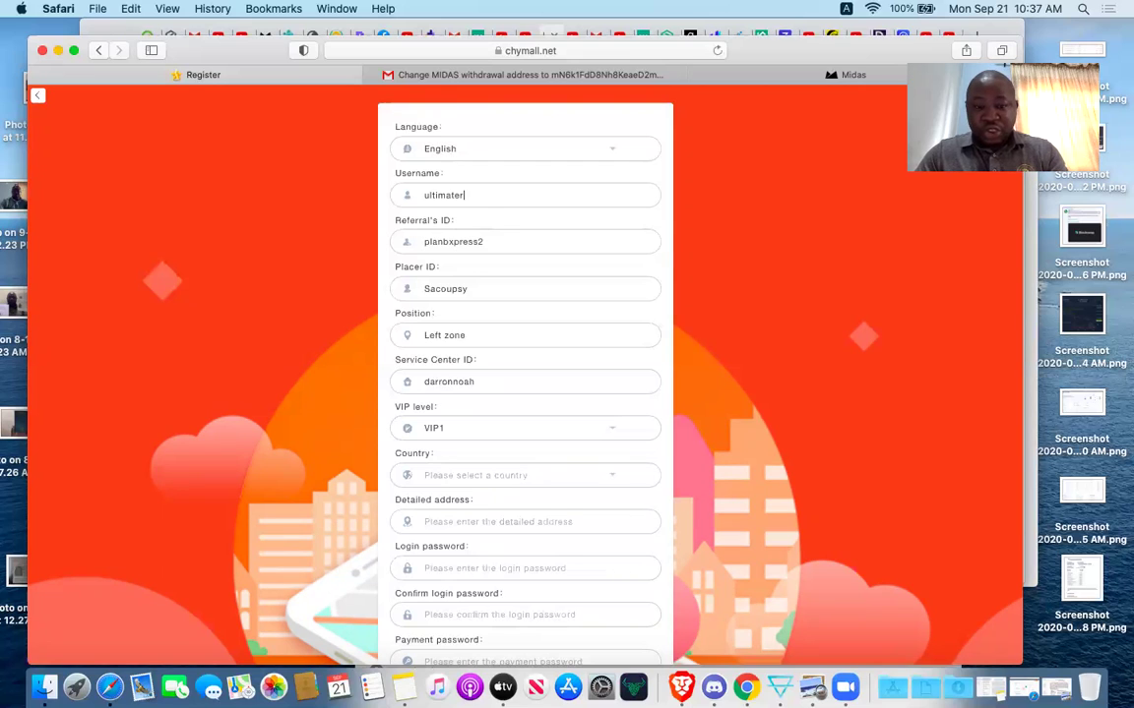
pyautogui.write('r')
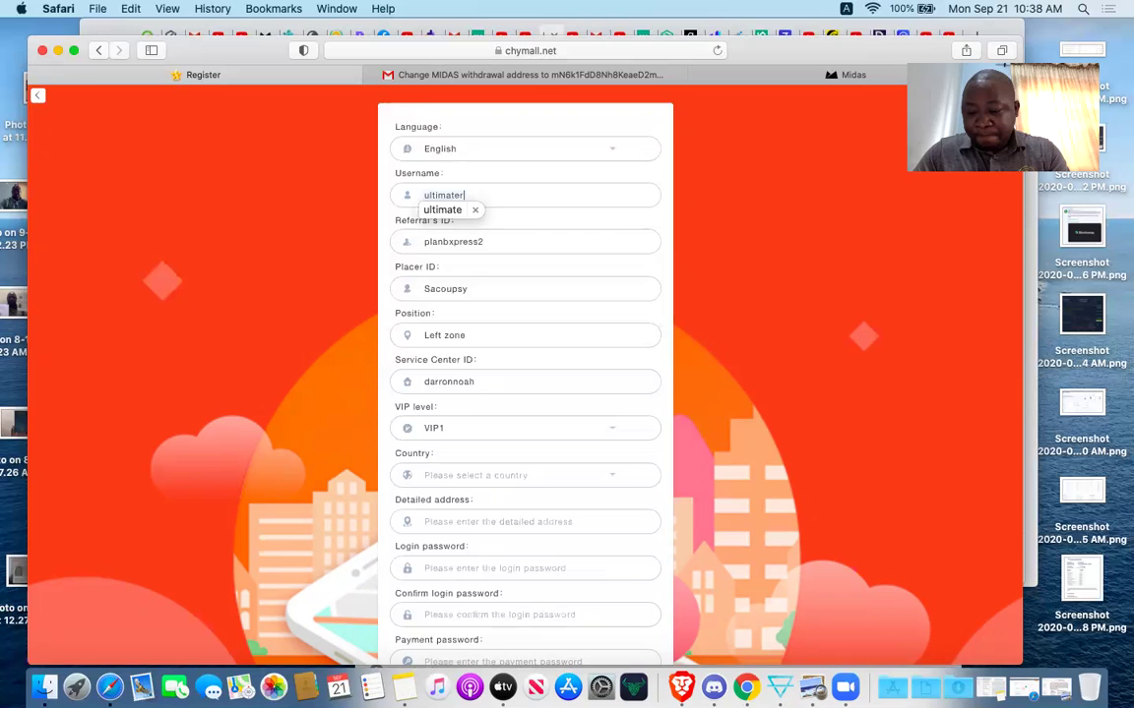
pyautogui.write('i')
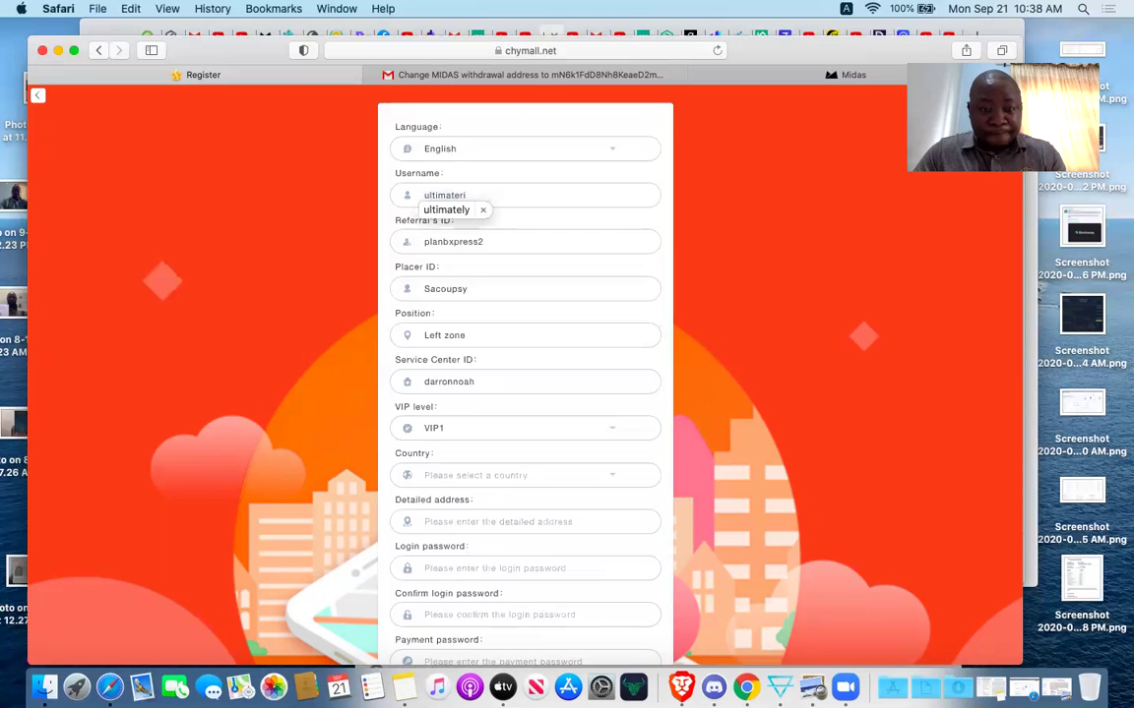
pyautogui.write('s')
pyautogui.press('BackSpace')
pyautogui.write('ch1')
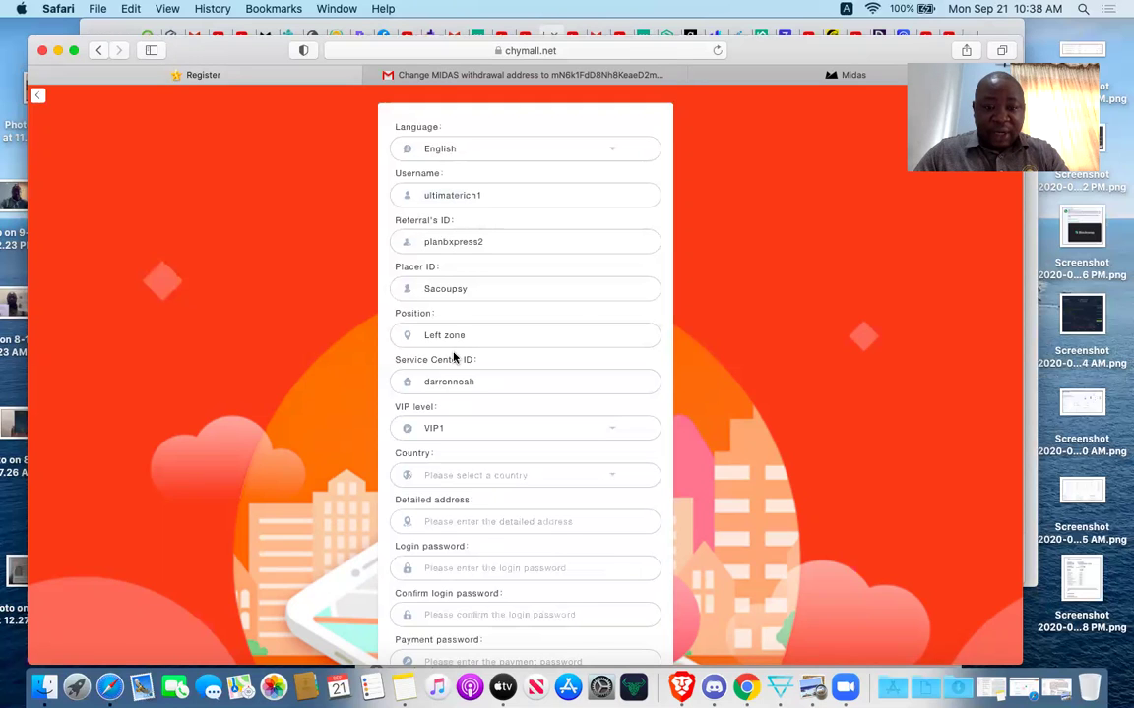
pyautogui.scroll(-2, 455, 359)
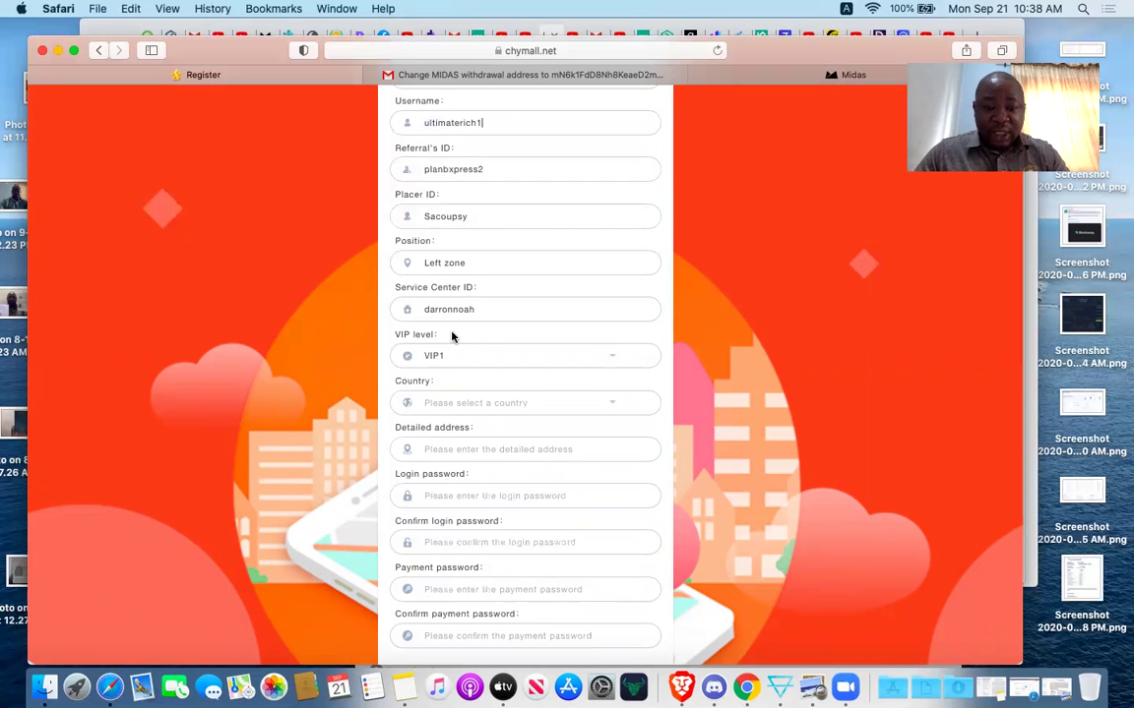
# Replace the prefilled Service Center ID with another centre's ID.
pyautogui.click(482, 309)
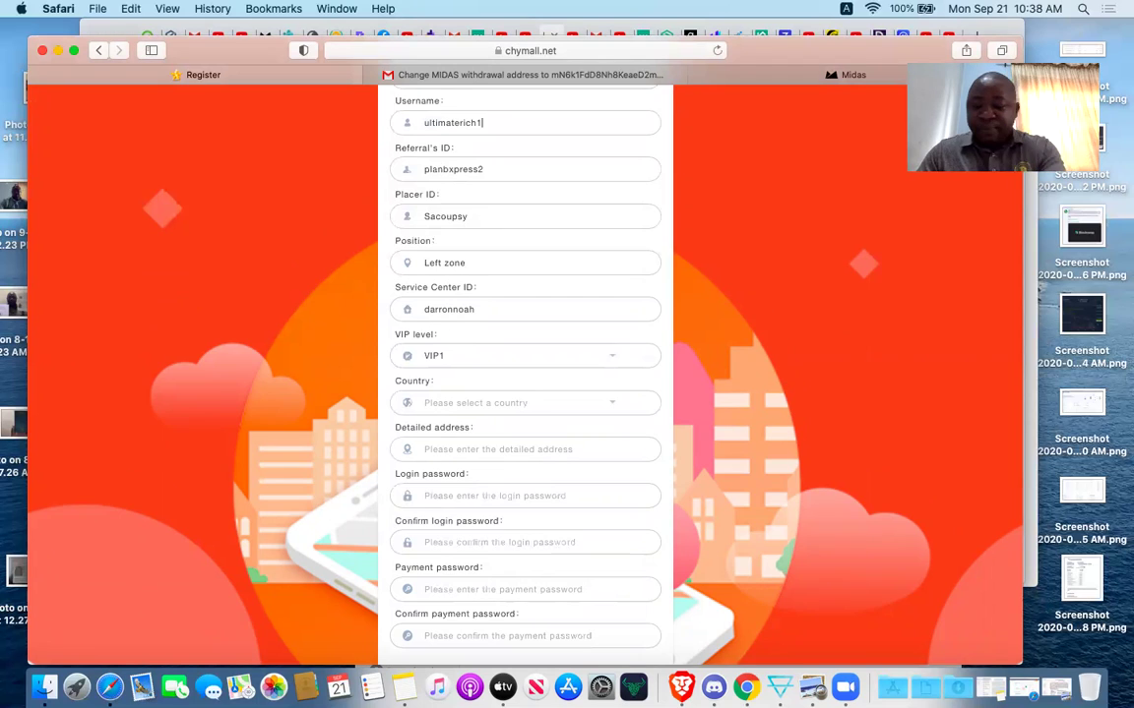
pyautogui.scroll(-1, 482, 308)
pyautogui.press('BackSpace')
pyautogui.press('BackSpace')
pyautogui.press('BackSpace')
pyautogui.press('BackSpace')
pyautogui.press('BackSpace')
pyautogui.press('BackSpace')
pyautogui.press('BackSpace')
pyautogui.press('BackSpace')
pyautogui.press('BackSpace')
pyautogui.press('BackSpace')
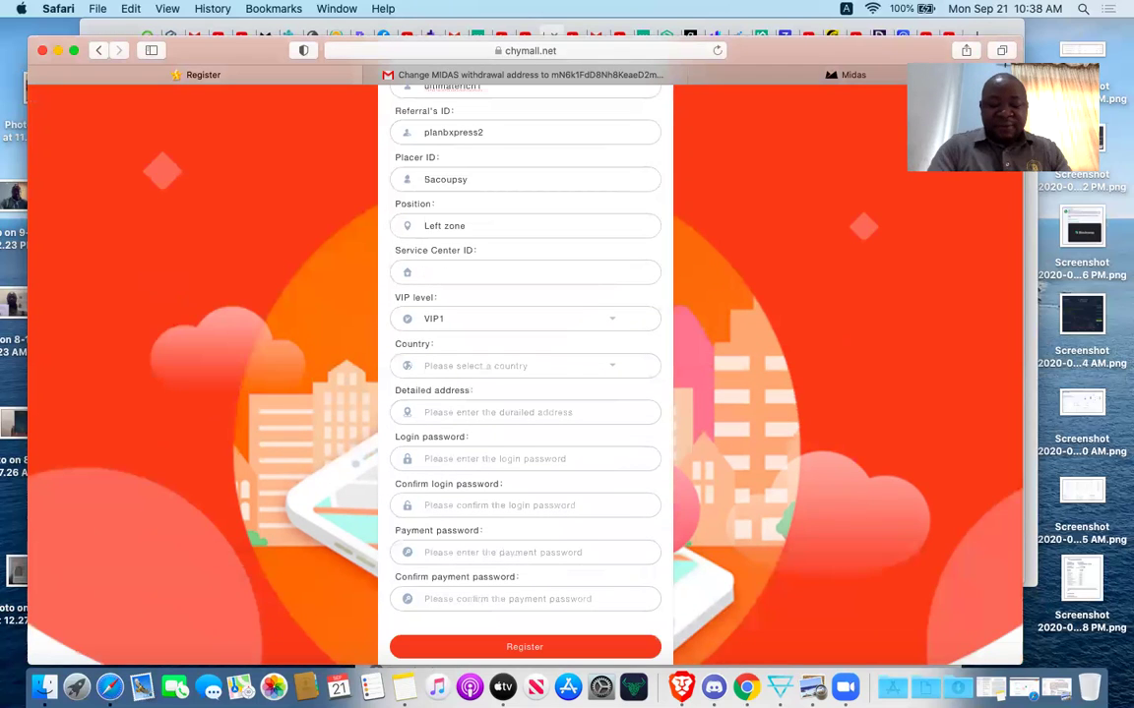
pyautogui.write('L')
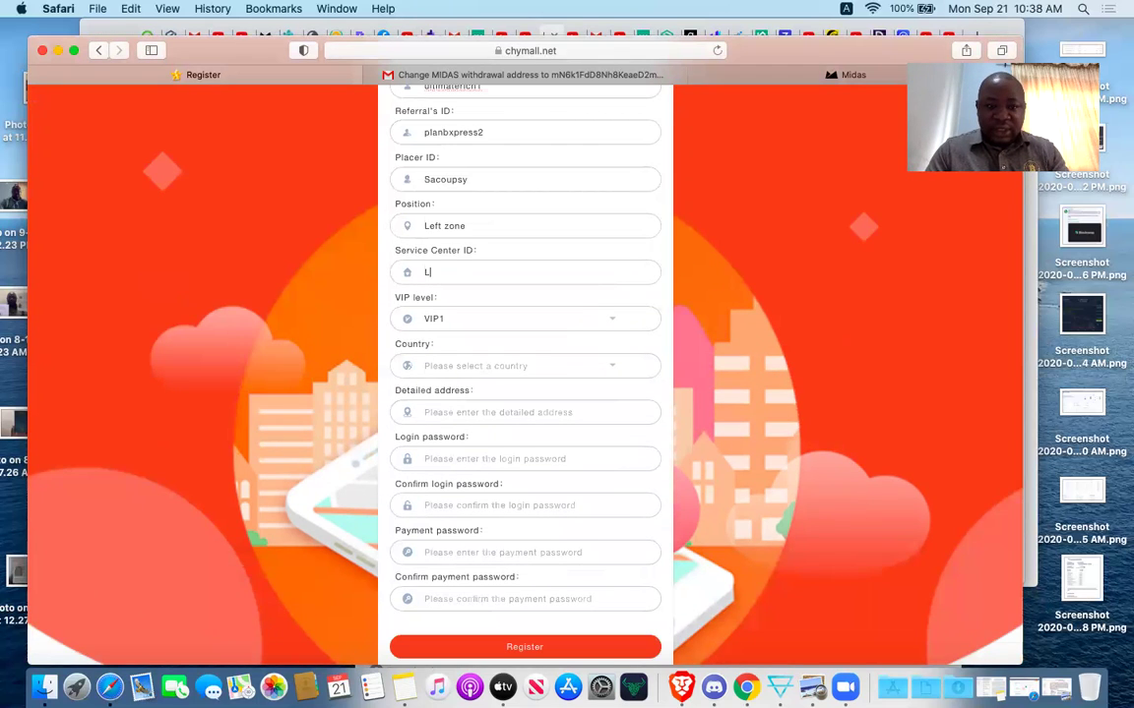
pyautogui.write('zino')
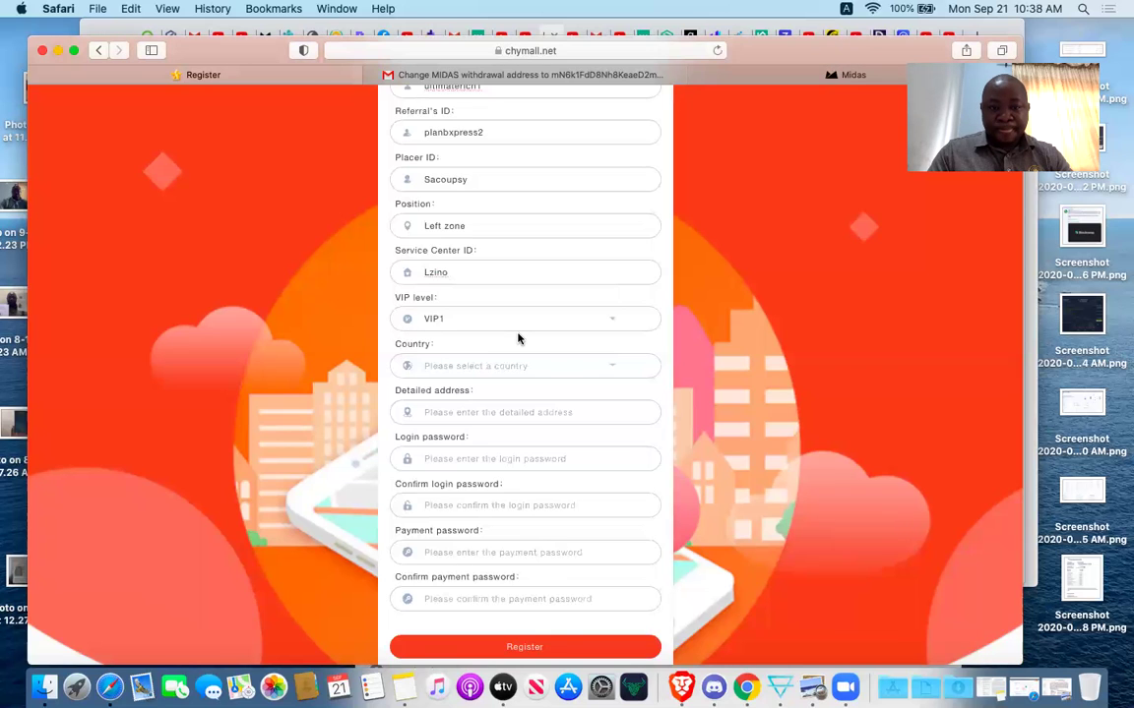
# Set the new member's VIP level to VIP3.
pyautogui.scroll(-2, 519, 339)
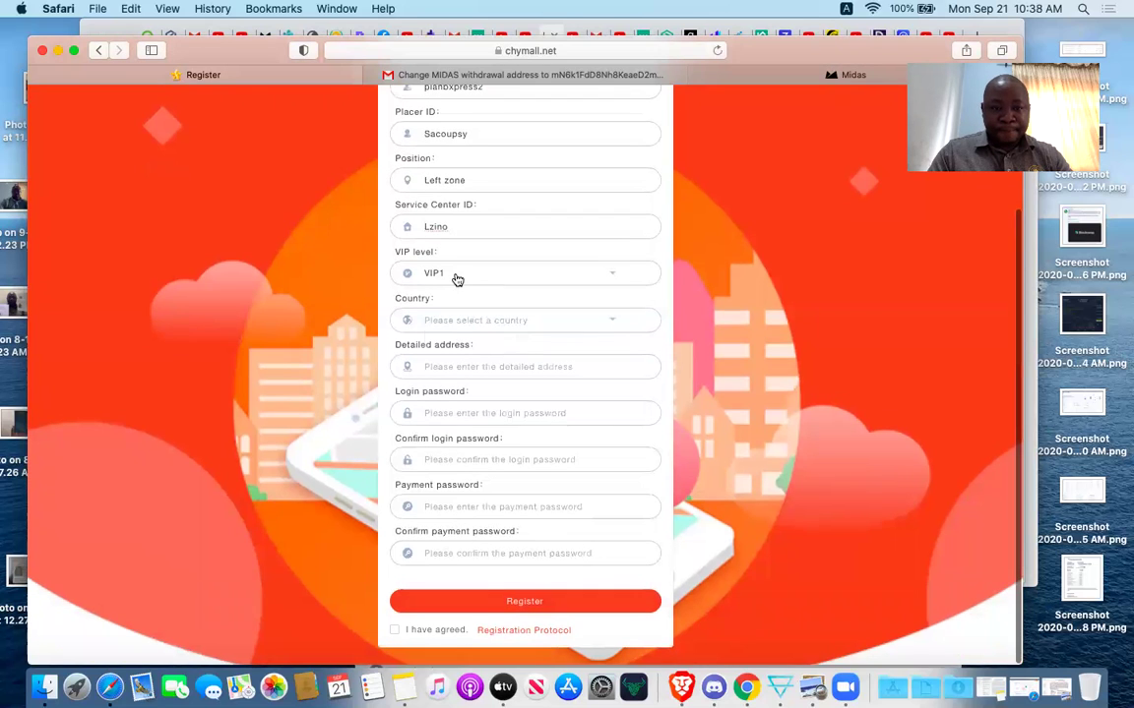
pyautogui.click(457, 277)
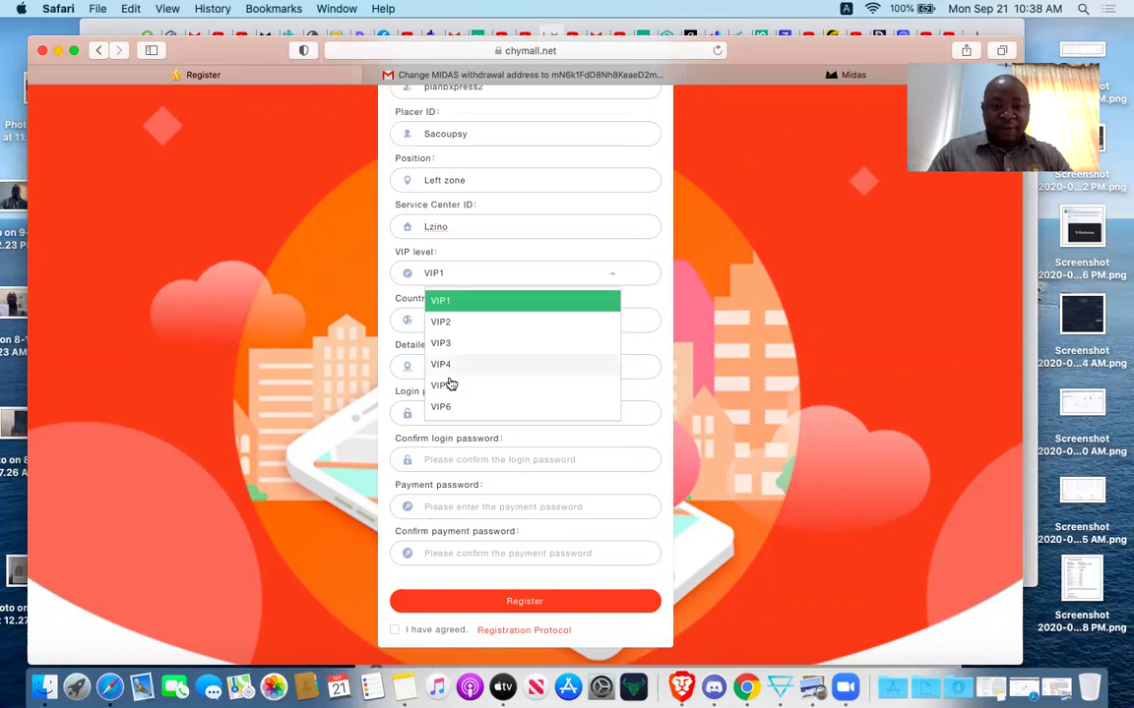
pyautogui.click(445, 343)
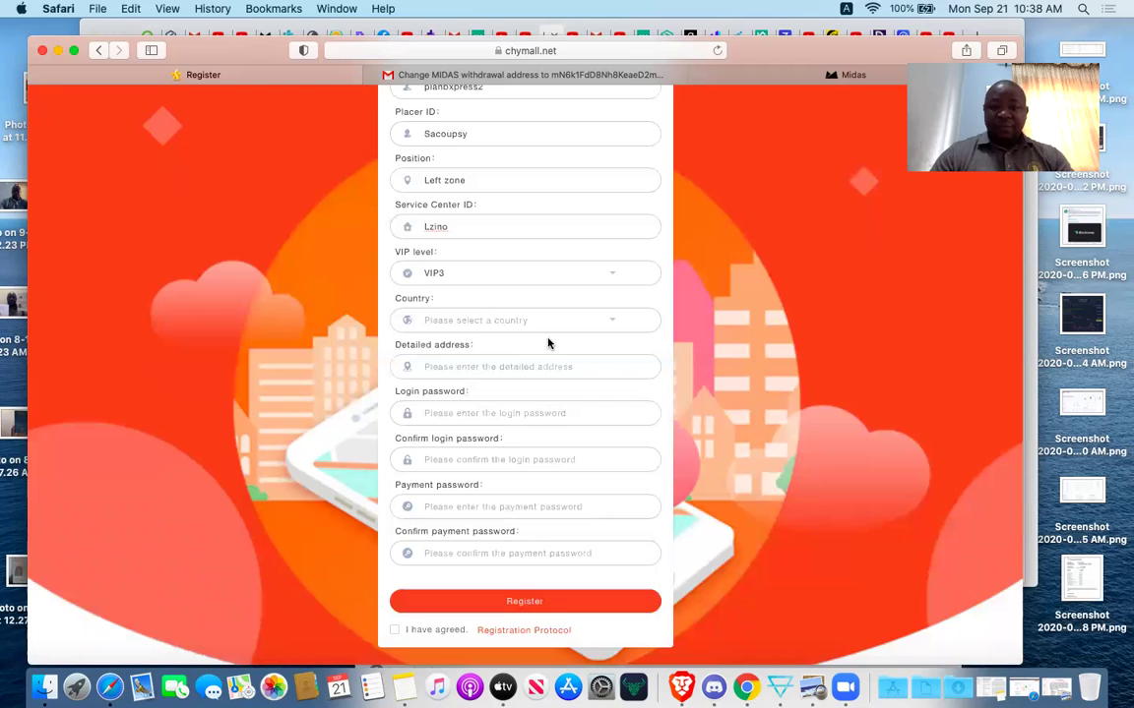
# Step down the Country dropdown list and select Nigeria.
pyautogui.click(431, 322)
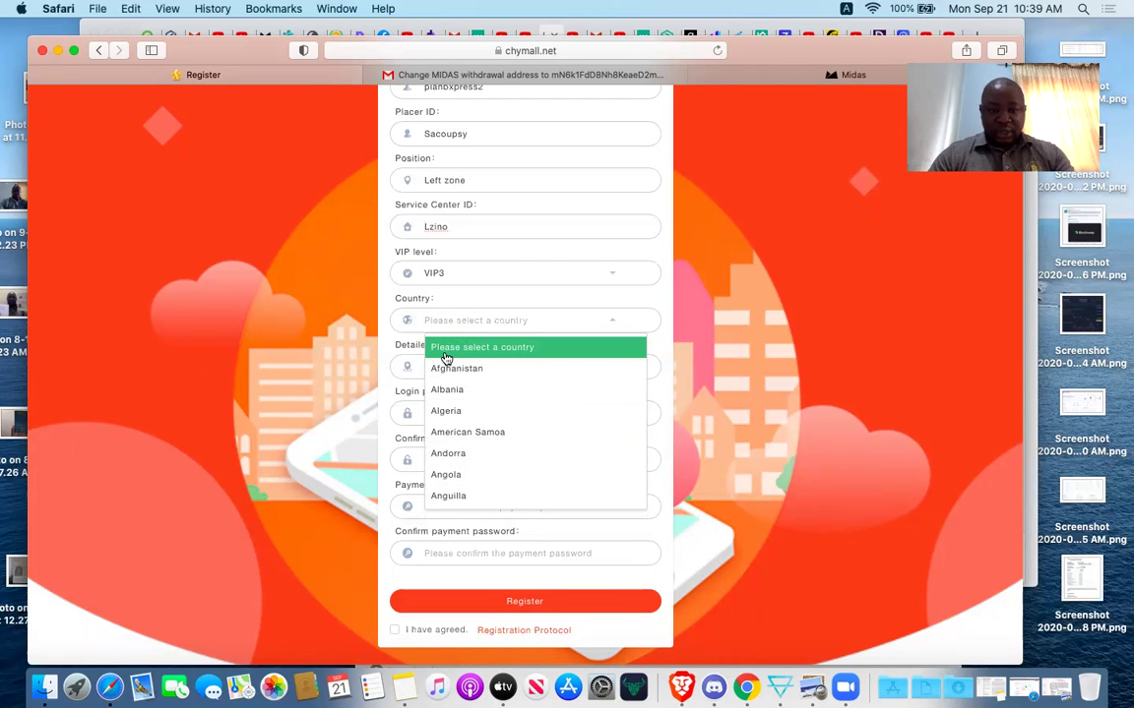
pyautogui.press('Down')
pyautogui.press('Down')
pyautogui.press('Down')
pyautogui.press('Down')
pyautogui.press('Down')
pyautogui.press('Down')
pyautogui.press('Down')
pyautogui.press('Down')
pyautogui.press('Down')
pyautogui.press('Down')
pyautogui.press('Down')
pyautogui.press('Down')
pyautogui.press('Down')
pyautogui.press('Down')
pyautogui.press('Down')
pyautogui.press('Down')
pyautogui.press('Down')
pyautogui.press('Down')
pyautogui.press('Down')
pyautogui.press('Down')
pyautogui.press('Down')
pyautogui.press('Down')
pyautogui.press('Down')
pyautogui.press('Down')
pyautogui.press('Down')
pyautogui.press('Down')
pyautogui.press('Down')
pyautogui.press('Down')
pyautogui.press('Down')
pyautogui.press('Down')
pyautogui.press('Down')
pyautogui.press('Down')
pyautogui.press('Down')
pyautogui.press('Down')
pyautogui.press('Down')
pyautogui.press('Down')
pyautogui.press('Down')
pyautogui.press('Down')
pyautogui.press('Down')
pyautogui.press('Down')
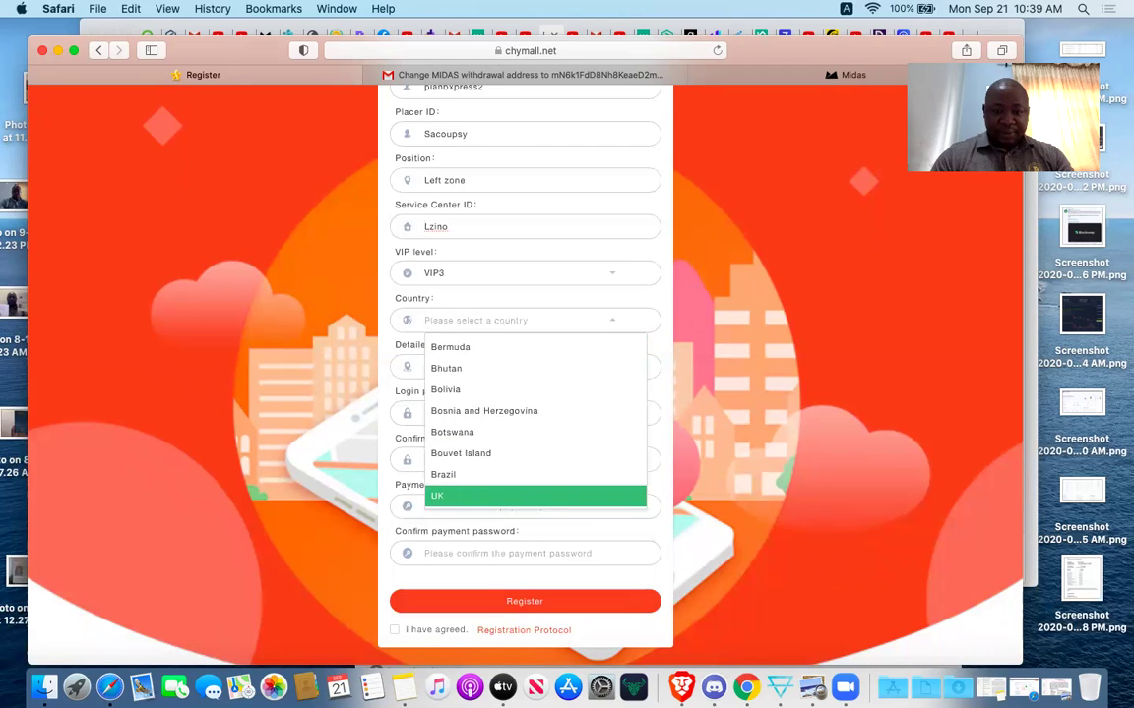
pyautogui.press('Down')
pyautogui.press('Down')
pyautogui.press('Down')
pyautogui.press('Down')
pyautogui.press('Down')
pyautogui.press('Down')
pyautogui.press('Down')
pyautogui.press('Down')
pyautogui.press('Down')
pyautogui.press('Down')
pyautogui.press('Down')
pyautogui.press('Down')
pyautogui.press('Down')
pyautogui.press('Down')
pyautogui.press('Down')
pyautogui.press('Down')
pyautogui.press('Down')
pyautogui.press('Down')
pyautogui.press('Down')
pyautogui.press('Down')
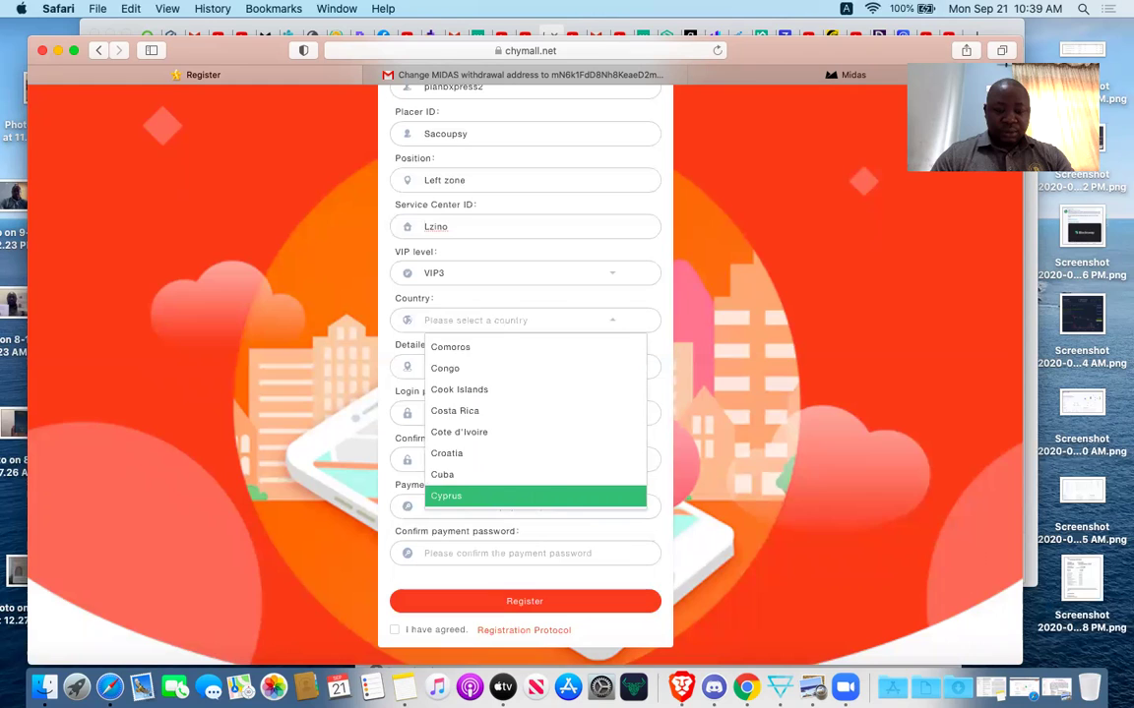
pyautogui.press('Down')
pyautogui.press('Down')
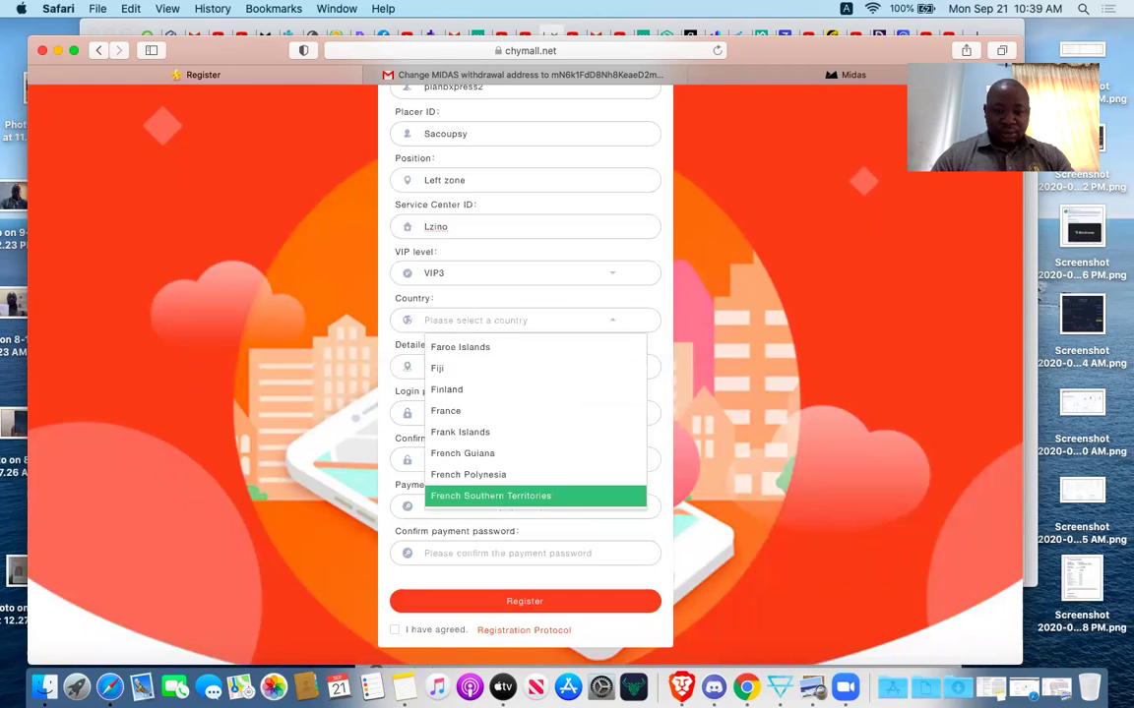
pyautogui.press('Down')
pyautogui.press('Down')
pyautogui.press('Down')
pyautogui.press('Down')
pyautogui.press('Down')
pyautogui.press('Down')
pyautogui.press('Down')
pyautogui.press('Down')
pyautogui.press('Down')
pyautogui.press('Down')
pyautogui.press('Down')
pyautogui.press('Down')
pyautogui.press('Down')
pyautogui.press('Down')
pyautogui.press('Down')
pyautogui.press('Down')
pyautogui.press('Down')
pyautogui.press('Down')
pyautogui.press('Down')
pyautogui.press('Down')
pyautogui.press('Down')
pyautogui.press('Down')
pyautogui.press('Down')
pyautogui.press('Down')
pyautogui.press('Down')
pyautogui.press('Down')
pyautogui.press('Down')
pyautogui.press('Down')
pyautogui.press('Down')
pyautogui.press('Down')
pyautogui.press('Down')
pyautogui.press('Down')
pyautogui.press('Down')
pyautogui.press('Down')
pyautogui.press('Down')
pyautogui.press('Down')
pyautogui.press('Down')
pyautogui.press('Down')
pyautogui.press('Down')
pyautogui.press('Down')
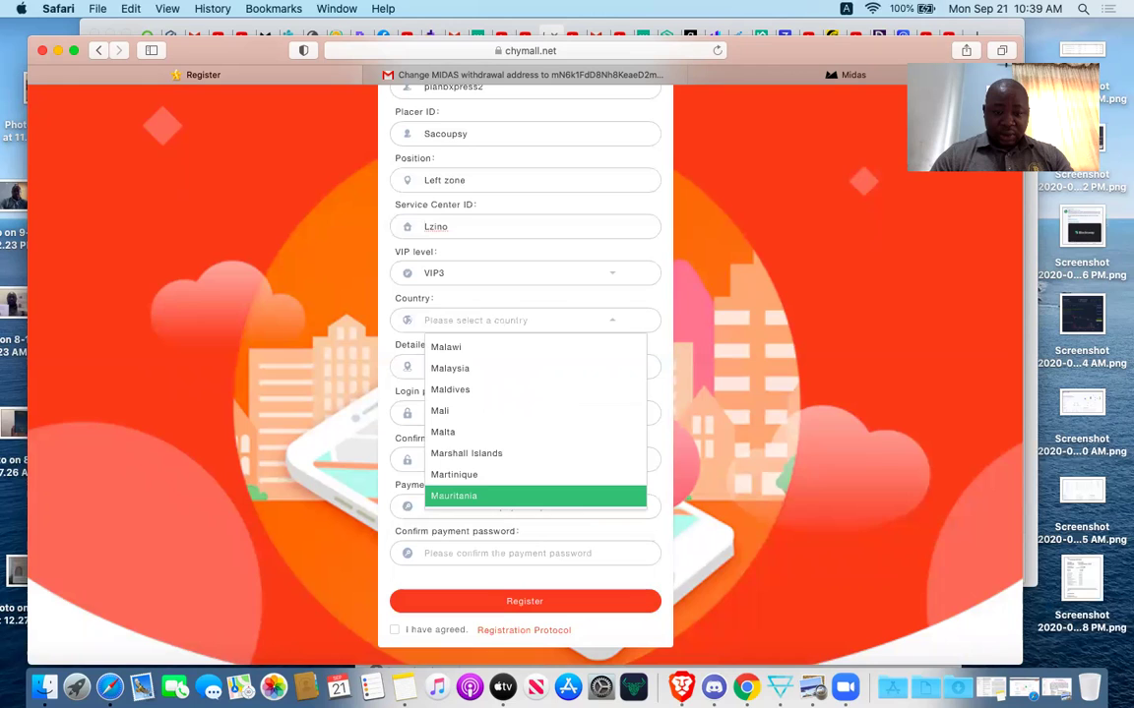
pyautogui.press('Down')
pyautogui.press('Down')
pyautogui.press('Down')
pyautogui.press('Down')
pyautogui.press('Down')
pyautogui.press('Down')
pyautogui.press('Down')
pyautogui.press('Down')
pyautogui.press('Down')
pyautogui.press('Down')
pyautogui.press('Down')
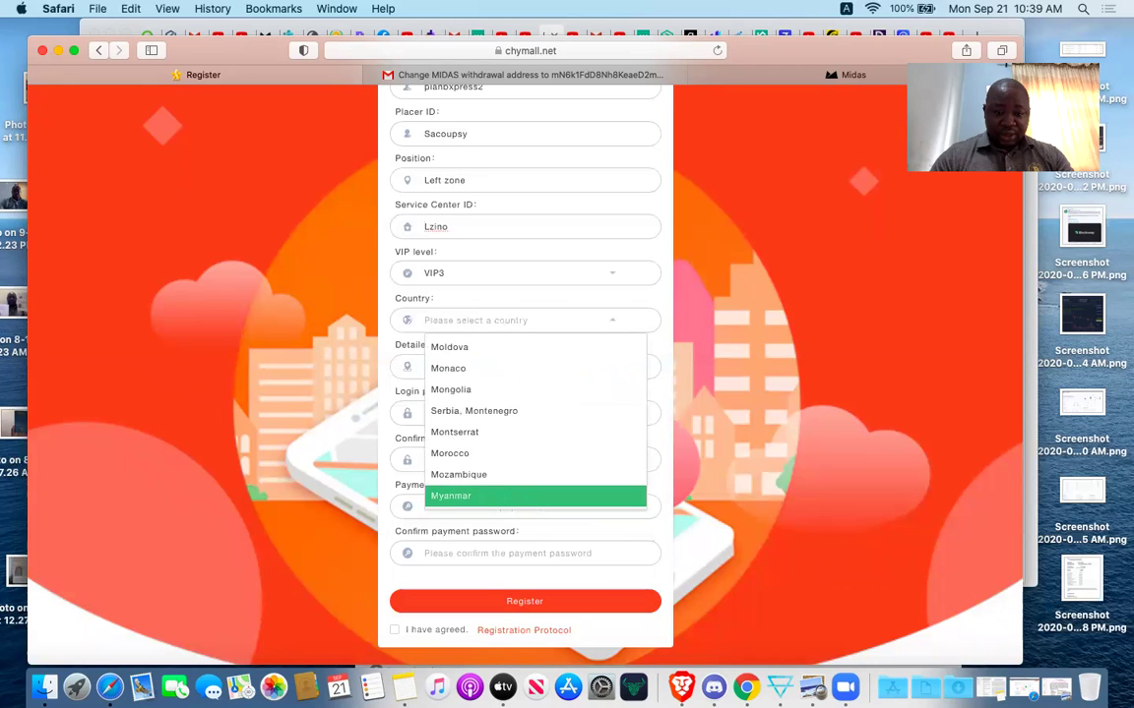
pyautogui.press('Down')
pyautogui.press('Down')
pyautogui.press('Down')
pyautogui.press('Down')
pyautogui.press('Down')
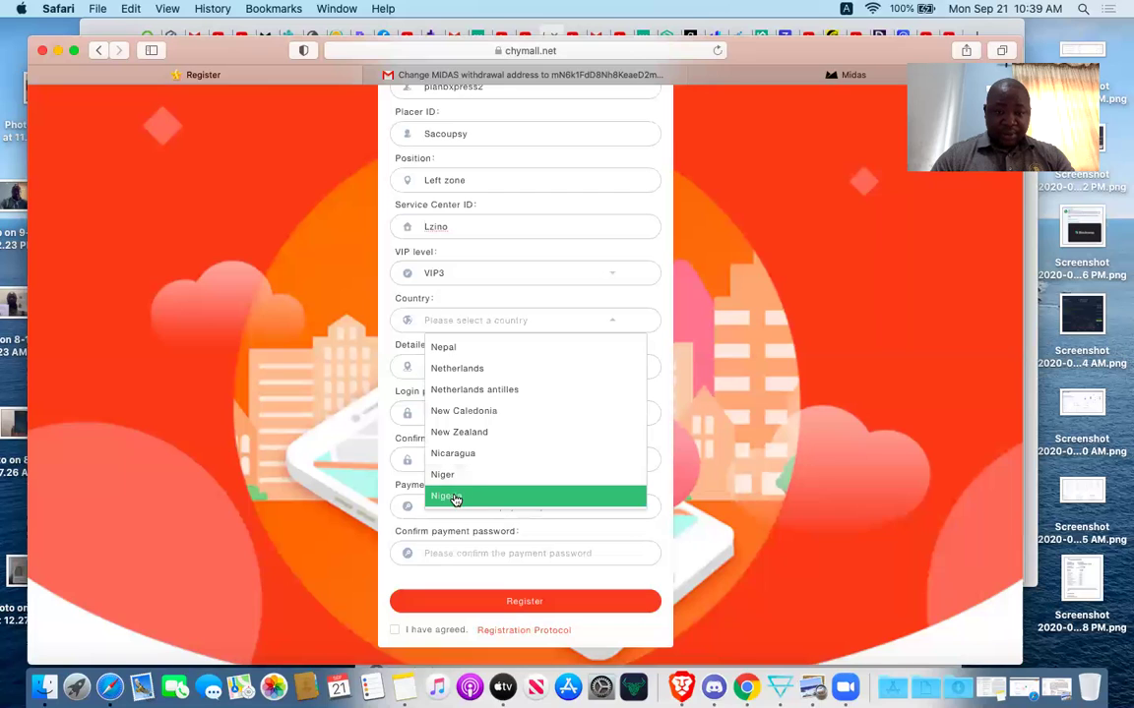
pyautogui.click(456, 496)
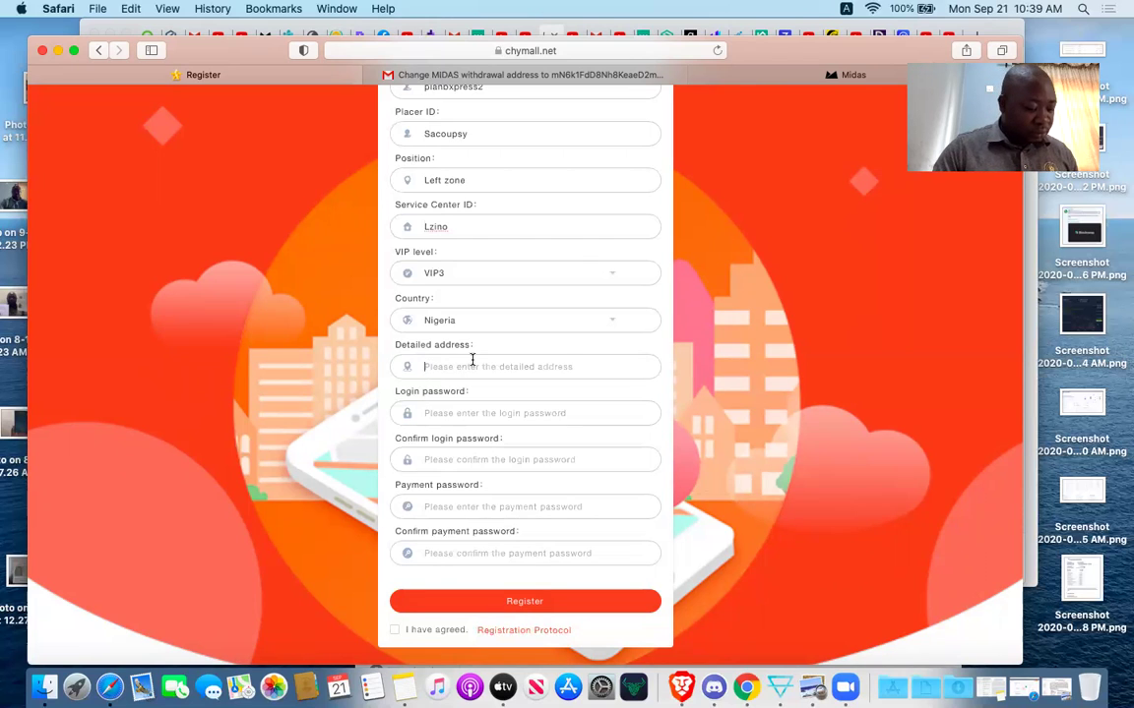
# Type the member's street address into Detailed address, fixing typos in its last word.
pyautogui.click(472, 364)
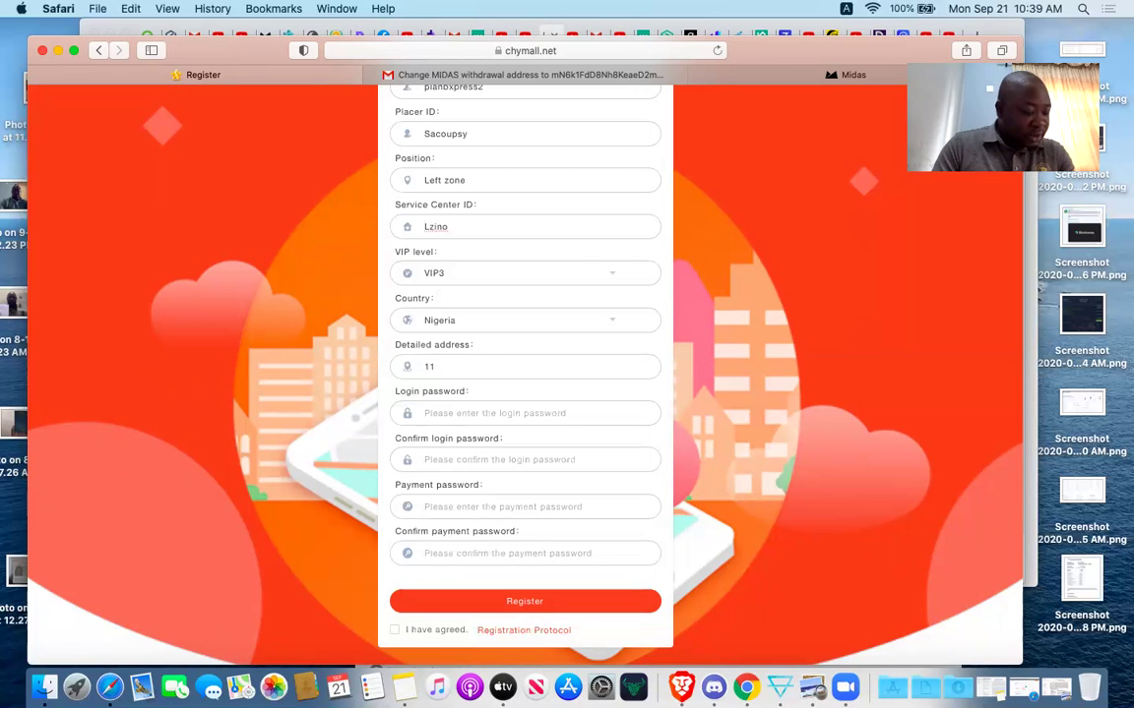
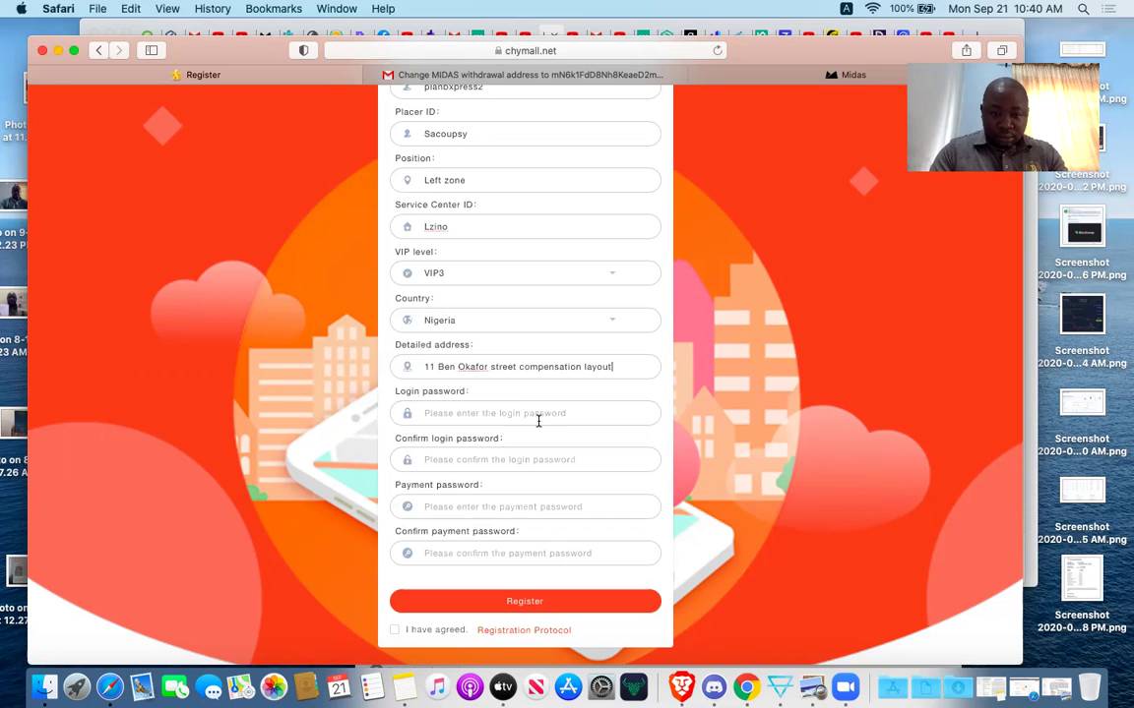
# Enter the login password and its confirmation.
pyautogui.click(529, 418)
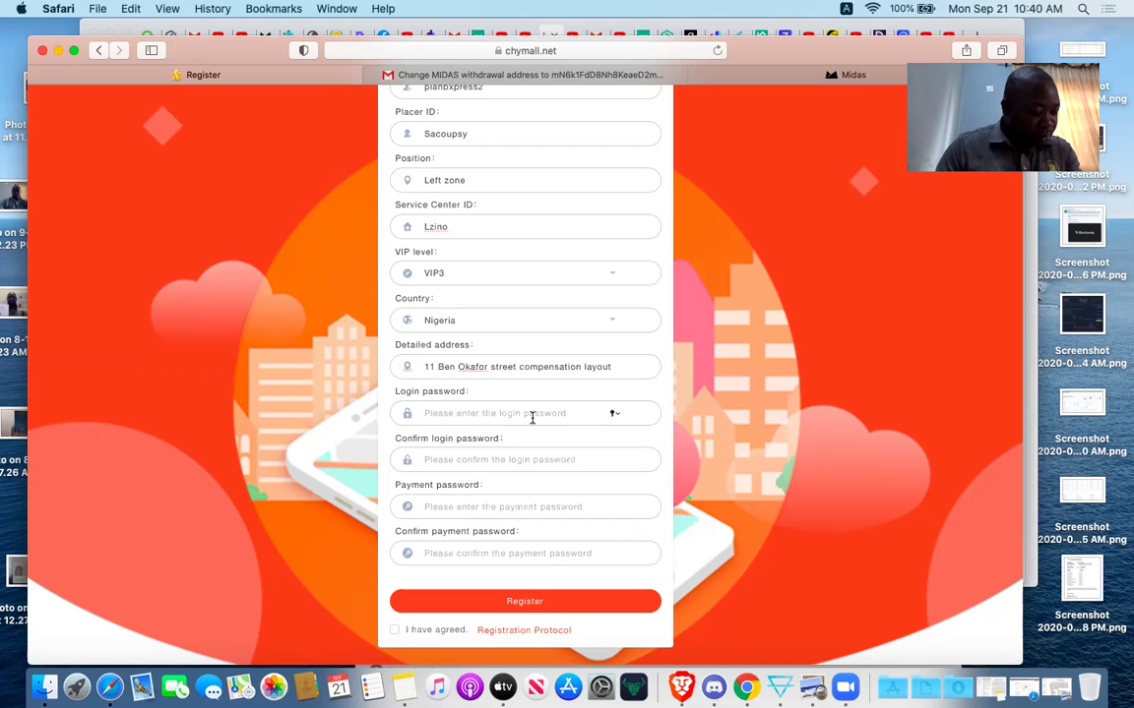
pyautogui.write('a')
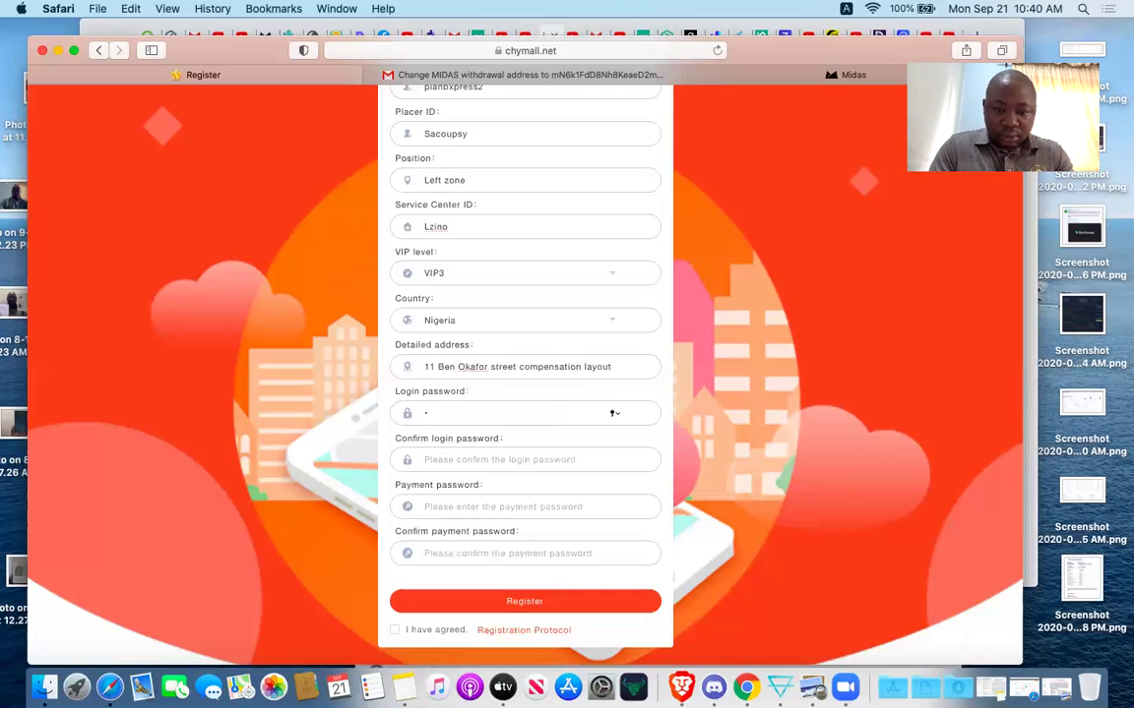
pyautogui.write('aa')
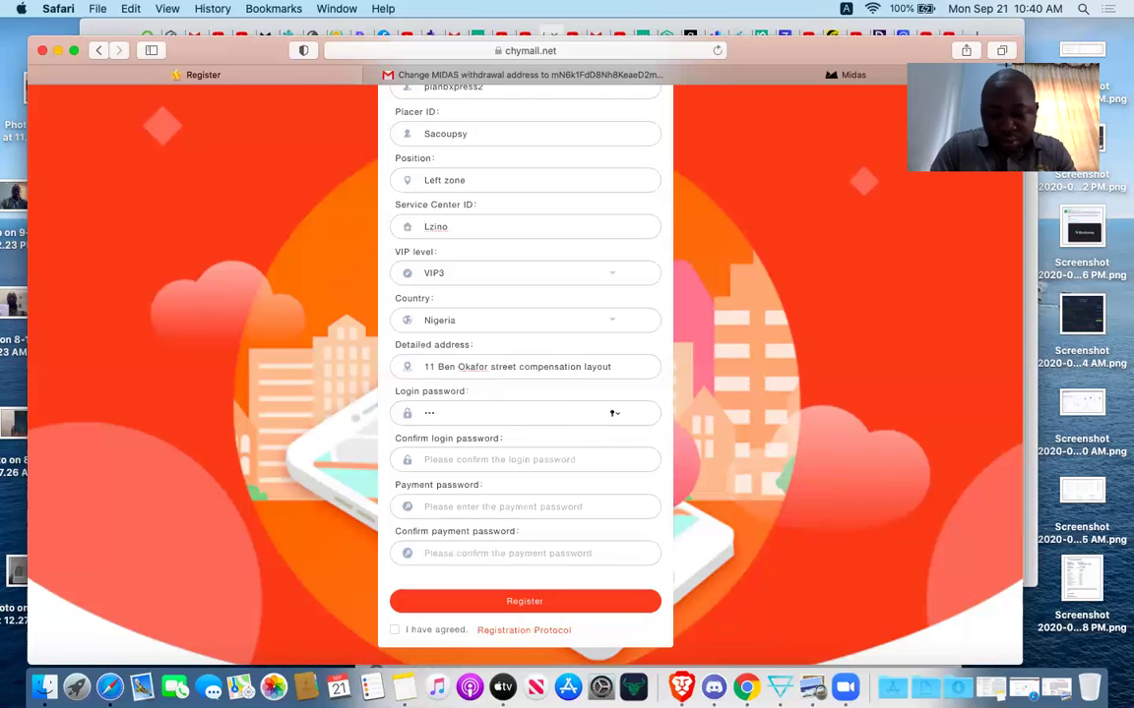
pyautogui.write('aa')
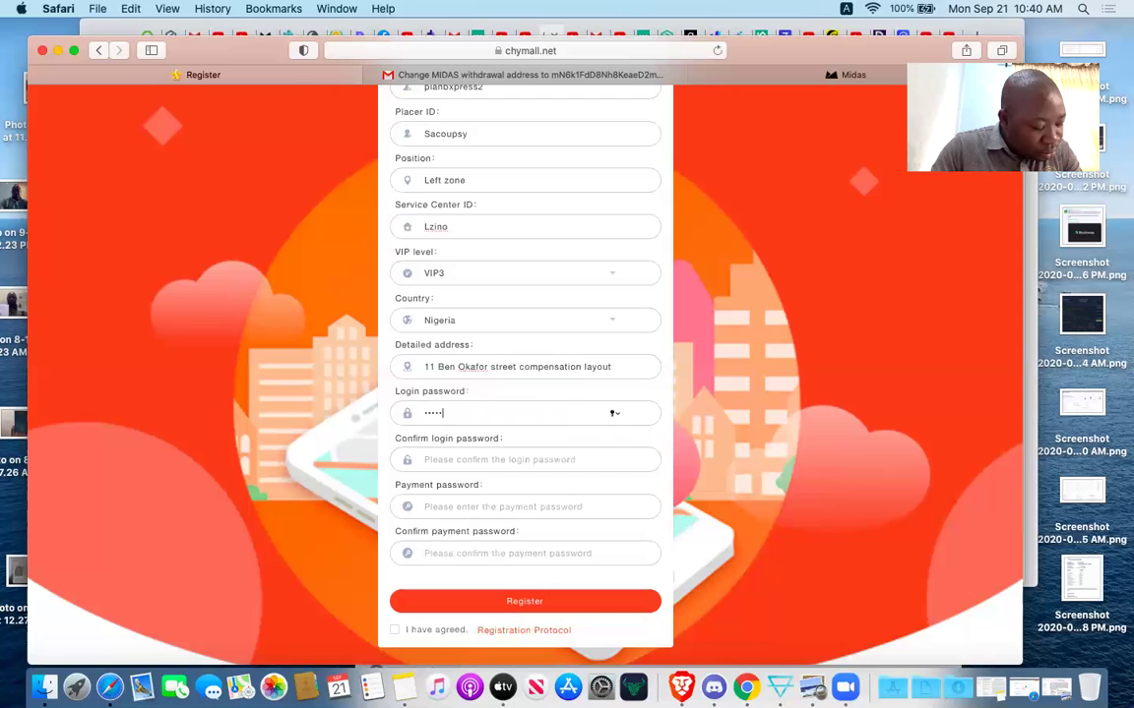
pyautogui.write('a')
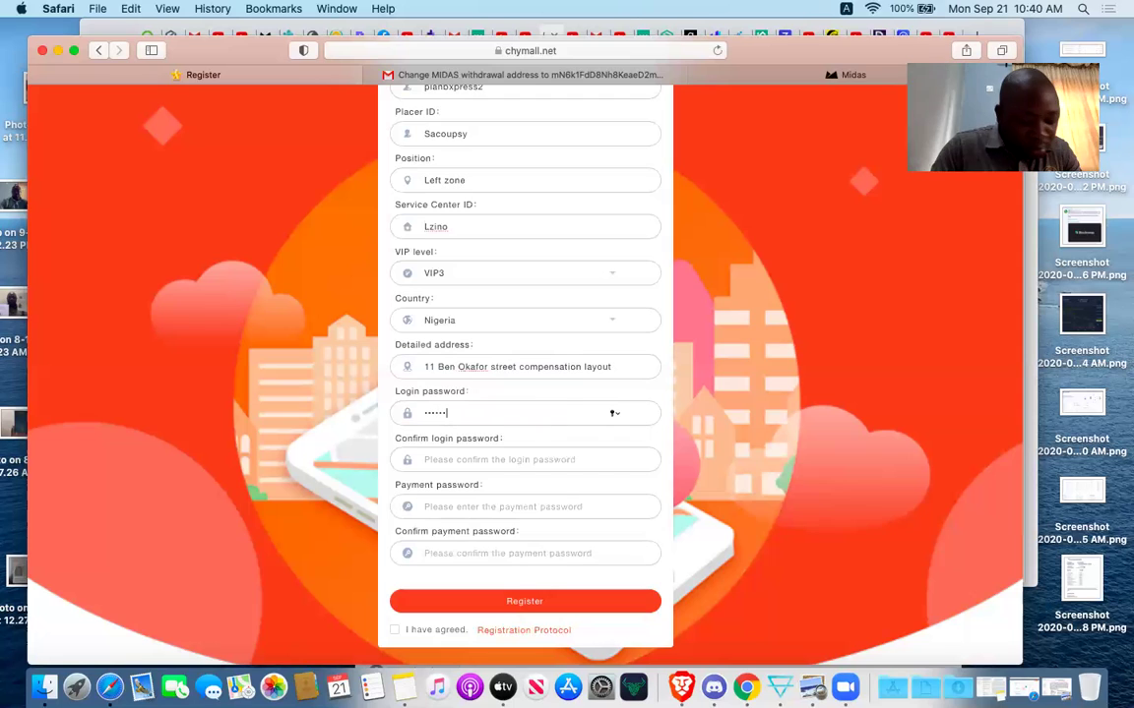
pyautogui.write('aaaa')
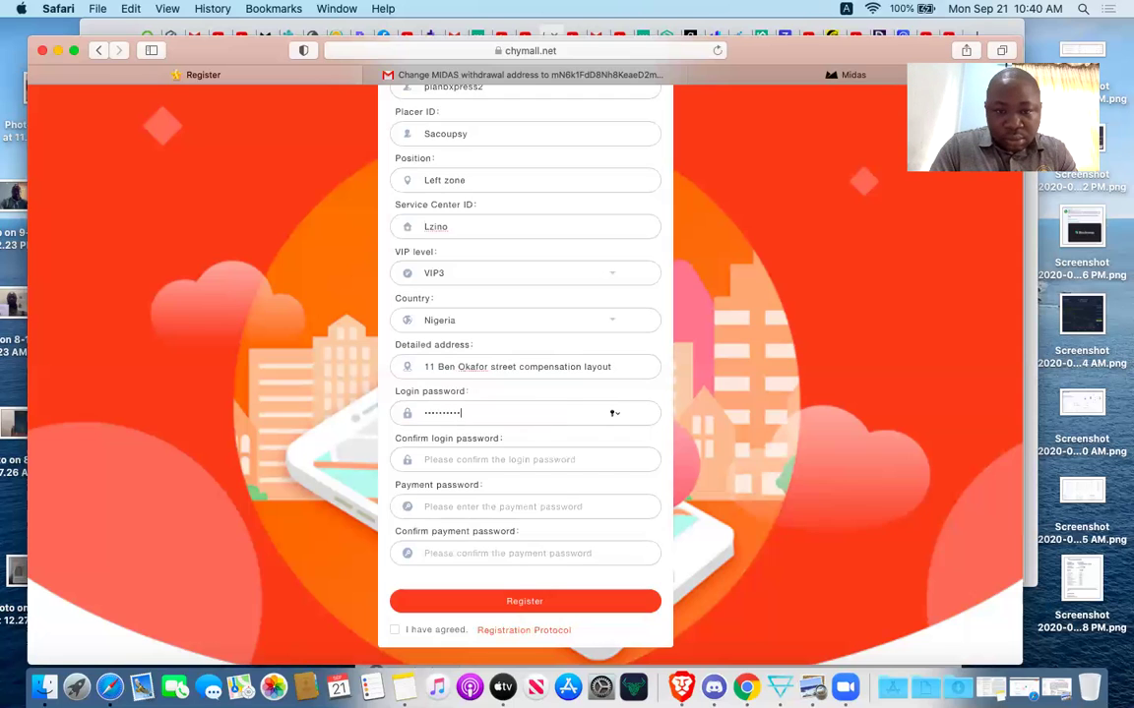
pyautogui.click(515, 458)
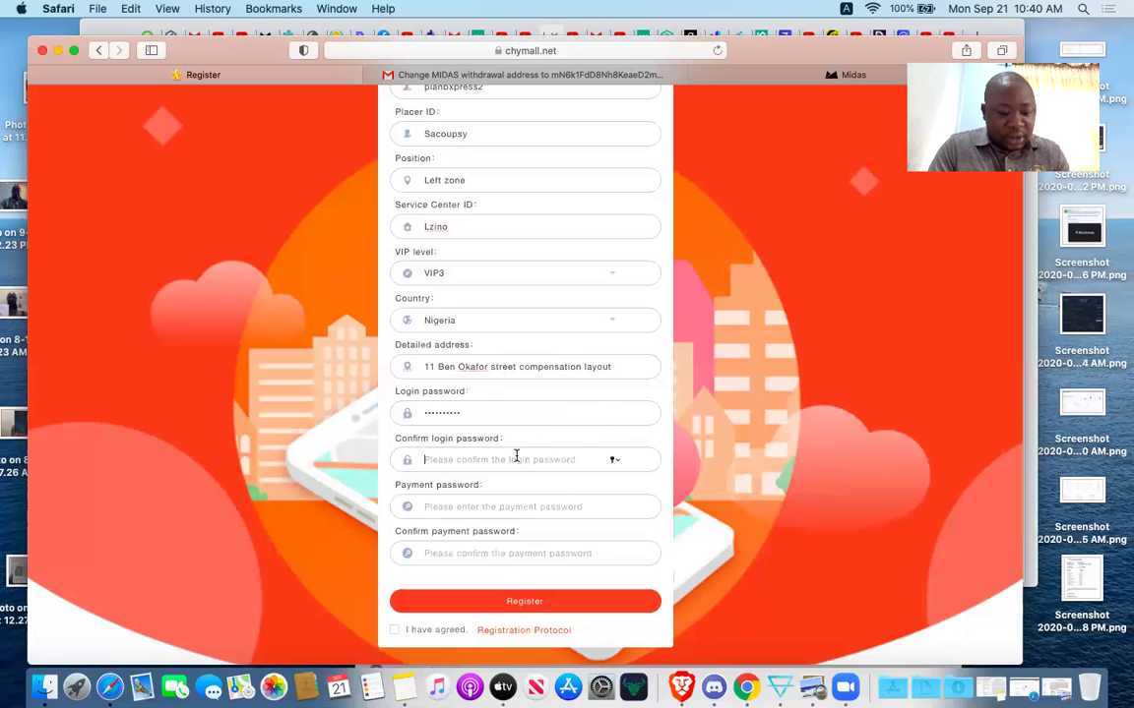
pyautogui.write('aa')
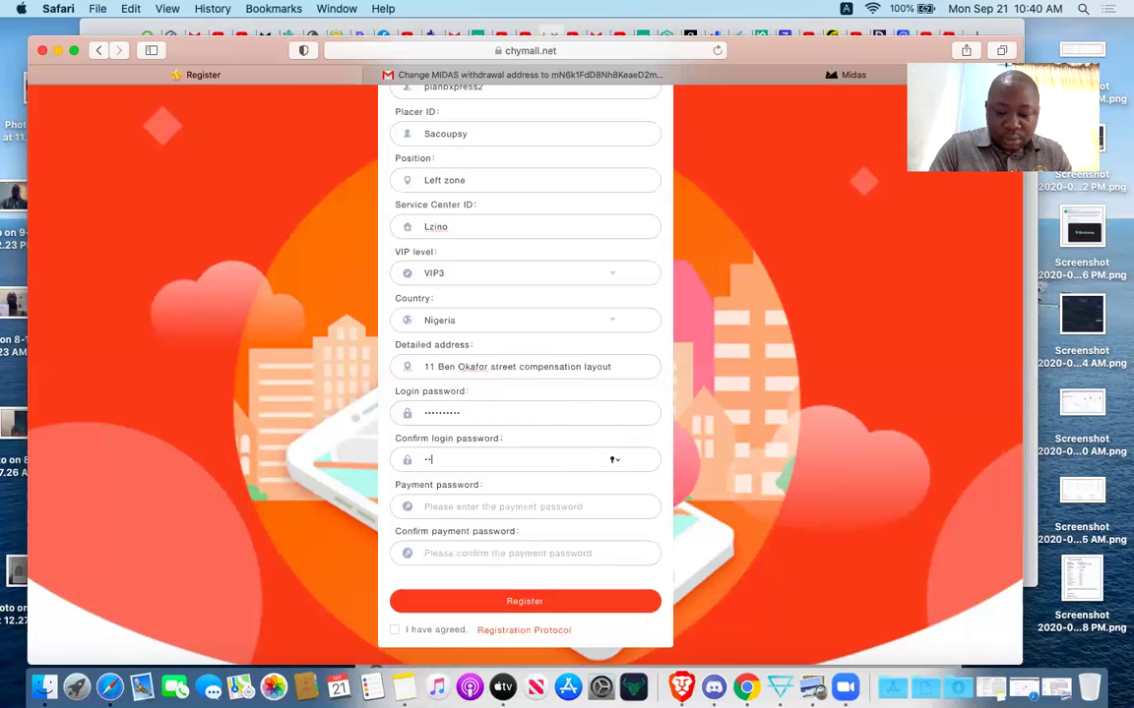
pyautogui.write('a')
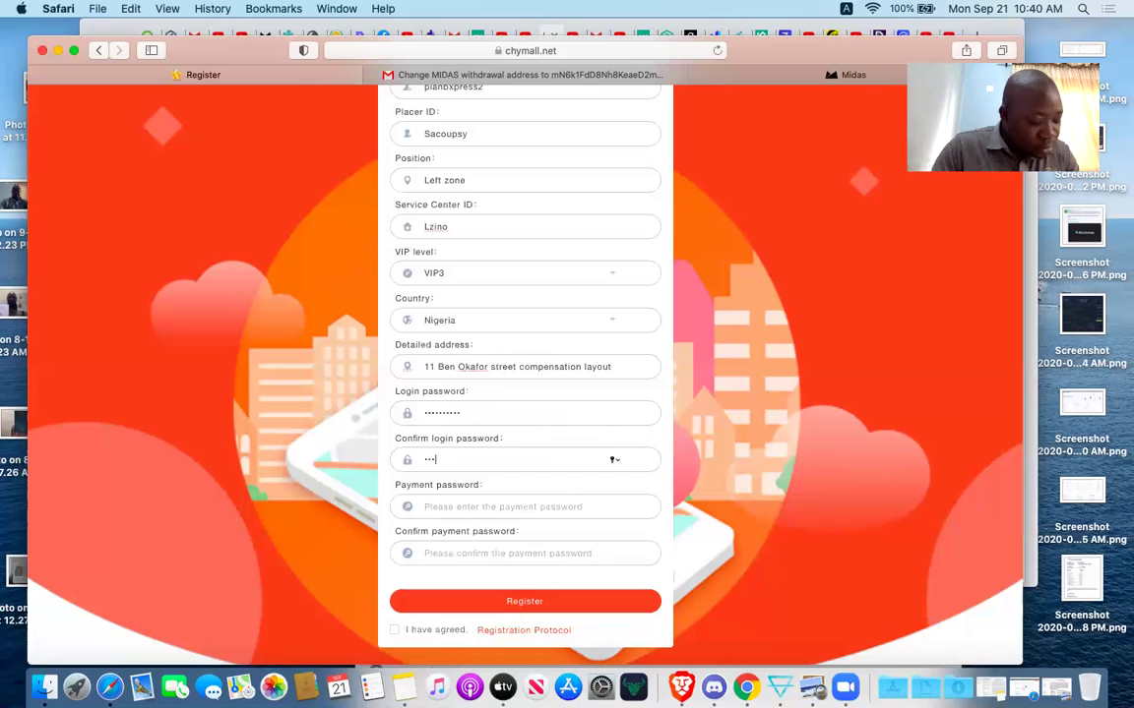
pyautogui.write('aa')
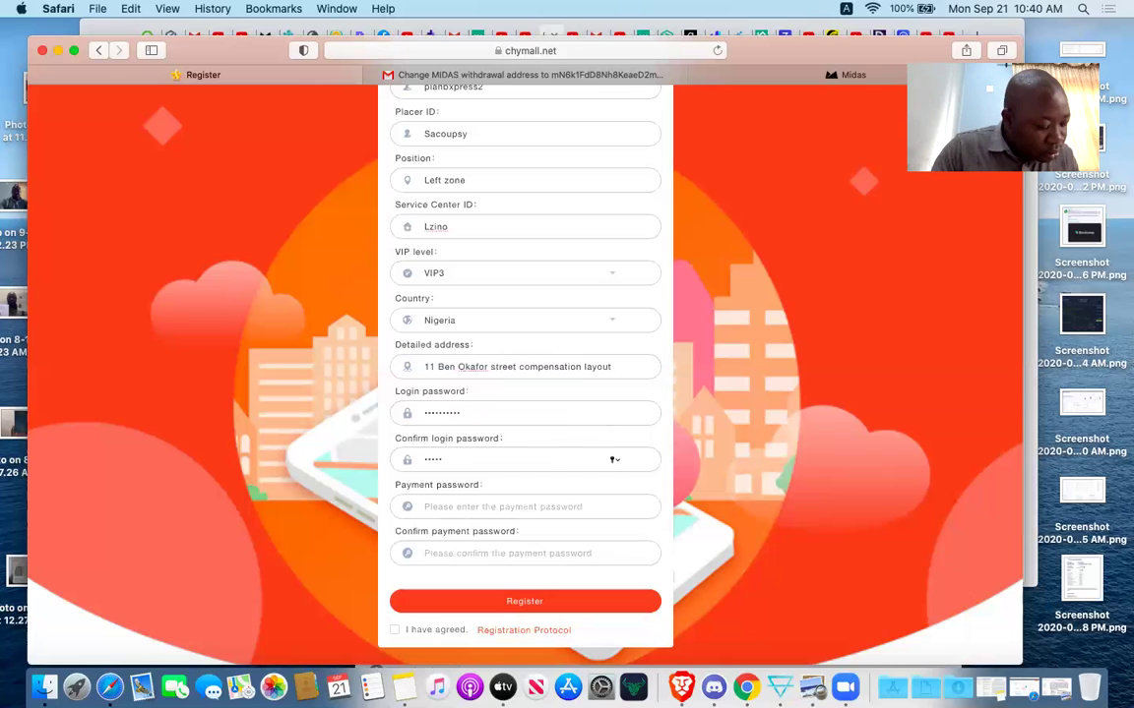
pyautogui.write('a')
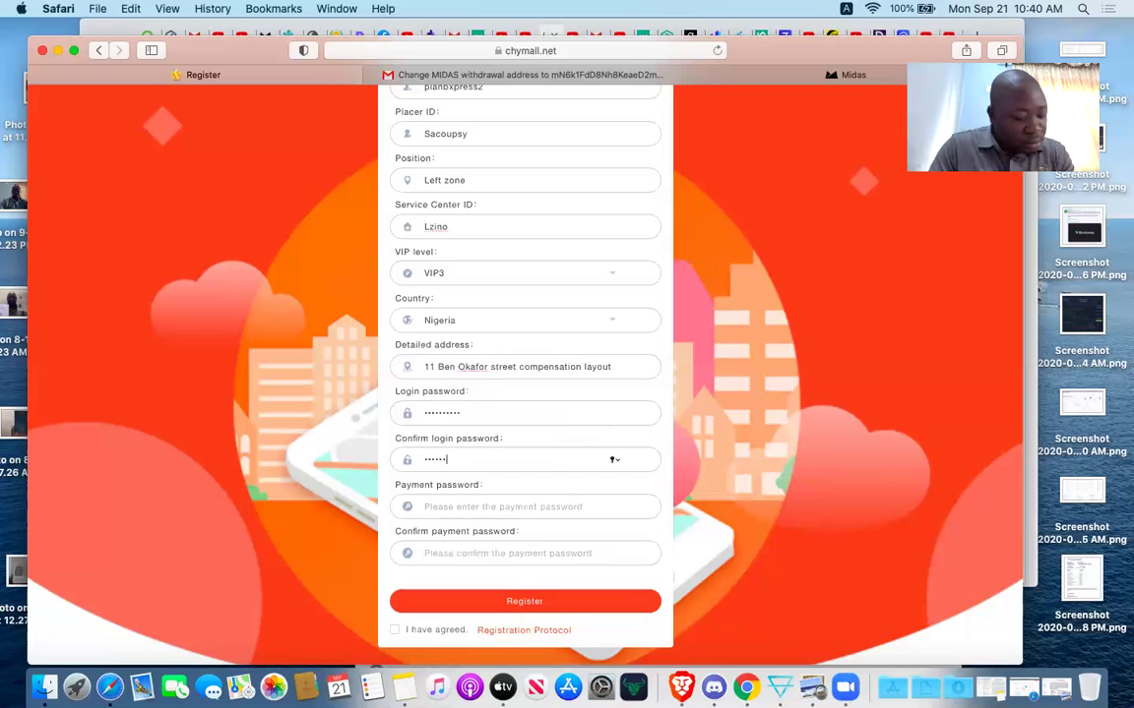
pyautogui.write('aaaa')
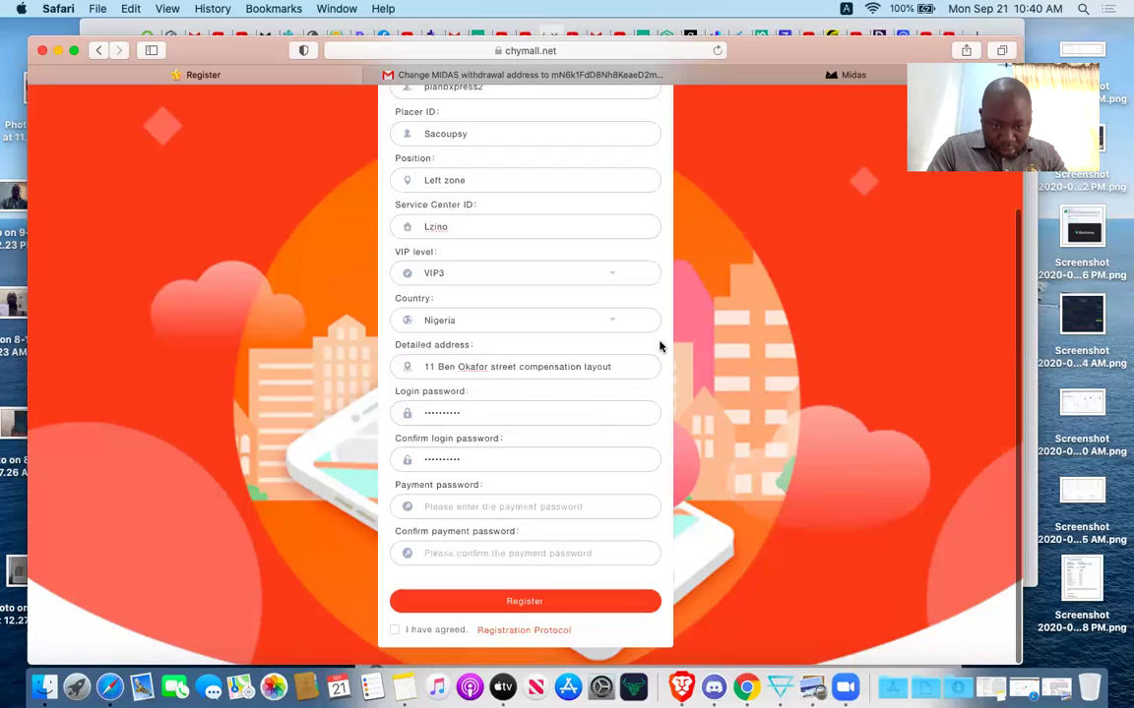
# Enter the payment password and its confirmation.
pyautogui.click(518, 505)
pyautogui.write('1')
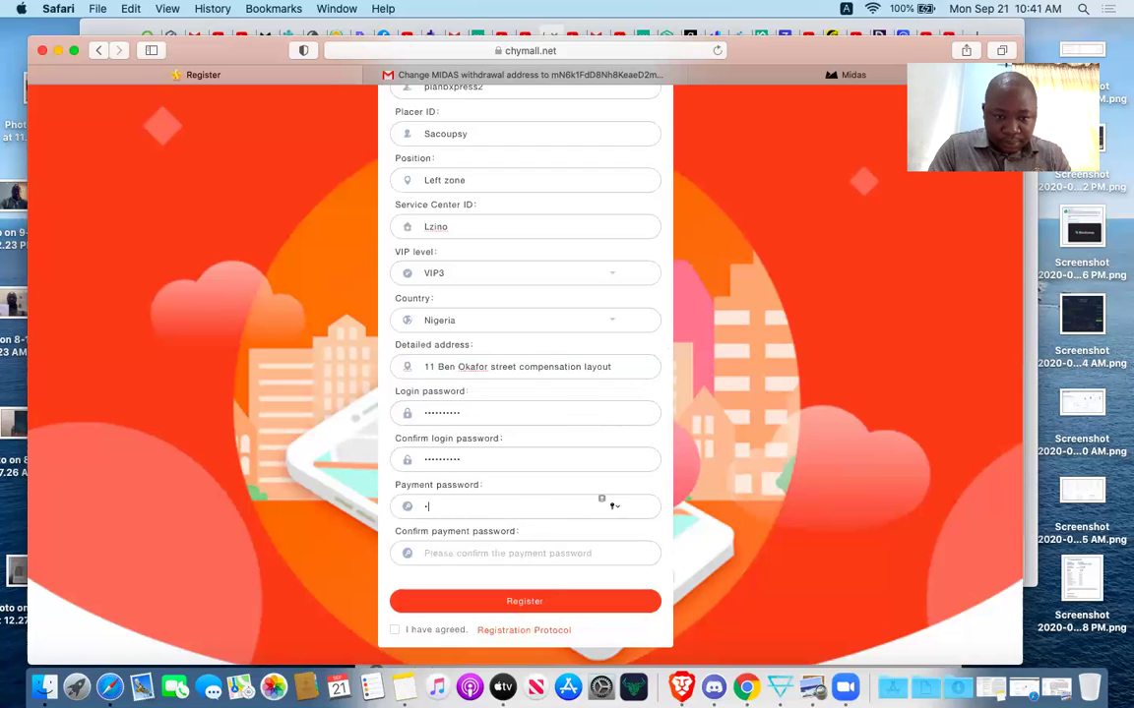
pyautogui.write('2345')
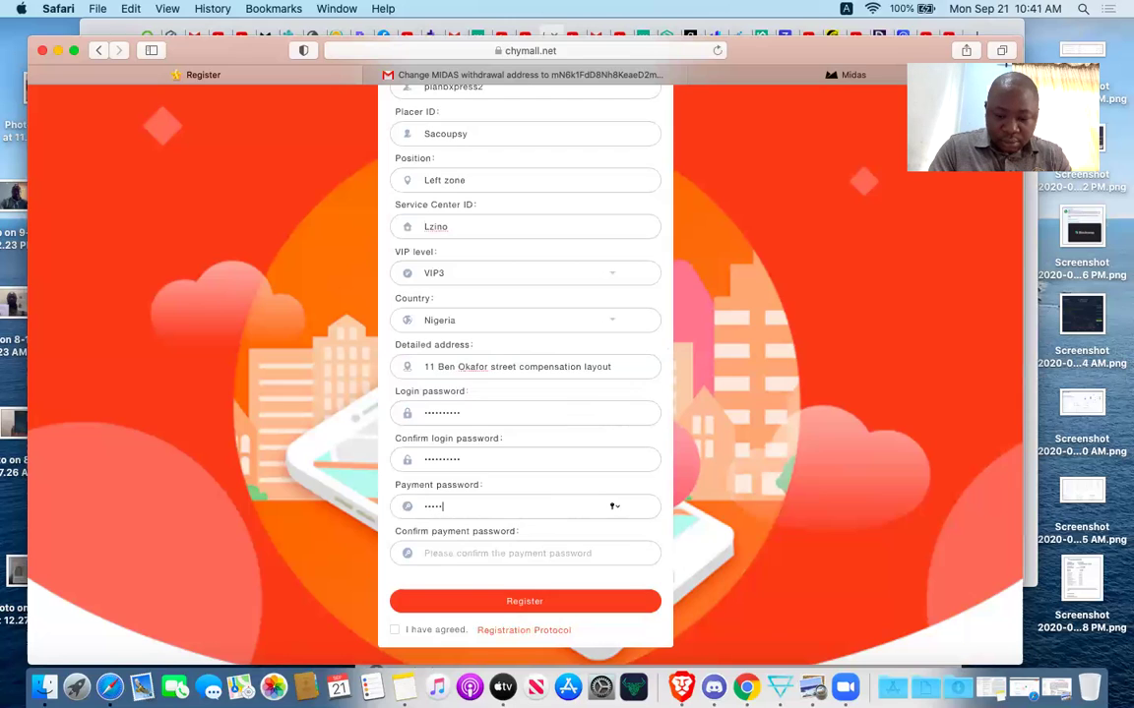
pyautogui.write('67')
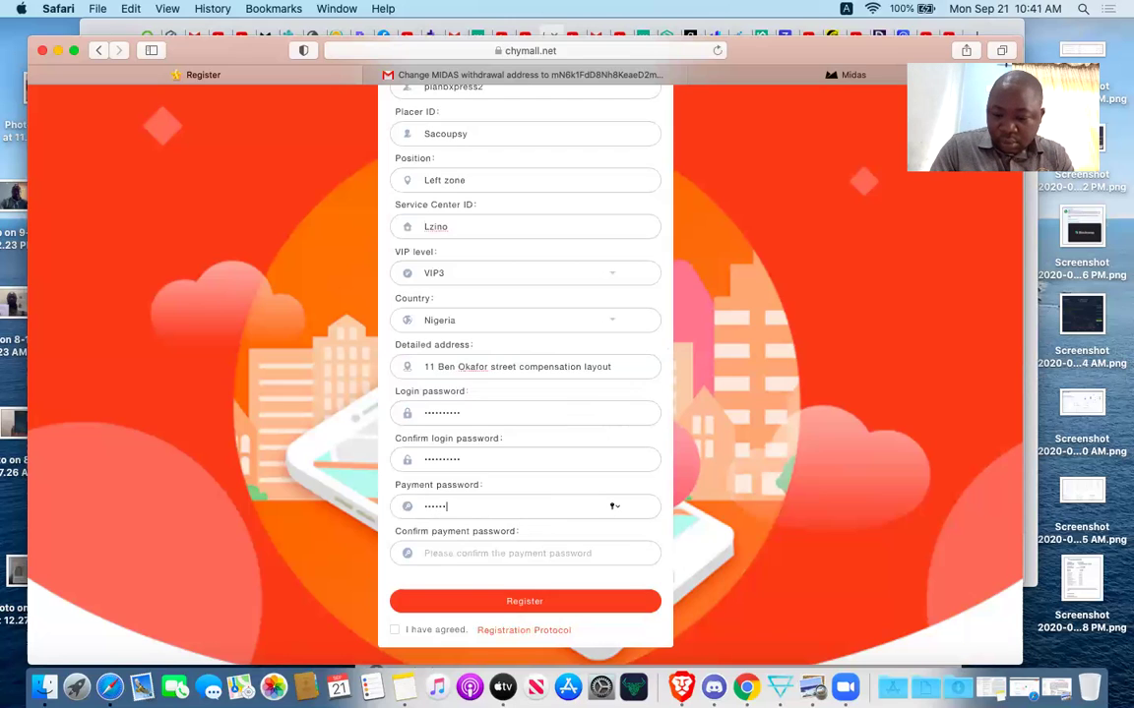
pyautogui.write('8')
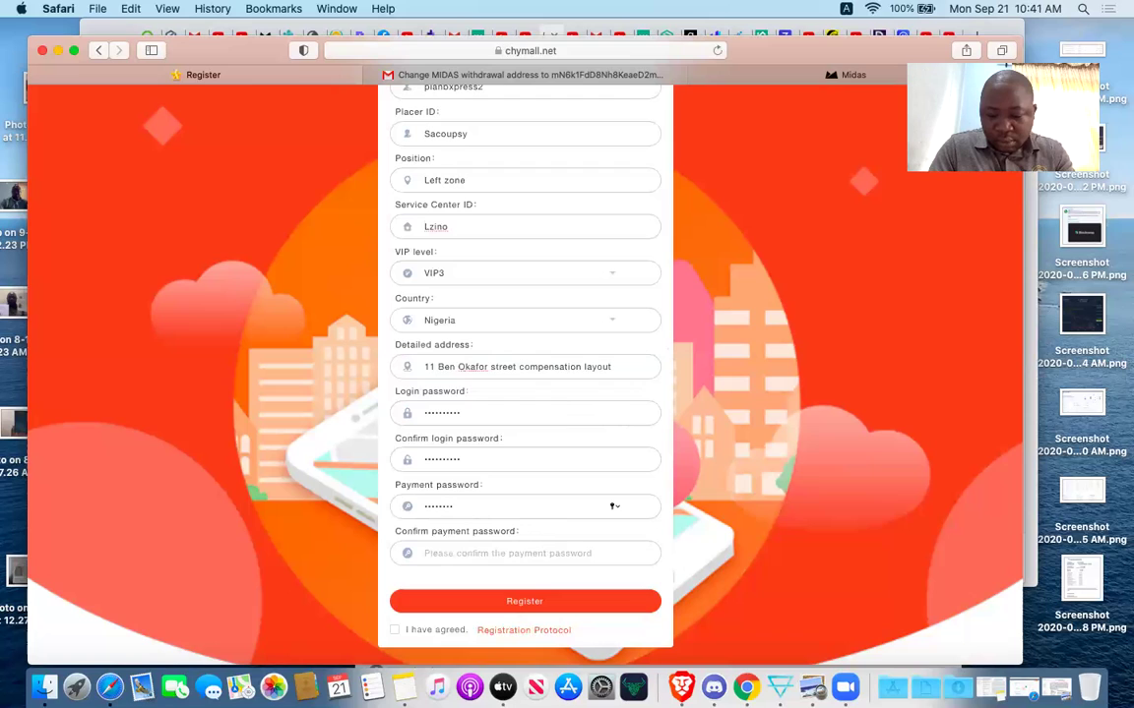
pyautogui.click(425, 553)
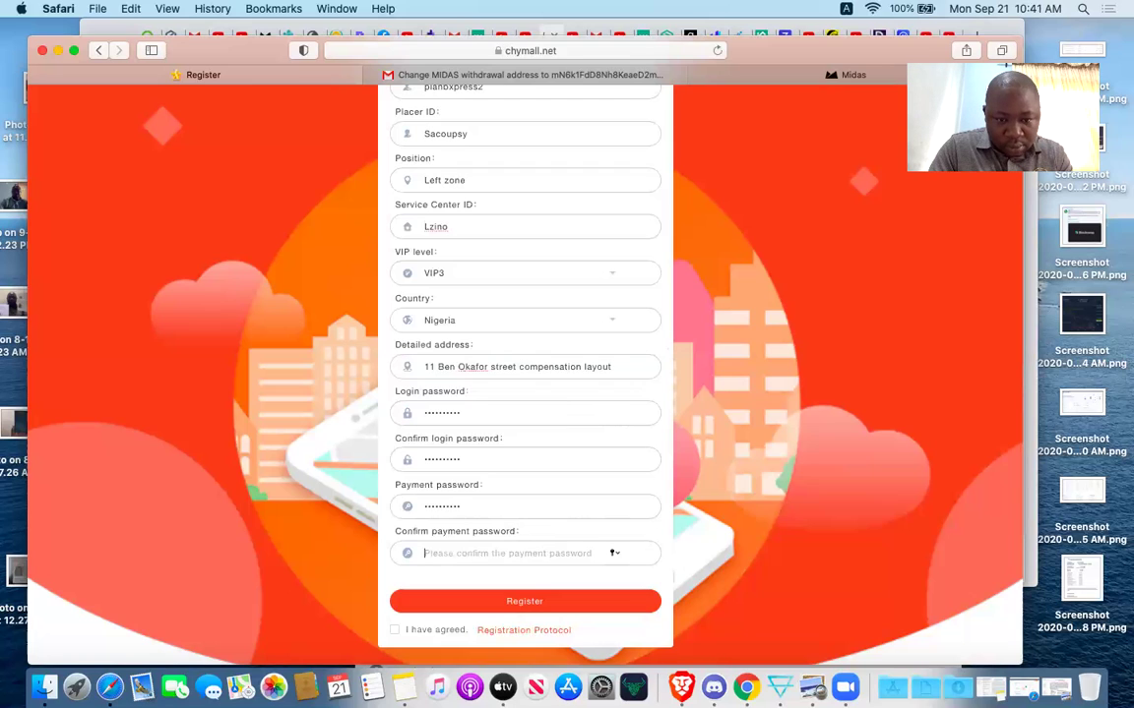
pyautogui.write('123')
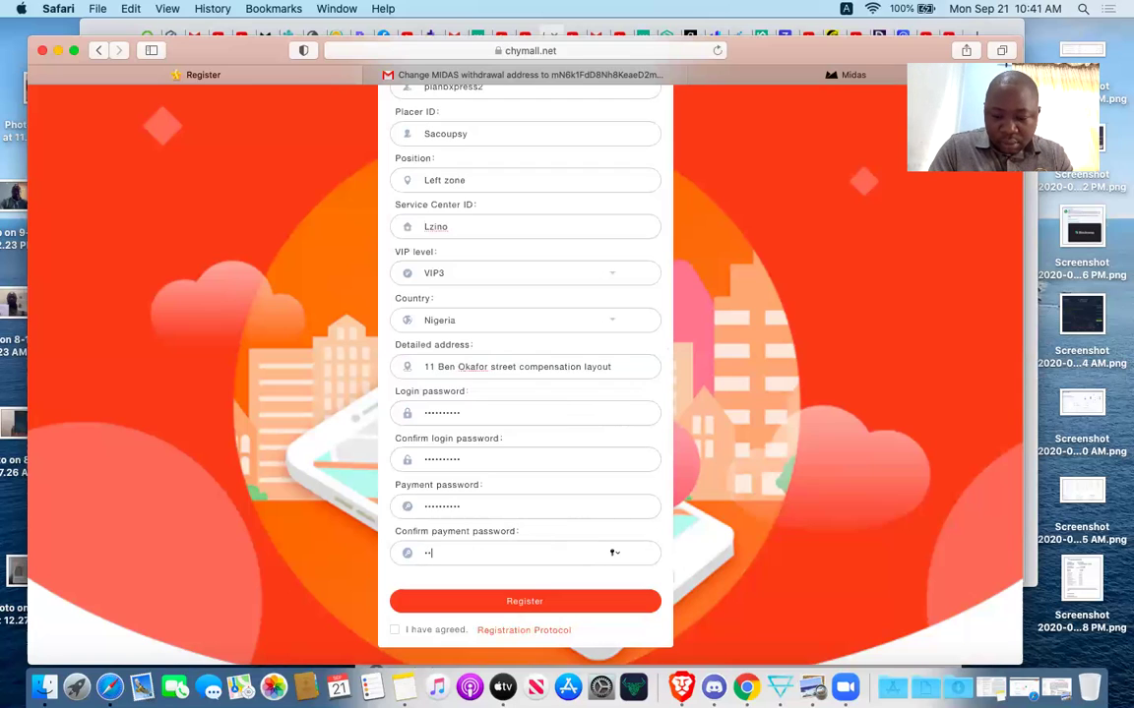
pyautogui.write('4567890')
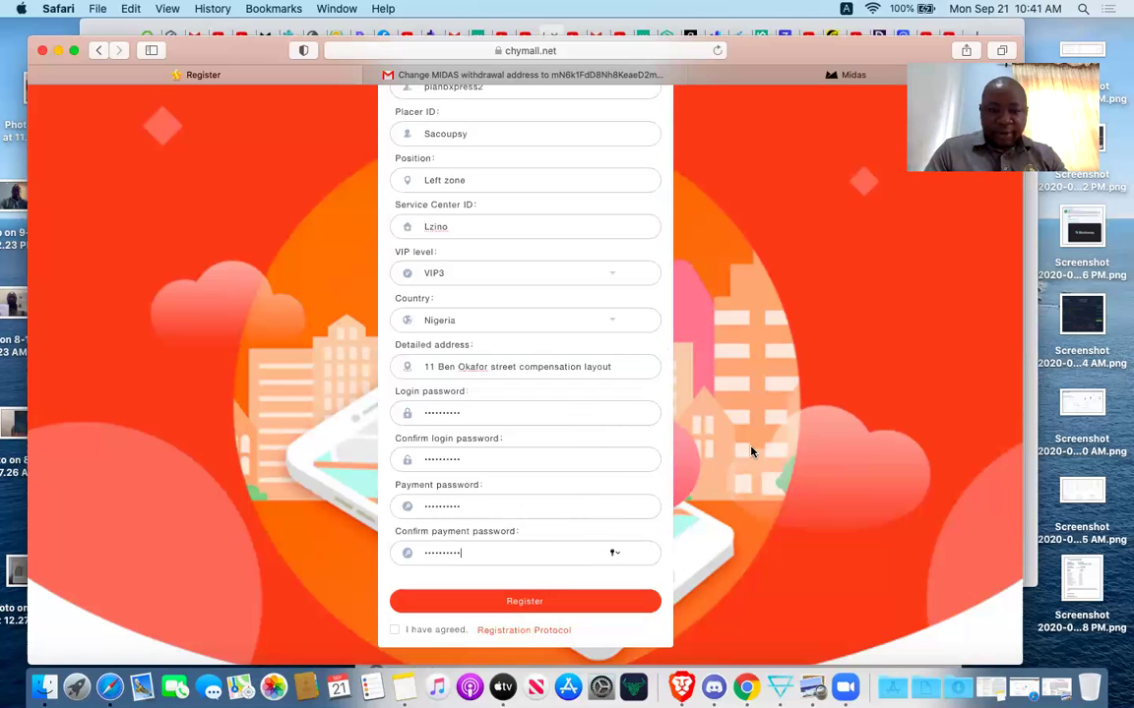
pyautogui.scroll(5, 586, 410)
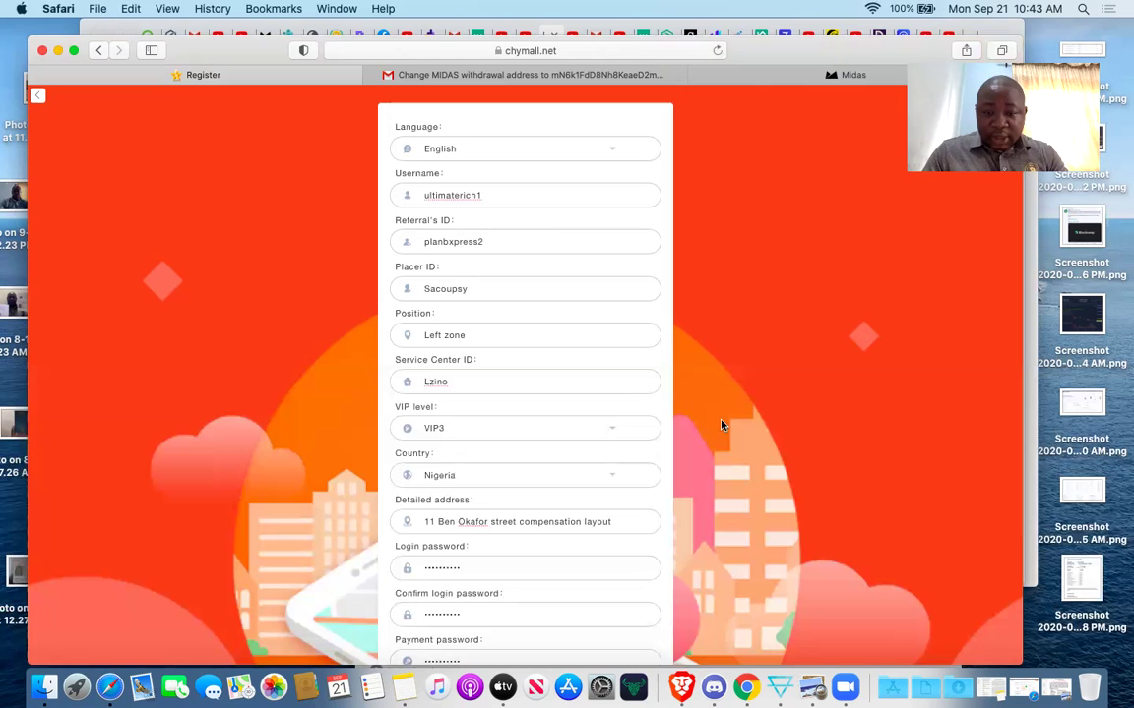
pyautogui.scroll(-3, 721, 425)
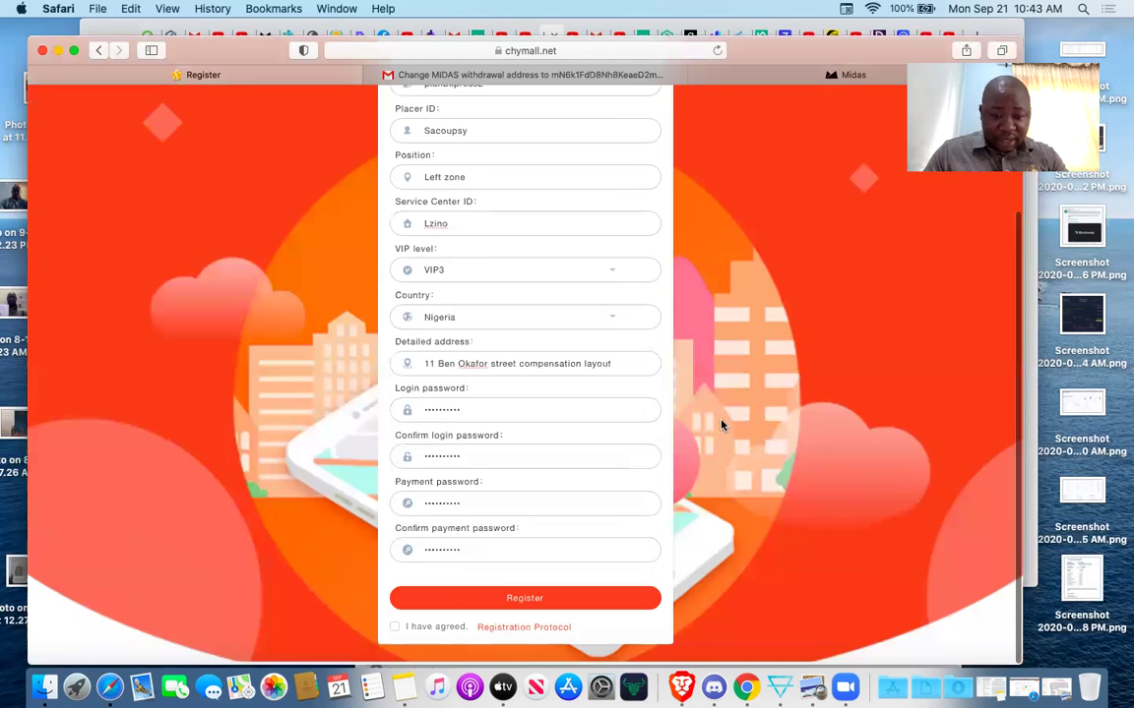
# Accept the terms and submit, then re-enter the password fields after the password notice.
pyautogui.click(394, 630)
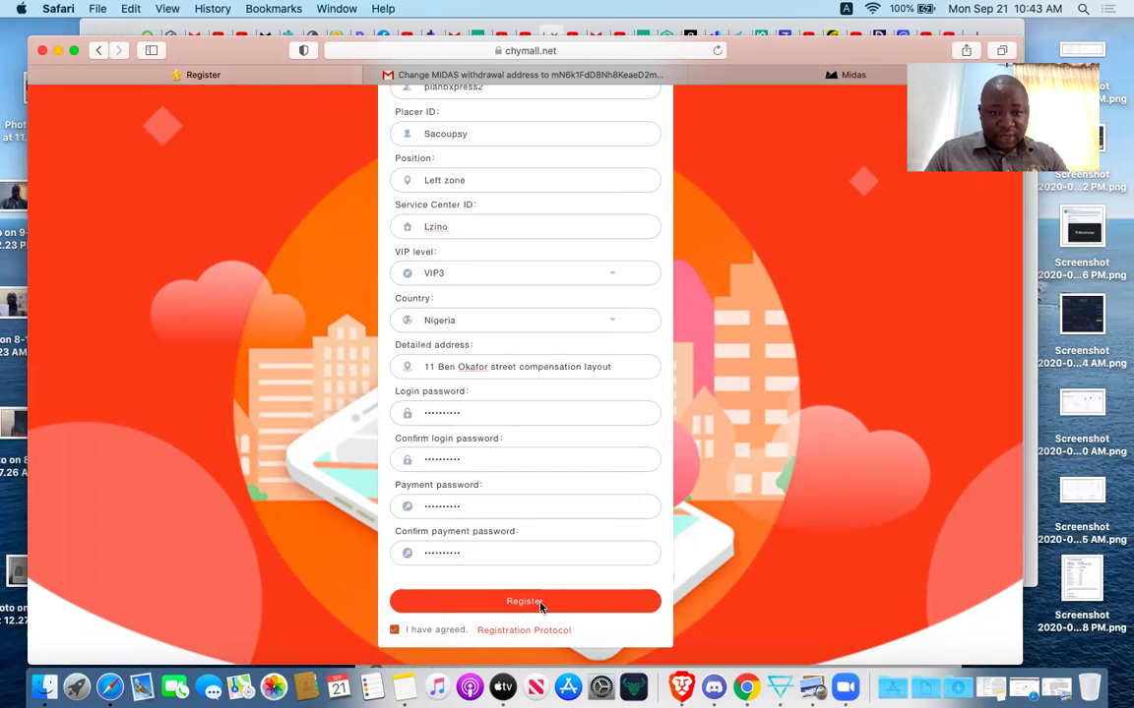
pyautogui.click(539, 604)
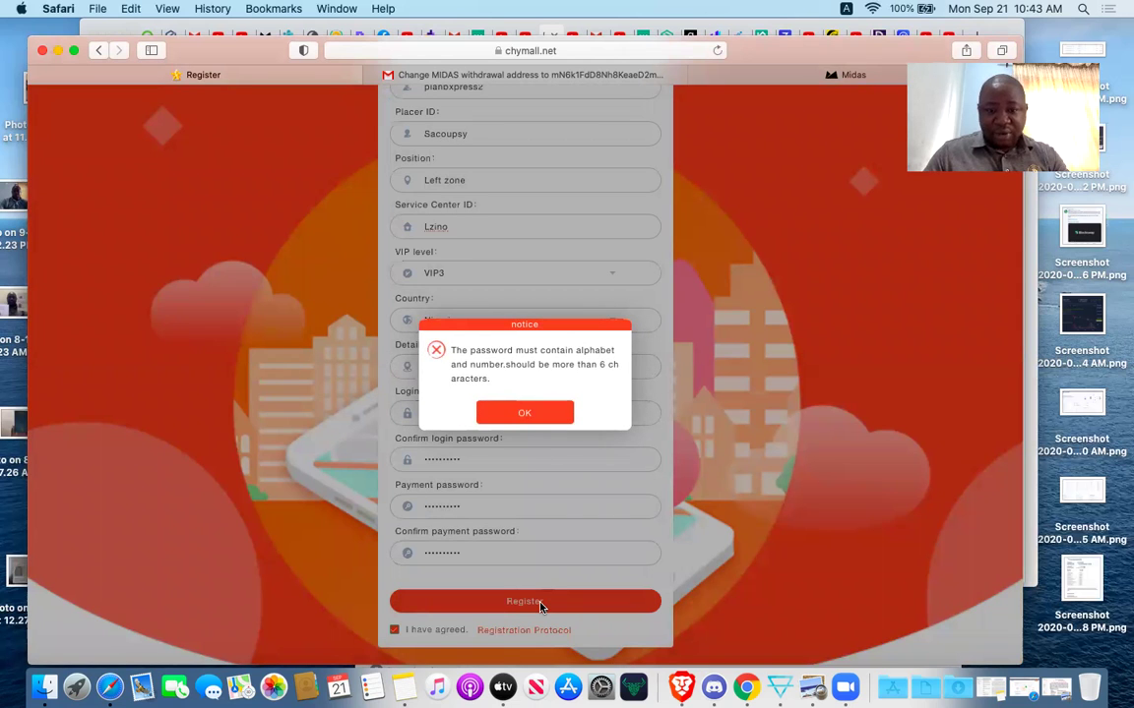
pyautogui.click(523, 414)
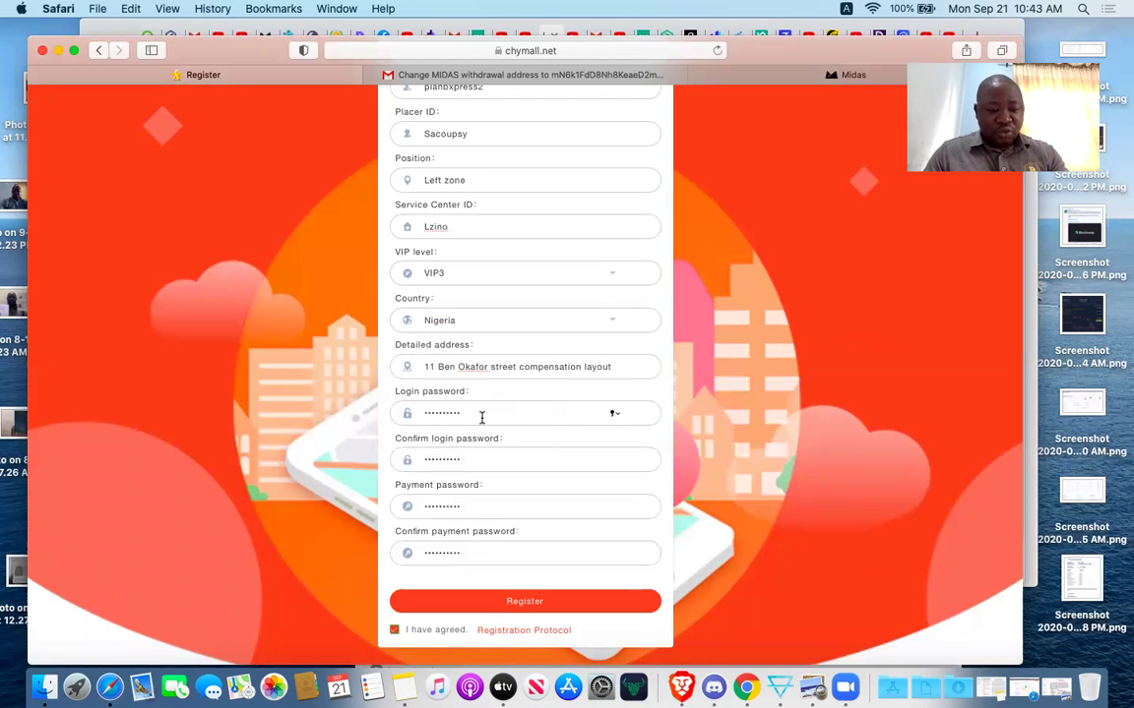
pyautogui.click(493, 456)
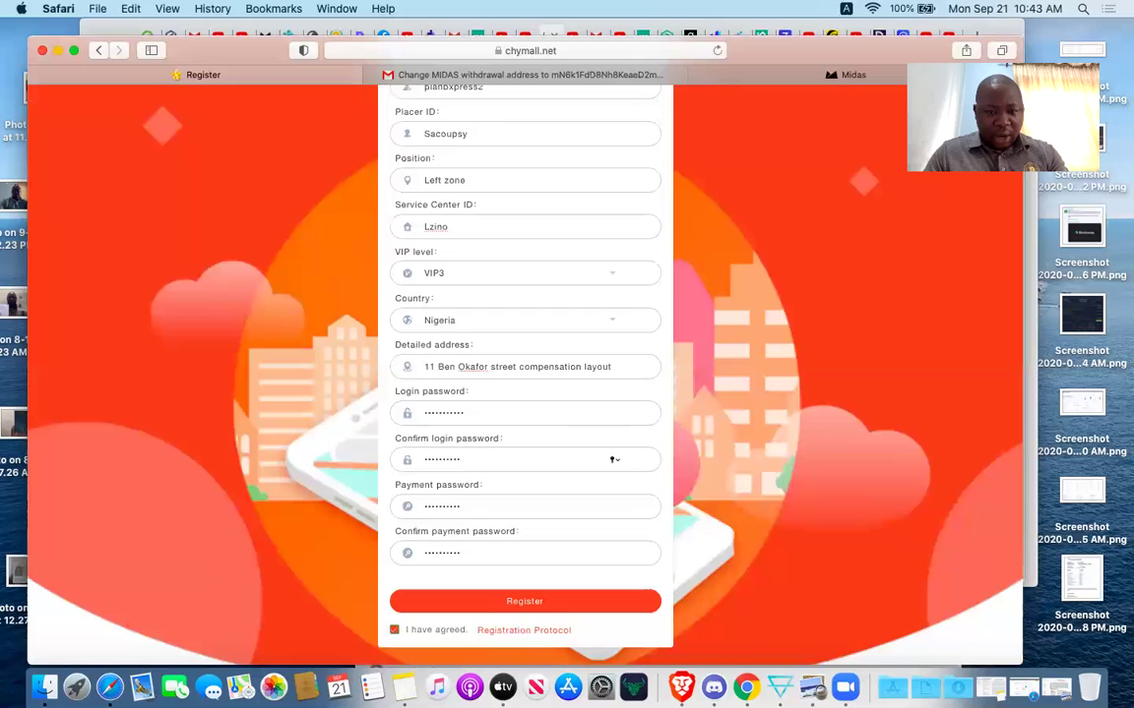
pyautogui.click(475, 504)
pyautogui.click(476, 553)
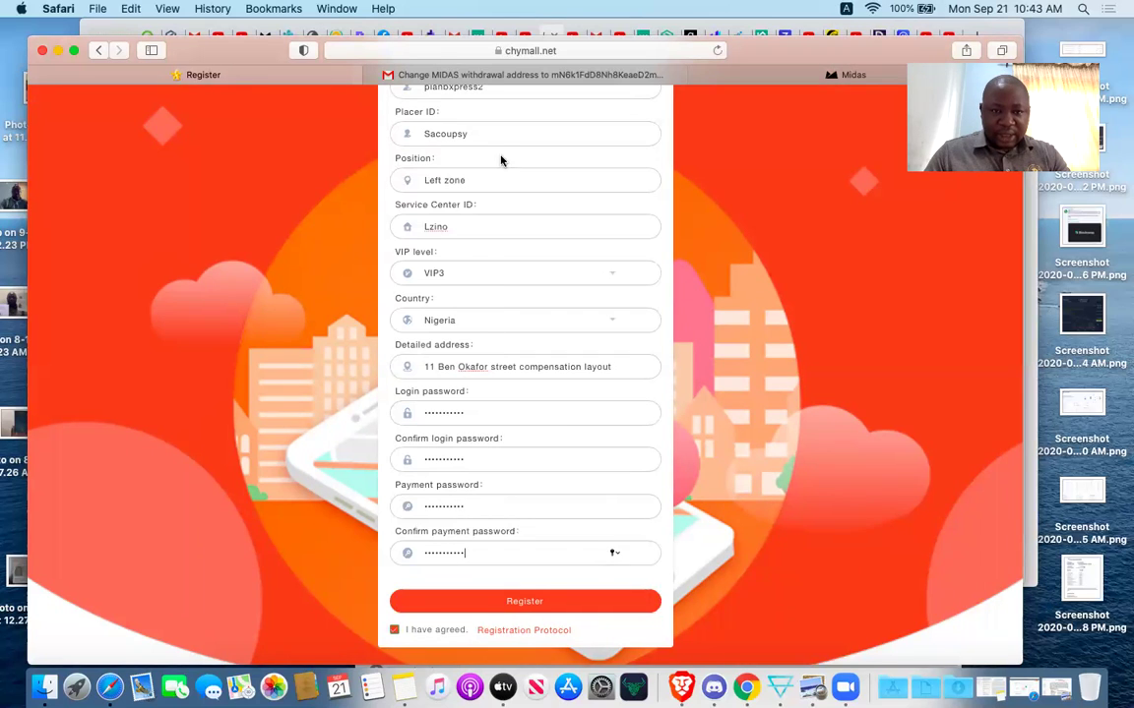
# Shorten the username to 'ultimaterich' and submit the registration again.
pyautogui.scroll(3, 504, 157)
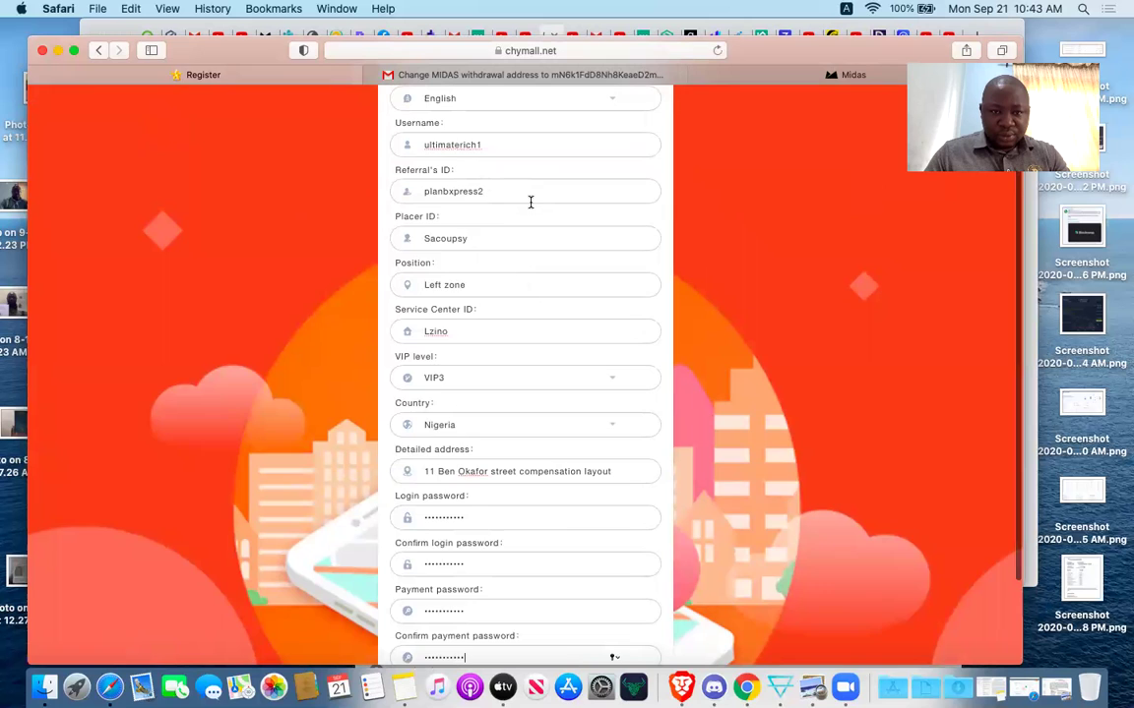
pyautogui.click(503, 184)
pyautogui.press('BackSpace')
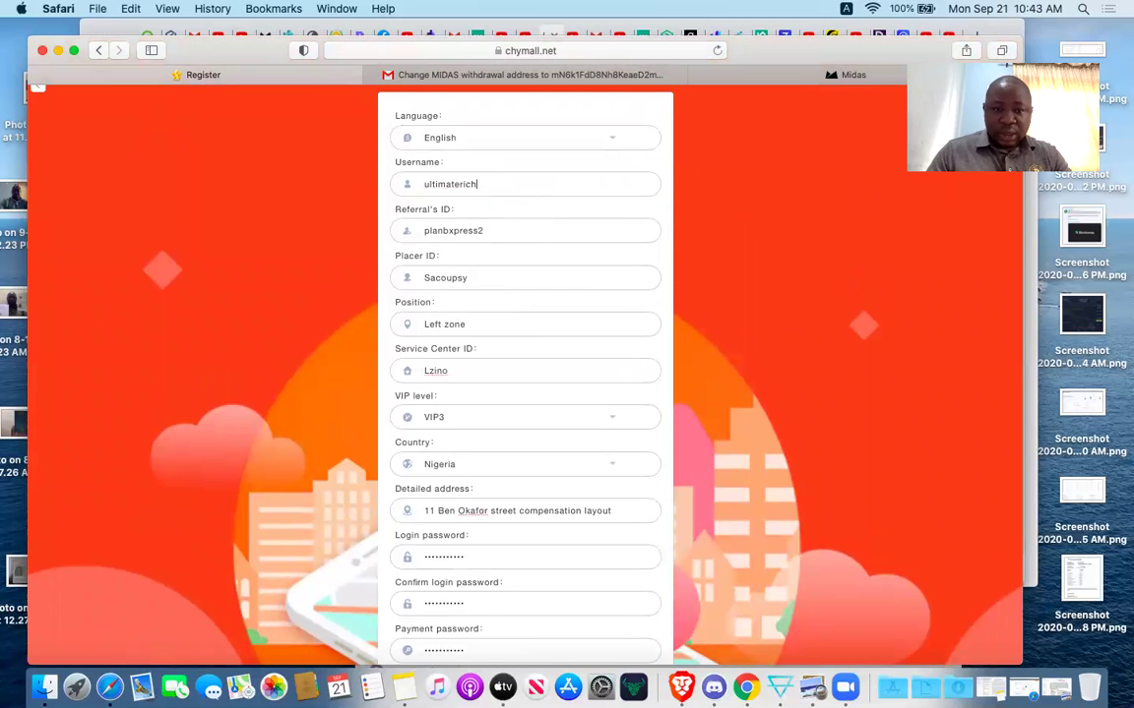
pyautogui.scroll(-3, 639, 273)
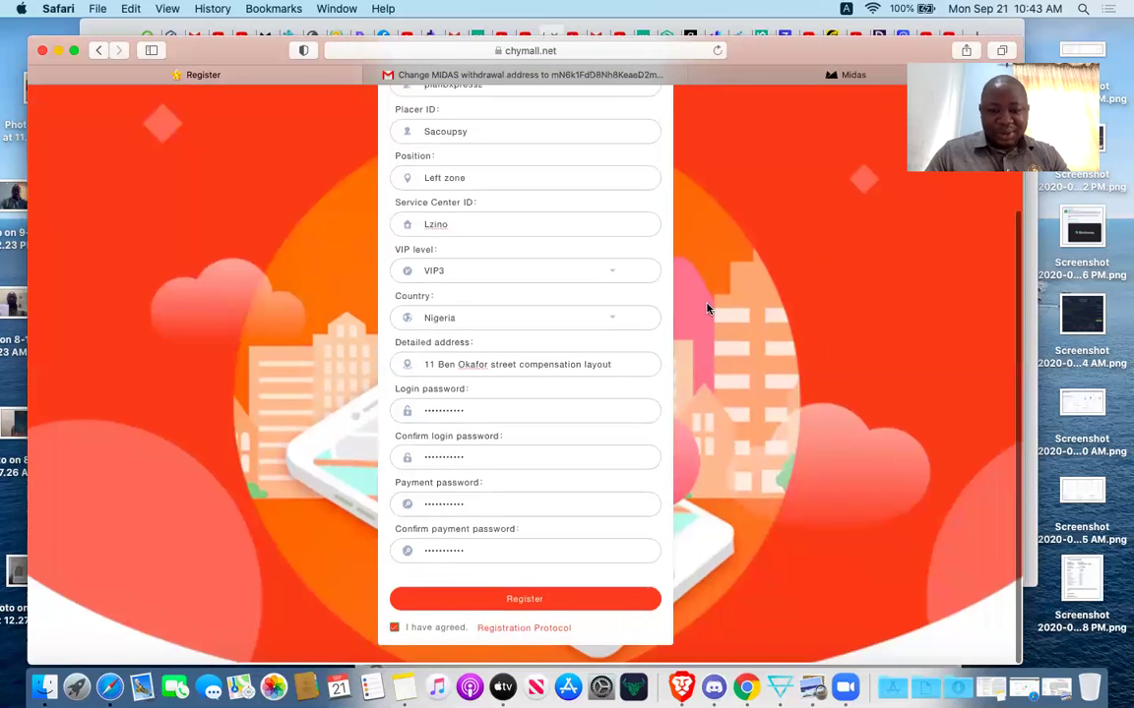
pyautogui.click(520, 603)
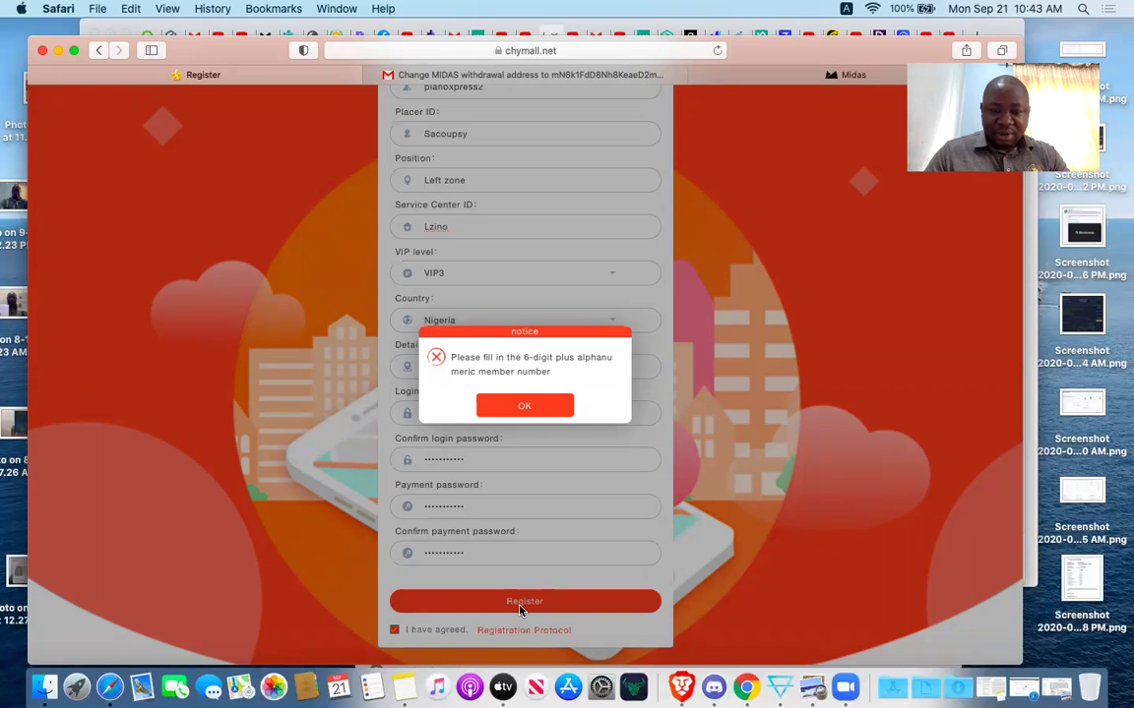
pyautogui.click(513, 406)
pyautogui.scroll(3, 513, 405)
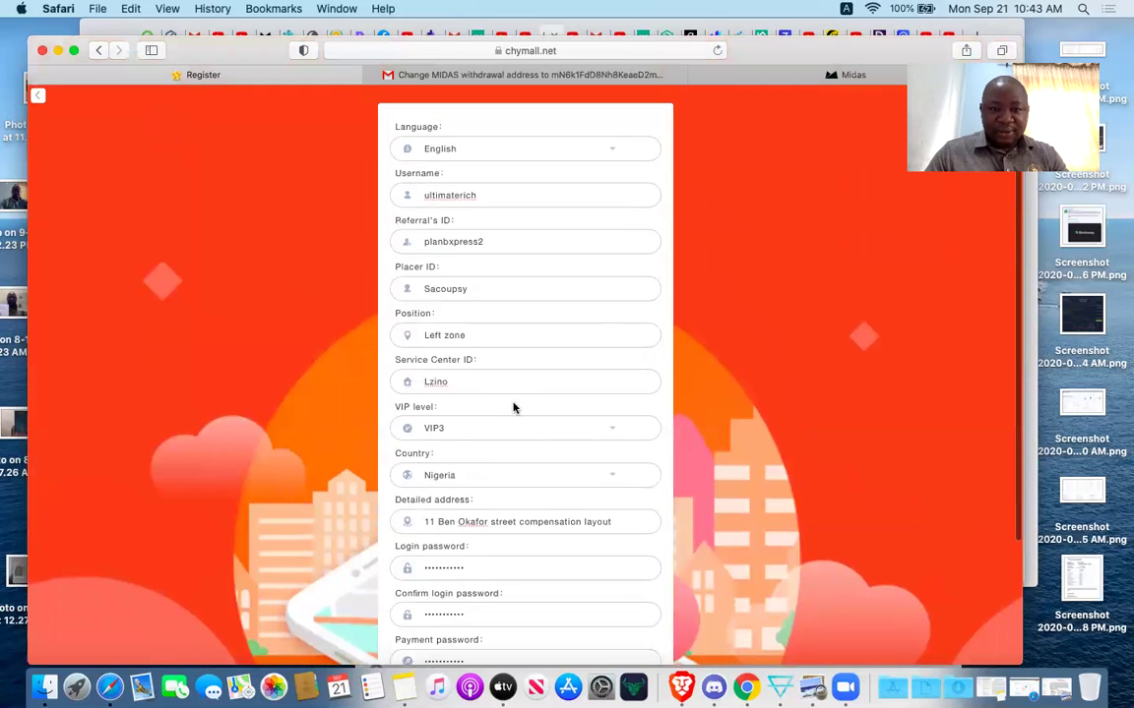
pyautogui.click(496, 200)
pyautogui.write('1')
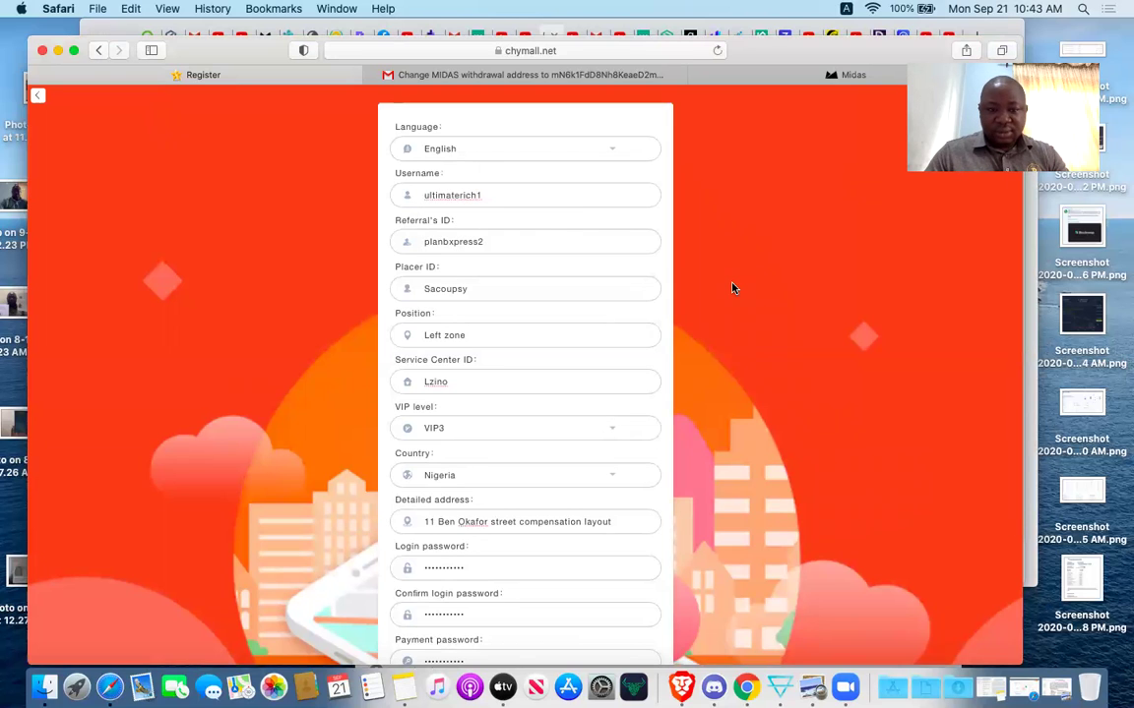
pyautogui.scroll(-3, 731, 288)
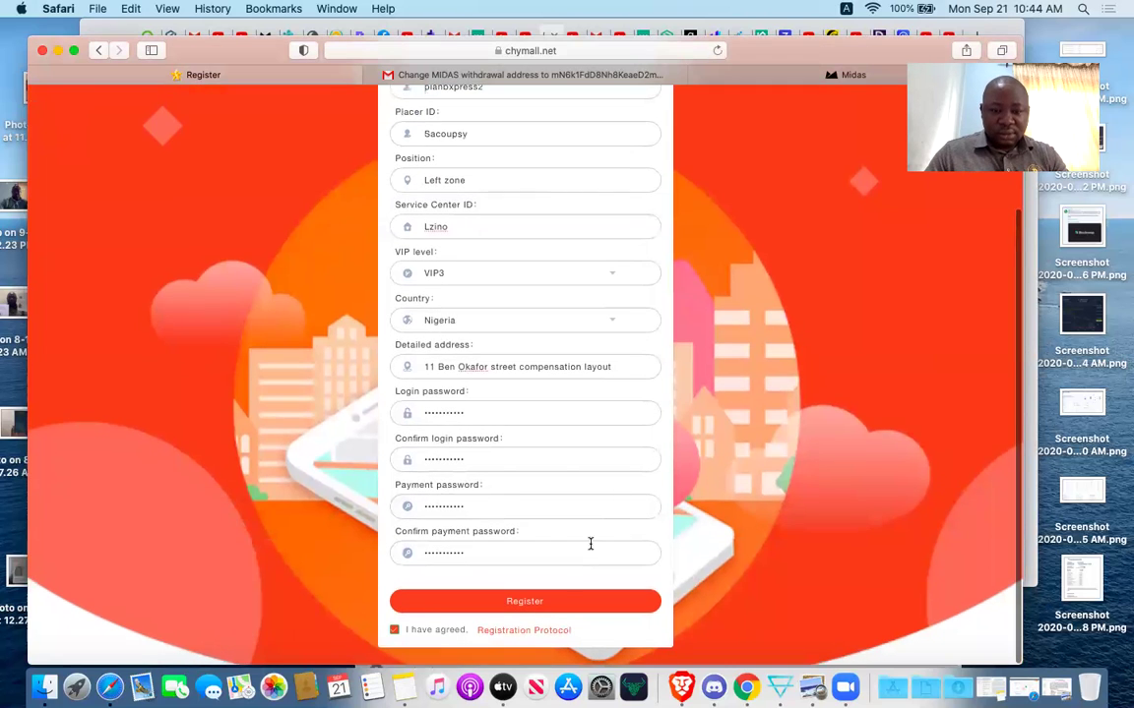
pyautogui.click(544, 602)
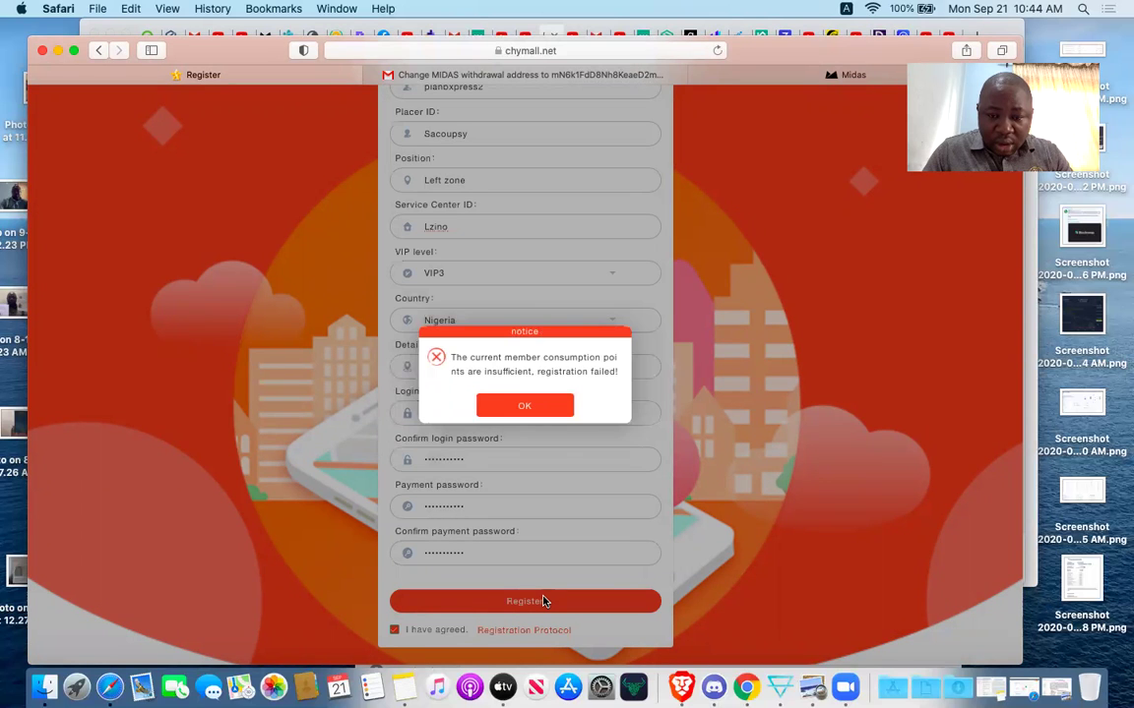
pyautogui.click(530, 408)
pyautogui.scroll(3, 755, 363)
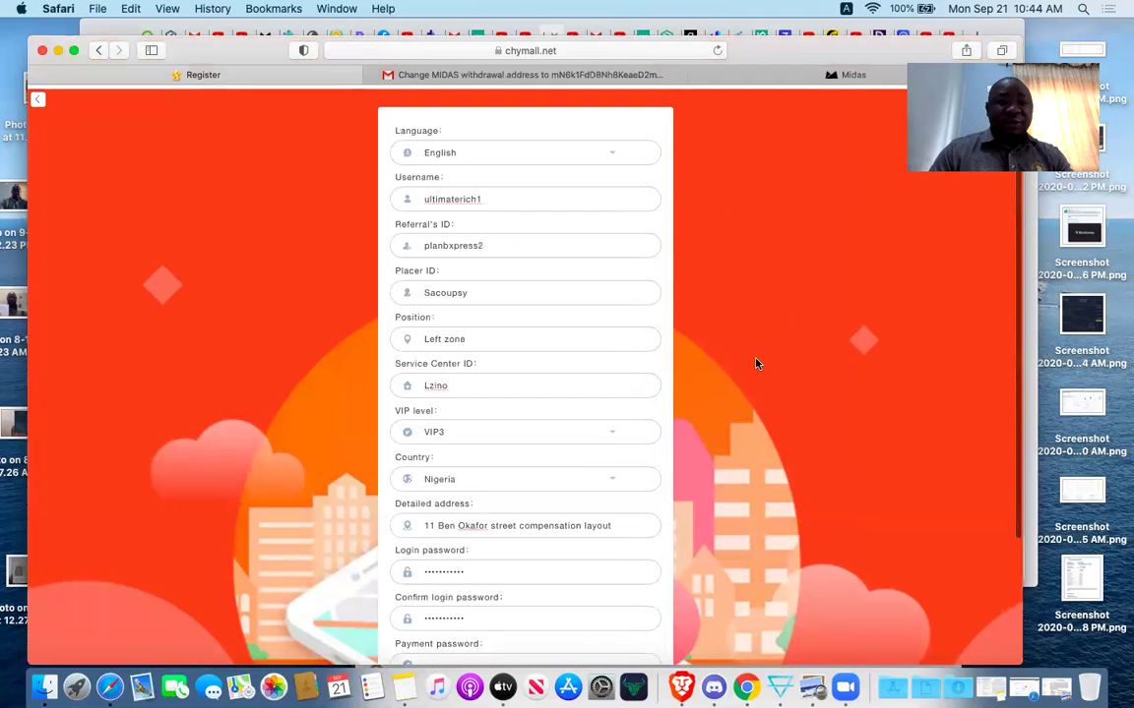
# Return to the Network diagram and open Currency-Ex to view the point balances.
pyautogui.click(37, 99)
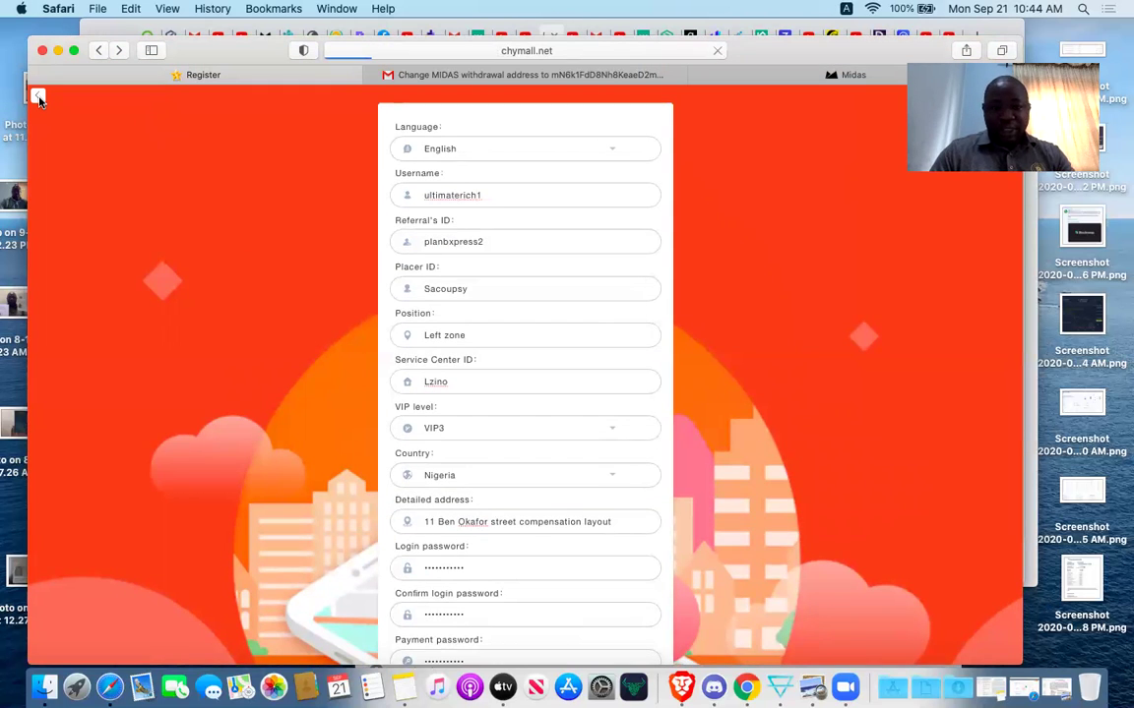
pyautogui.scroll(5, 264, 440)
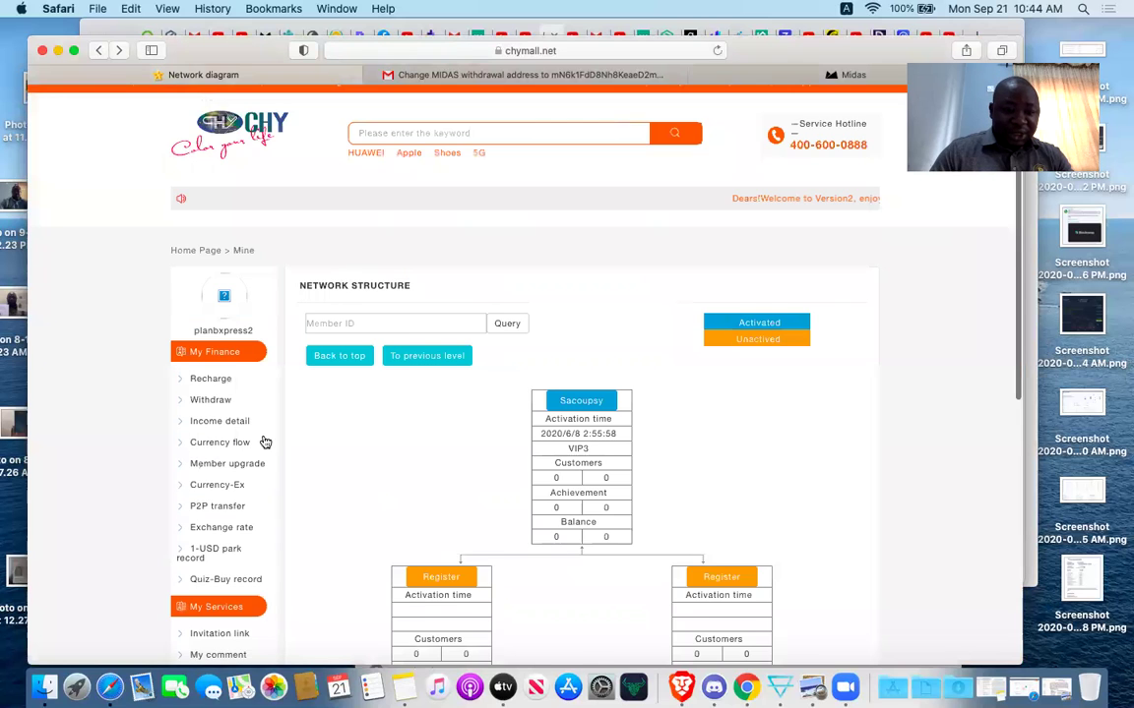
pyautogui.scroll(-2, 265, 442)
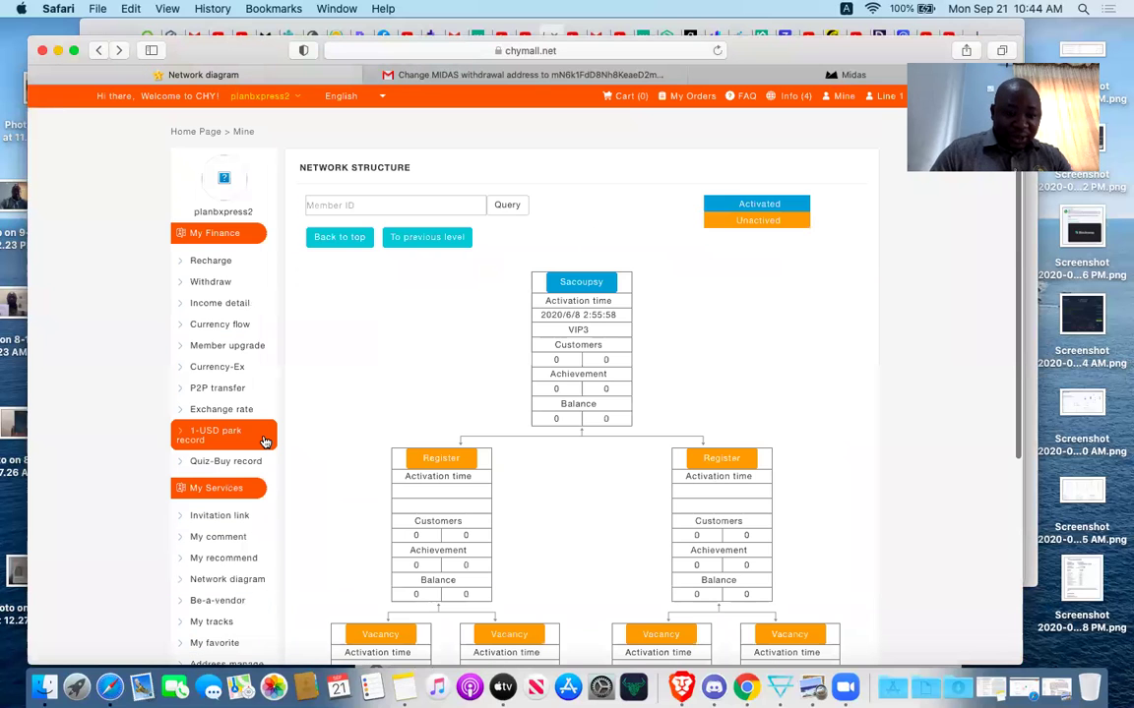
pyautogui.click(229, 364)
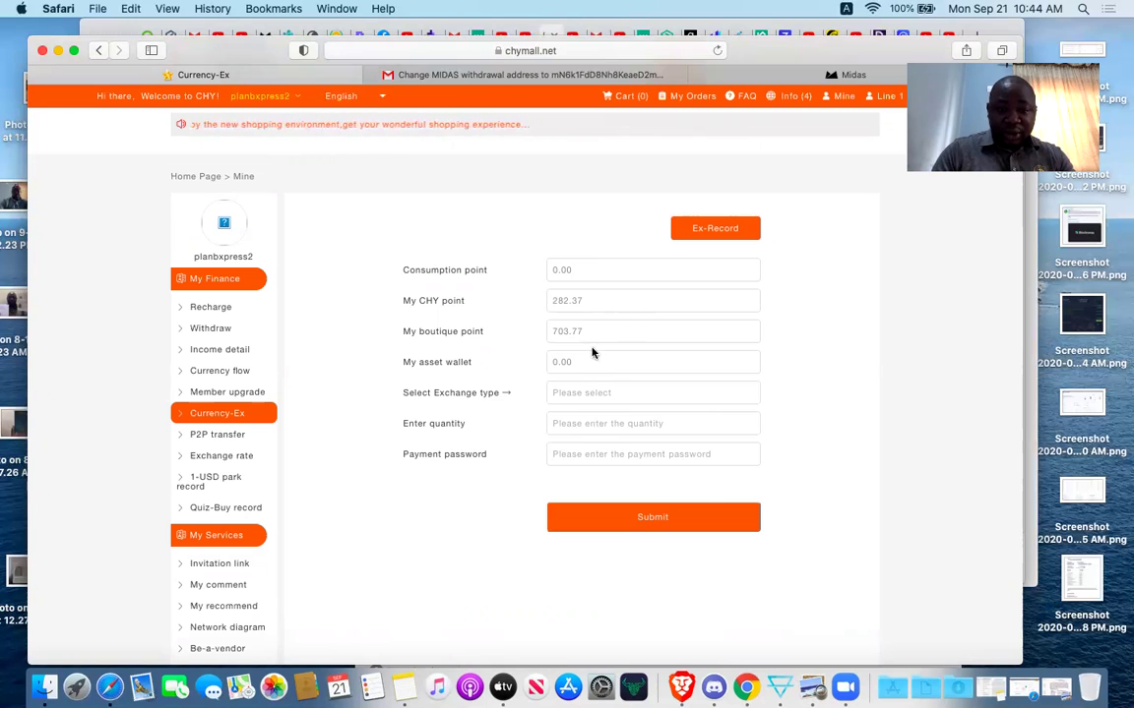
# Convert 100 CHY points to consumption points, confirming with the payment password.
pyautogui.click(624, 398)
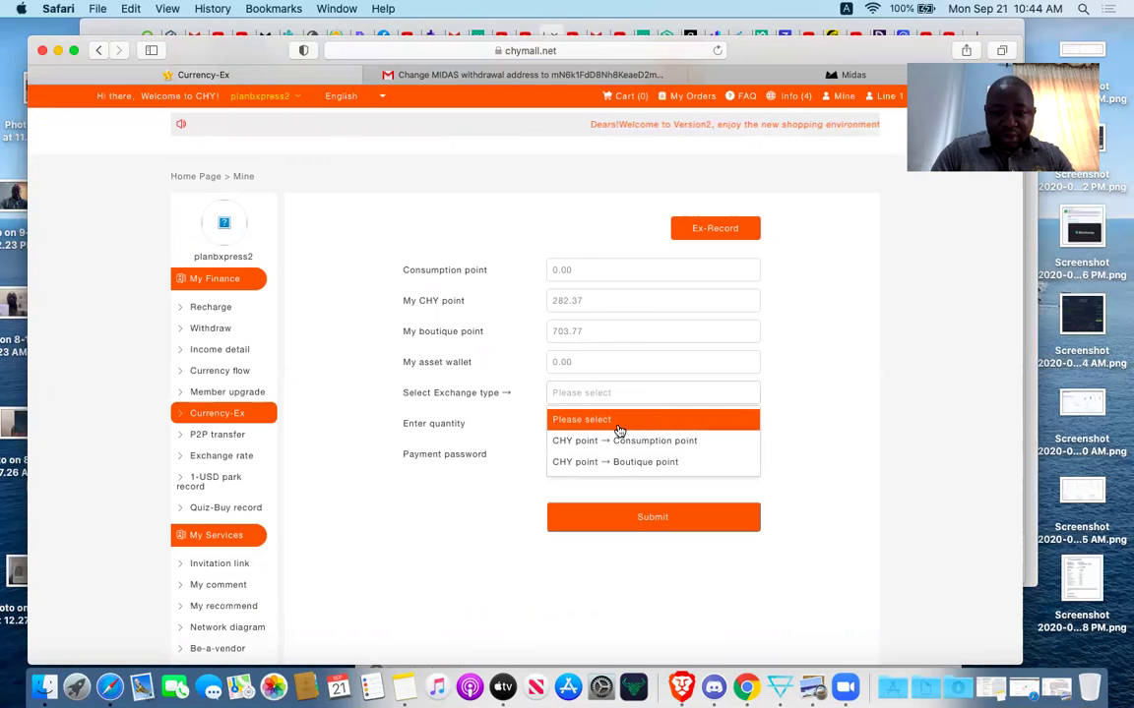
pyautogui.click(618, 441)
pyautogui.click(586, 425)
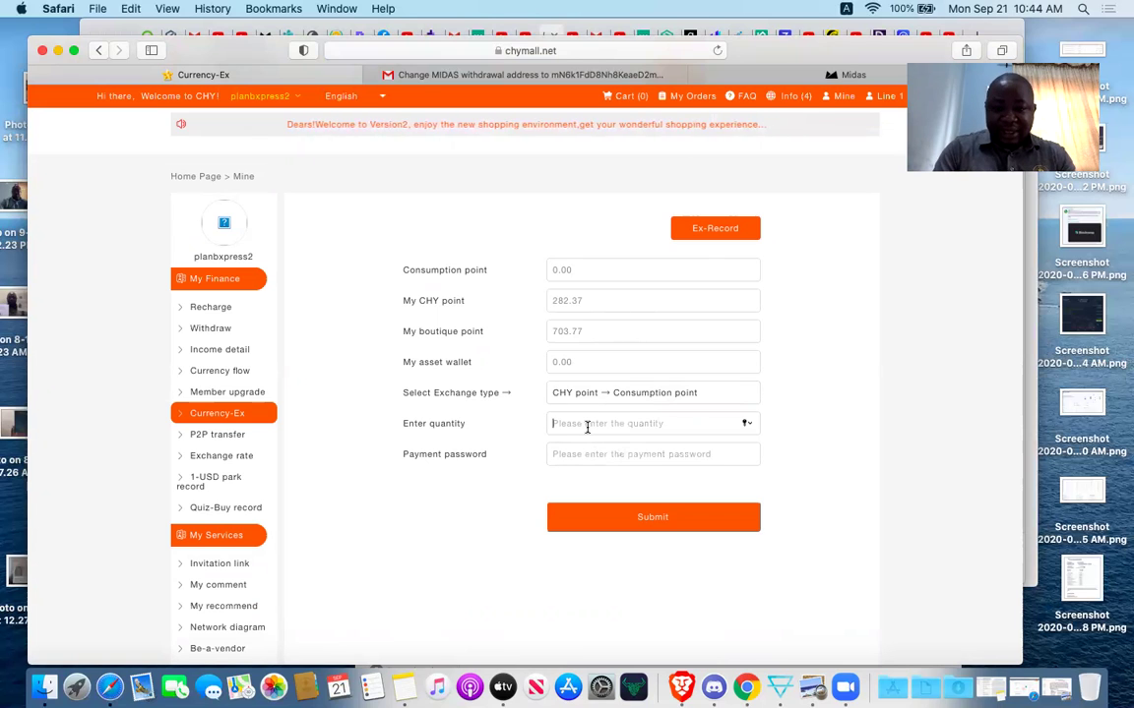
pyautogui.write('100')
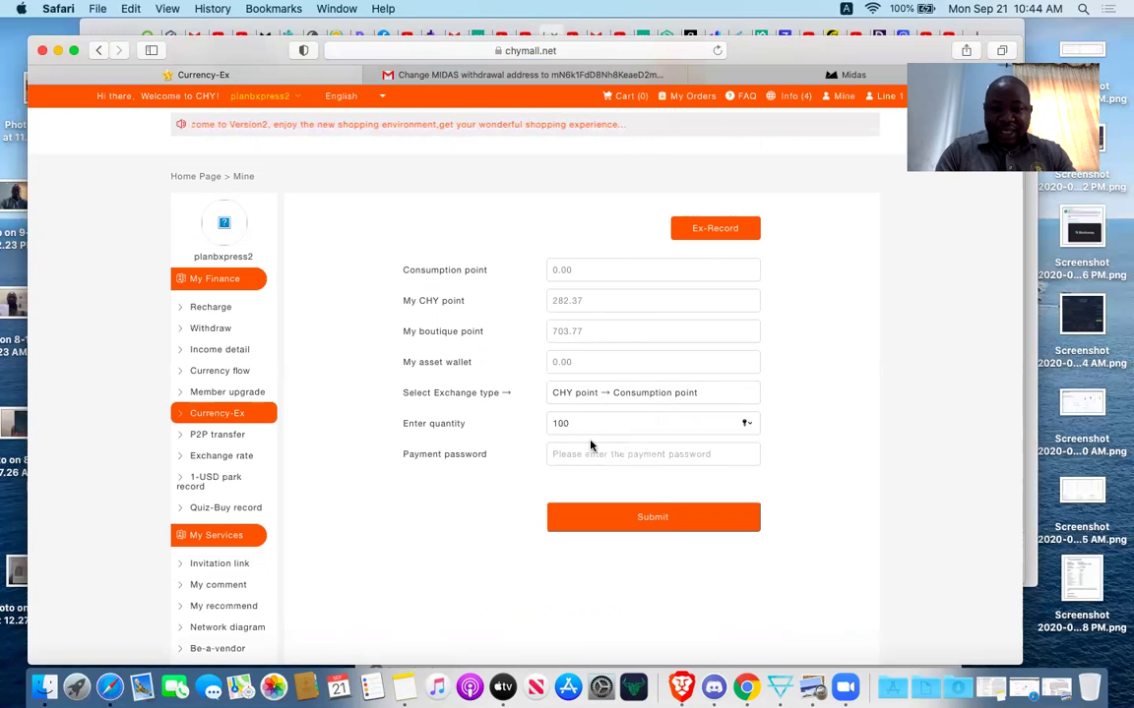
pyautogui.click(597, 455)
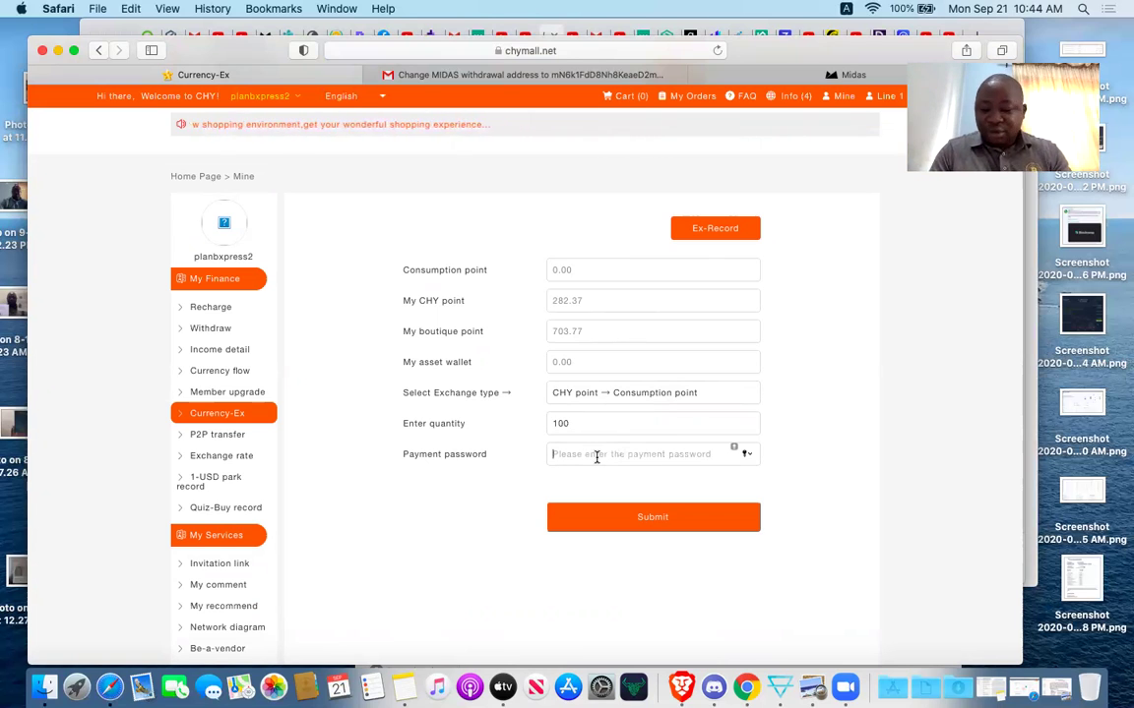
pyautogui.write('••••••••••')
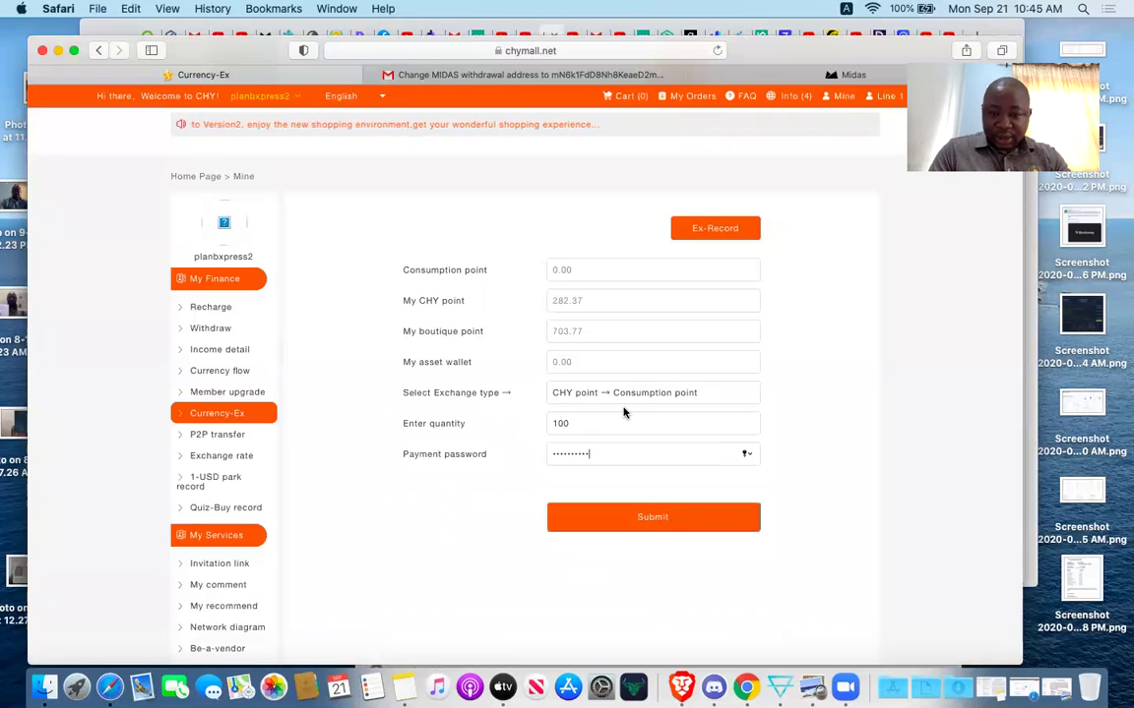
pyautogui.click(634, 514)
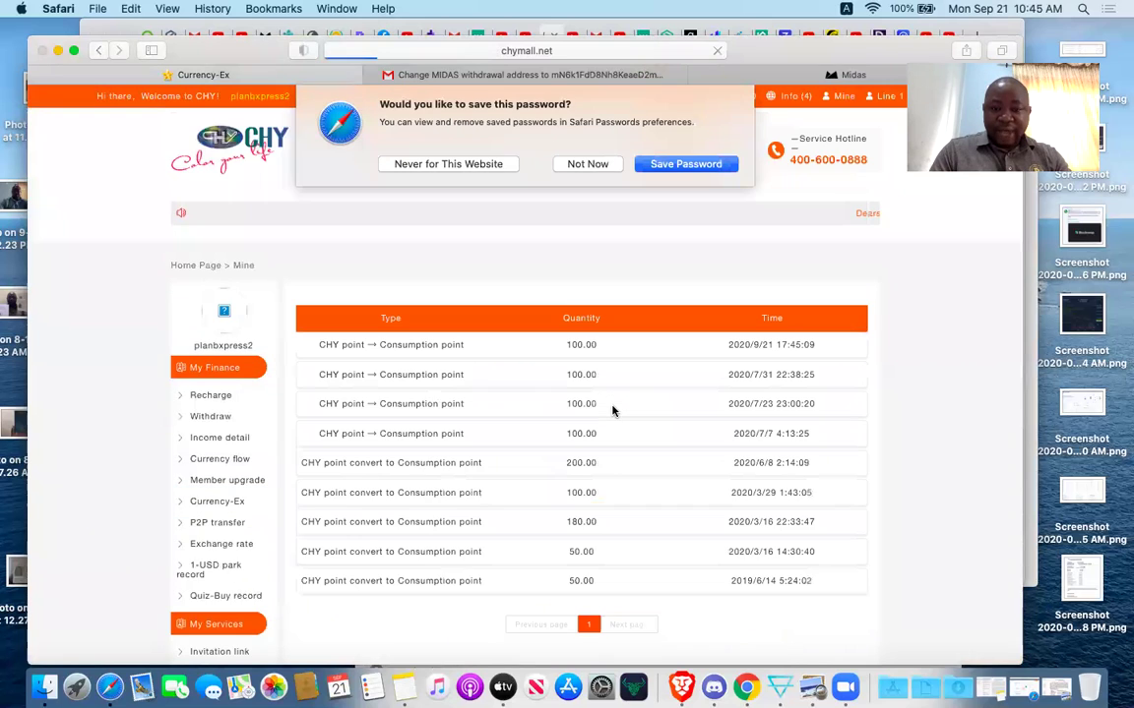
# Decline saving the browser password and return to the Network diagram.
pyautogui.click(588, 164)
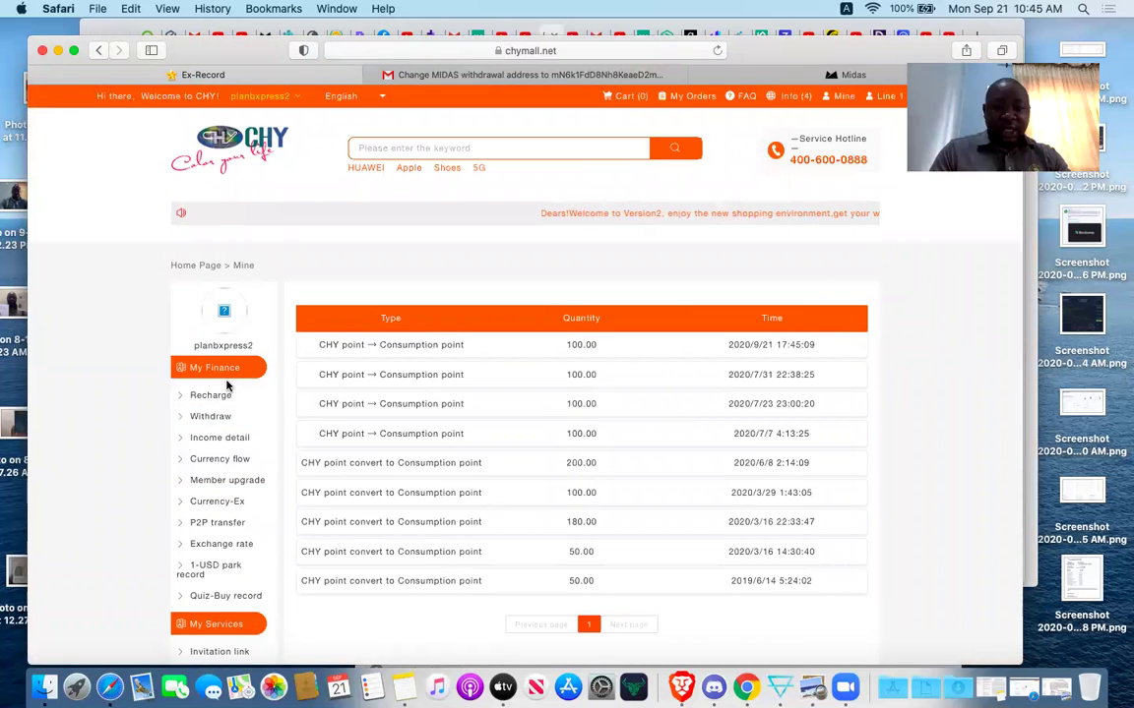
pyautogui.scroll(-2, 334, 423)
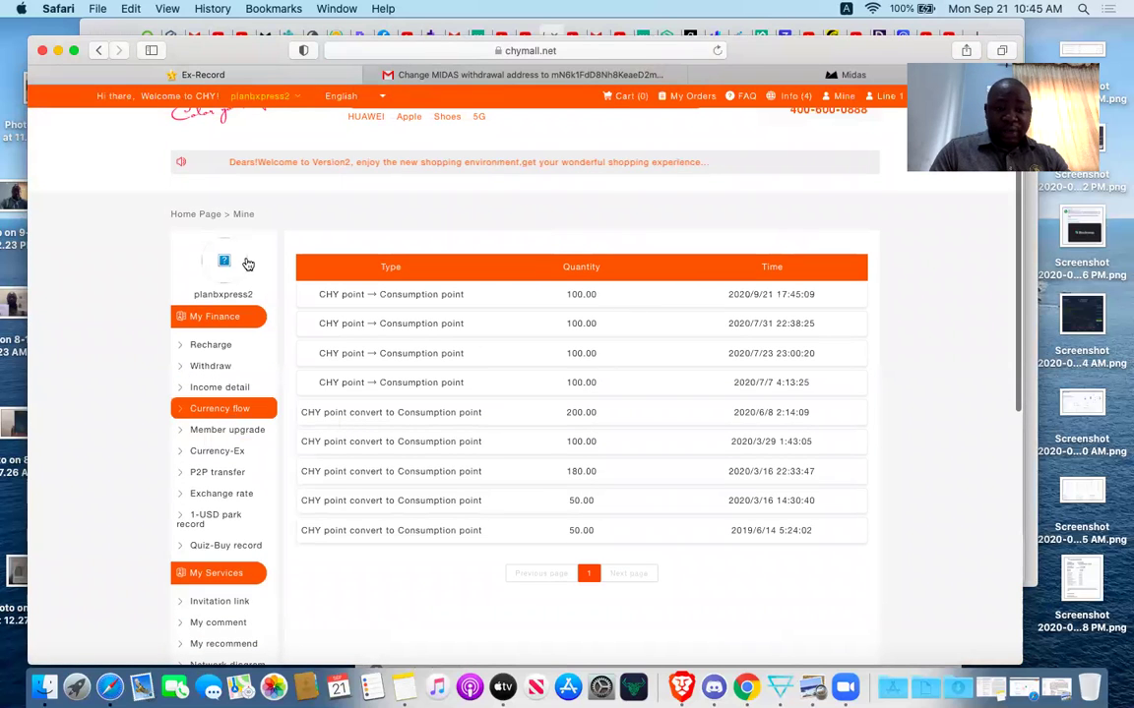
pyautogui.scroll(-5, 242, 497)
pyautogui.scroll(-1, 246, 505)
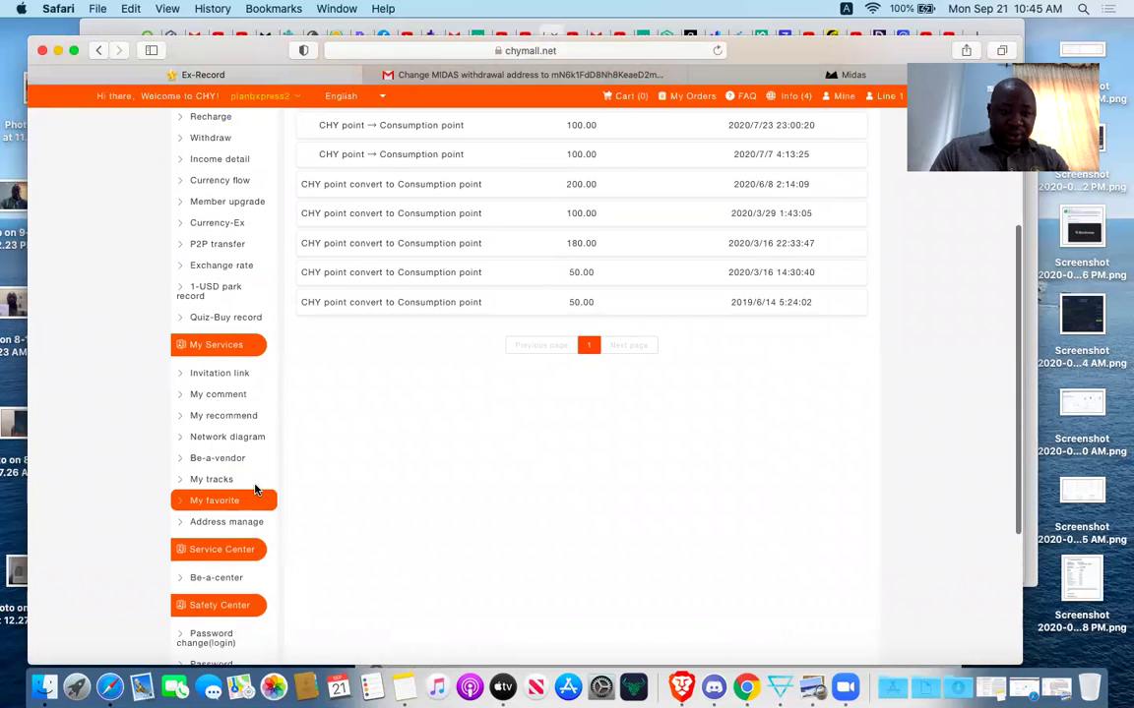
pyautogui.click(239, 439)
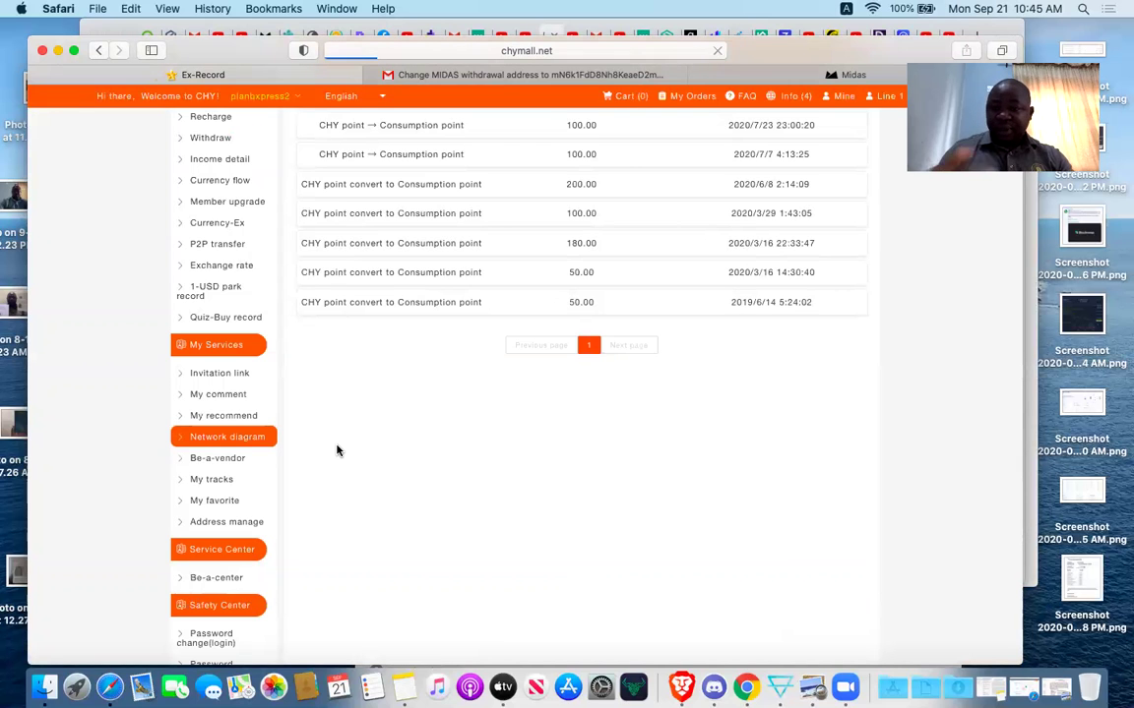
pyautogui.scroll(-5, 527, 530)
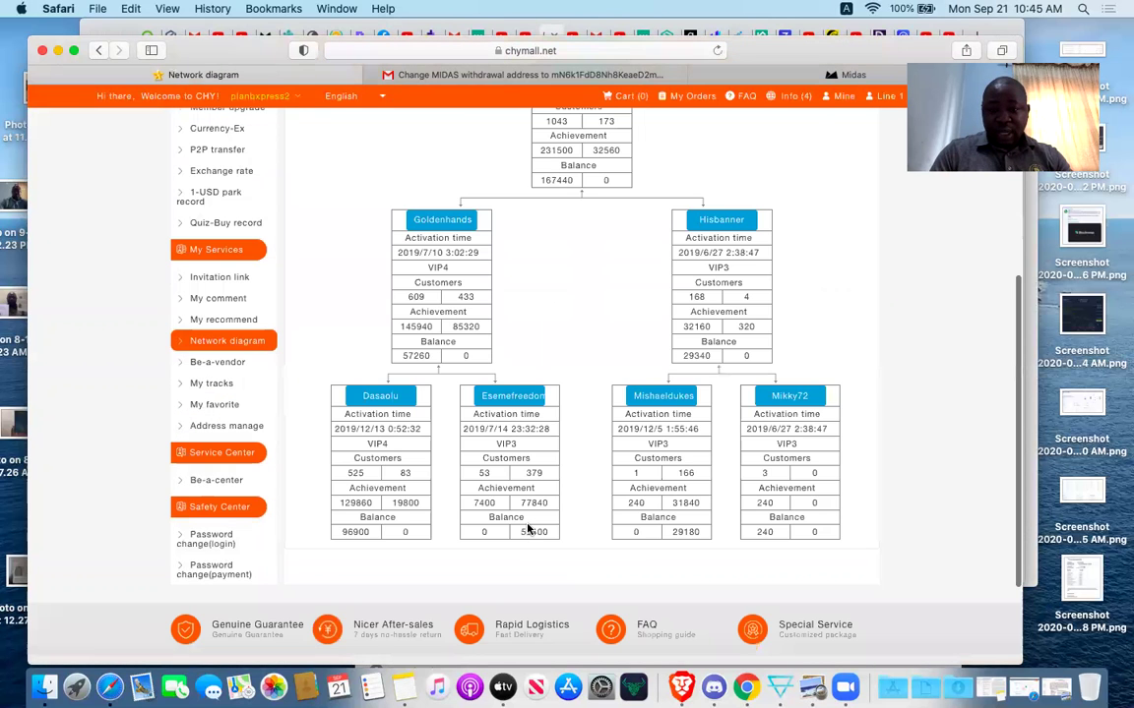
# Open the left downline member's own network tree, which shows two empty Register slots.
pyautogui.scroll(-2, 528, 529)
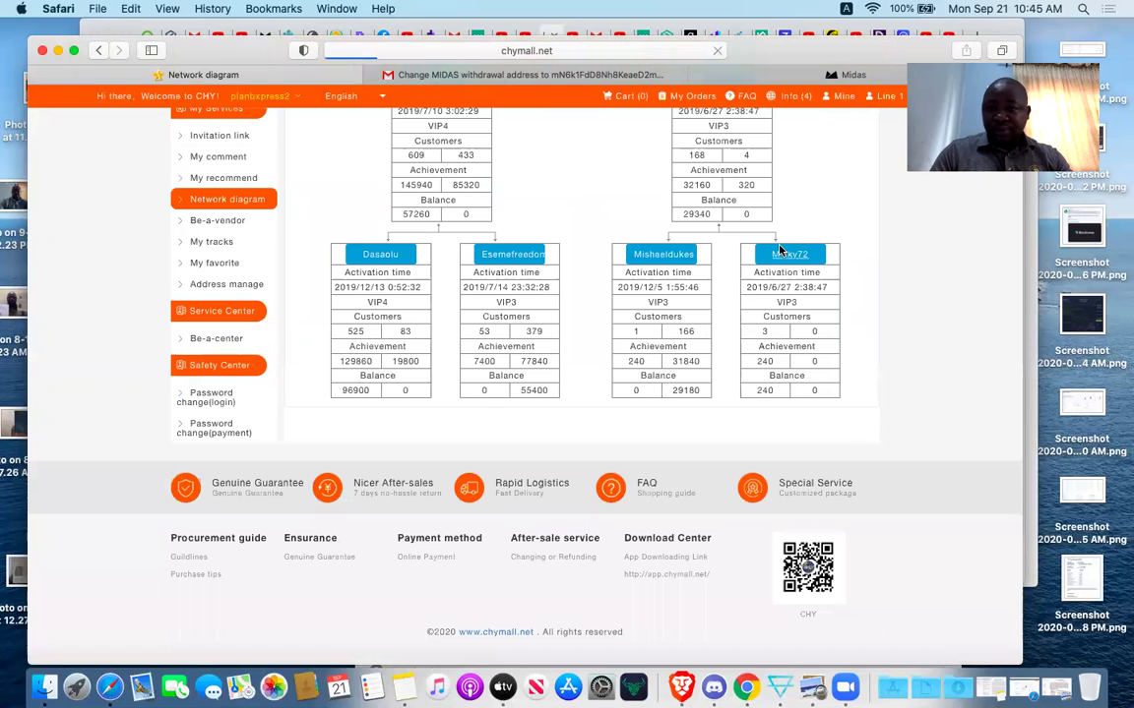
pyautogui.scroll(-10, 778, 250)
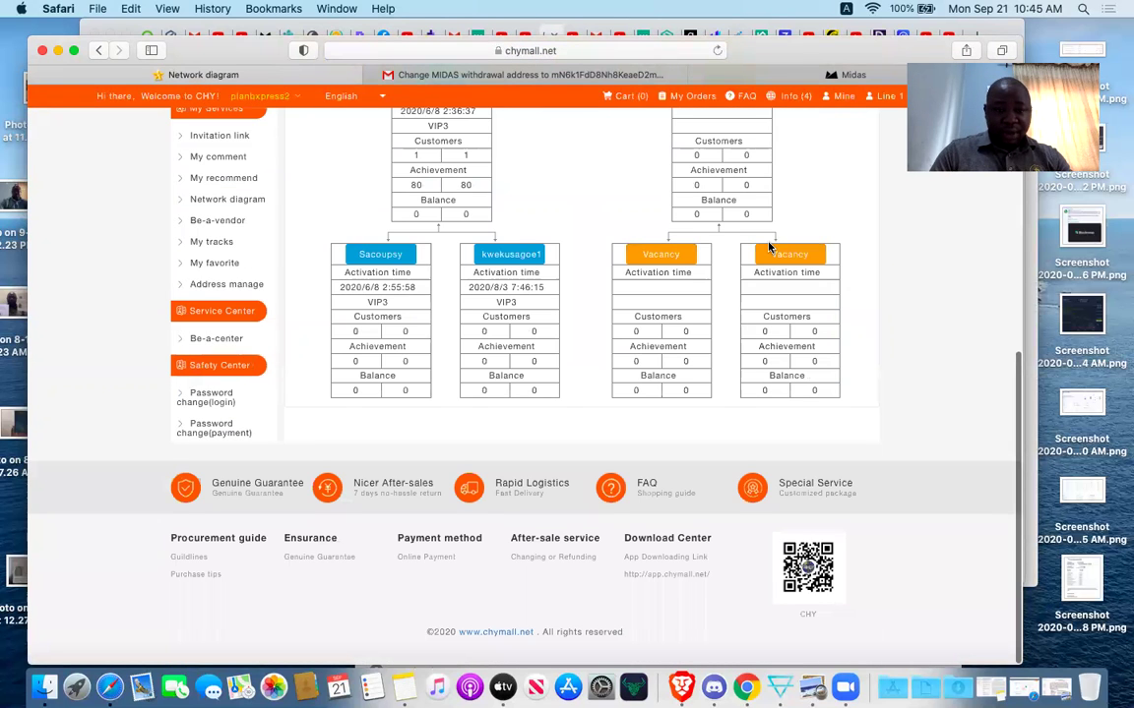
pyautogui.click(383, 257)
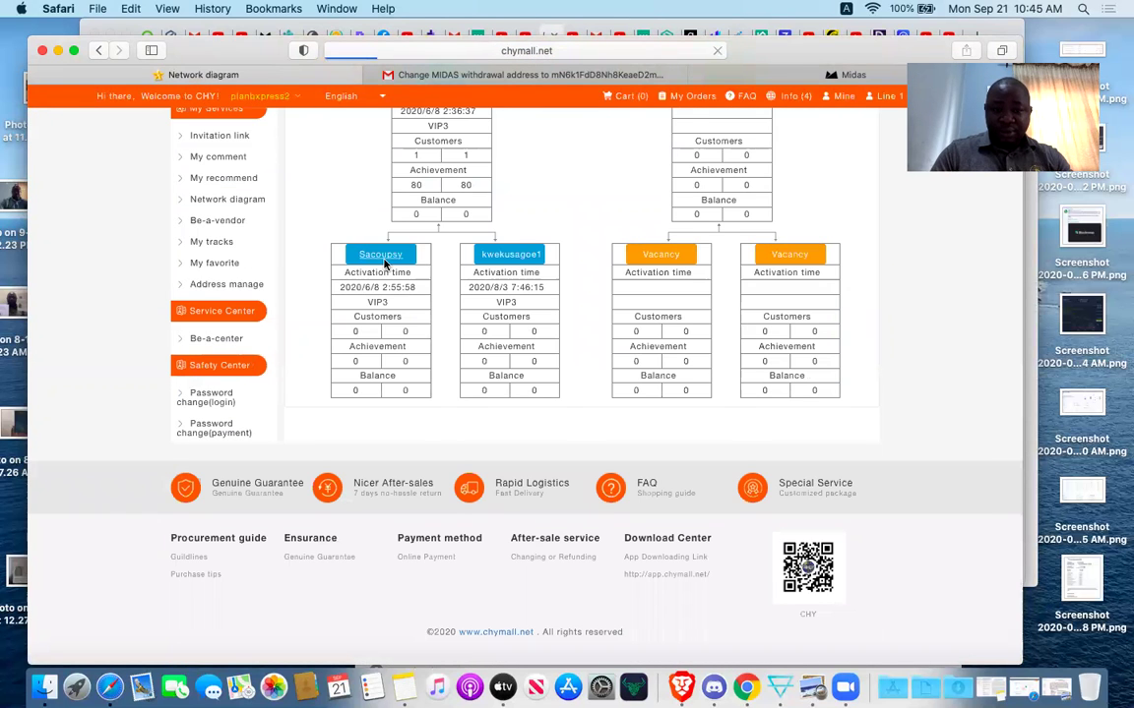
pyautogui.scroll(-10, 385, 263)
pyautogui.scroll(2, 417, 256)
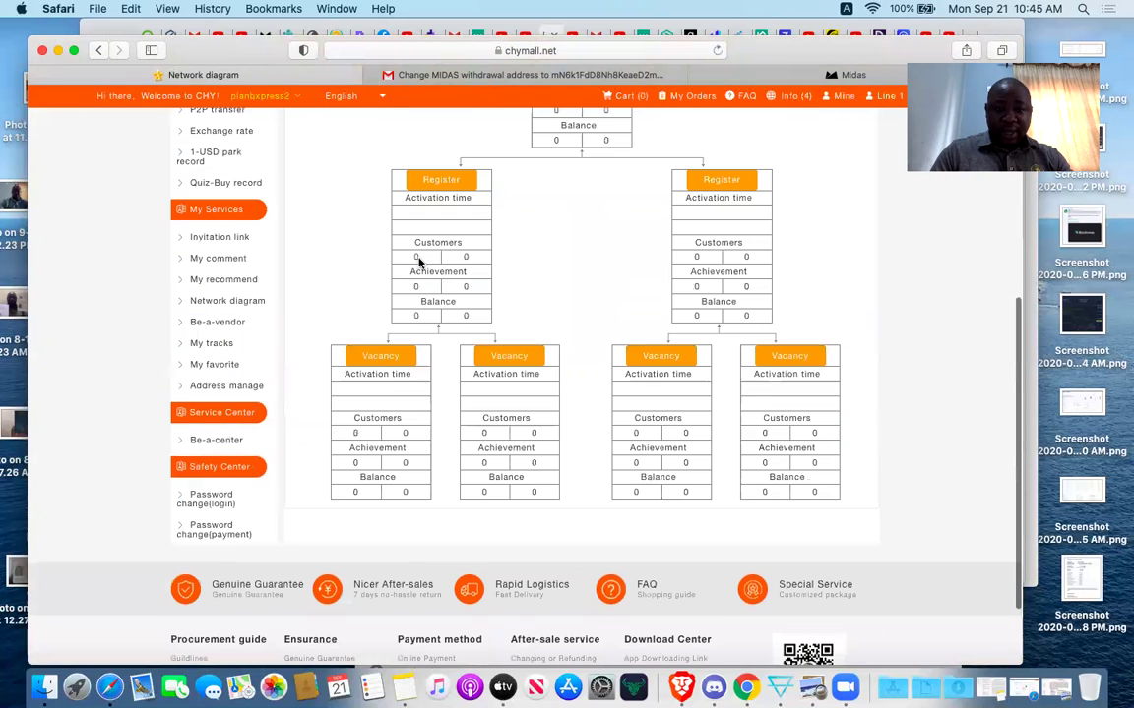
# Open registration for the empty left slot, enter the new username, and clear the service center ID.
pyautogui.click(441, 183)
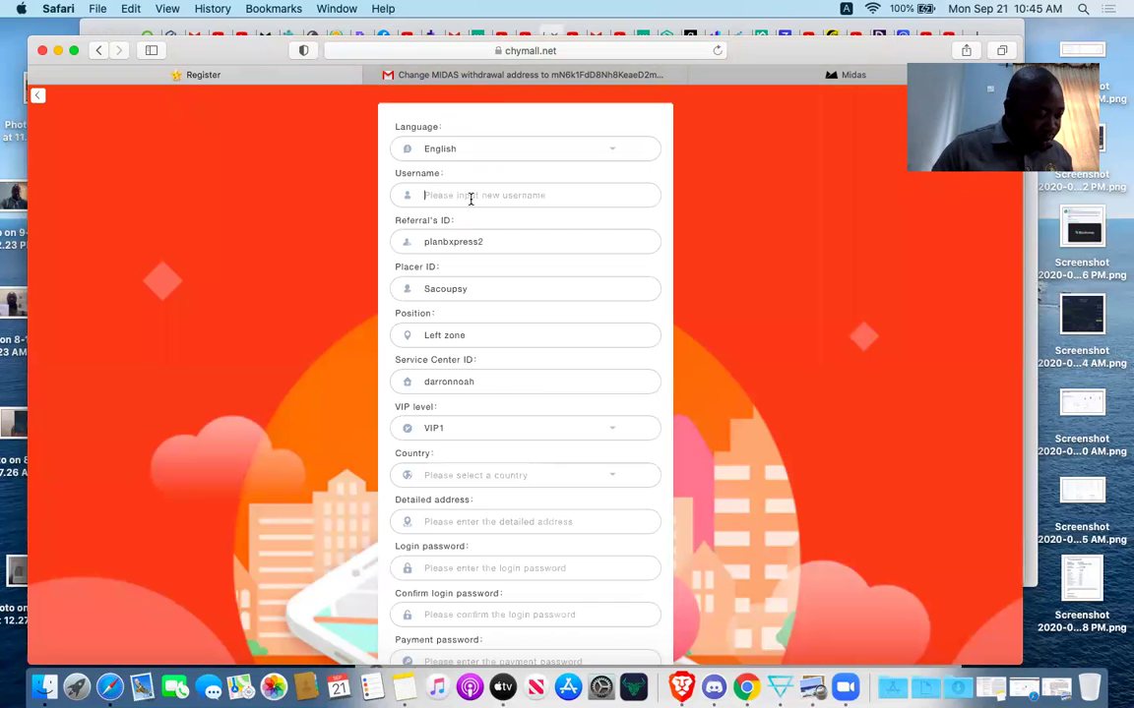
pyautogui.write('altima')
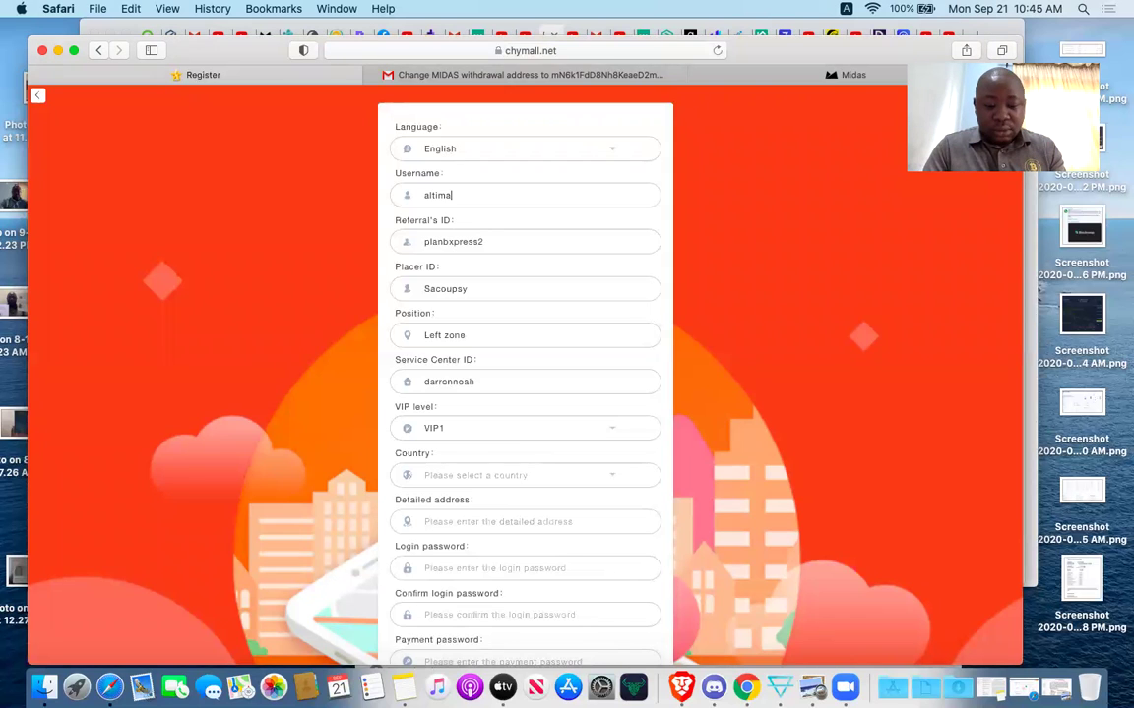
pyautogui.write('terich')
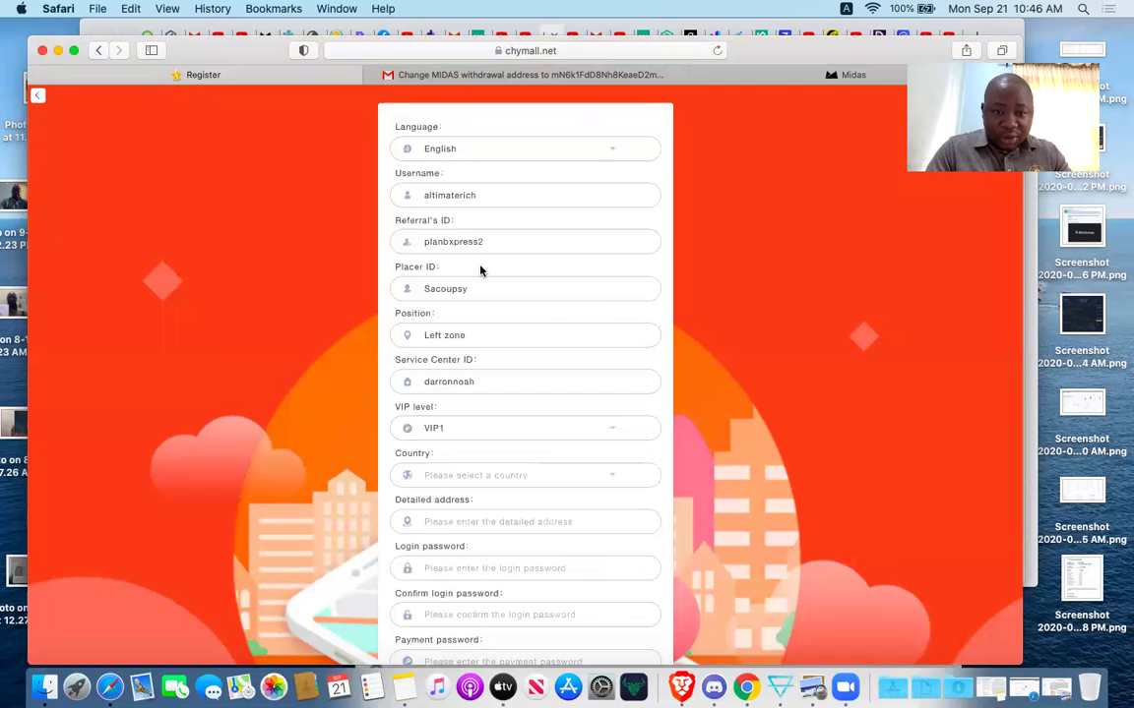
pyautogui.write('1')
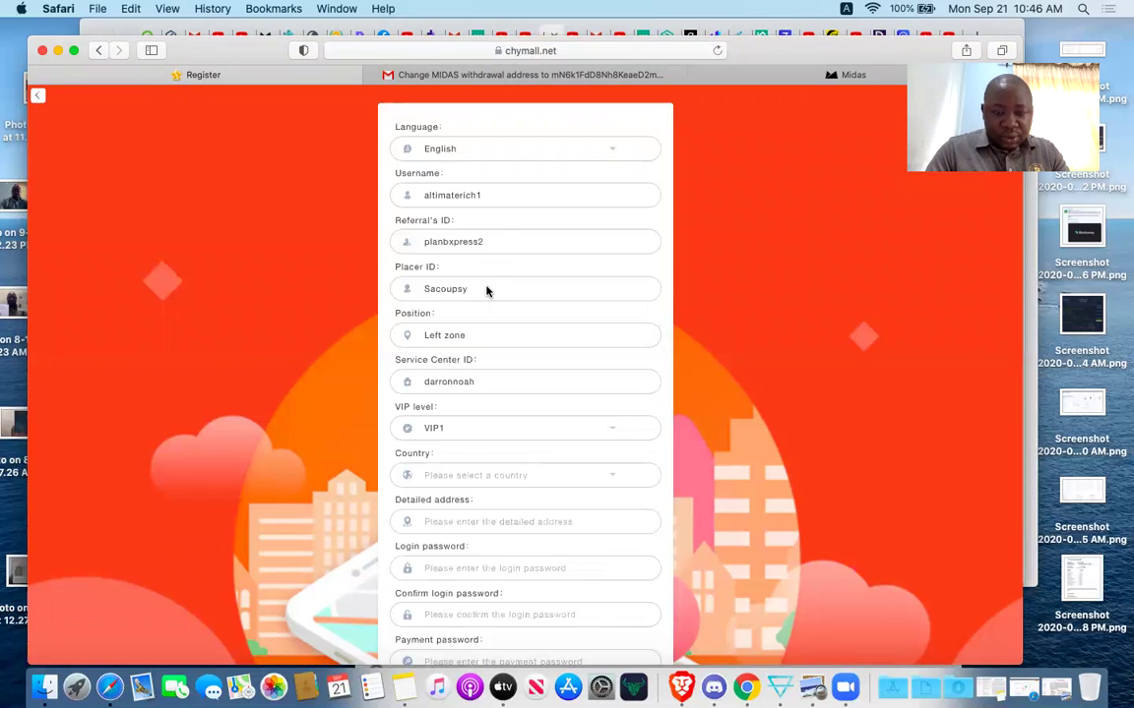
pyautogui.click(496, 385)
pyautogui.press('BackSpace')
pyautogui.press('BackSpace')
pyautogui.press('BackSpace')
pyautogui.press('BackSpace')
pyautogui.press('BackSpace')
pyautogui.press('BackSpace')
pyautogui.press('BackSpace')
pyautogui.press('BackSpace')
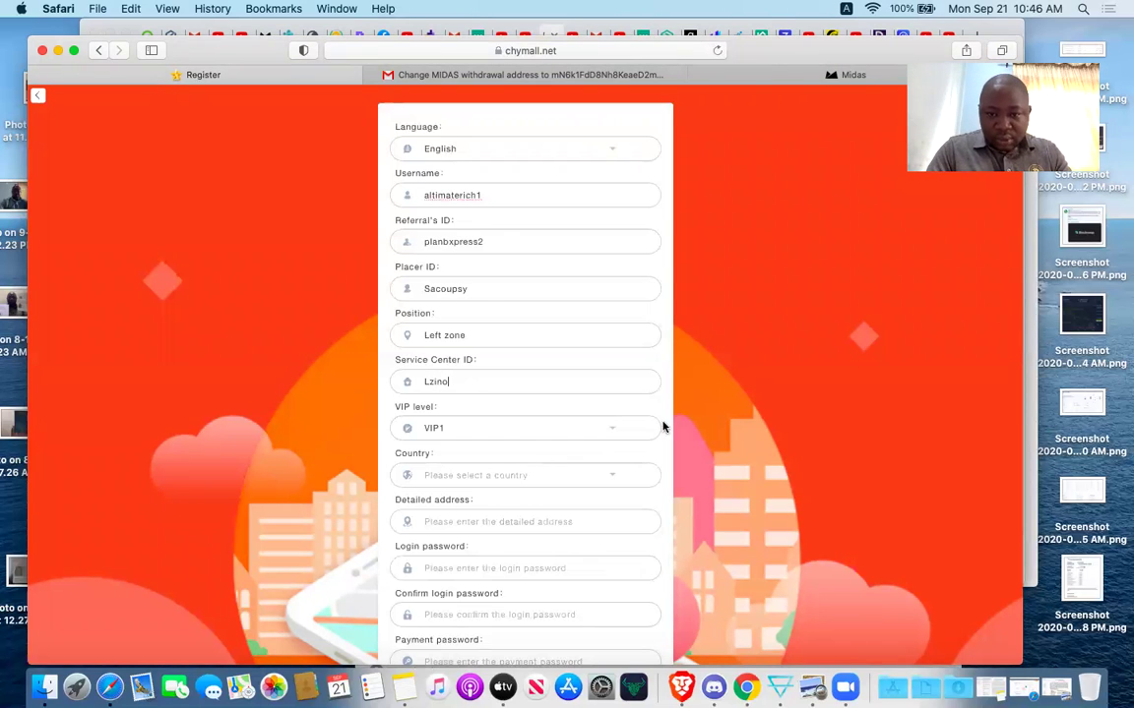
pyautogui.scroll(-2, 679, 427)
# Choose VIP3 from the VIP level list and Nigeria from the Country list.
pyautogui.click(508, 355)
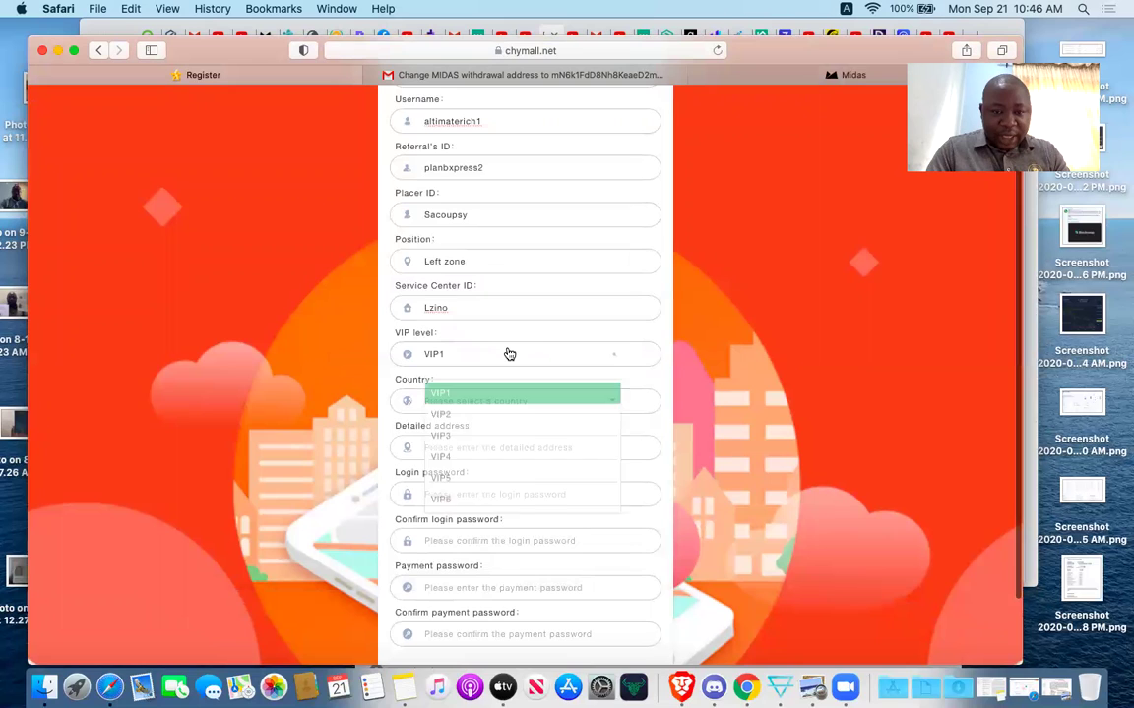
pyautogui.click(452, 430)
pyautogui.click(500, 403)
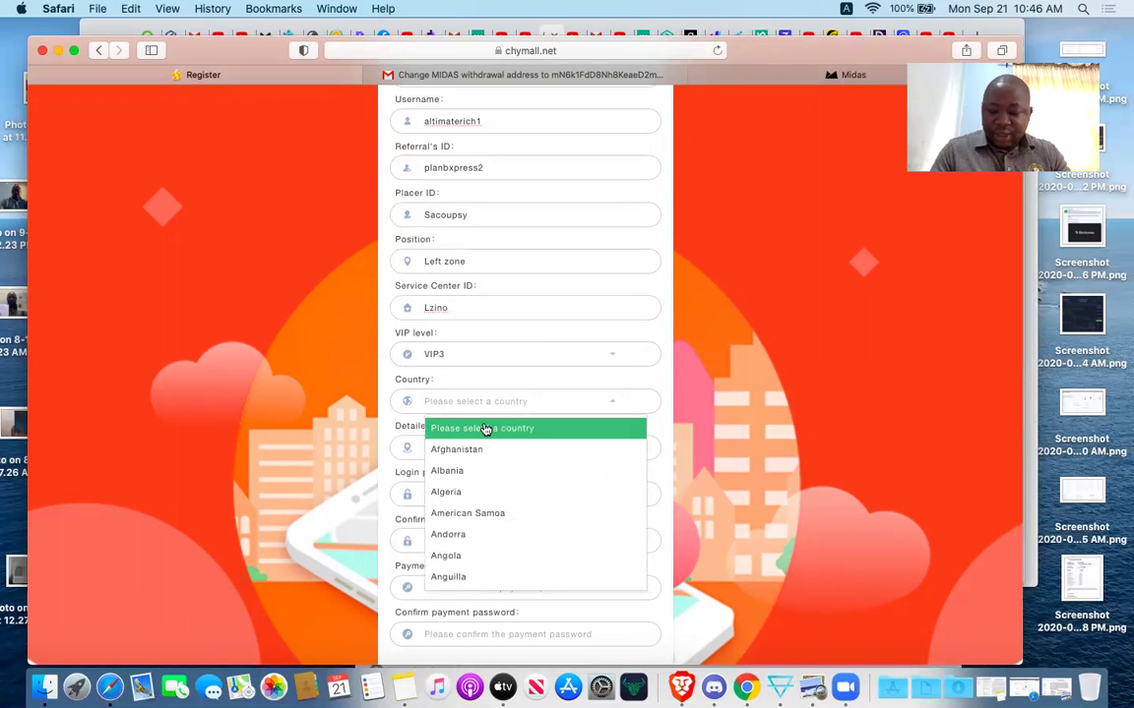
pyautogui.press('Down')
pyautogui.press('Down')
pyautogui.press('Down')
pyautogui.press('Down')
pyautogui.press('Down')
pyautogui.press('Down')
pyautogui.press('Down')
pyautogui.press('Down')
pyautogui.press('Down')
pyautogui.press('Down')
pyautogui.press('Down')
pyautogui.press('Down')
pyautogui.press('Down')
pyautogui.press('Down')
pyautogui.press('Down')
pyautogui.press('Down')
pyautogui.press('Down')
pyautogui.press('Down')
pyautogui.press('Down')
pyautogui.press('Down')
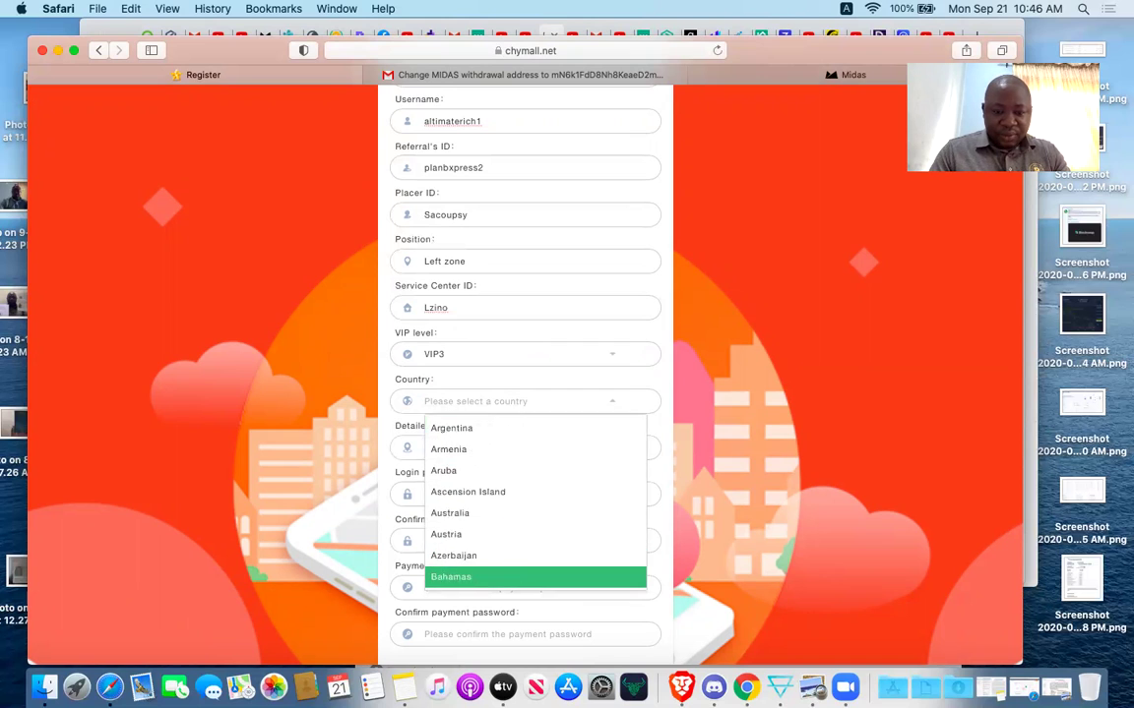
pyautogui.press('Down')
pyautogui.press('Down')
pyautogui.press('Down')
pyautogui.press('Down')
pyautogui.press('Down')
pyautogui.press('Down')
pyautogui.press('Down')
pyautogui.press('Down')
pyautogui.press('Down')
pyautogui.press('Down')
pyautogui.press('Down')
pyautogui.press('Down')
pyautogui.press('Down')
pyautogui.press('Down')
pyautogui.press('Down')
pyautogui.press('Down')
pyautogui.press('Down')
pyautogui.press('Down')
pyautogui.press('Down')
pyautogui.press('Down')
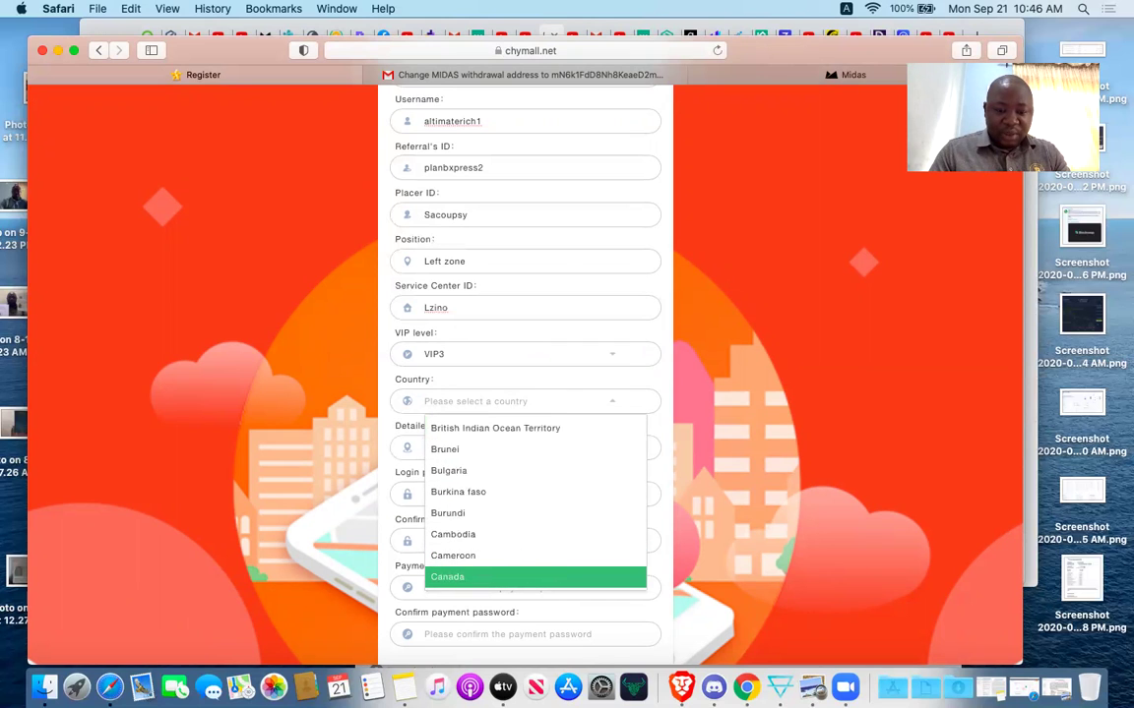
pyautogui.press('Down')
pyautogui.press('Down')
pyautogui.press('Down')
pyautogui.press('Down')
pyautogui.press('Down')
pyautogui.press('Down')
pyautogui.press('Down')
pyautogui.press('Down')
pyautogui.press('Down')
pyautogui.press('Down')
pyautogui.press('Down')
pyautogui.press('Down')
pyautogui.press('Down')
pyautogui.press('Down')
pyautogui.press('Down')
pyautogui.press('Down')
pyautogui.press('Down')
pyautogui.press('Down')
pyautogui.press('Down')
pyautogui.press('Down')
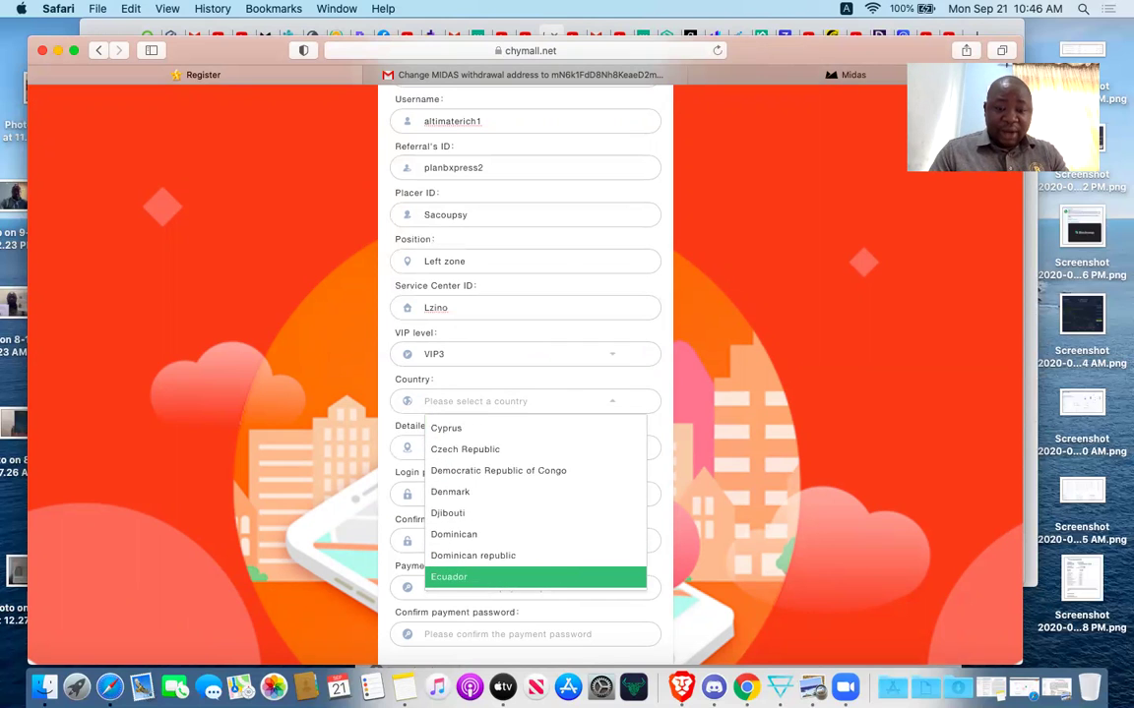
pyautogui.press('Down')
pyautogui.press('Down')
pyautogui.press('Down')
pyautogui.press('Down')
pyautogui.press('Down')
pyautogui.press('Down')
pyautogui.press('Down')
pyautogui.press('Down')
pyautogui.press('Down')
pyautogui.press('Down')
pyautogui.press('Down')
pyautogui.press('Down')
pyautogui.press('Down')
pyautogui.press('Down')
pyautogui.press('Down')
pyautogui.press('Down')
pyautogui.press('Down')
pyautogui.press('Down')
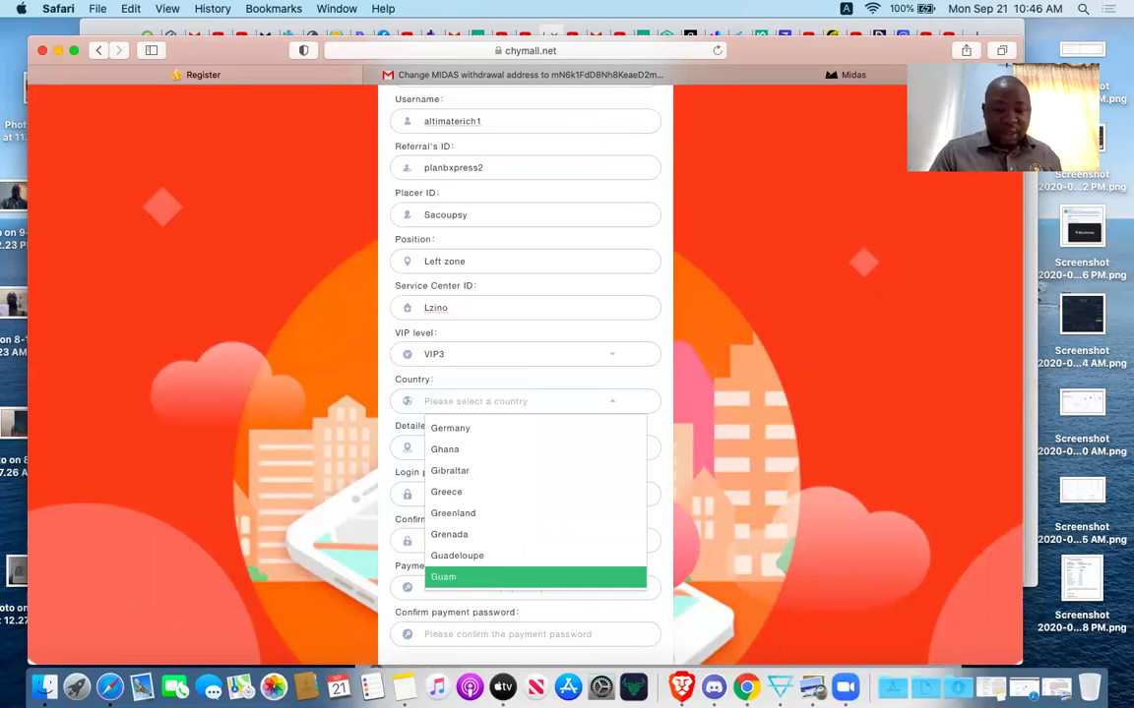
pyautogui.press('Down')
pyautogui.press('Down')
pyautogui.press('Down')
pyautogui.press('Down')
pyautogui.press('Down')
pyautogui.press('Down')
pyautogui.press('Down')
pyautogui.press('Down')
pyautogui.press('Down')
pyautogui.press('Down')
pyautogui.press('Down')
pyautogui.press('Down')
pyautogui.press('Down')
pyautogui.press('Down')
pyautogui.press('Down')
pyautogui.press('Down')
pyautogui.press('Down')
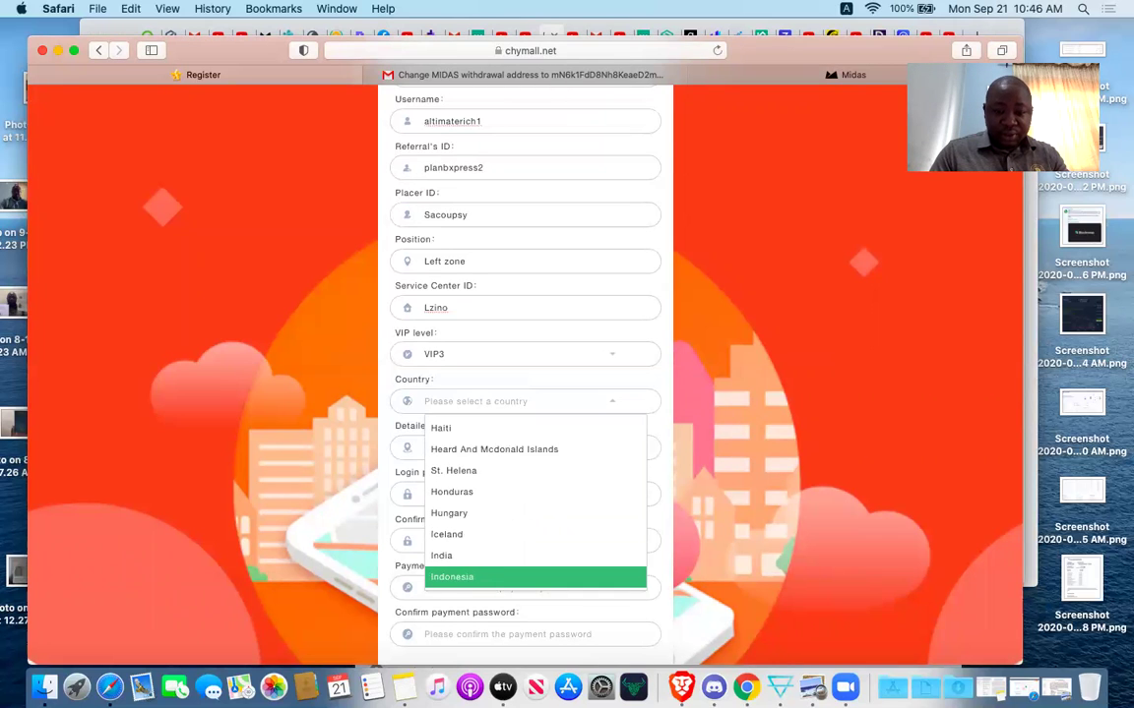
pyautogui.press('Down')
pyautogui.press('Down')
pyautogui.press('Down')
pyautogui.press('Down')
pyautogui.press('Down')
pyautogui.press('Down')
pyautogui.press('Down')
pyautogui.press('Down')
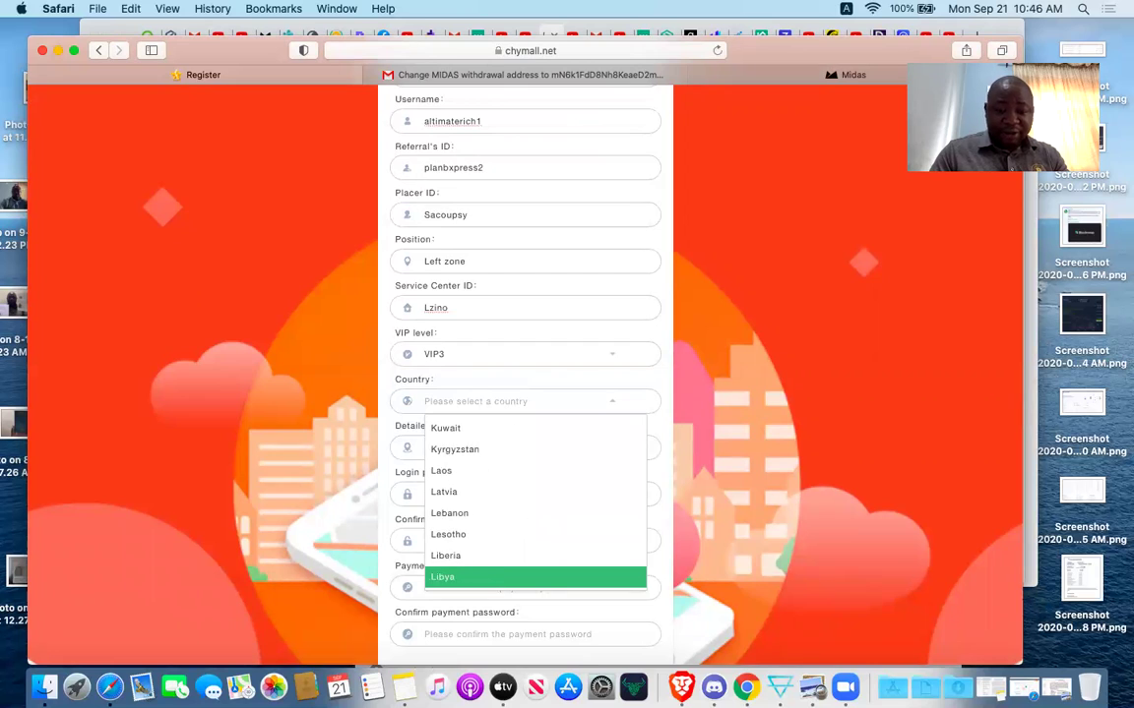
pyautogui.press('Down')
pyautogui.press('Down')
pyautogui.press('Down')
pyautogui.press('Down')
pyautogui.press('Down')
pyautogui.press('Down')
pyautogui.press('Down')
pyautogui.press('Down')
pyautogui.press('Down')
pyautogui.press('Down')
pyautogui.press('Down')
pyautogui.press('Down')
pyautogui.press('Down')
pyautogui.press('Down')
pyautogui.press('Down')
pyautogui.press('Down')
pyautogui.press('Down')
pyautogui.press('Down')
pyautogui.press('Down')
pyautogui.press('Down')
pyautogui.press('Down')
pyautogui.press('Down')
pyautogui.press('Down')
pyautogui.press('Down')
pyautogui.press('Down')
pyautogui.press('Down')
pyautogui.press('Down')
pyautogui.press('Down')
pyautogui.press('Down')
pyautogui.press('Down')
pyautogui.press('Down')
pyautogui.press('Down')
pyautogui.press('Down')
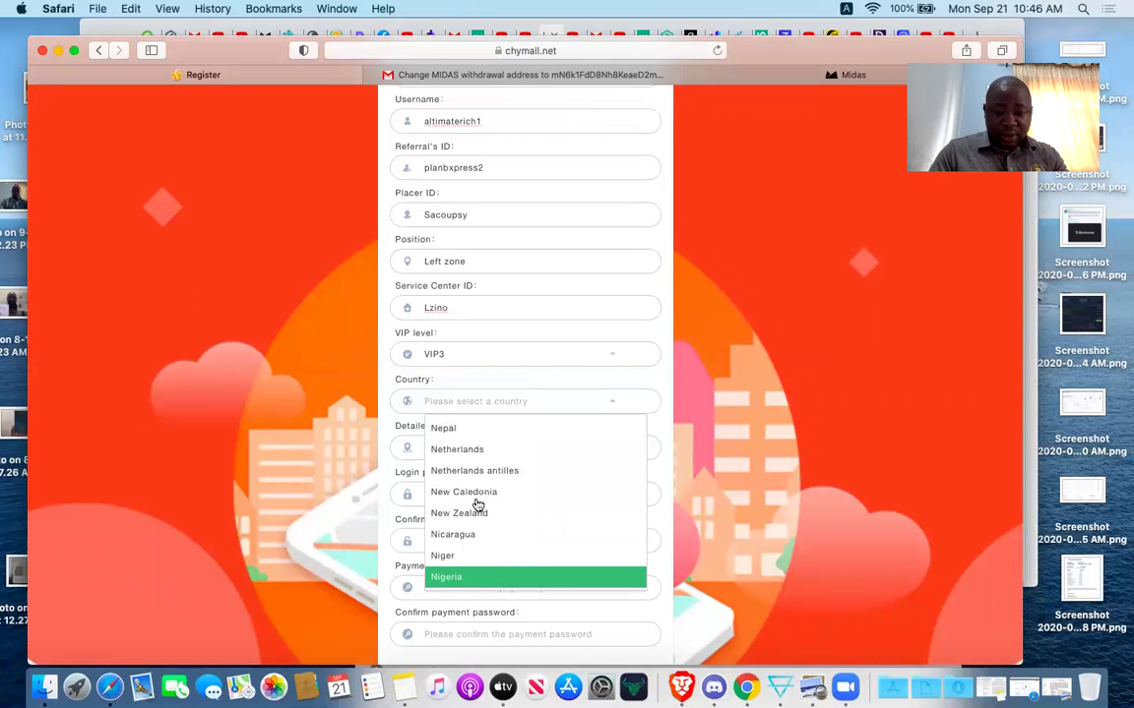
pyautogui.click(433, 579)
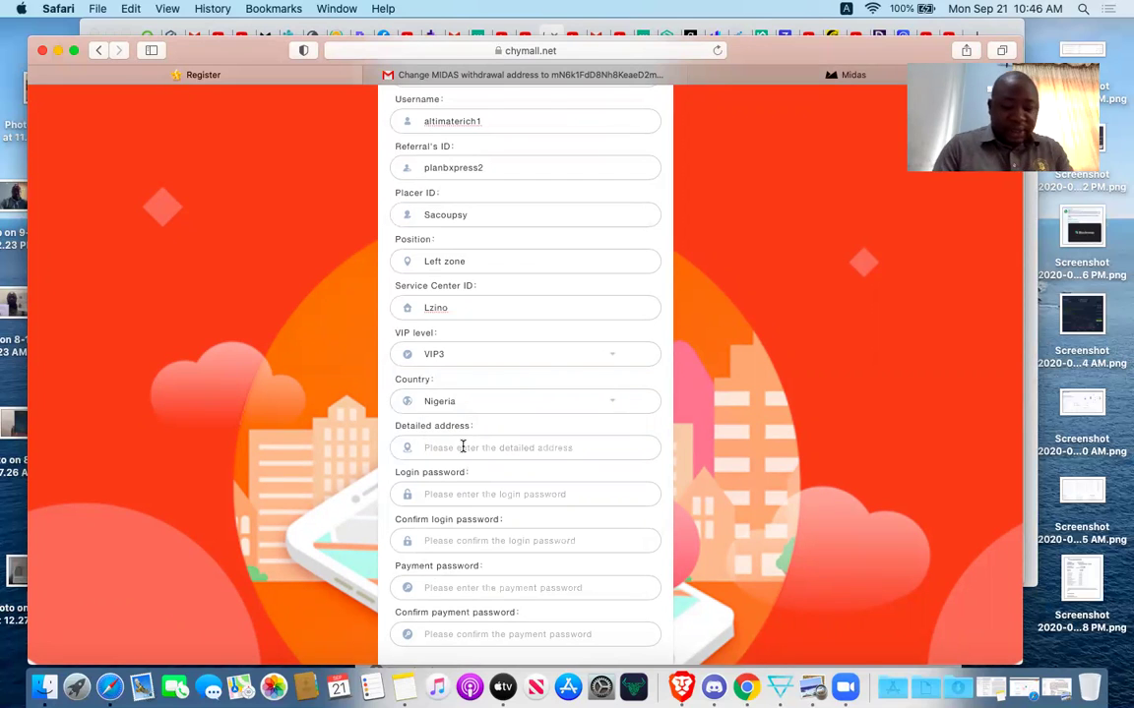
# Type the new member's street address into the Detailed address field, fixing a typo.
pyautogui.click(462, 446)
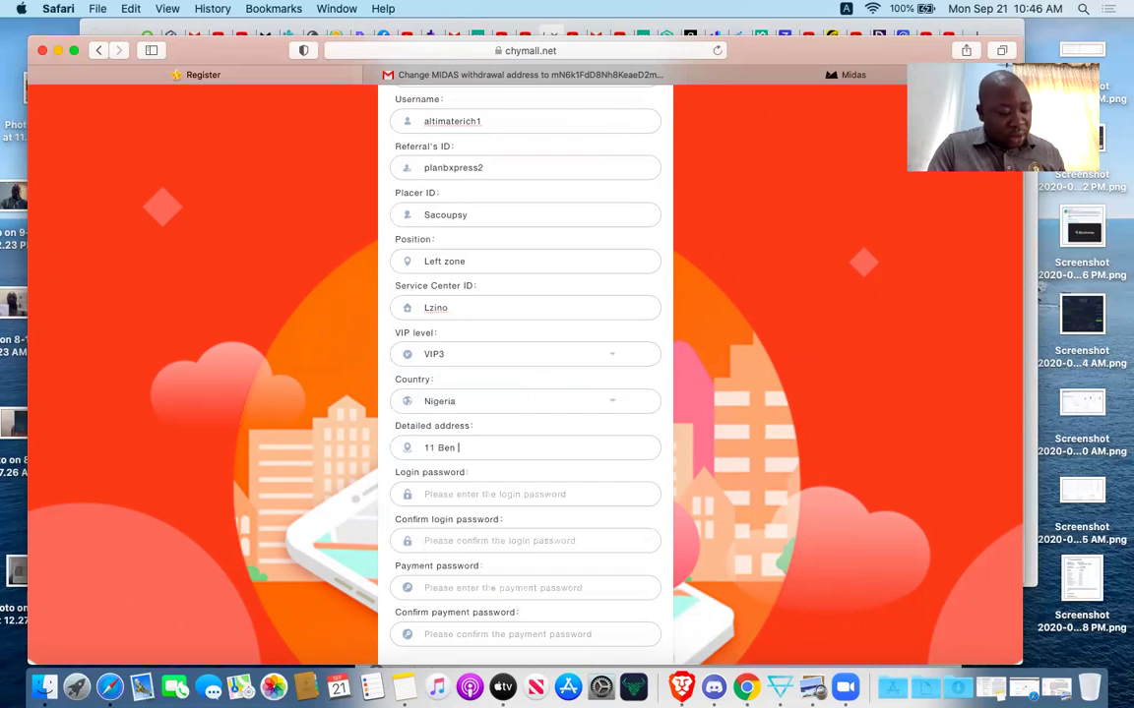
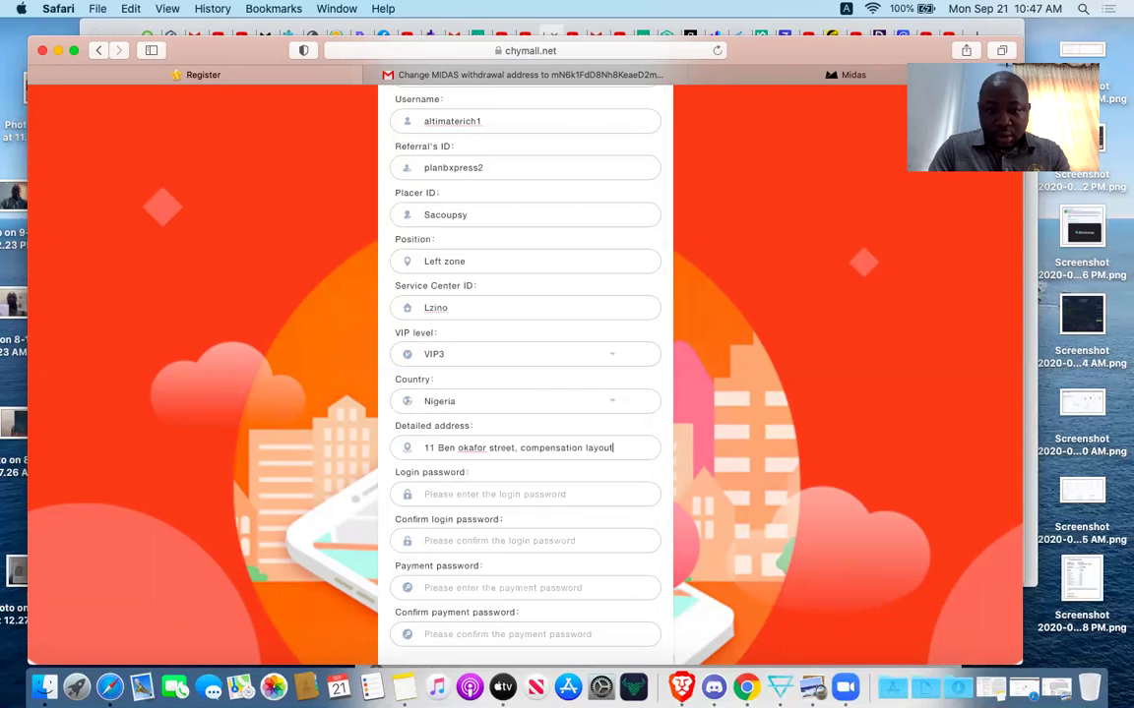
# Enter the login password and its confirmation.
pyautogui.click(466, 494)
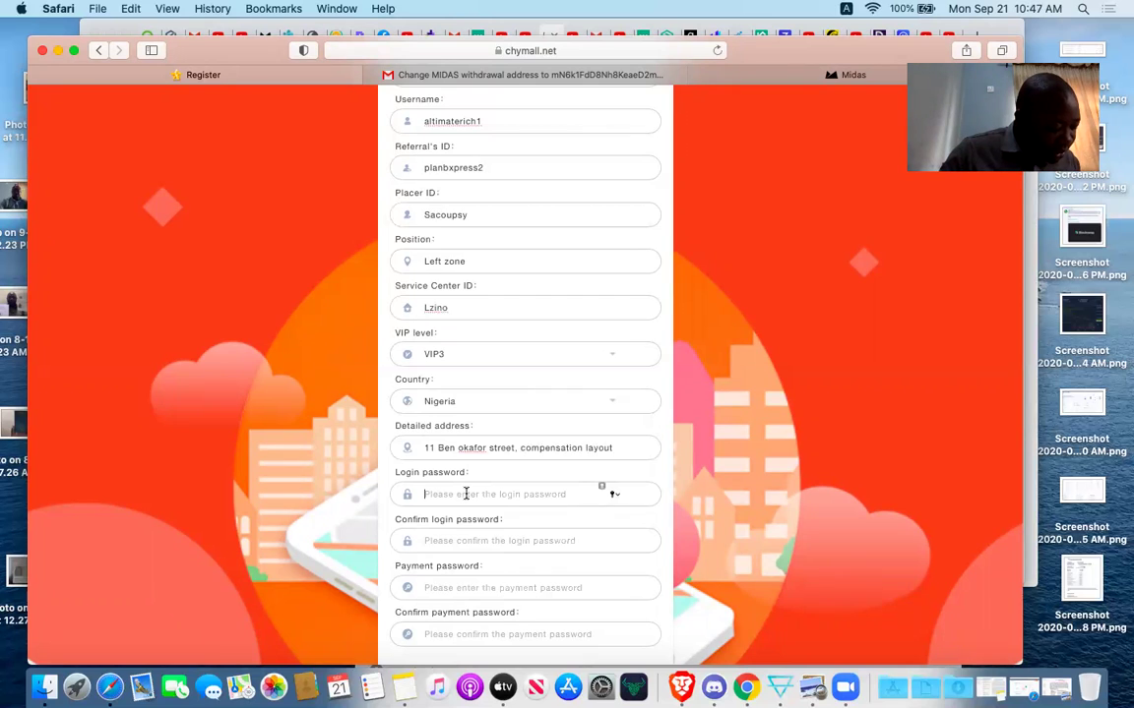
pyautogui.write('•••')
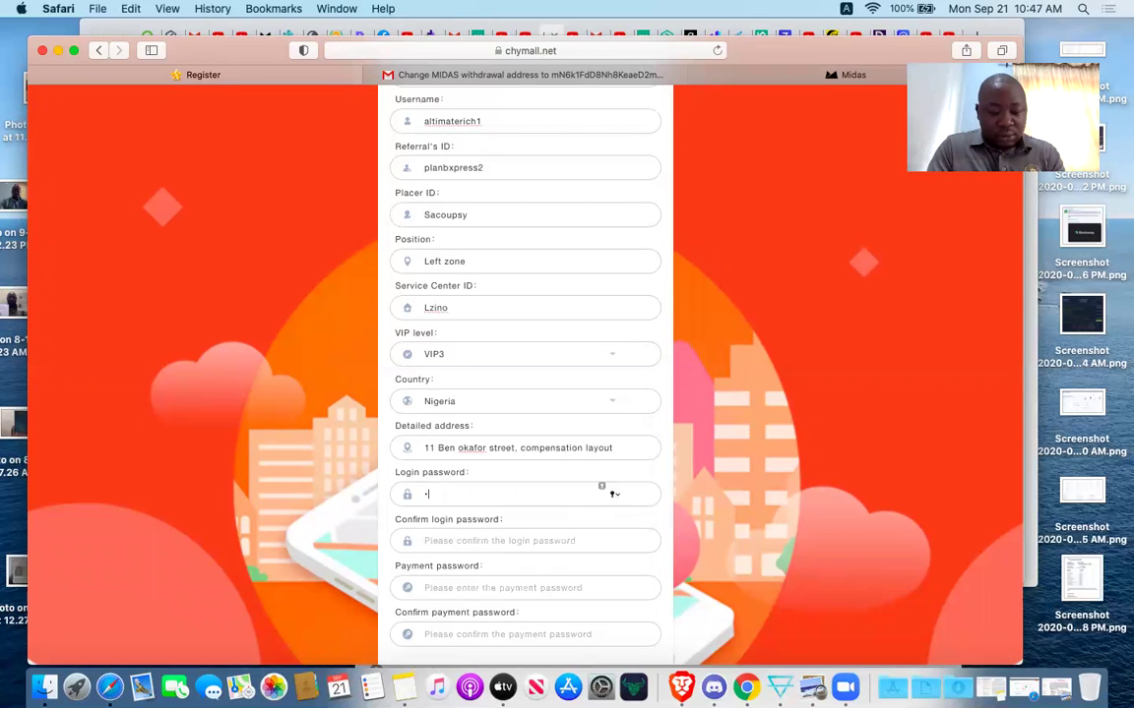
pyautogui.write('•••••')
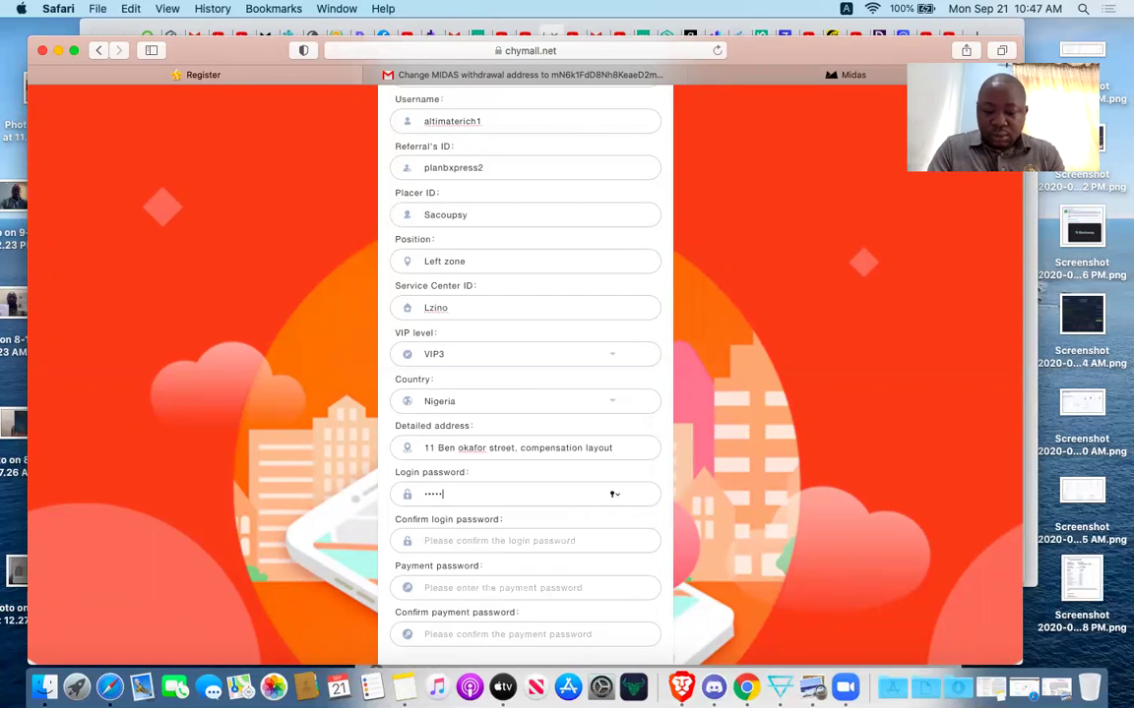
pyautogui.write('••')
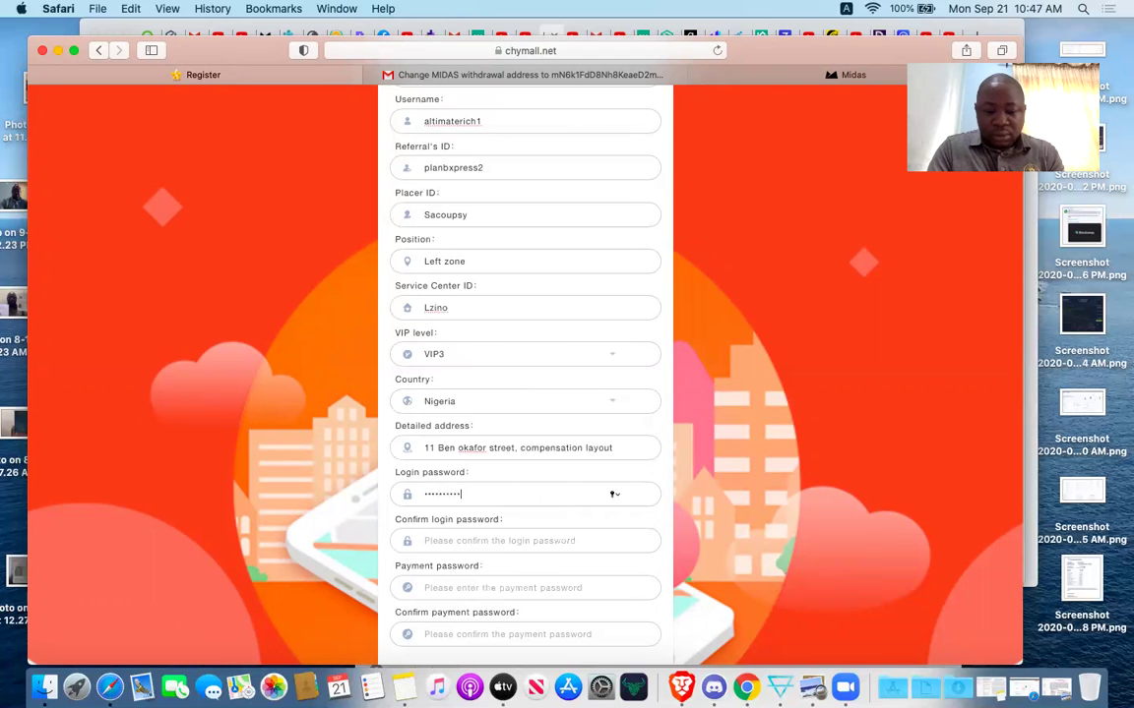
pyautogui.click(424, 541)
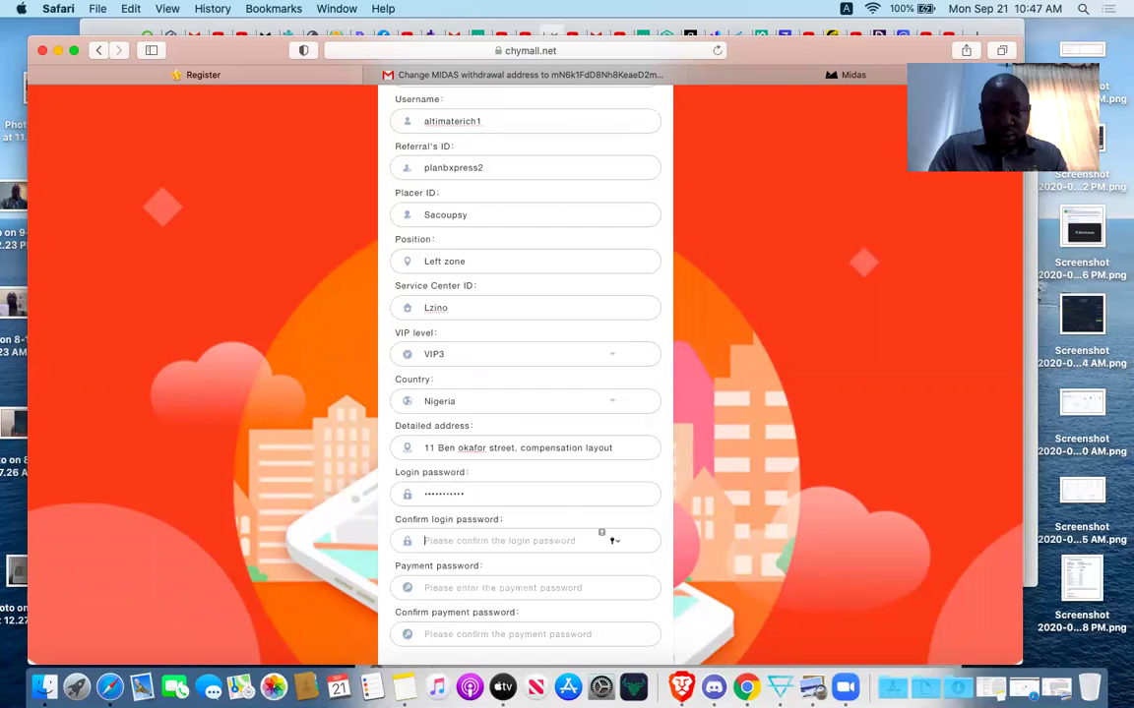
pyautogui.write('••')
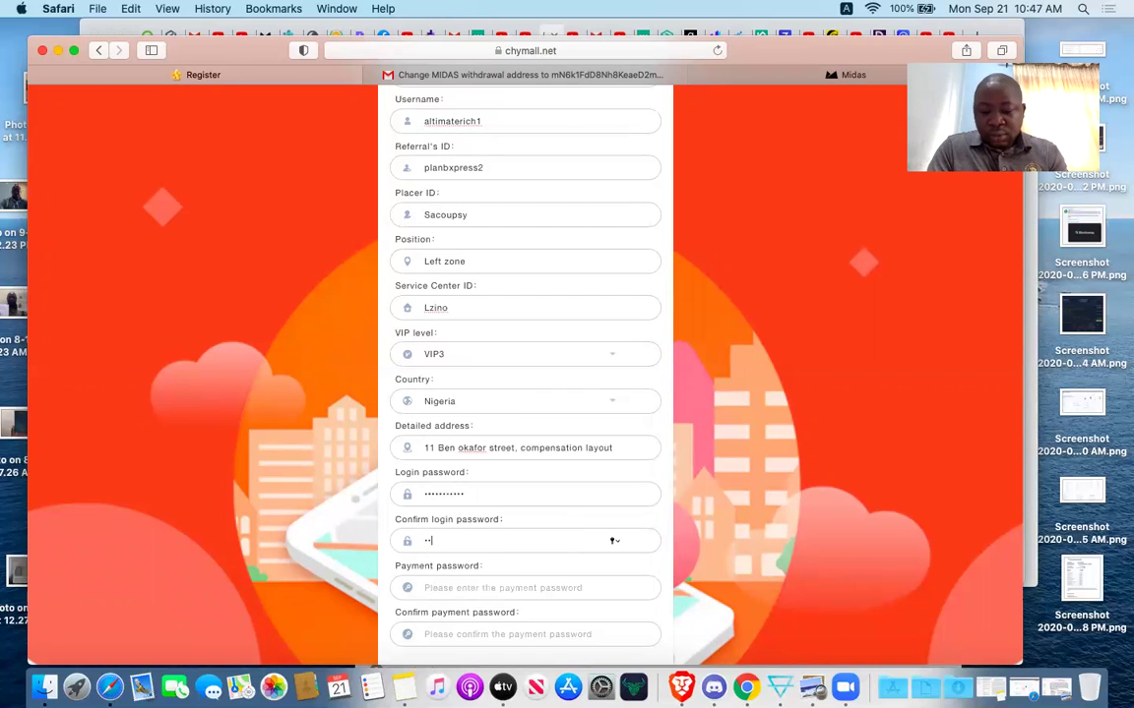
pyautogui.write('•••••')
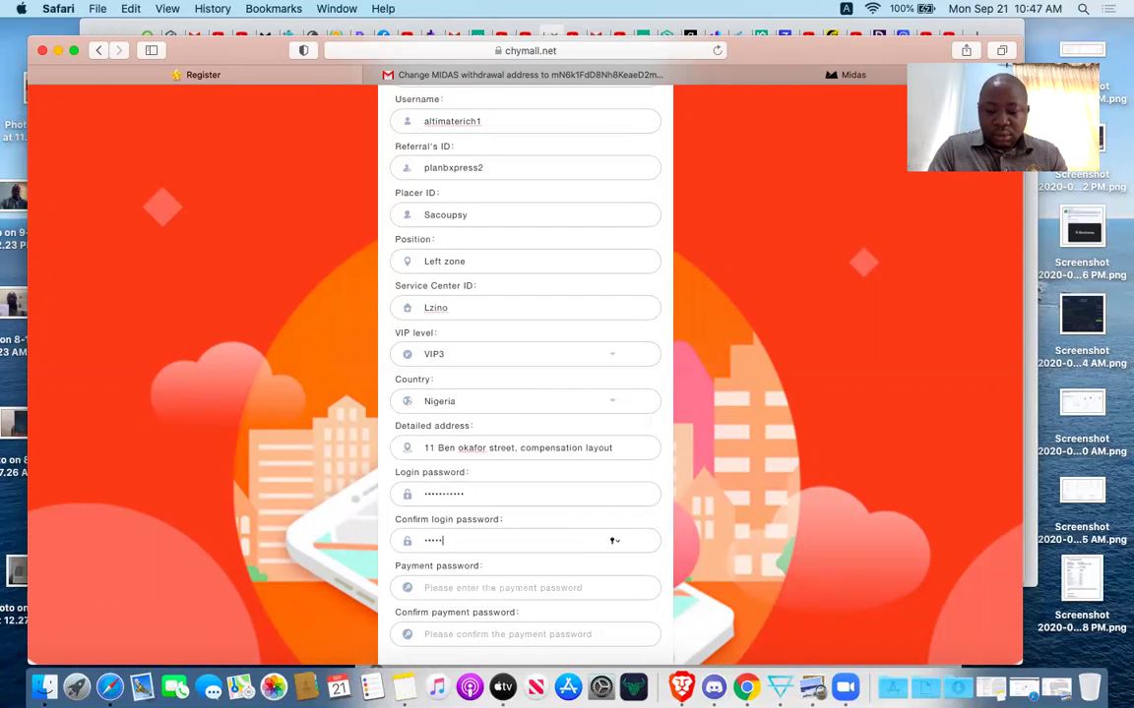
pyautogui.write('•••')
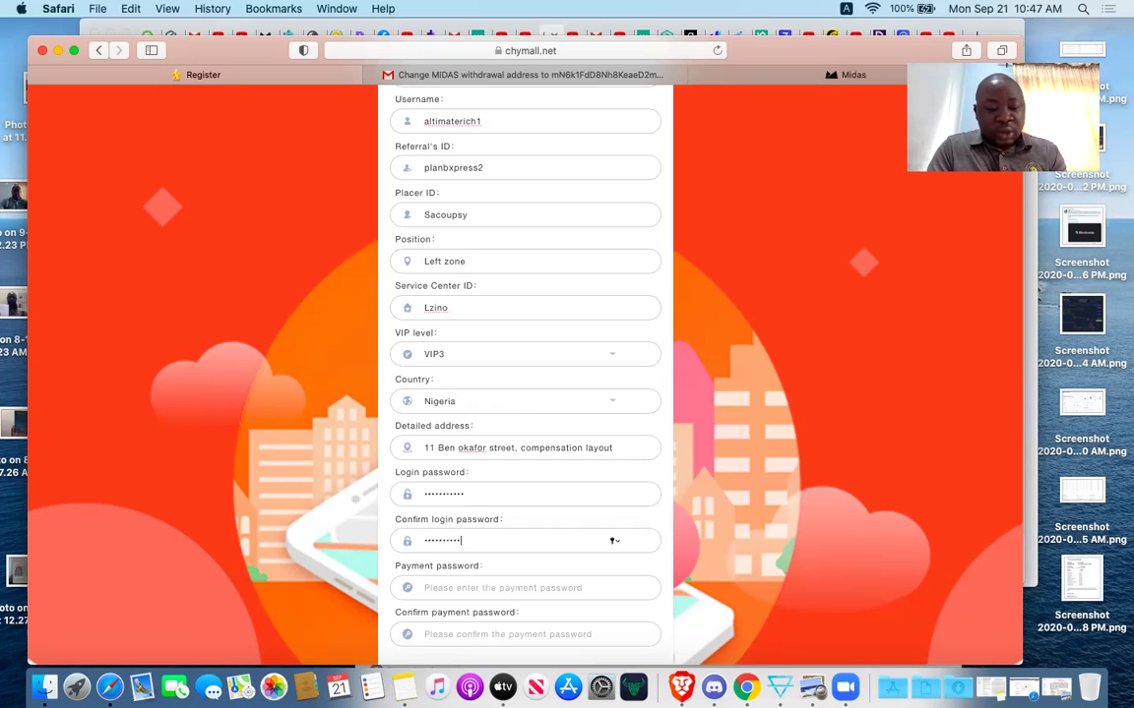
# Enter the payment password and its confirmation.
pyautogui.scroll(-2, 405, 542)
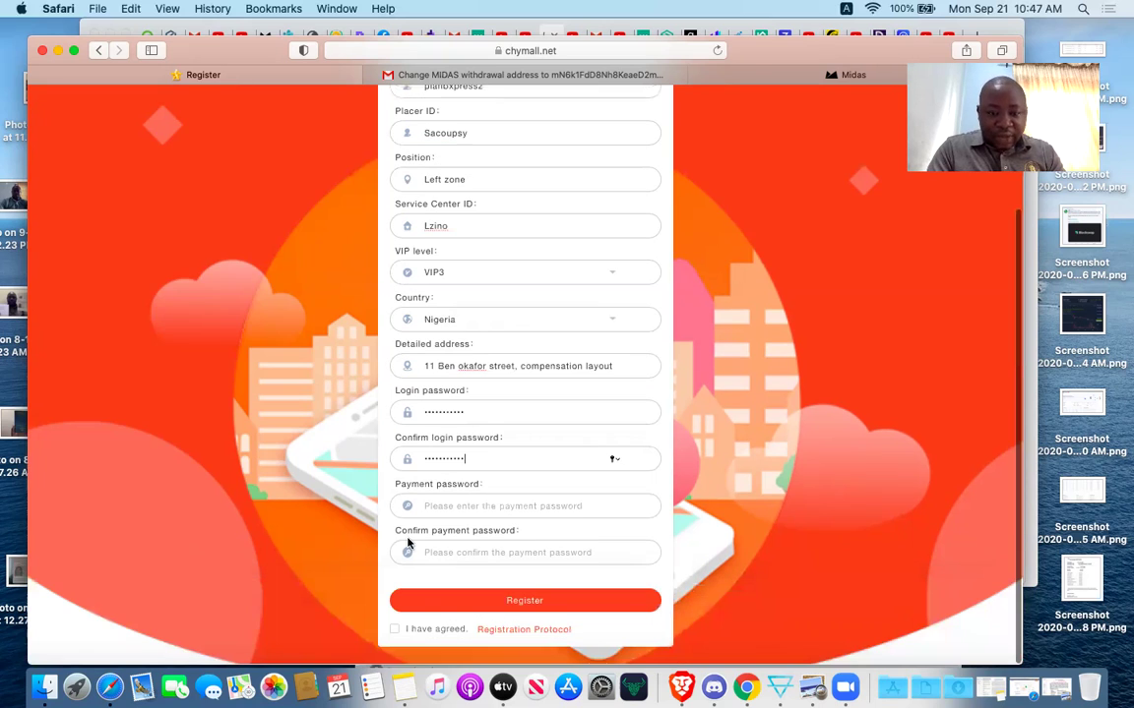
pyautogui.click(440, 508)
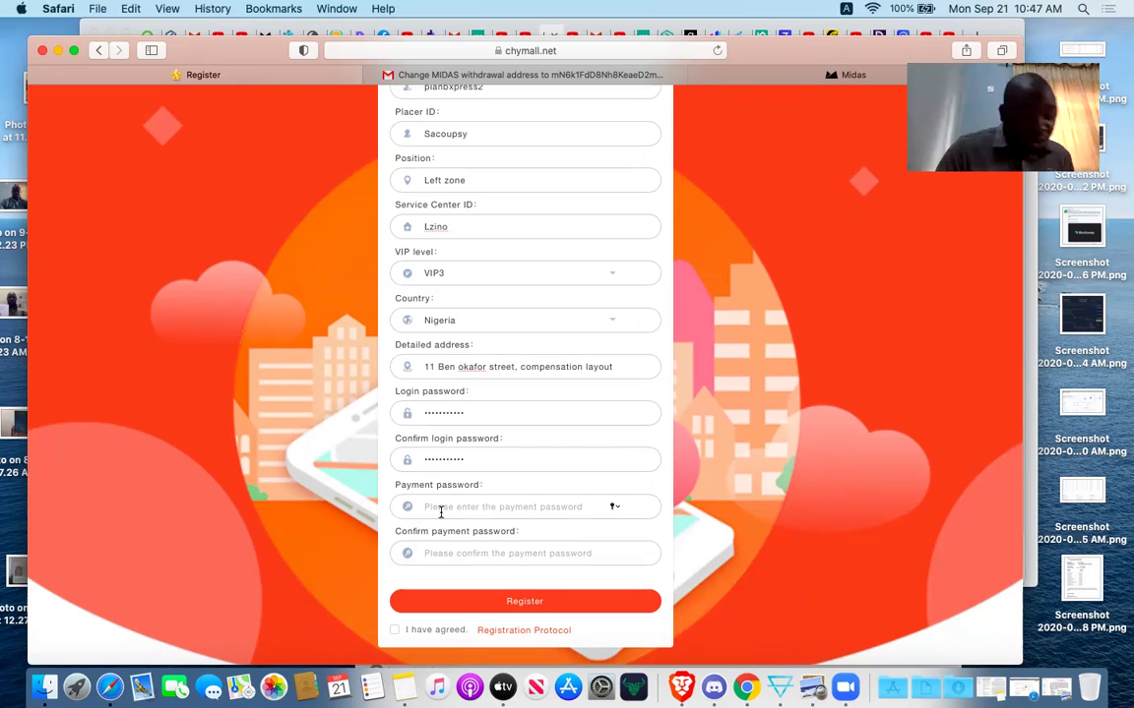
pyautogui.write('•••')
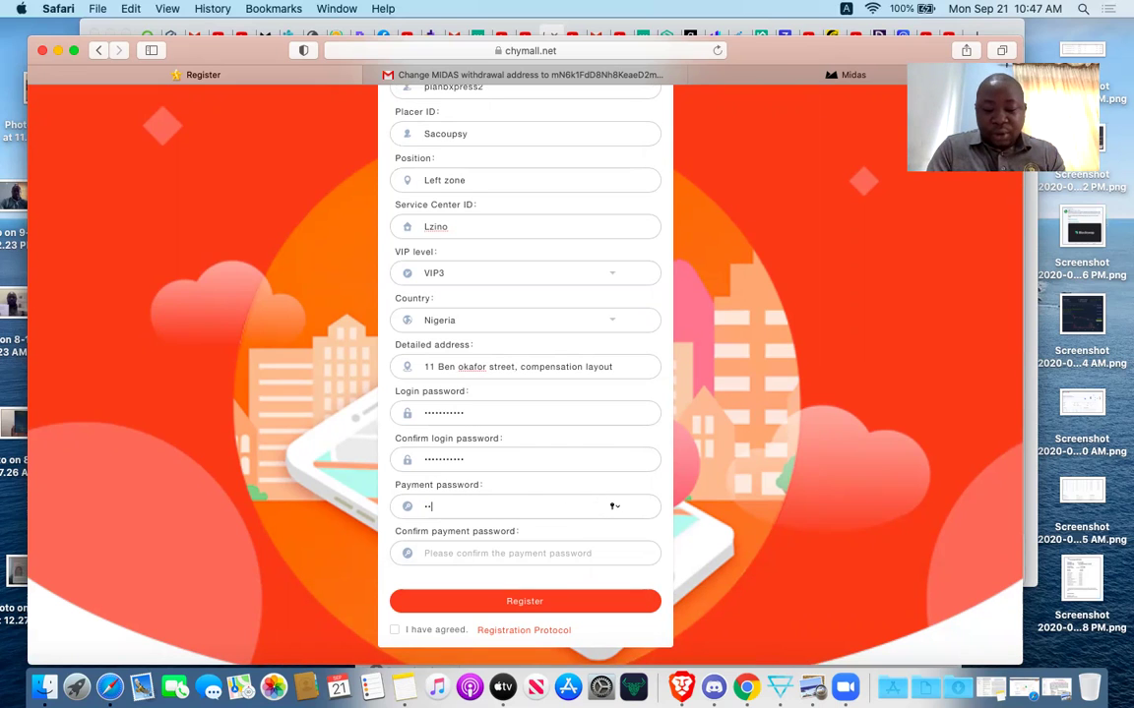
pyautogui.write('••••••')
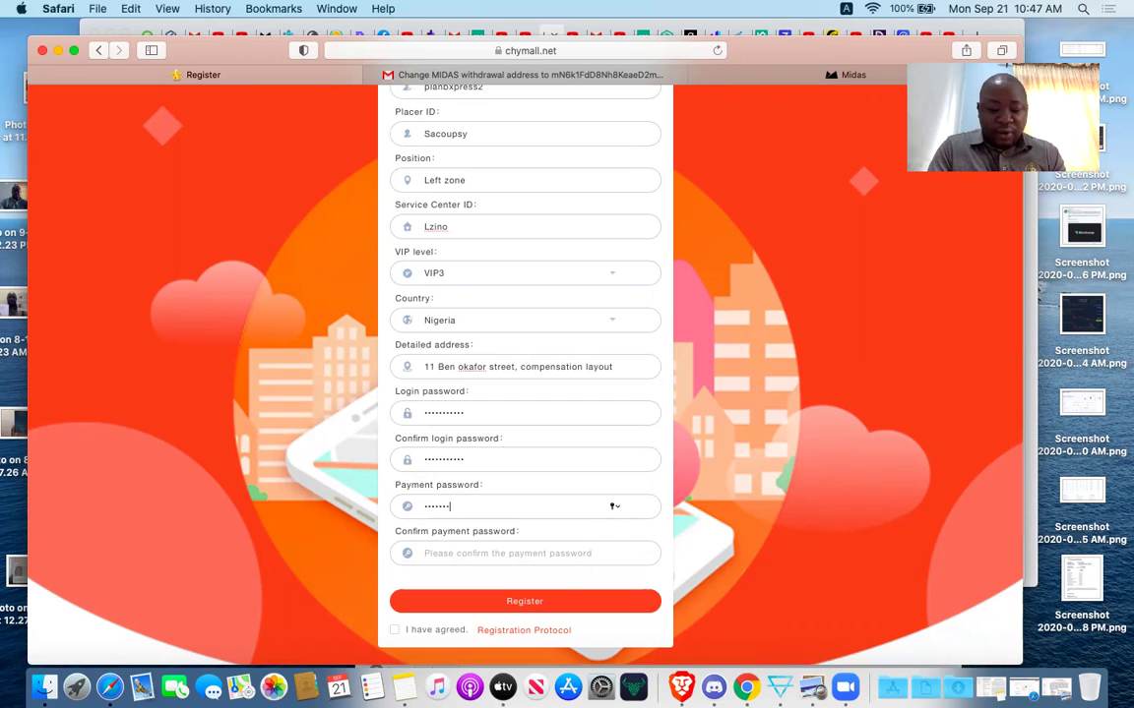
pyautogui.write('••')
pyautogui.click(525, 553)
pyautogui.write('•••••')
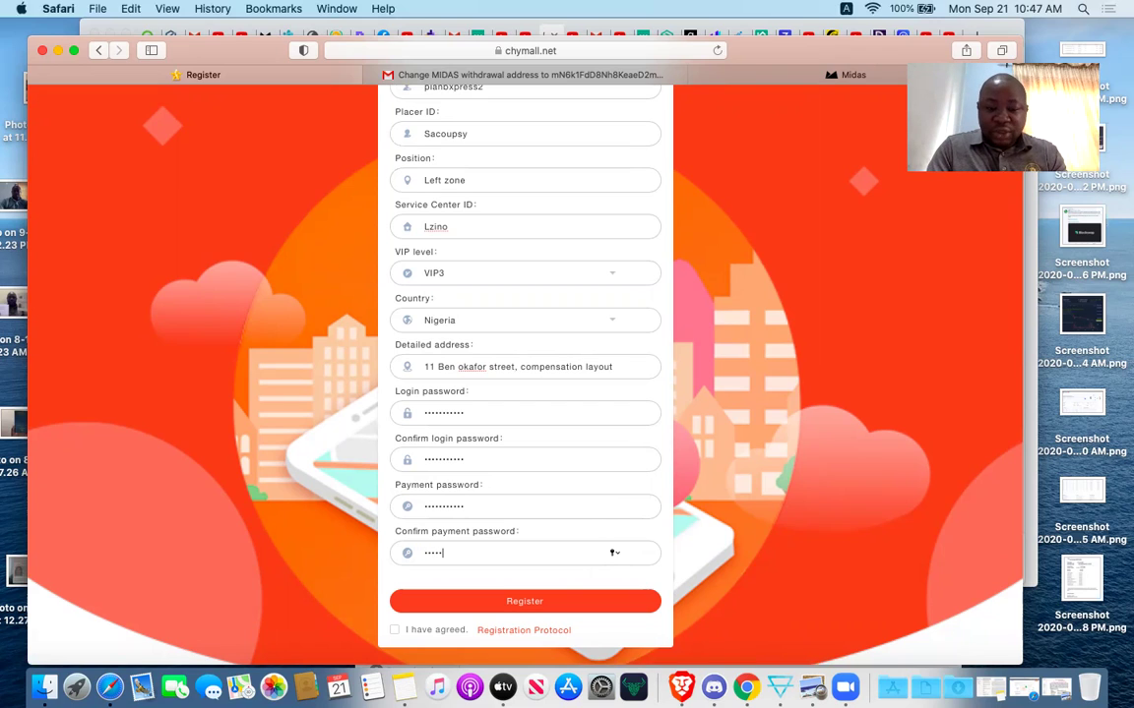
pyautogui.write('••')
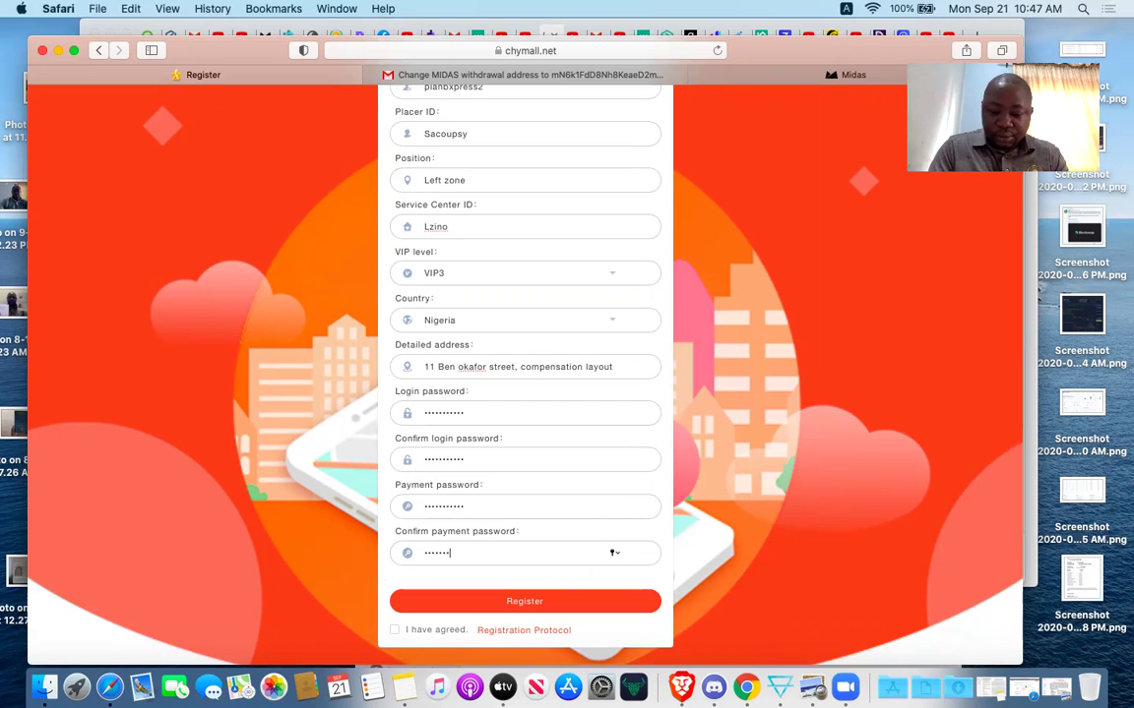
pyautogui.write('•••')
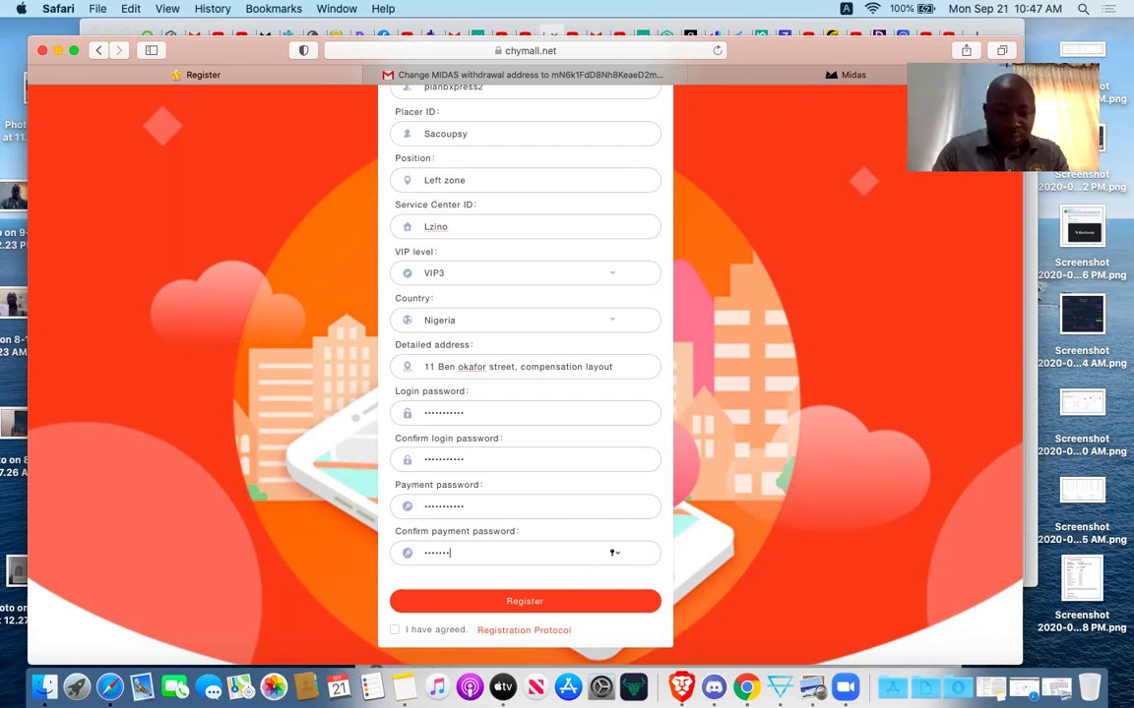
pyautogui.write('•')
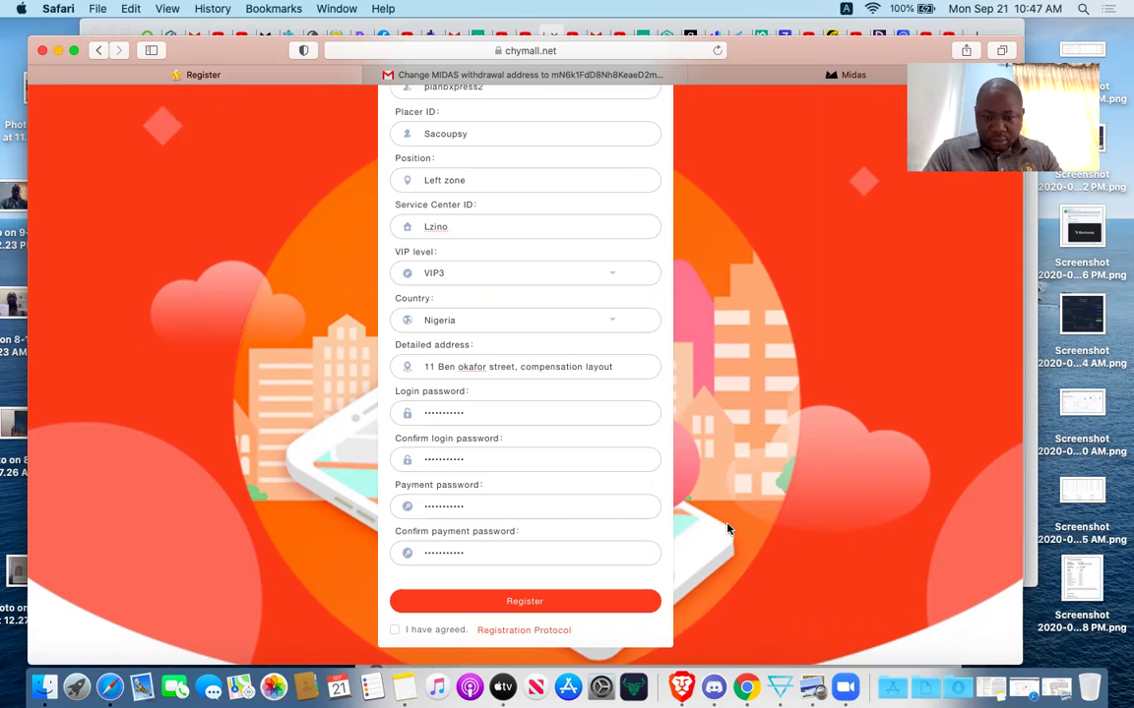
pyautogui.scroll(-3, 653, 469)
# Tick the registration agreement and re-enter the login password.
pyautogui.click(394, 630)
pyautogui.click(482, 411)
pyautogui.press('BackSpace')
pyautogui.press('BackSpace')
pyautogui.press('BackSpace')
pyautogui.press('BackSpace')
pyautogui.press('BackSpace')
pyautogui.press('BackSpace')
pyautogui.press('BackSpace')
pyautogui.press('BackSpace')
pyautogui.press('BackSpace')
pyautogui.press('BackSpace')
pyautogui.press('BackSpace')
pyautogui.write('•••')
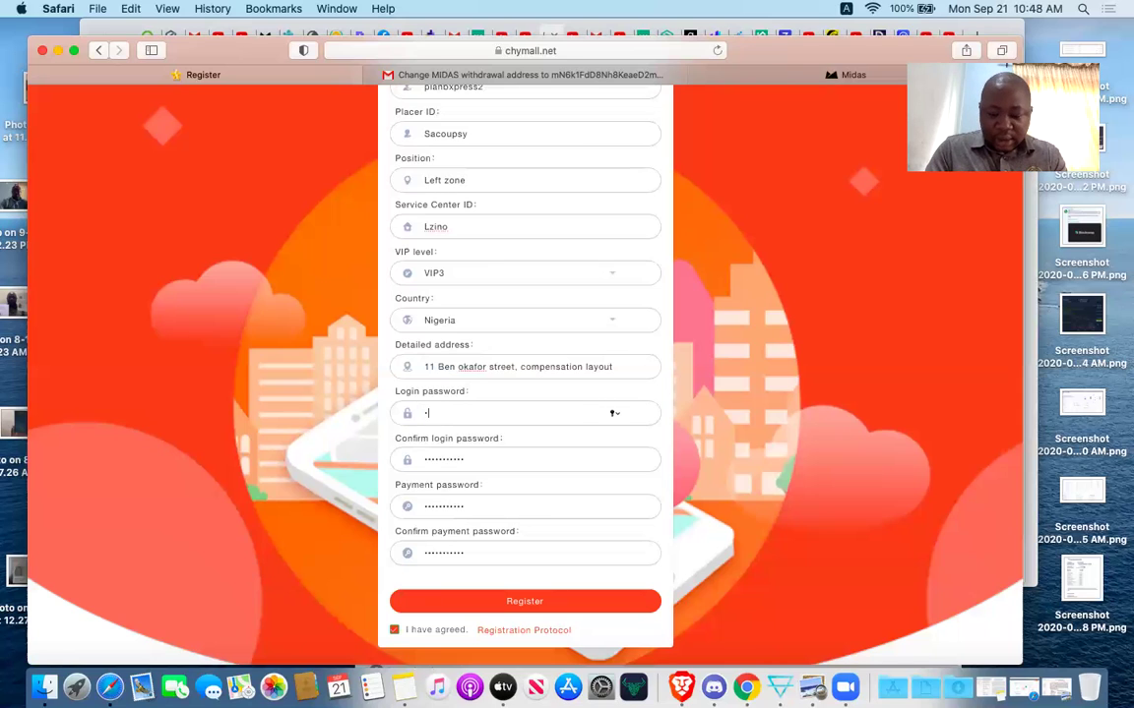
pyautogui.write('••••')
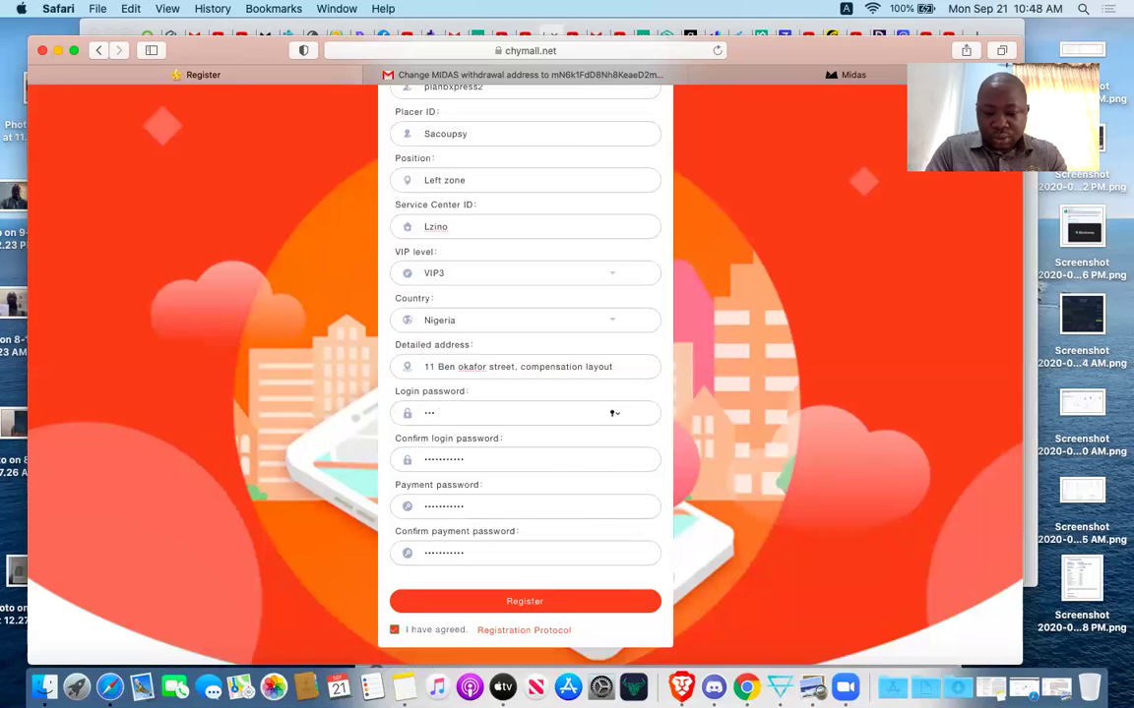
pyautogui.write('••••')
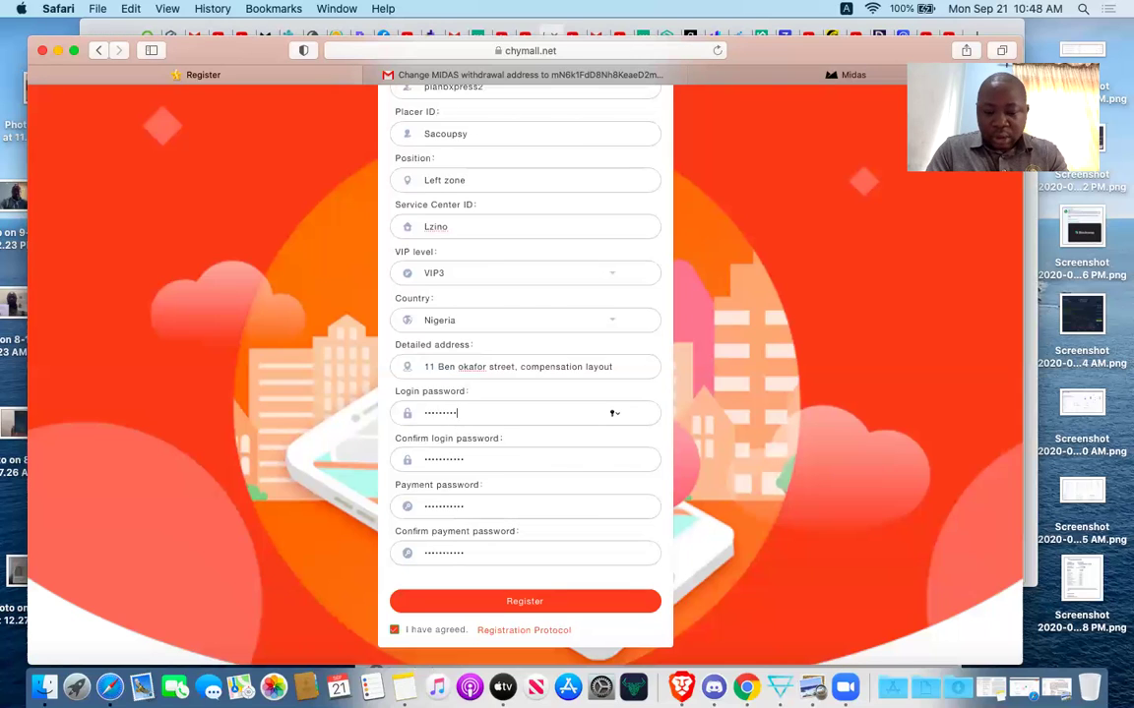
pyautogui.press('Tab')
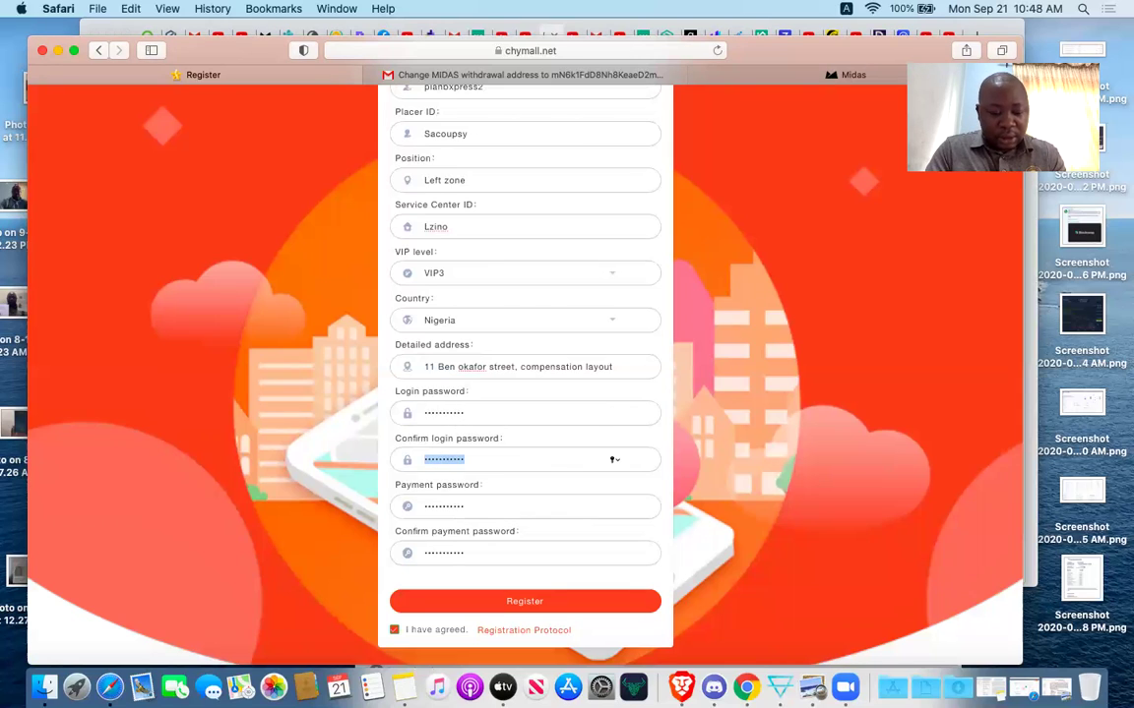
pyautogui.write('•••••••••••')
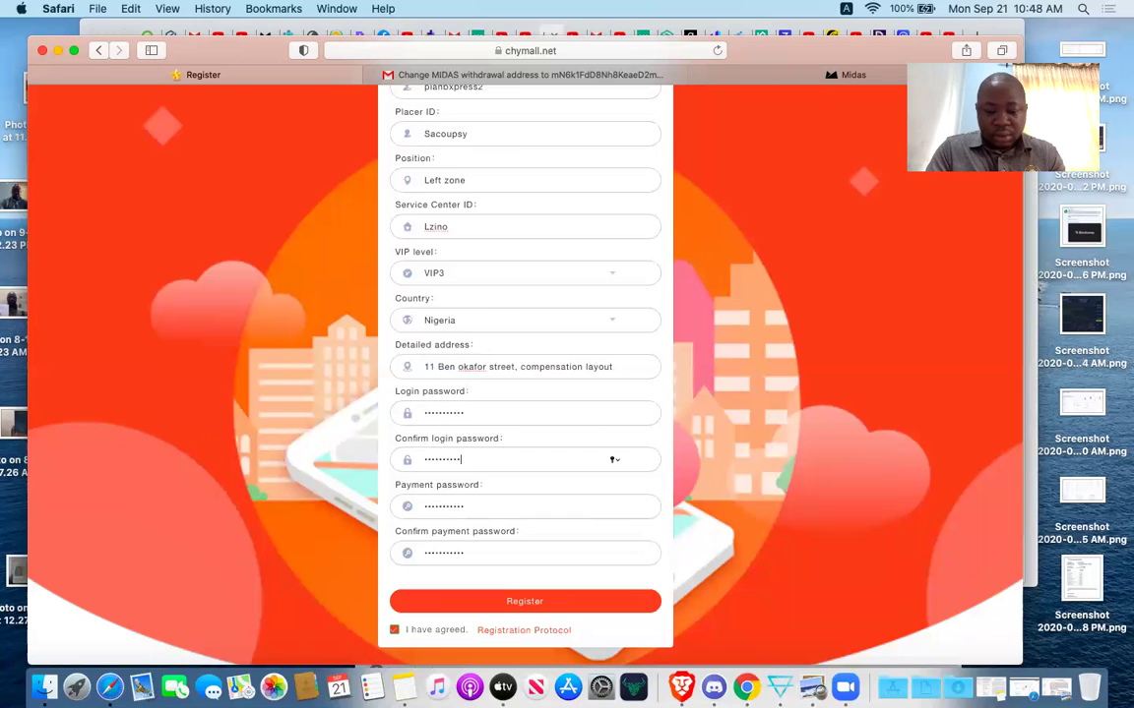
# Re-enter the payment password and its confirmation, then submit the VIP3 registration.
pyautogui.press('Tab')
pyautogui.write('•••••')
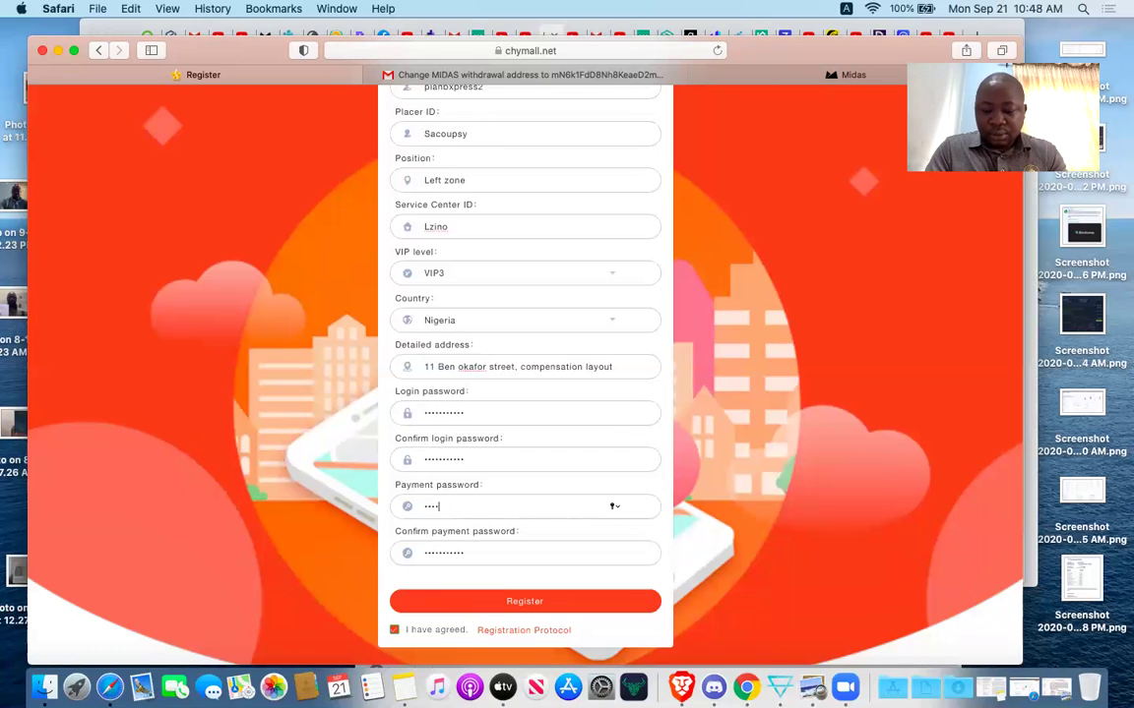
pyautogui.write('••••••')
pyautogui.press('Tab')
pyautogui.write('••••••')
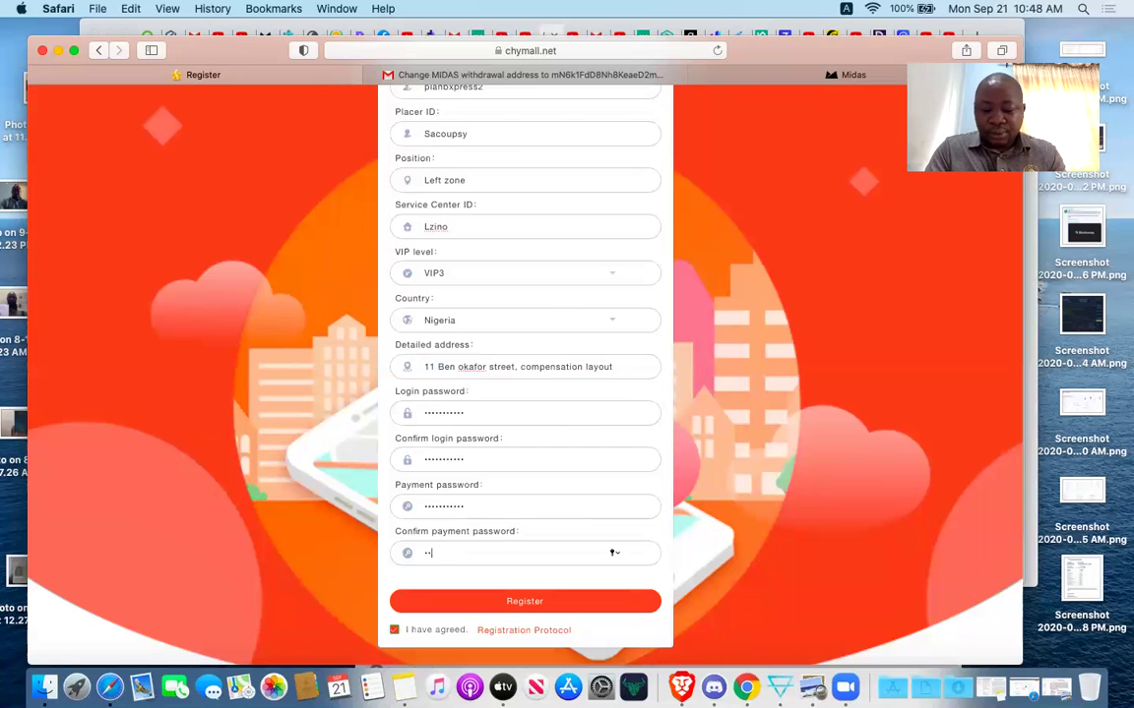
pyautogui.write('•••••')
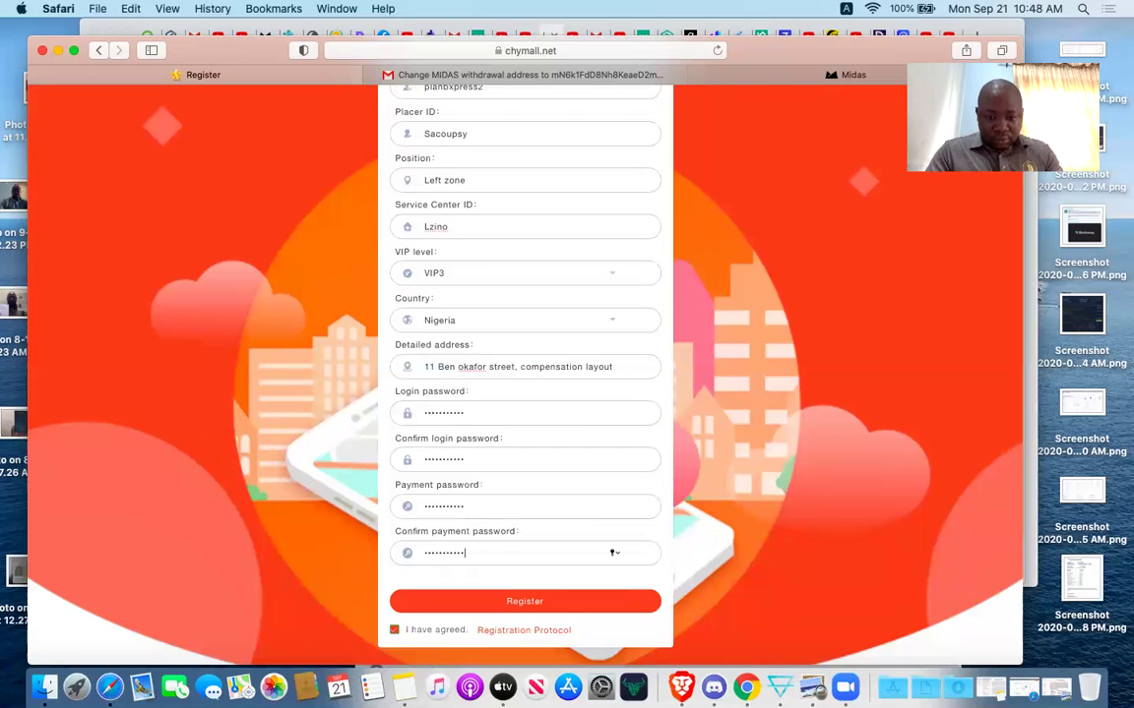
pyautogui.click(523, 602)
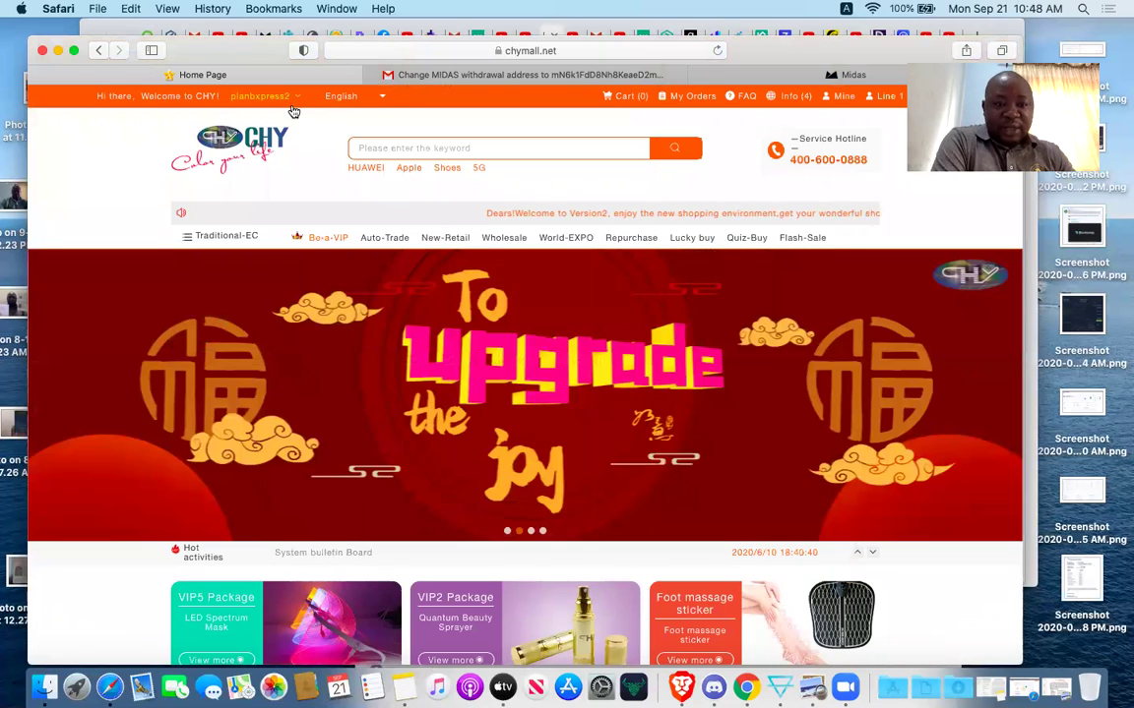
# Sign out of the VIP4 account from the username menu.
pyautogui.moveTo(287, 100)
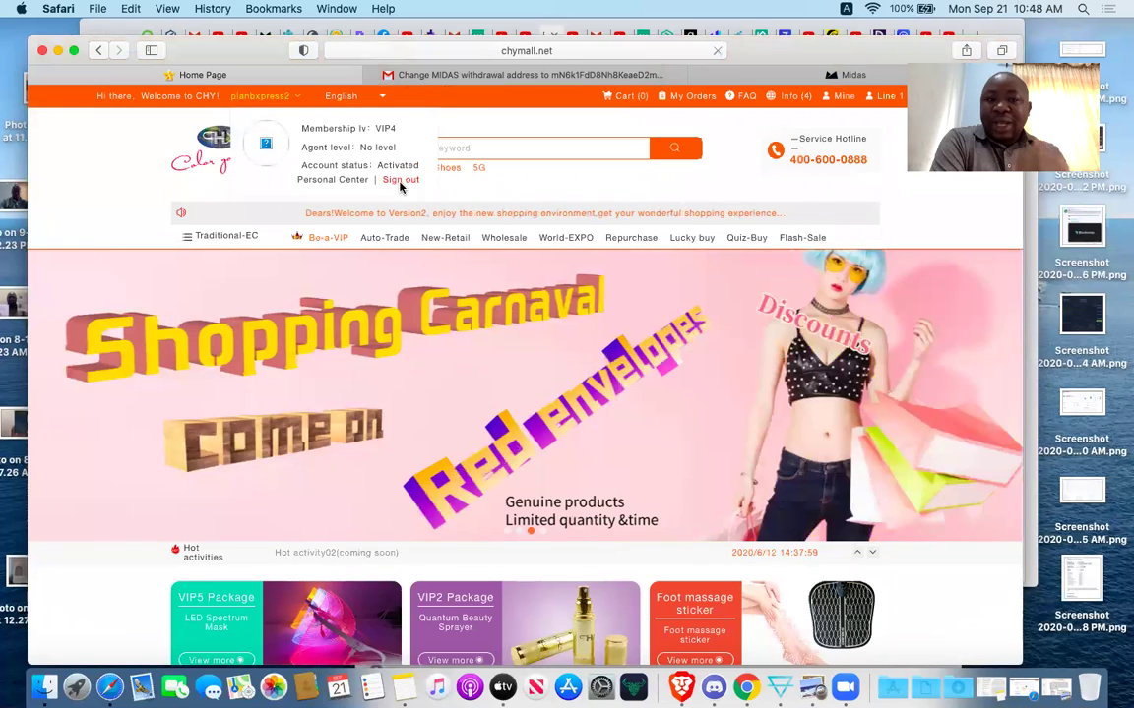
pyautogui.click(397, 182)
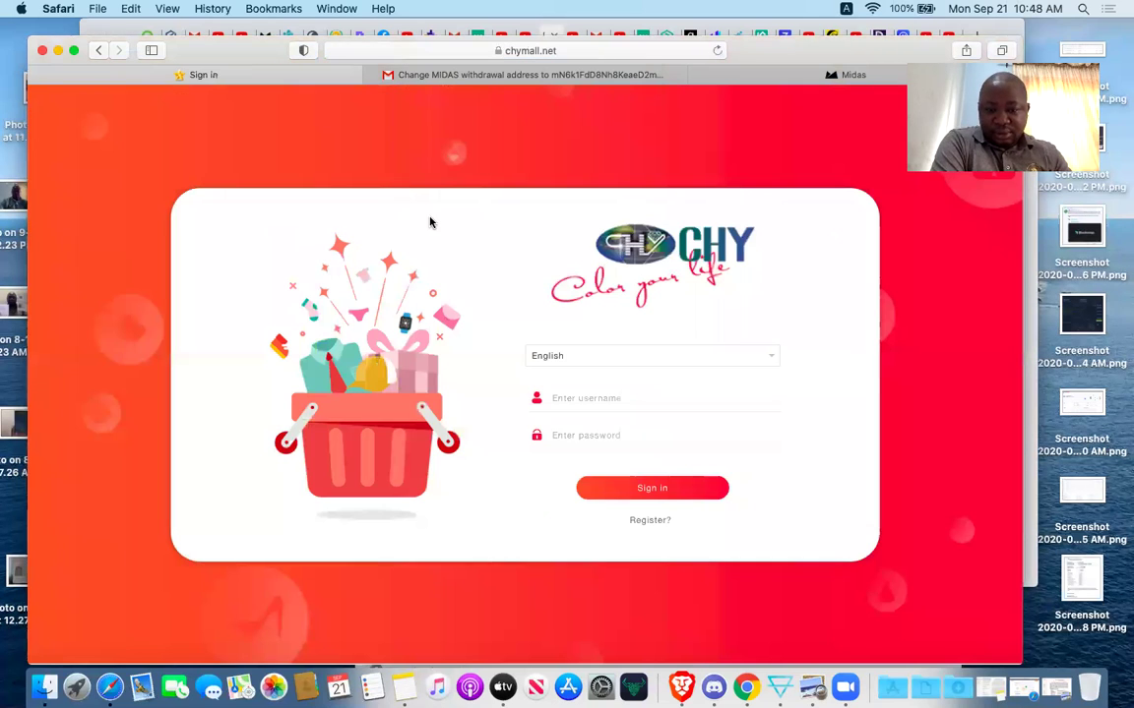
# Try signing in with the new member's username and password, then dismiss the incorrect-credentials alert.
pyautogui.click(581, 399)
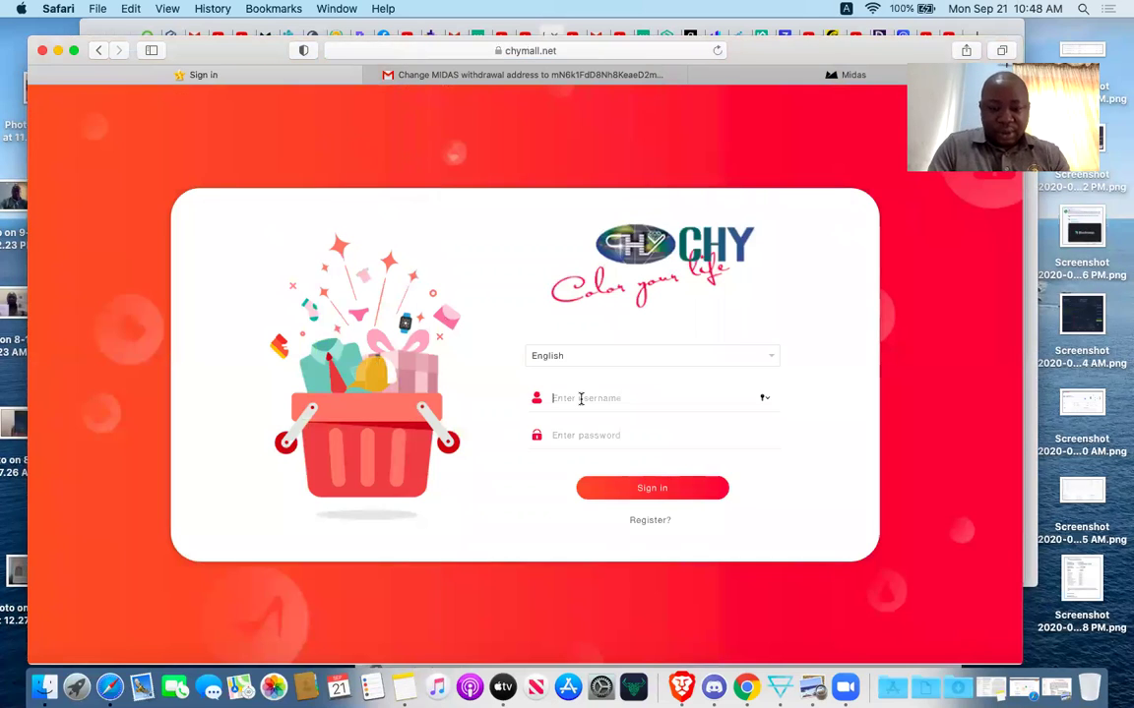
pyautogui.write('u')
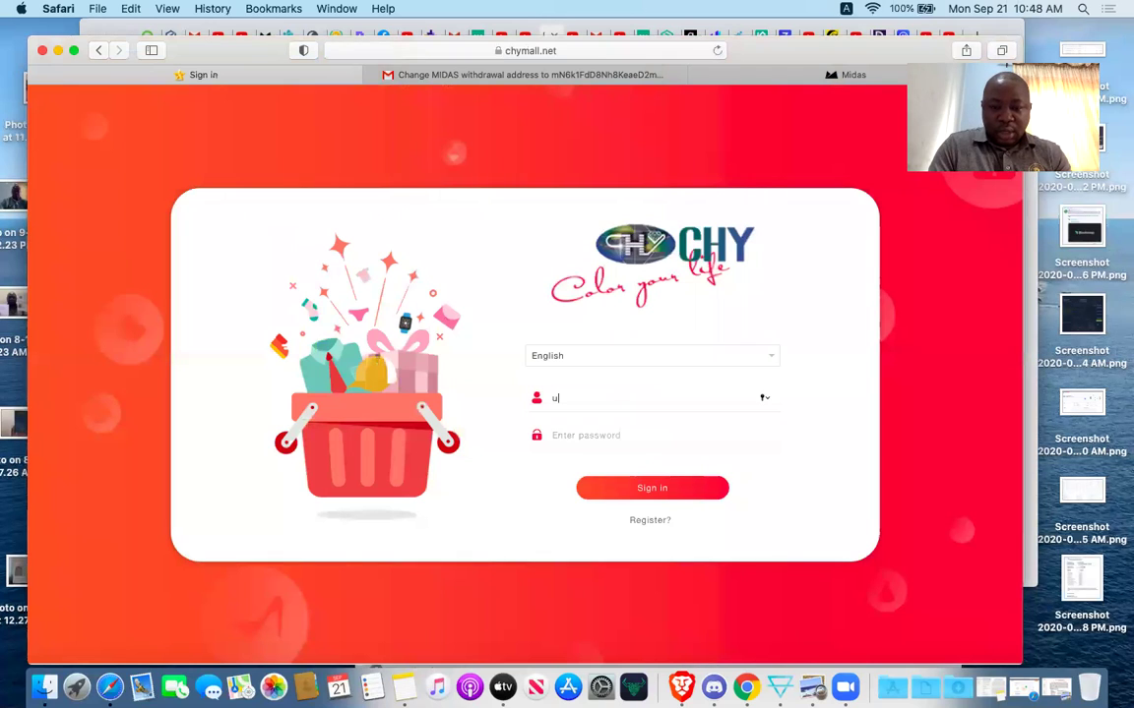
pyautogui.write('timate')
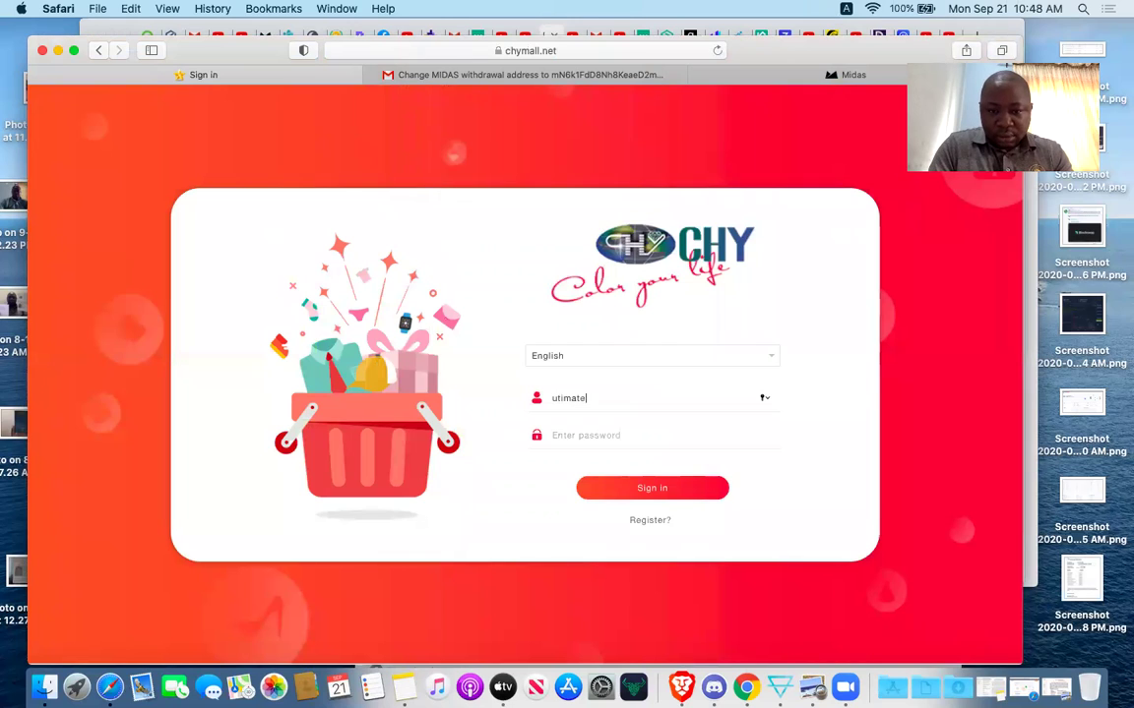
pyautogui.write('rich1')
pyautogui.click(590, 435)
pyautogui.write('••••••••')
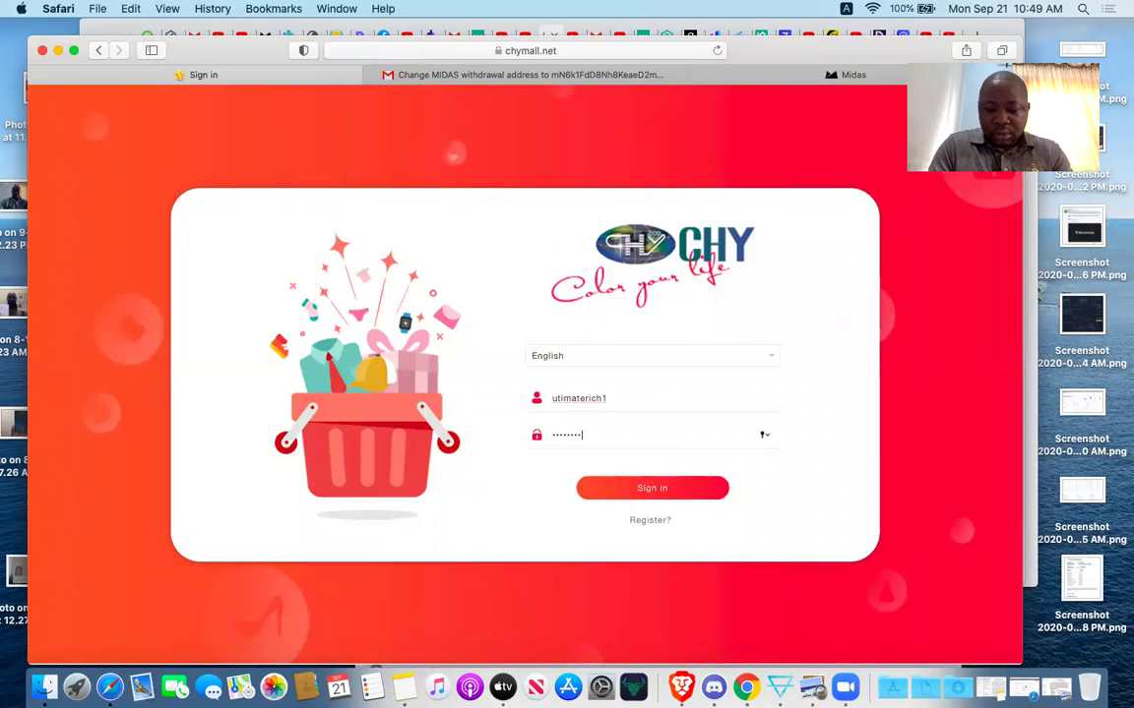
pyautogui.write('•••')
pyautogui.click(632, 486)
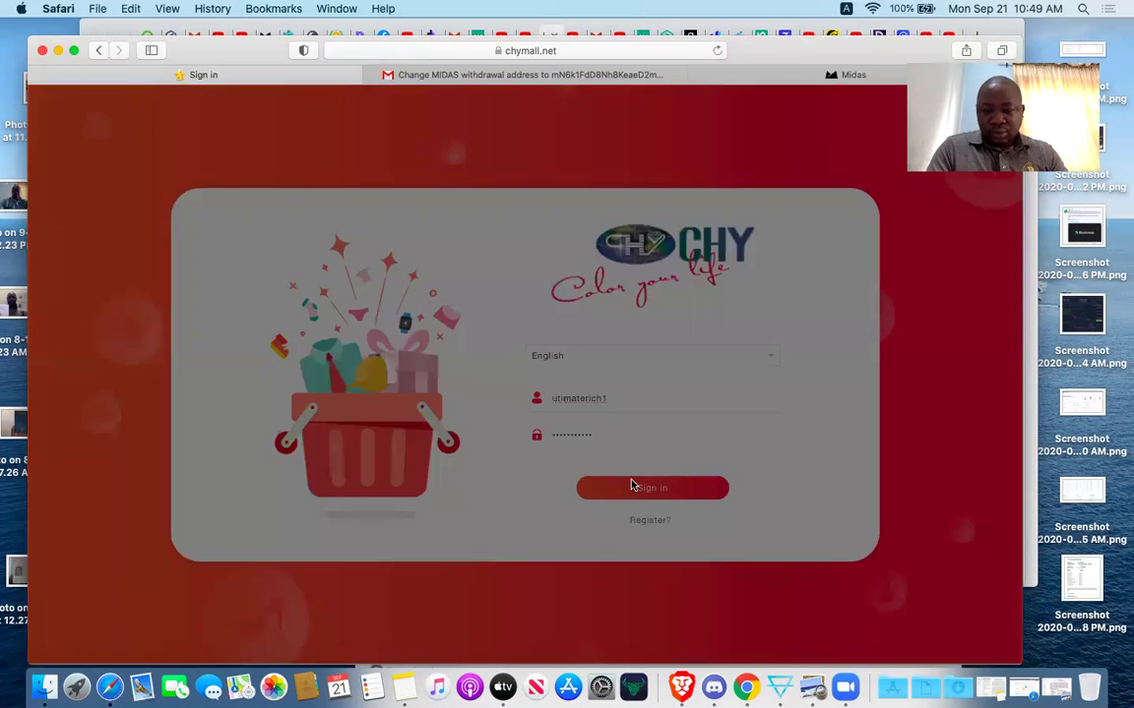
pyautogui.click(587, 409)
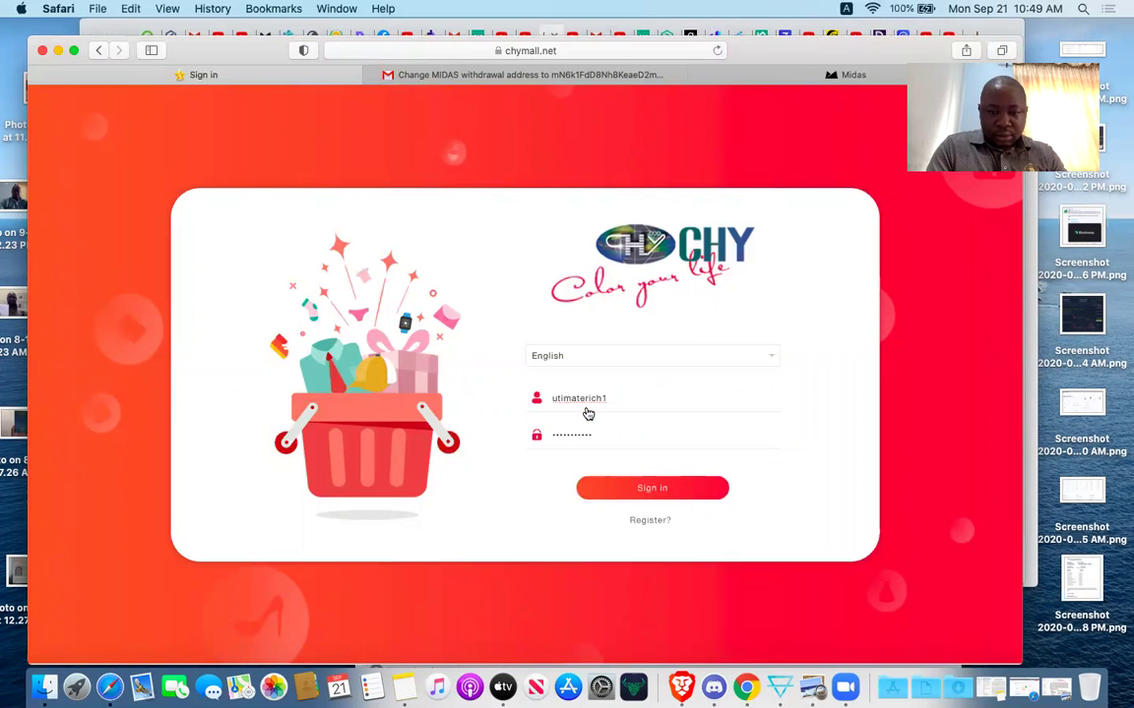
# Retype the password and erase the mistyped username.
pyautogui.click(602, 430)
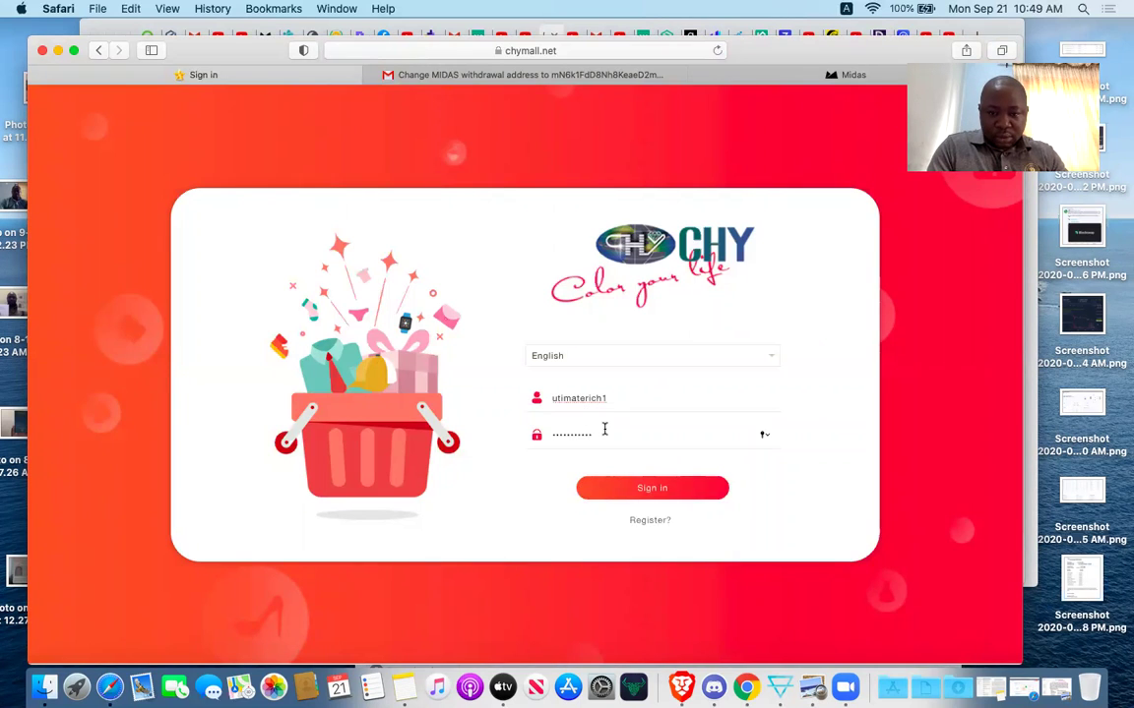
pyautogui.press('BackSpace')
pyautogui.press('BackSpace')
pyautogui.press('BackSpace')
pyautogui.press('BackSpace')
pyautogui.press('BackSpace')
pyautogui.press('BackSpace')
pyautogui.press('BackSpace')
pyautogui.press('BackSpace')
pyautogui.press('BackSpace')
pyautogui.press('BackSpace')
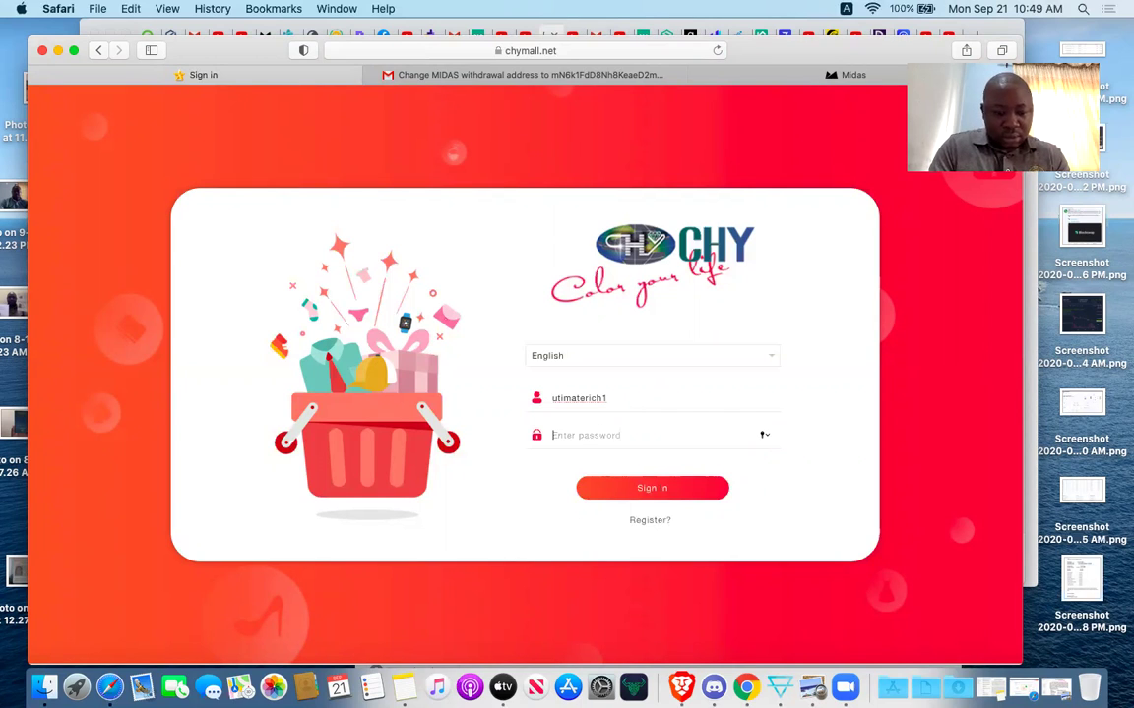
pyautogui.write('••••••')
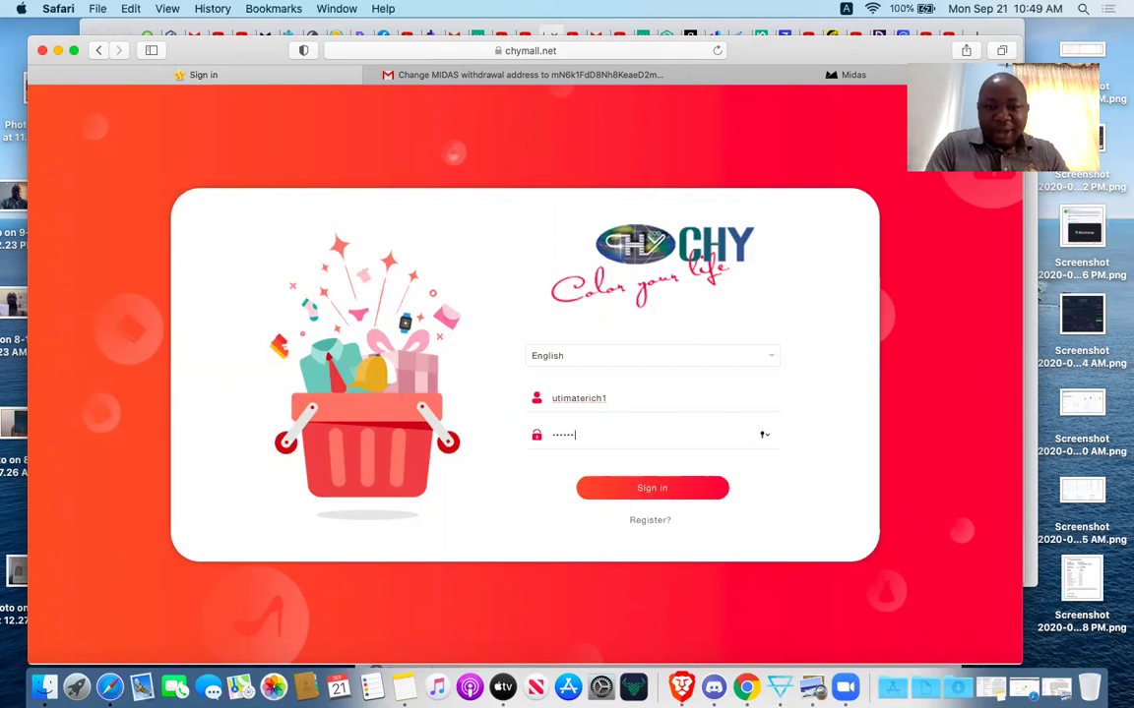
pyautogui.write('••••')
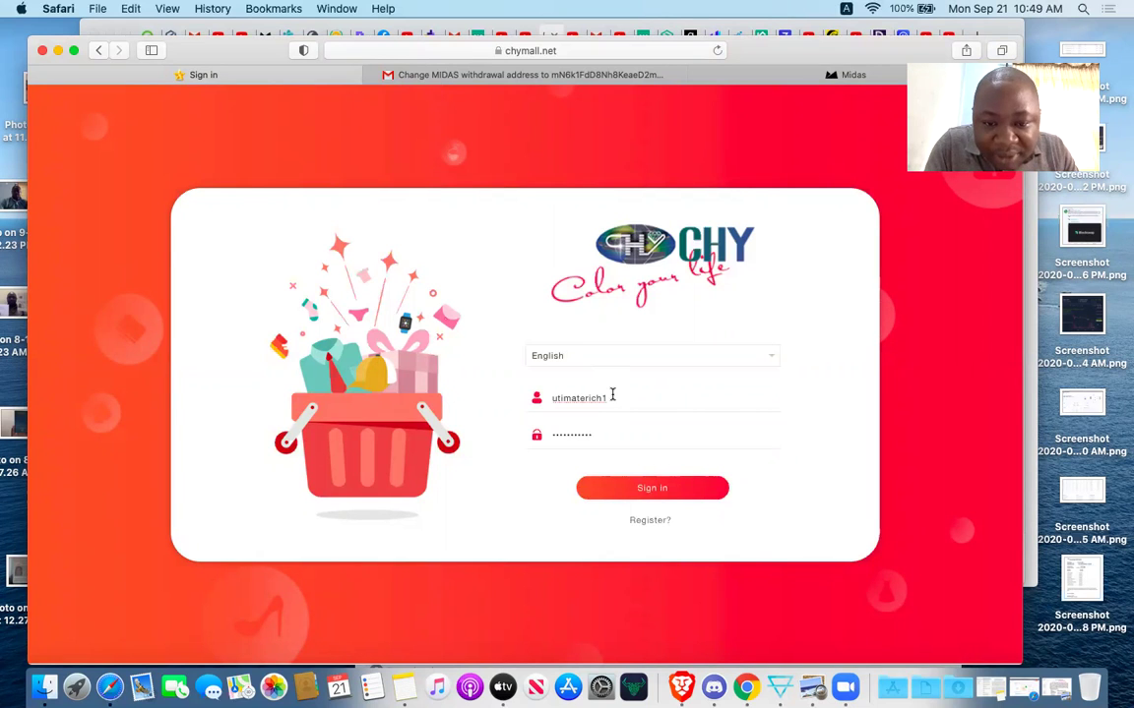
pyautogui.click(614, 398)
pyautogui.press('BackSpace')
pyautogui.press('BackSpace')
pyautogui.press('BackSpace')
pyautogui.press('BackSpace')
pyautogui.press('BackSpace')
pyautogui.press('BackSpace')
pyautogui.press('BackSpace')
pyautogui.press('BackSpace')
pyautogui.press('BackSpace')
pyautogui.press('BackSpace')
pyautogui.press('BackSpace')
pyautogui.press('BackSpace')
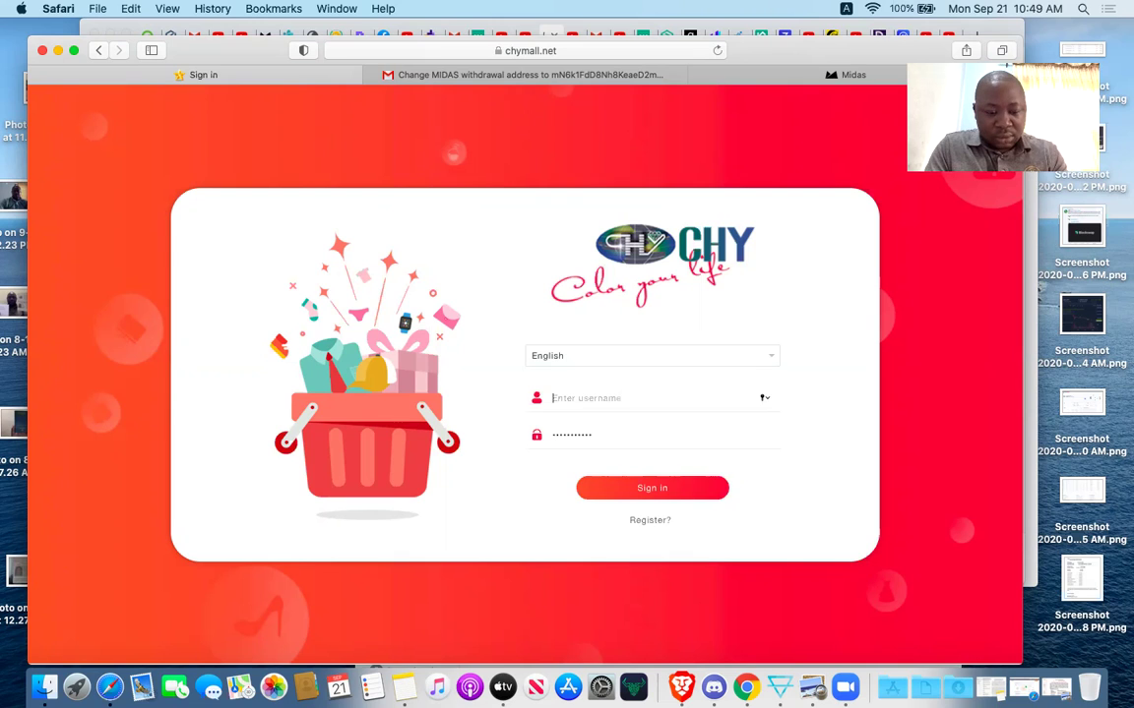
# Fill the sign-in form with the saved credentials and retype the password.
pyautogui.press('Down')
pyautogui.press('Return')
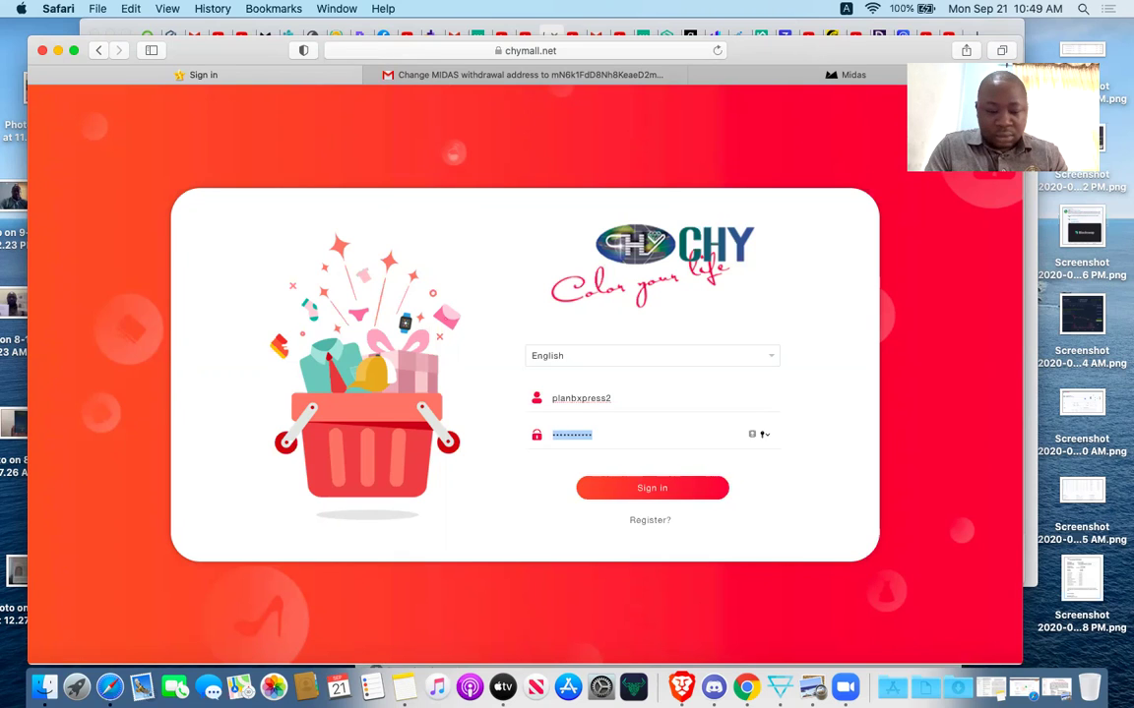
pyautogui.write('*********')
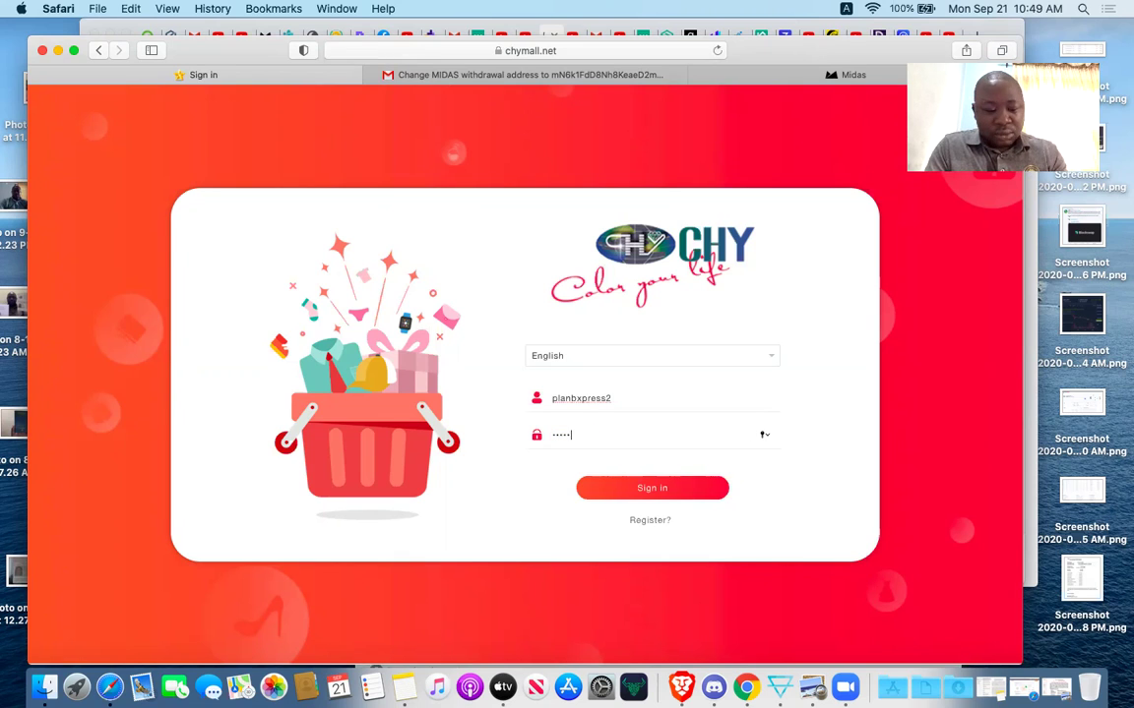
pyautogui.write('*')
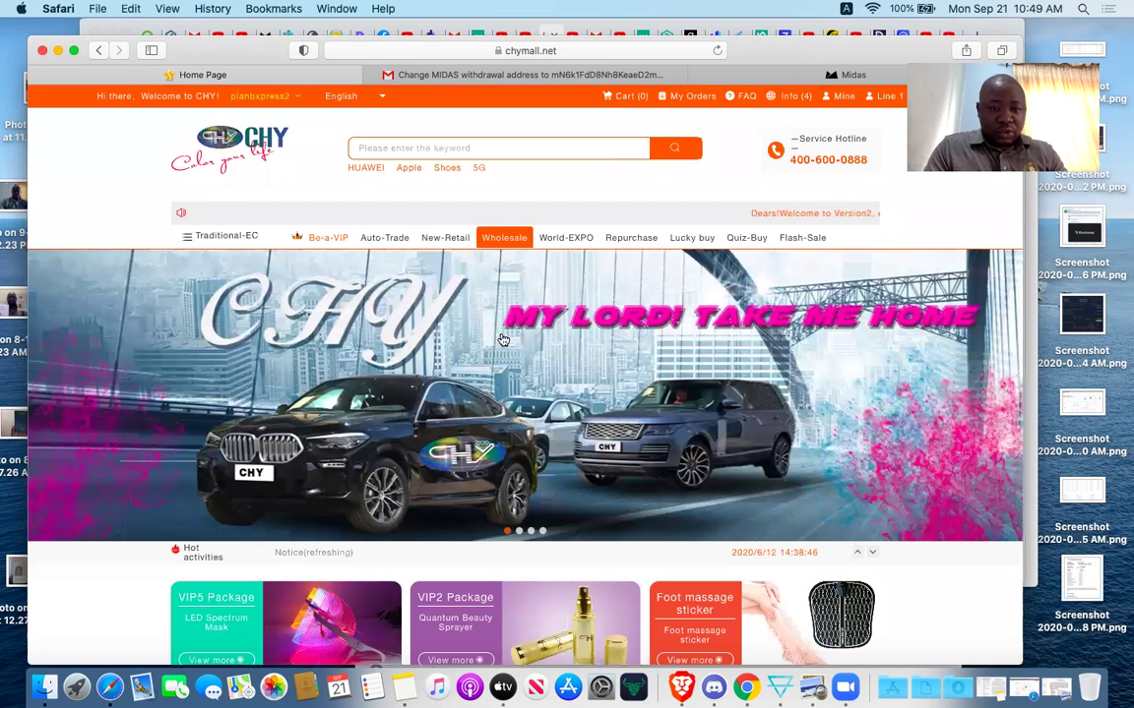
# Go to the Mine page and open the member's Network diagram.
pyautogui.click(839, 96)
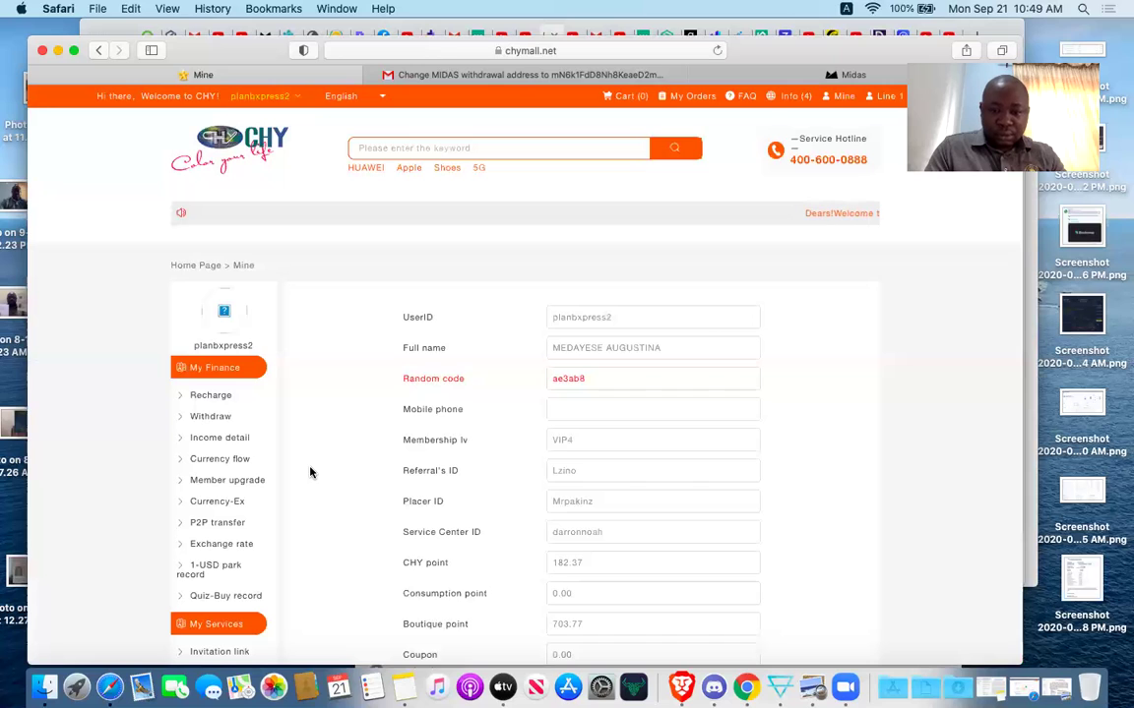
pyautogui.scroll(-2, 228, 567)
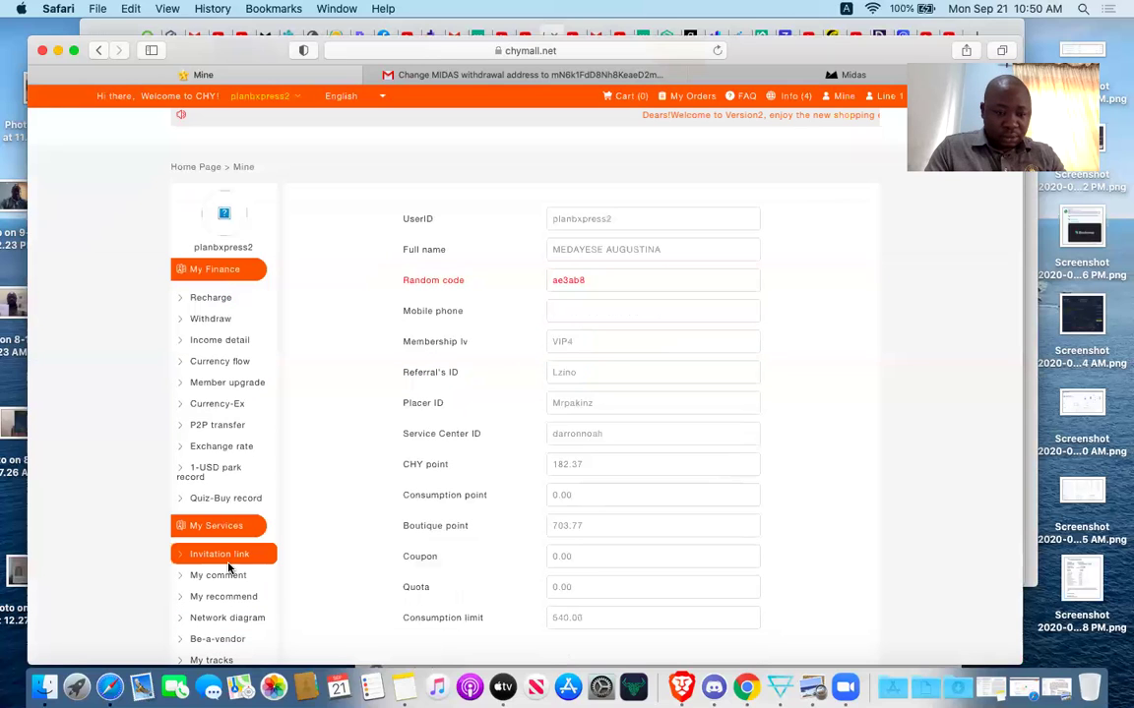
pyautogui.scroll(-1, 227, 556)
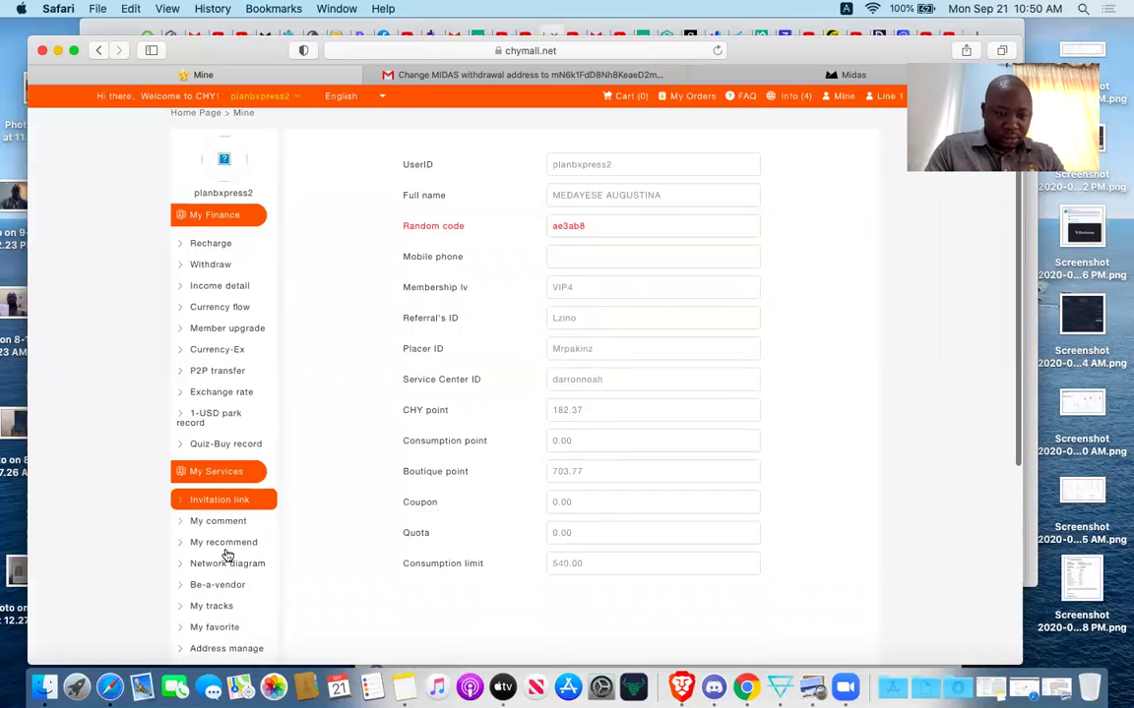
pyautogui.scroll(-1, 227, 556)
pyautogui.click(250, 564)
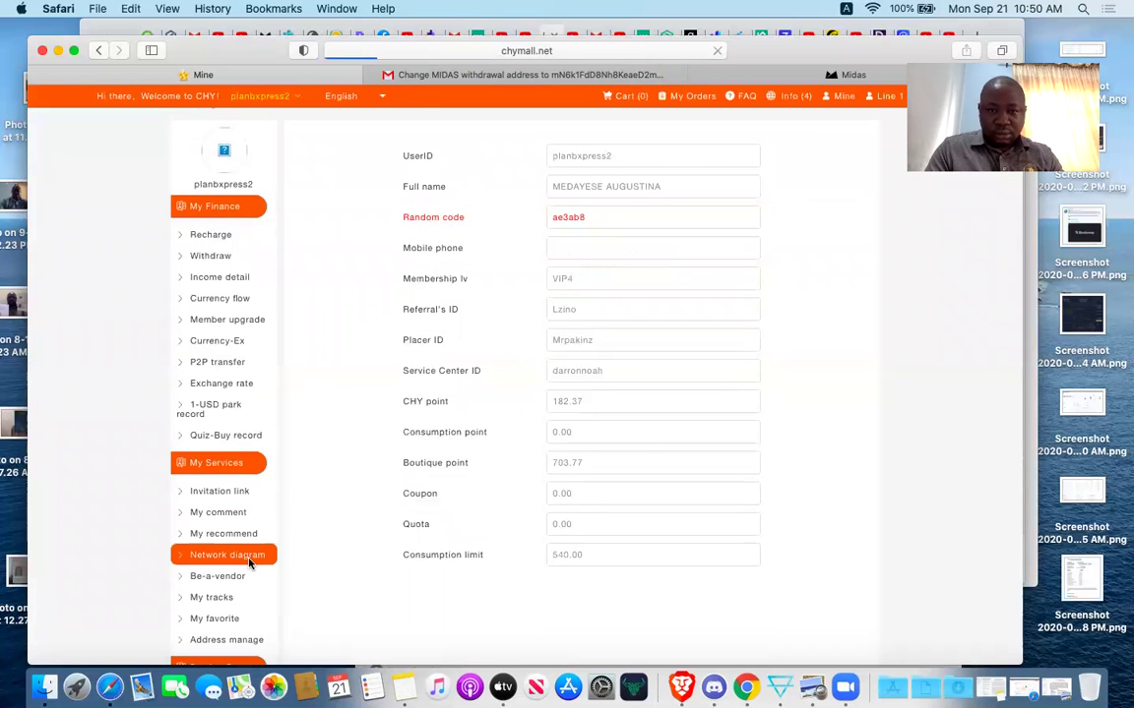
# Drill into the downline node's subtree to find the new VIP3 member in the left slot.
pyautogui.scroll(-4, 658, 396)
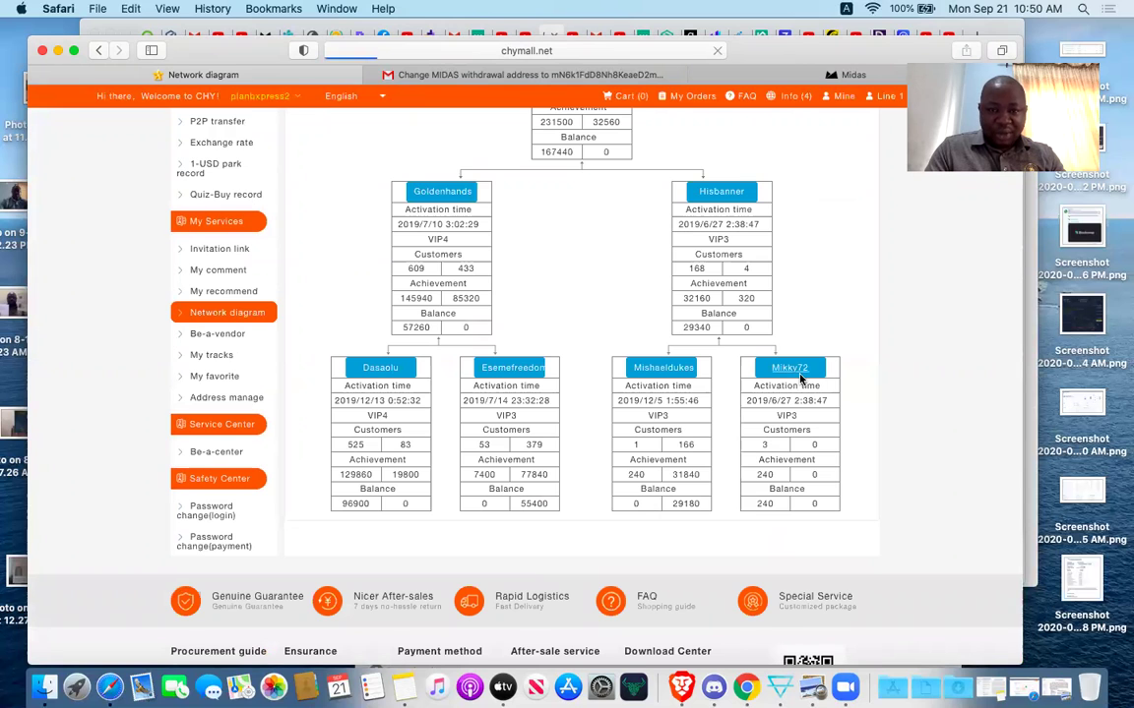
pyautogui.scroll(-5, 800, 377)
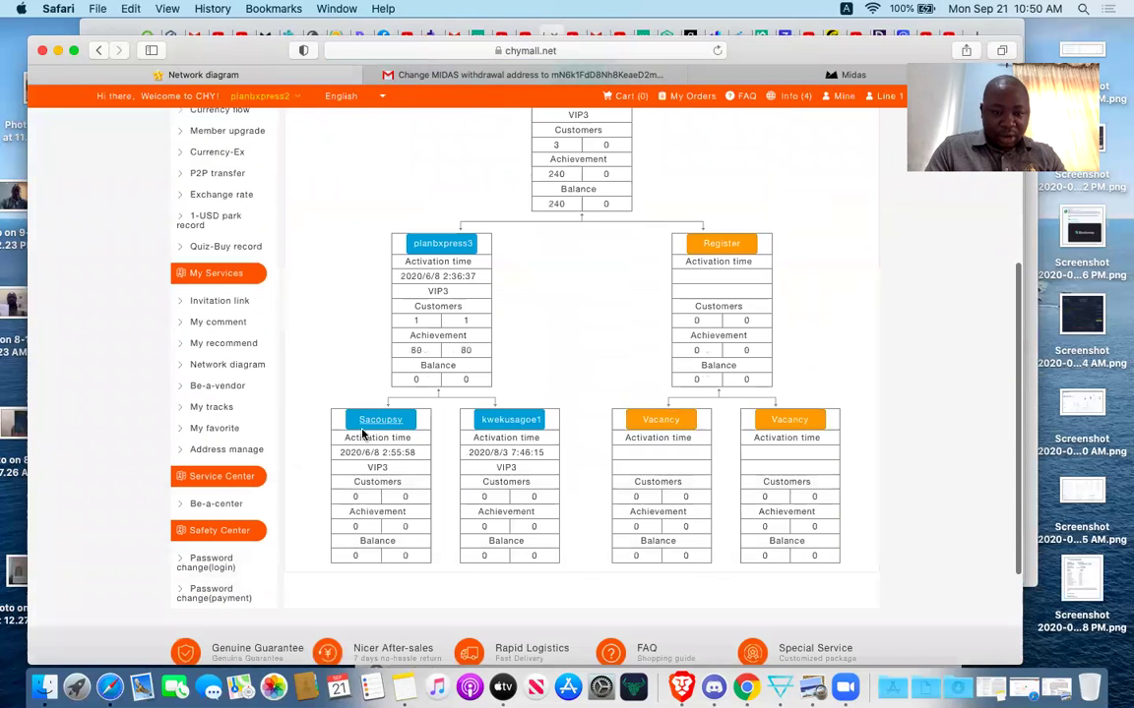
pyautogui.click(374, 423)
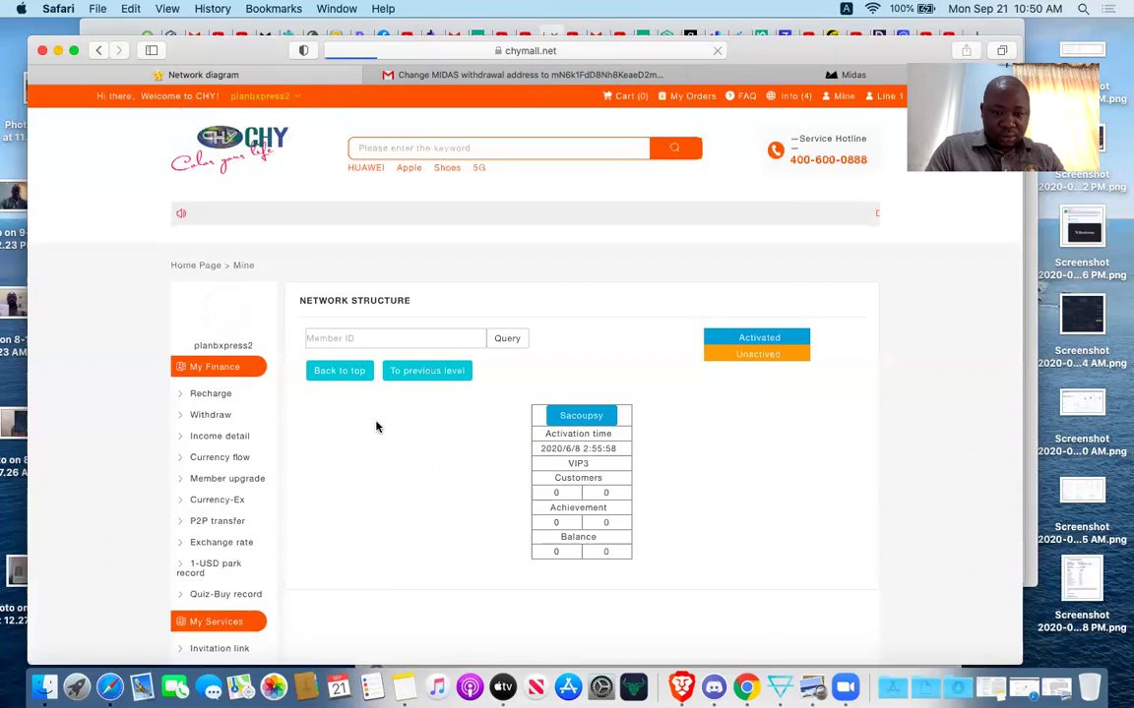
pyautogui.scroll(-2, 375, 426)
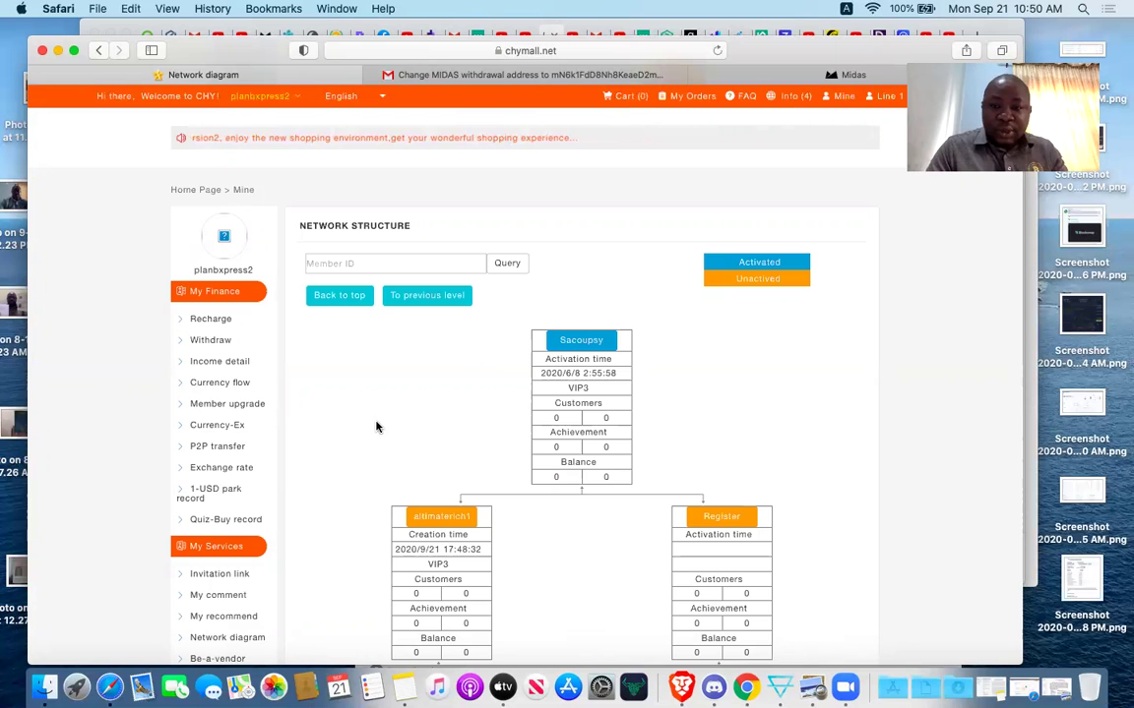
pyautogui.scroll(2, 375, 196)
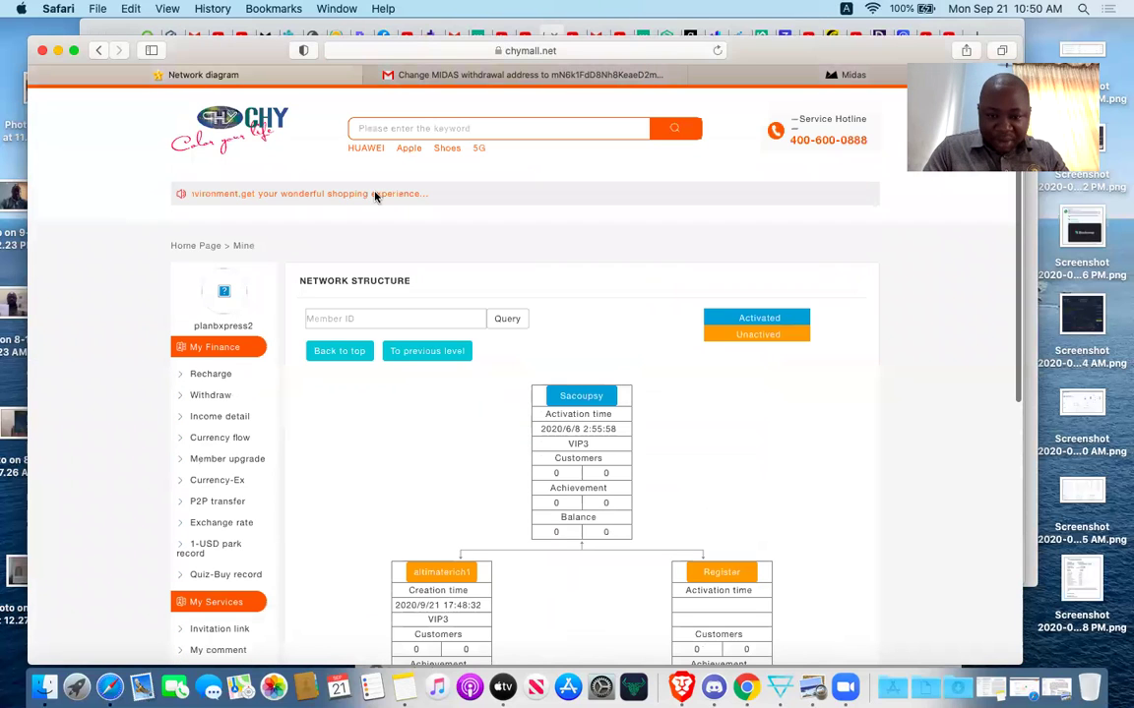
pyautogui.scroll(-5, 377, 207)
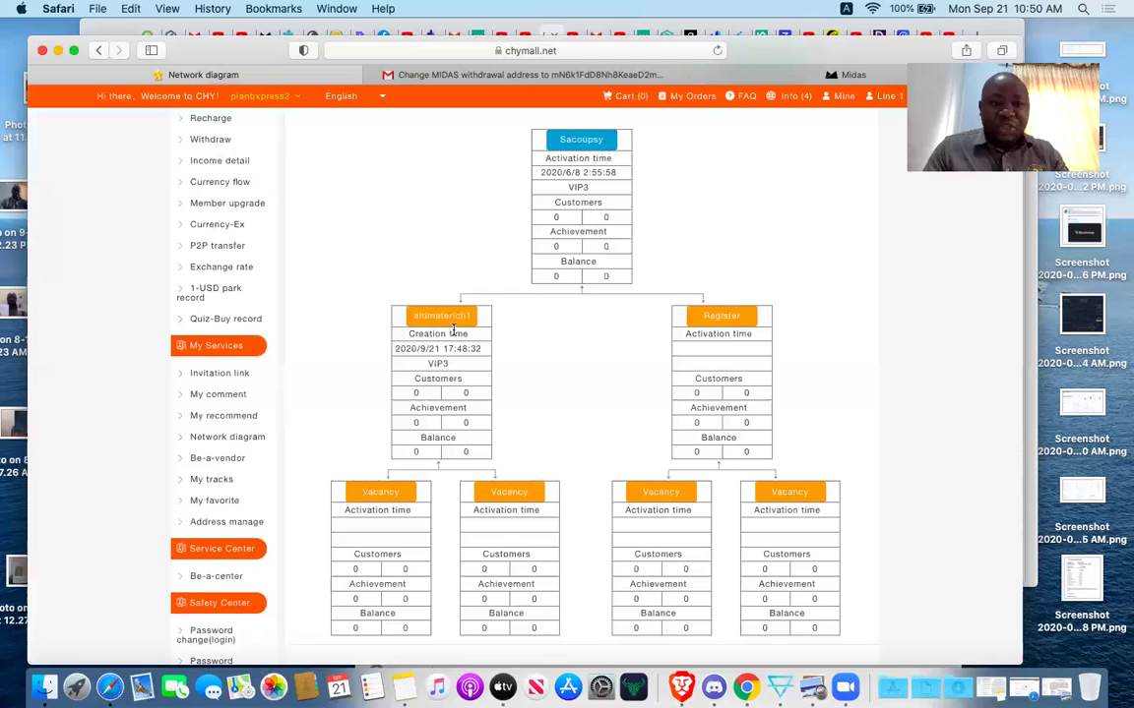
pyautogui.scroll(5, 454, 330)
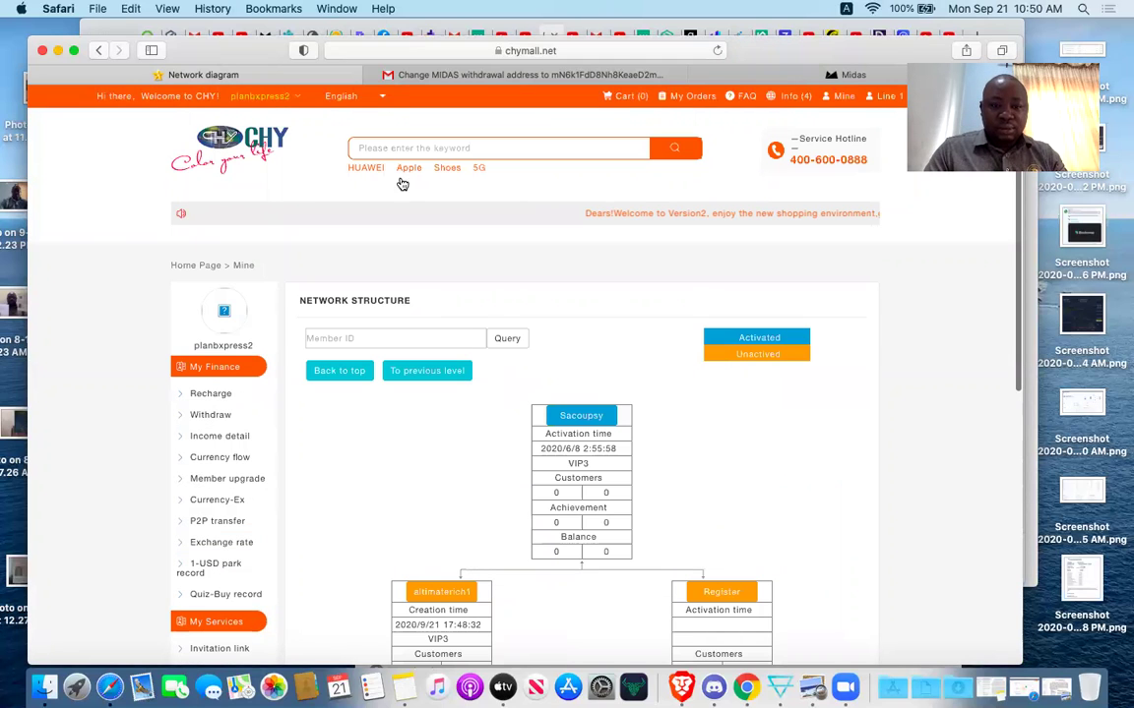
# Sign out, then sign in with the new member's username and password.
pyautogui.click(359, 162)
pyautogui.click(645, 397)
pyautogui.write('a')
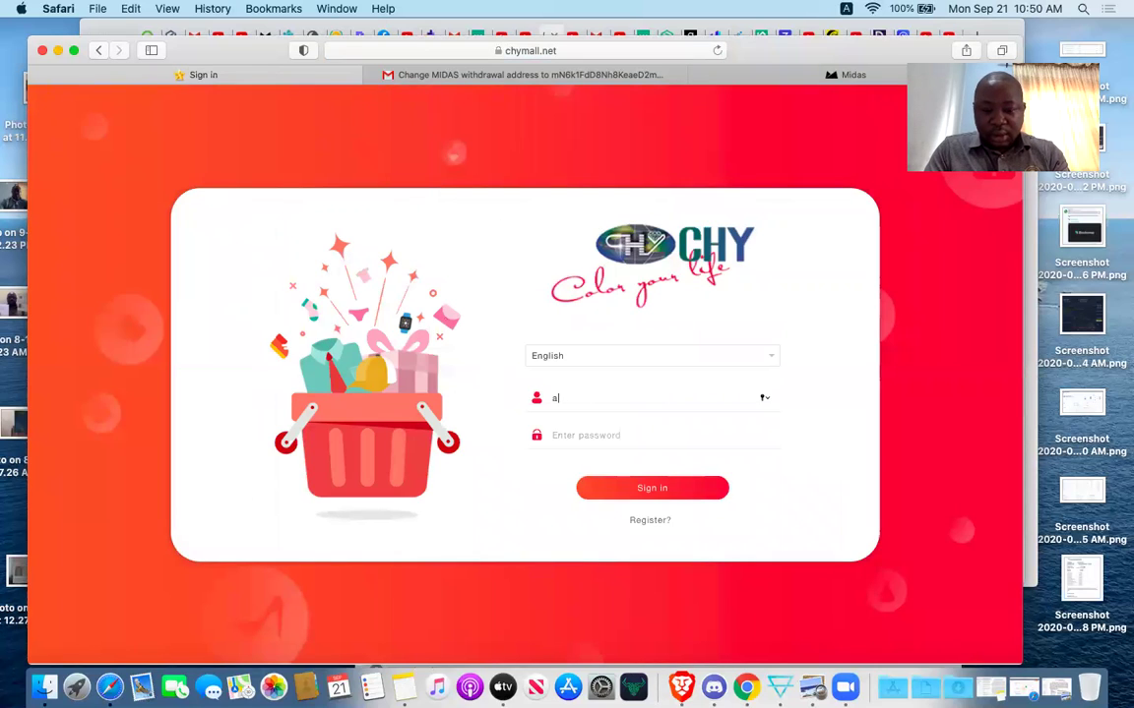
pyautogui.write('ltim')
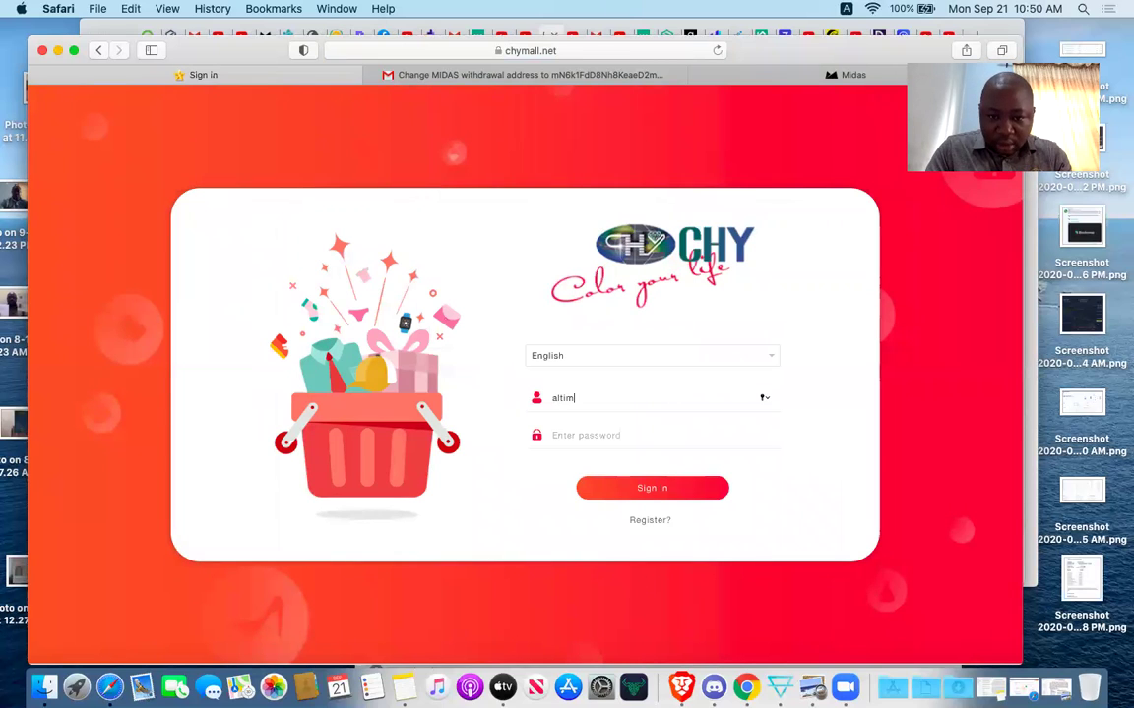
pyautogui.write('aterich1')
pyautogui.press('Tab')
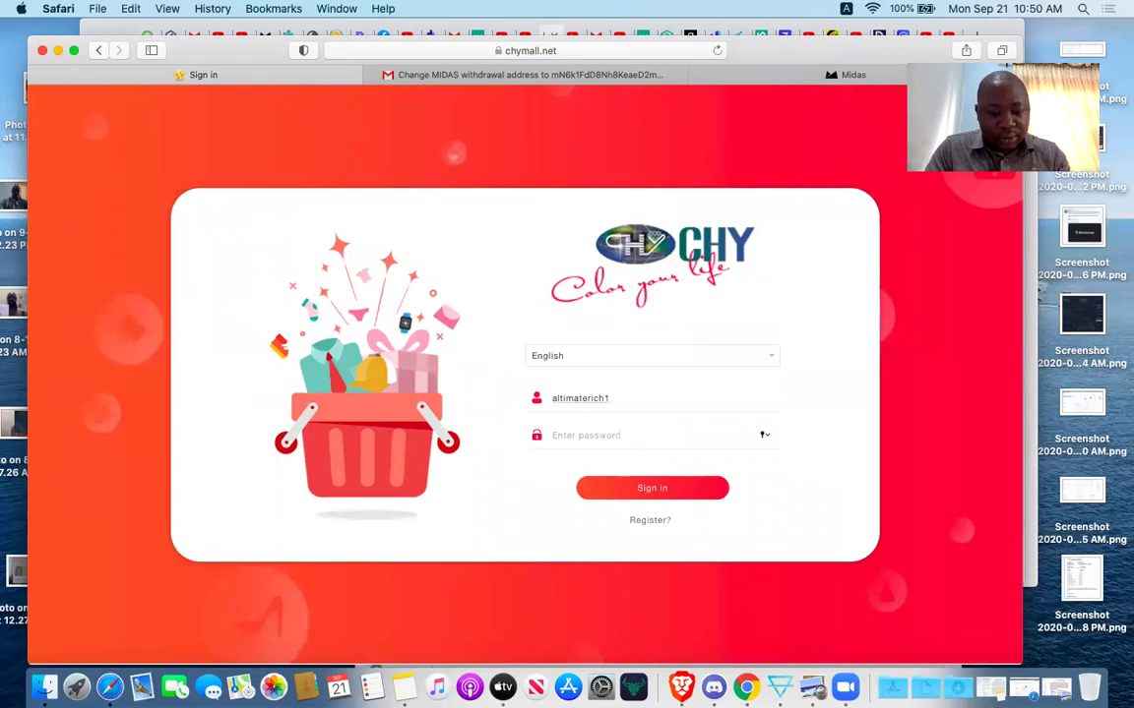
pyautogui.write('•••')
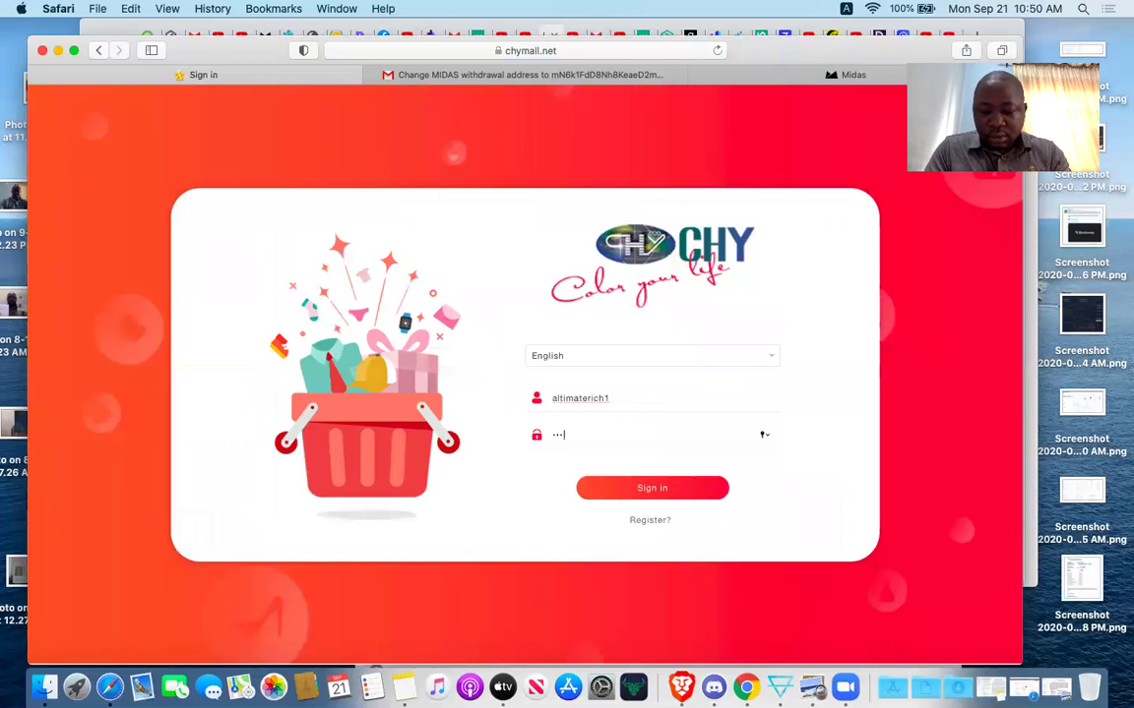
pyautogui.press('BackSpace')
pyautogui.press('BackSpace')
pyautogui.press('BackSpace')
pyautogui.press('capslock')
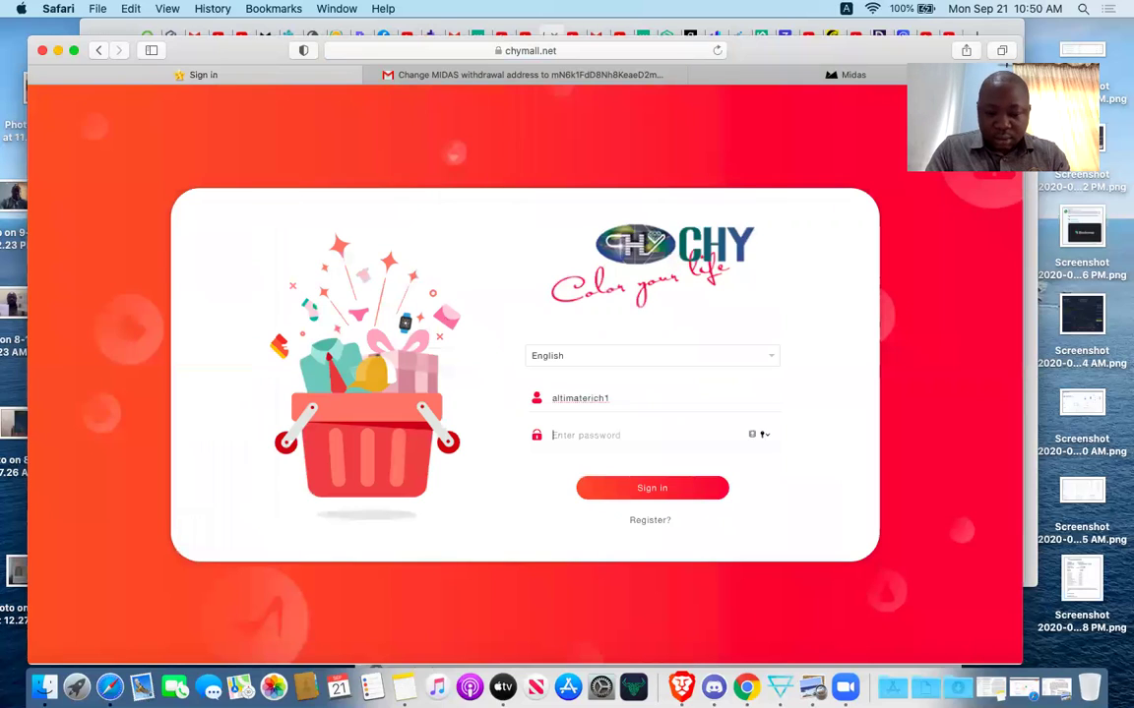
pyautogui.write('•••••••')
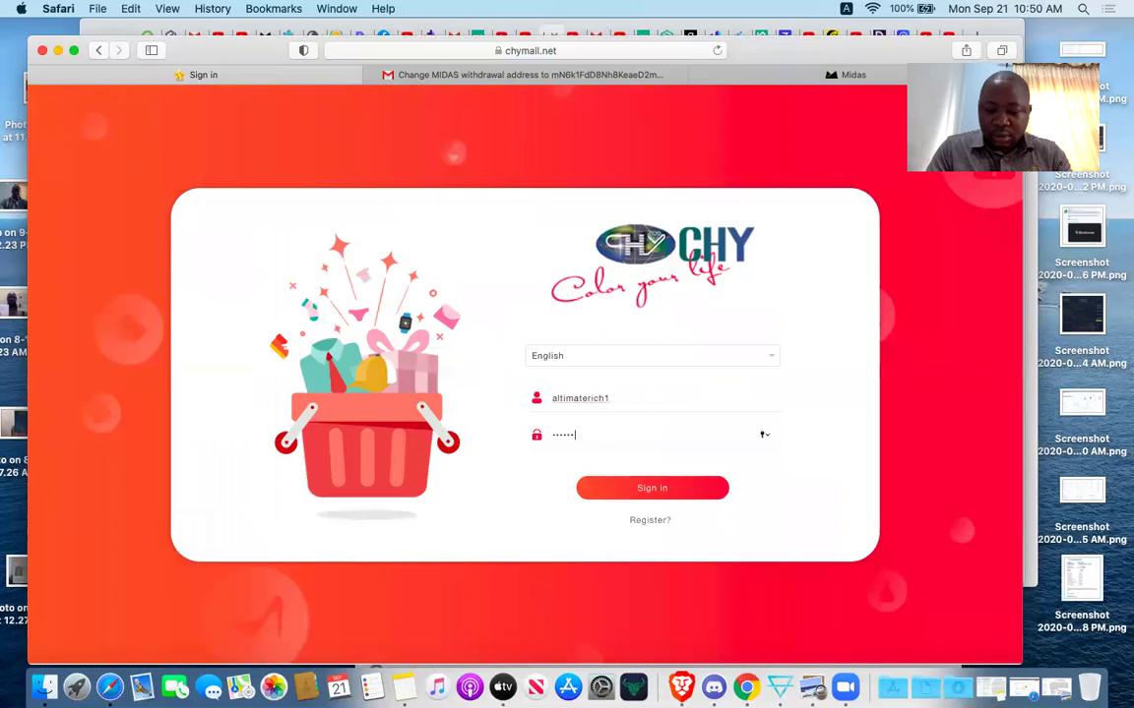
pyautogui.write('••••')
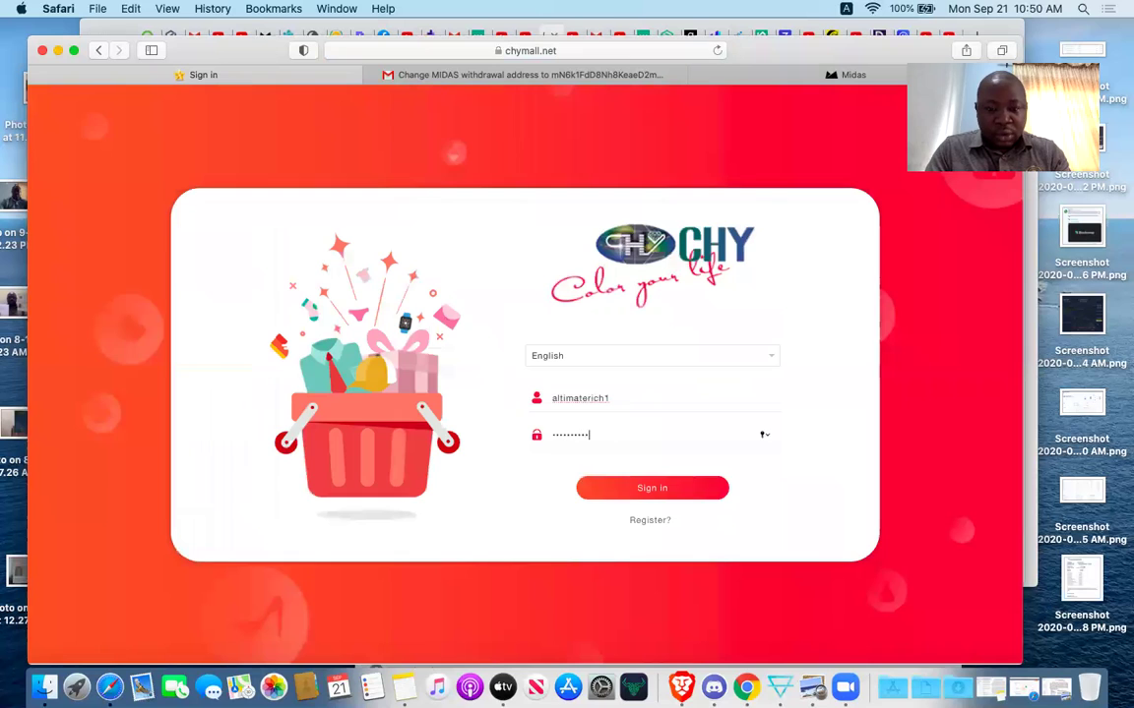
pyautogui.click(678, 489)
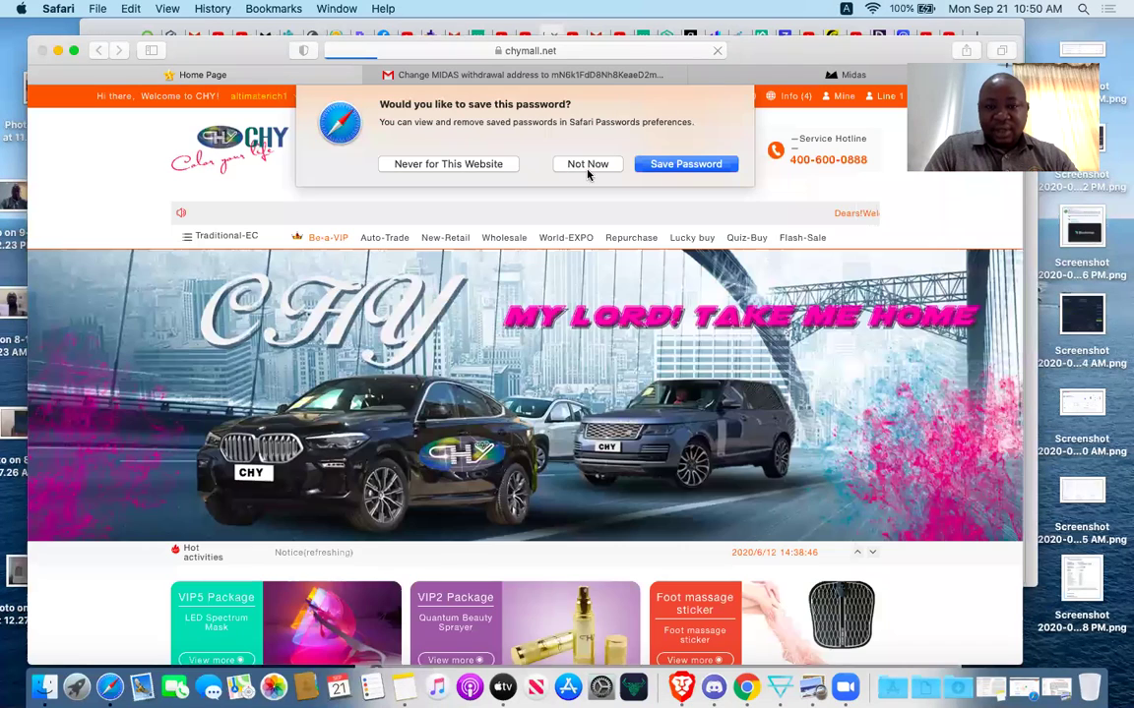
# Decline Safari's password-save offer and scroll through the new member's home page and VIP offers.
pyautogui.click(589, 164)
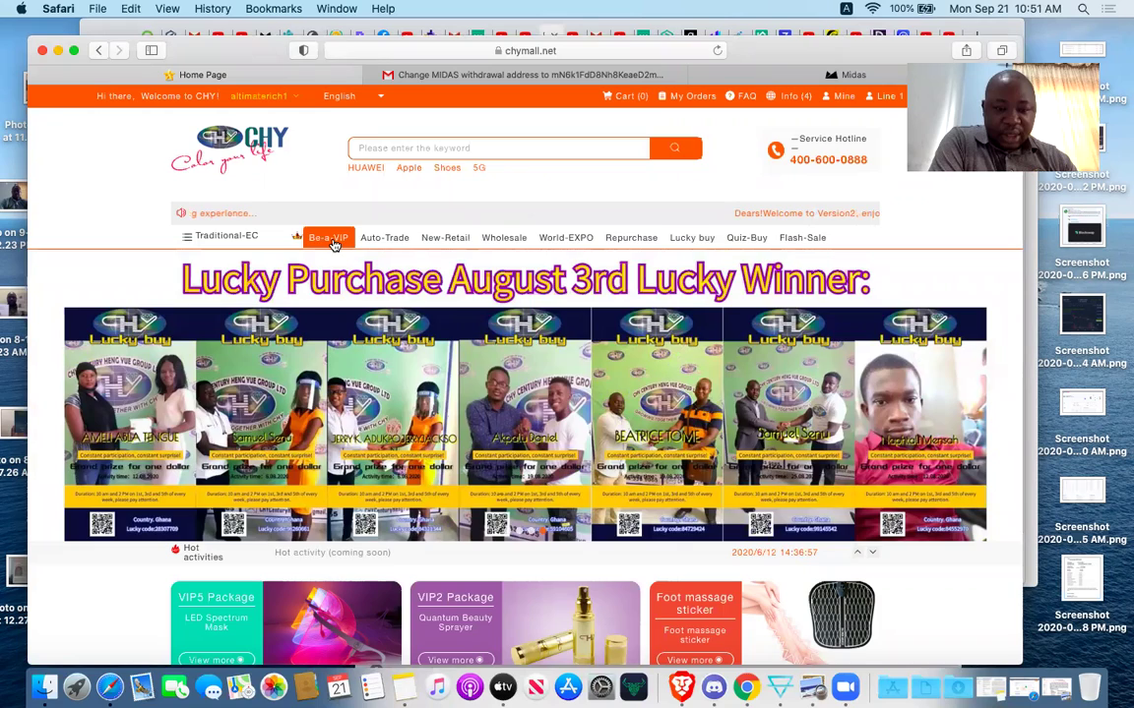
pyautogui.scroll(-10, 495, 622)
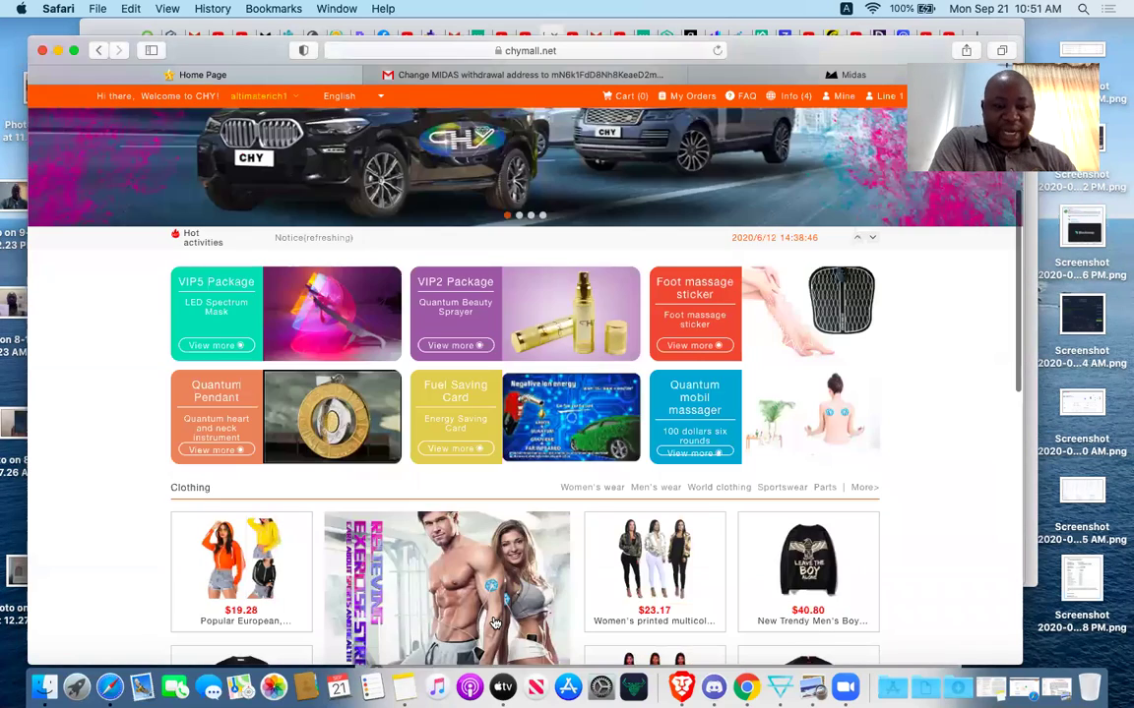
pyautogui.scroll(10, 495, 622)
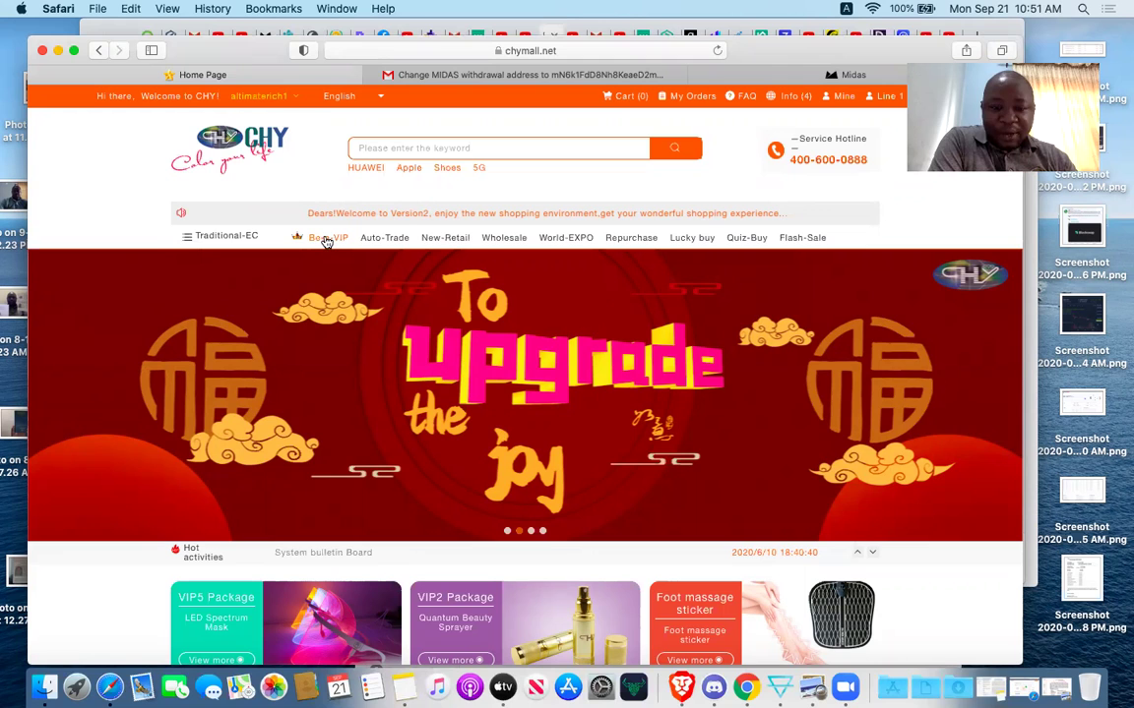
# From Be-a-VIP, open the $100 VIP3 package, choose quantity One and Buy now.
pyautogui.click(327, 241)
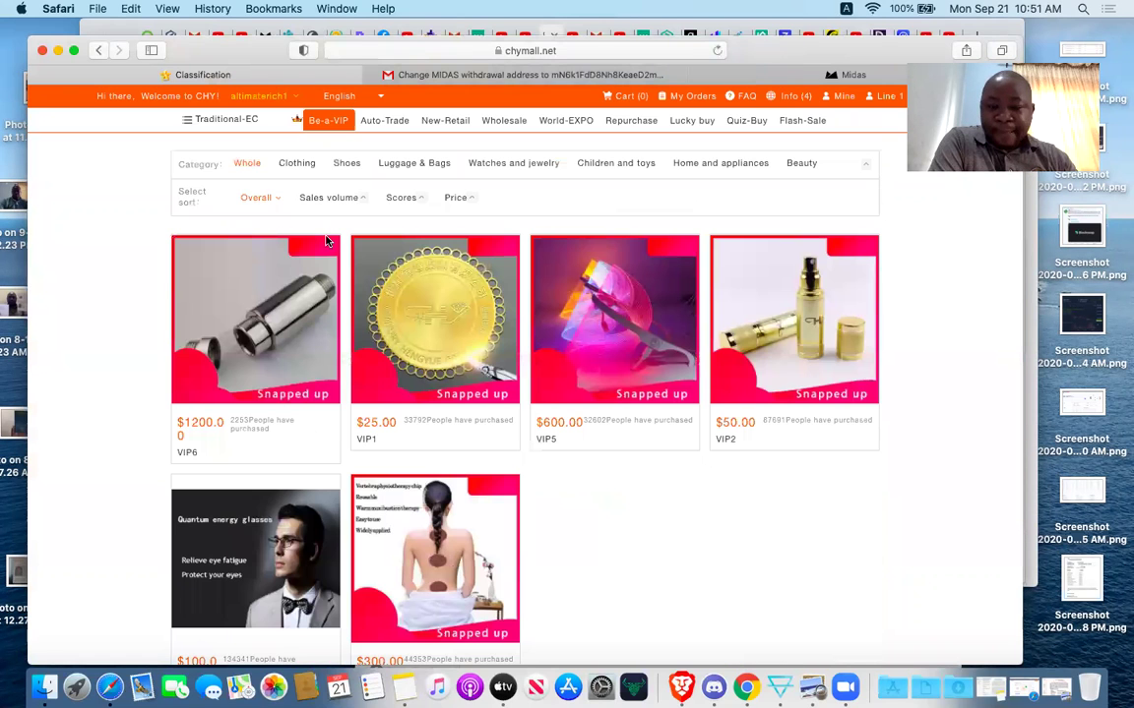
pyautogui.scroll(-2, 326, 240)
pyautogui.scroll(-5, 325, 240)
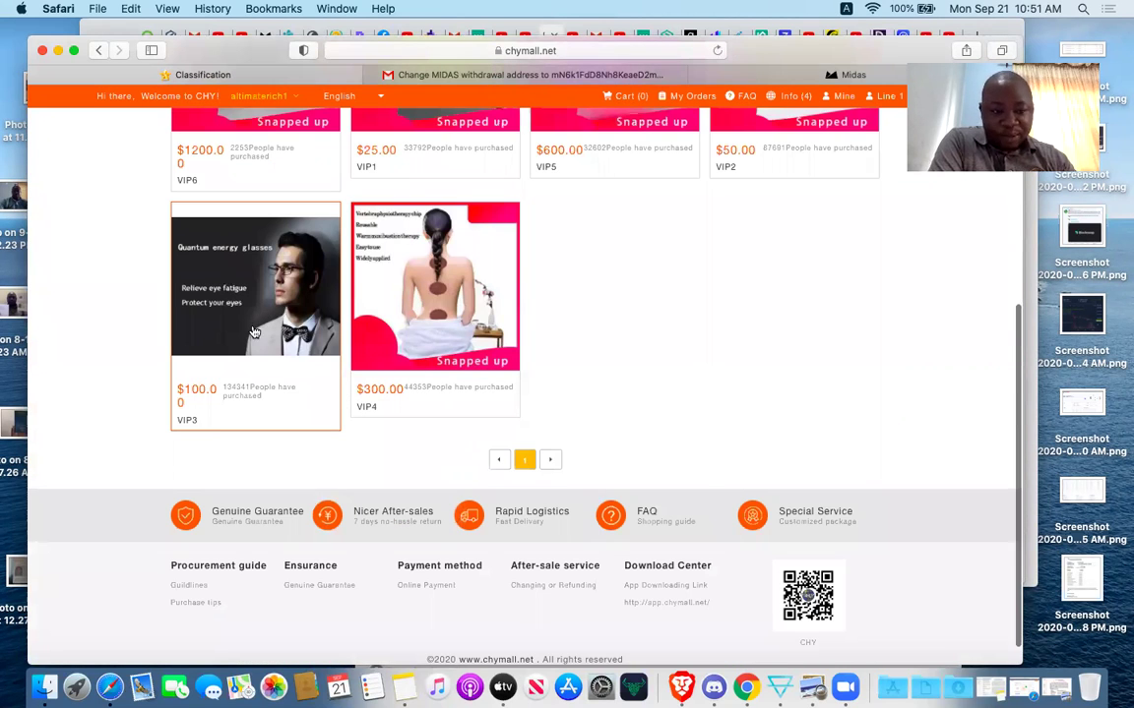
pyautogui.click(223, 291)
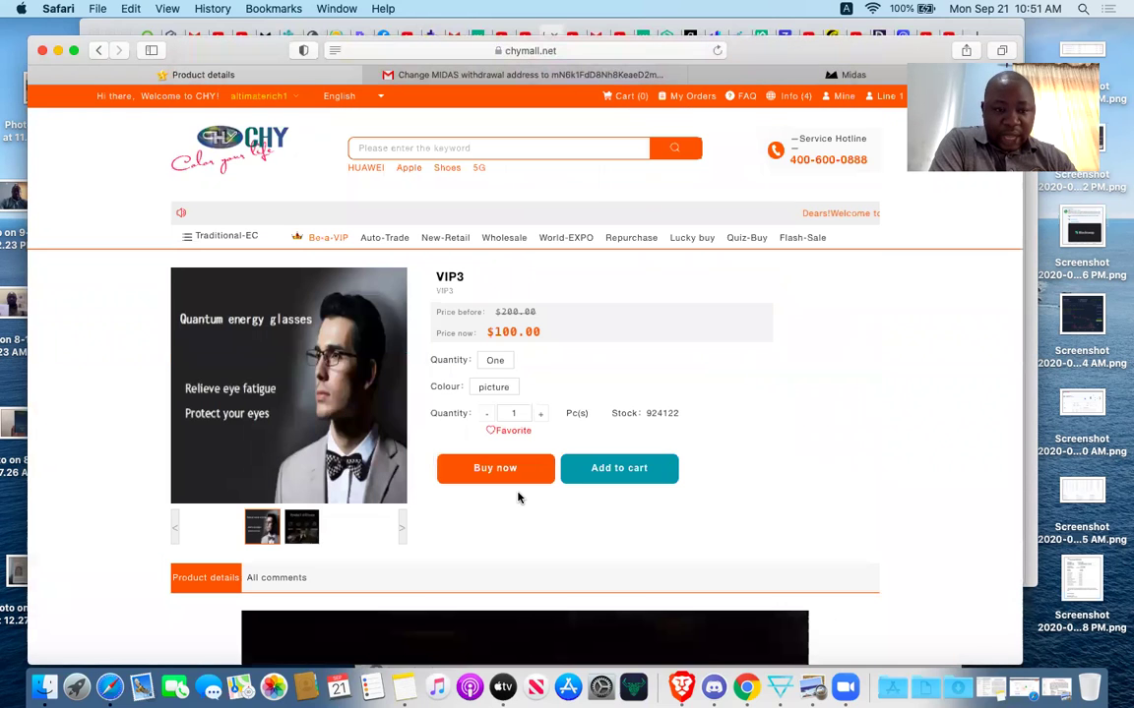
pyautogui.click(496, 358)
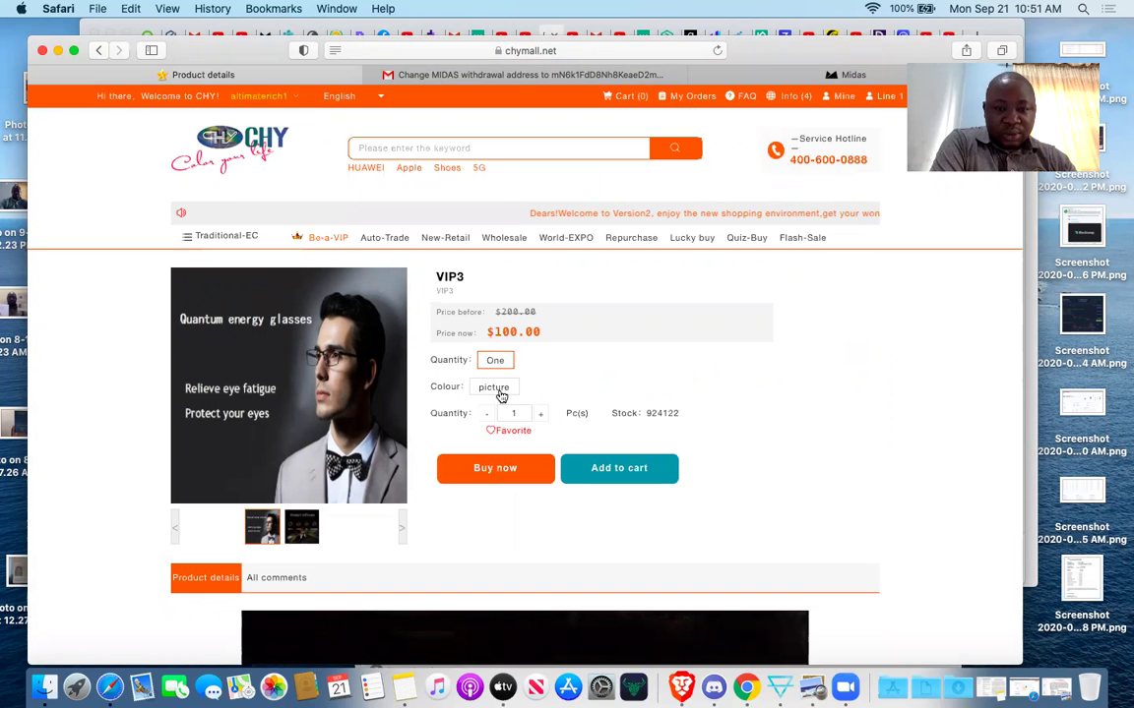
pyautogui.click(518, 477)
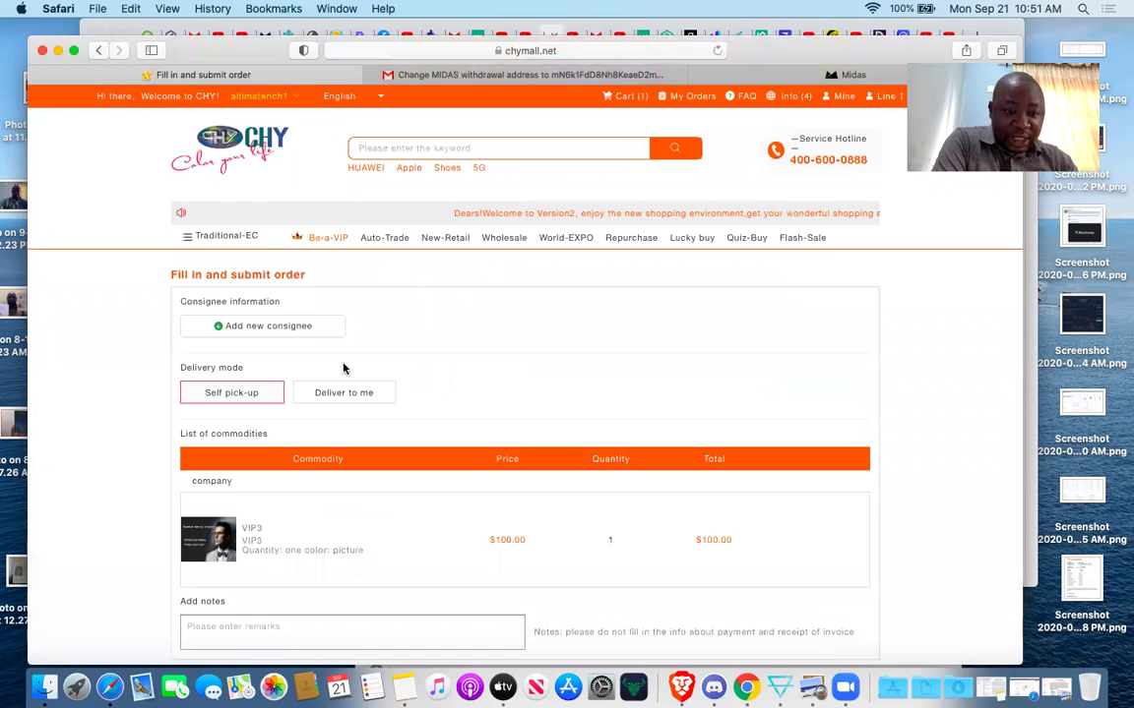
# Set the delivery mode to Self pick-up and try Continue to pay, which asks for an address.
pyautogui.scroll(-2, 456, 458)
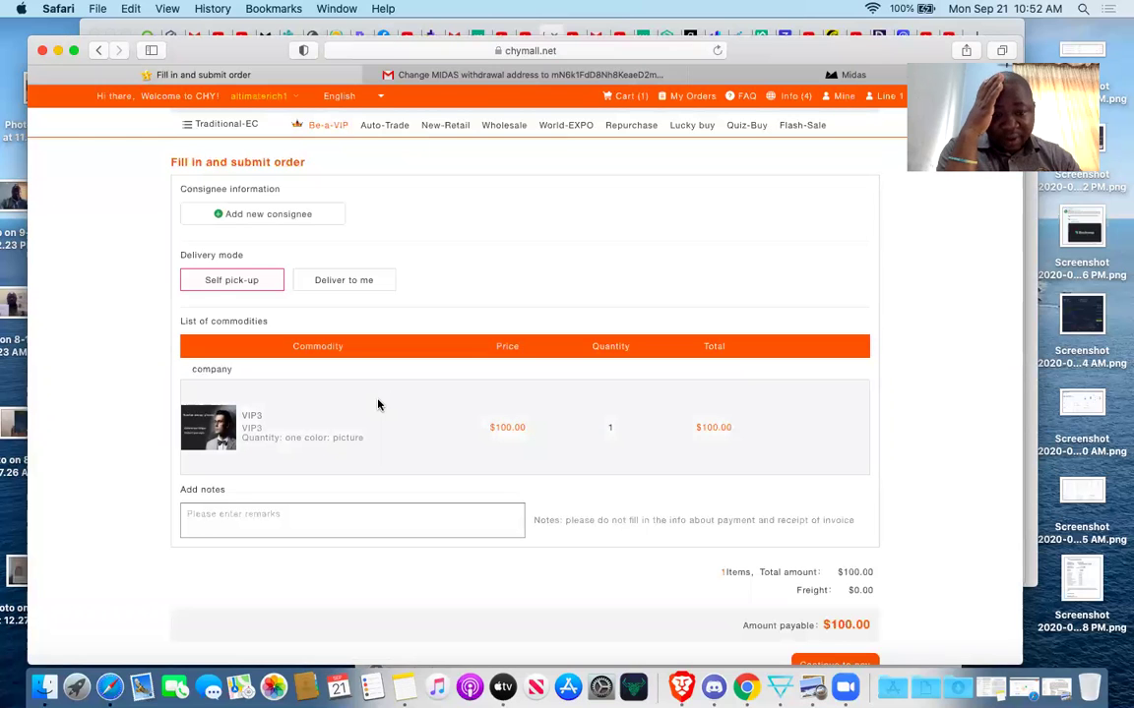
pyautogui.scroll(-4, 377, 404)
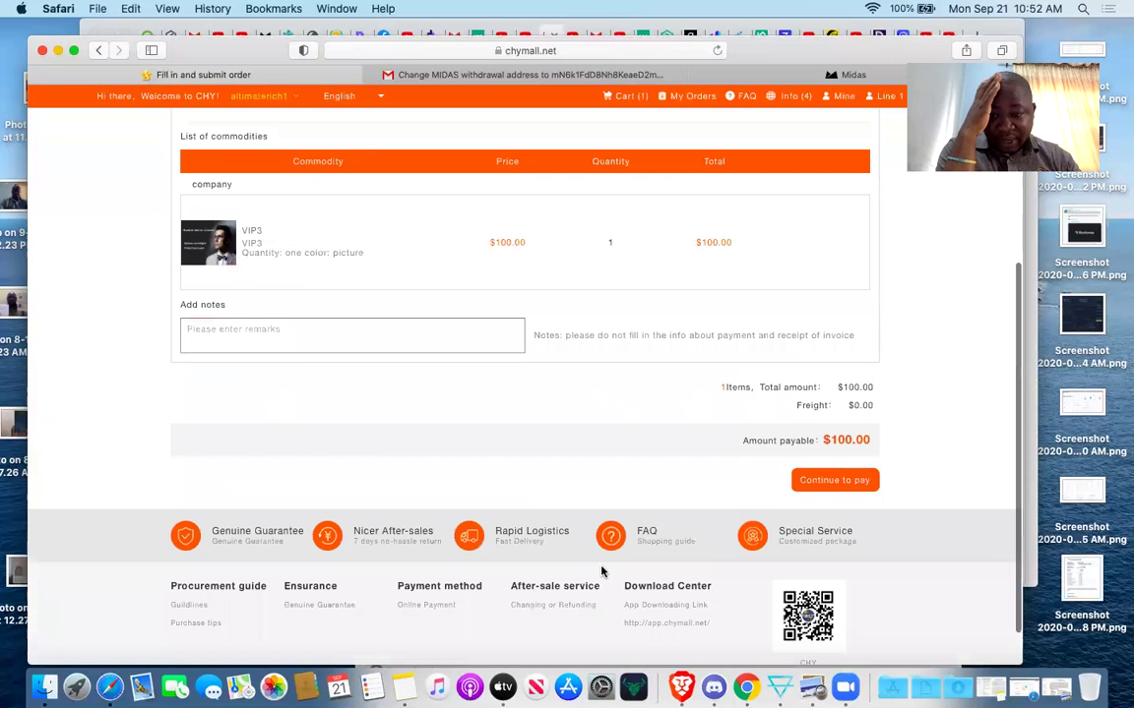
pyautogui.click(815, 484)
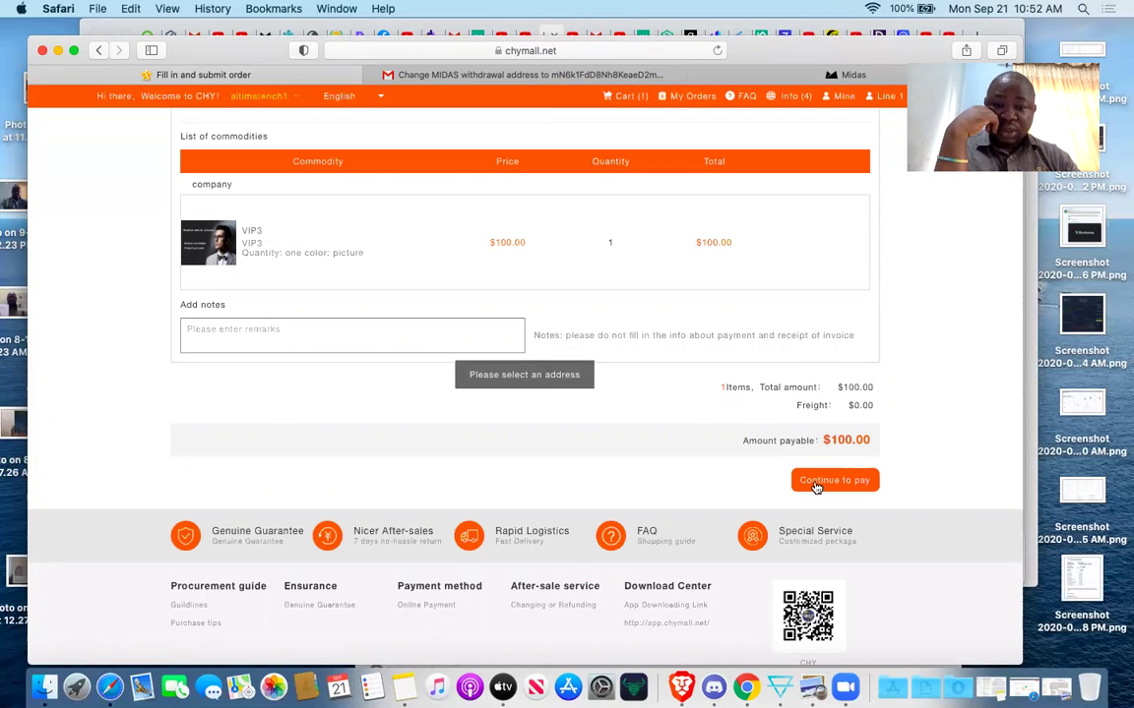
pyautogui.scroll(5, 502, 402)
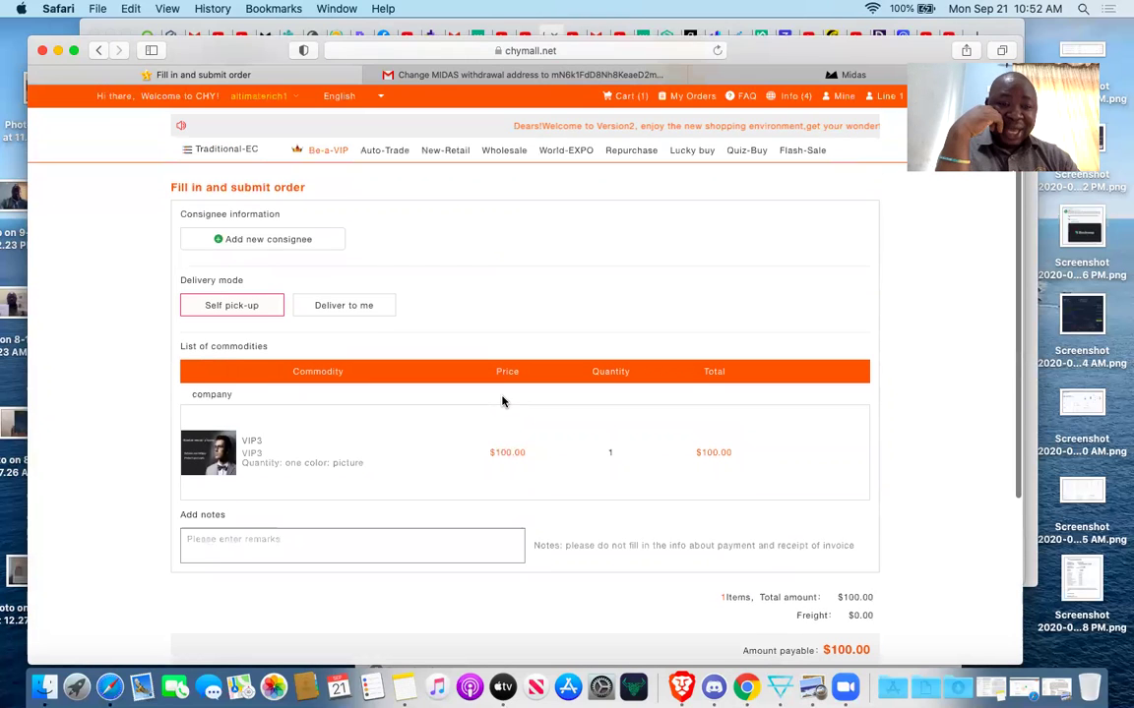
pyautogui.click(257, 307)
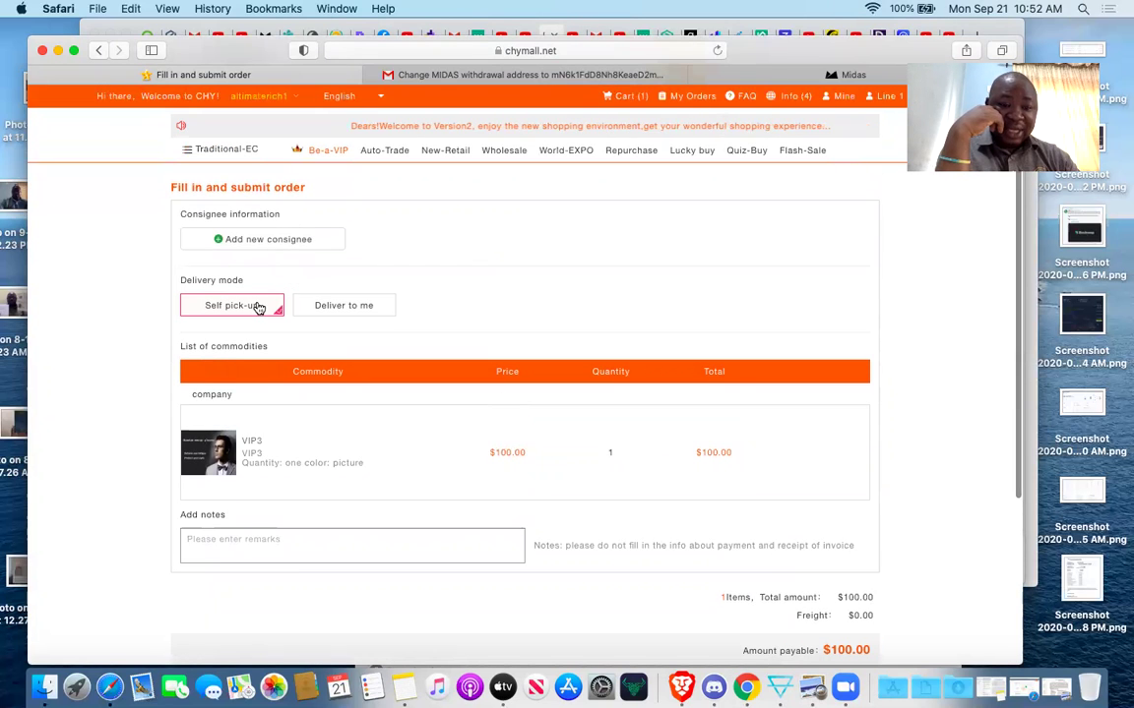
pyautogui.scroll(-2, 513, 450)
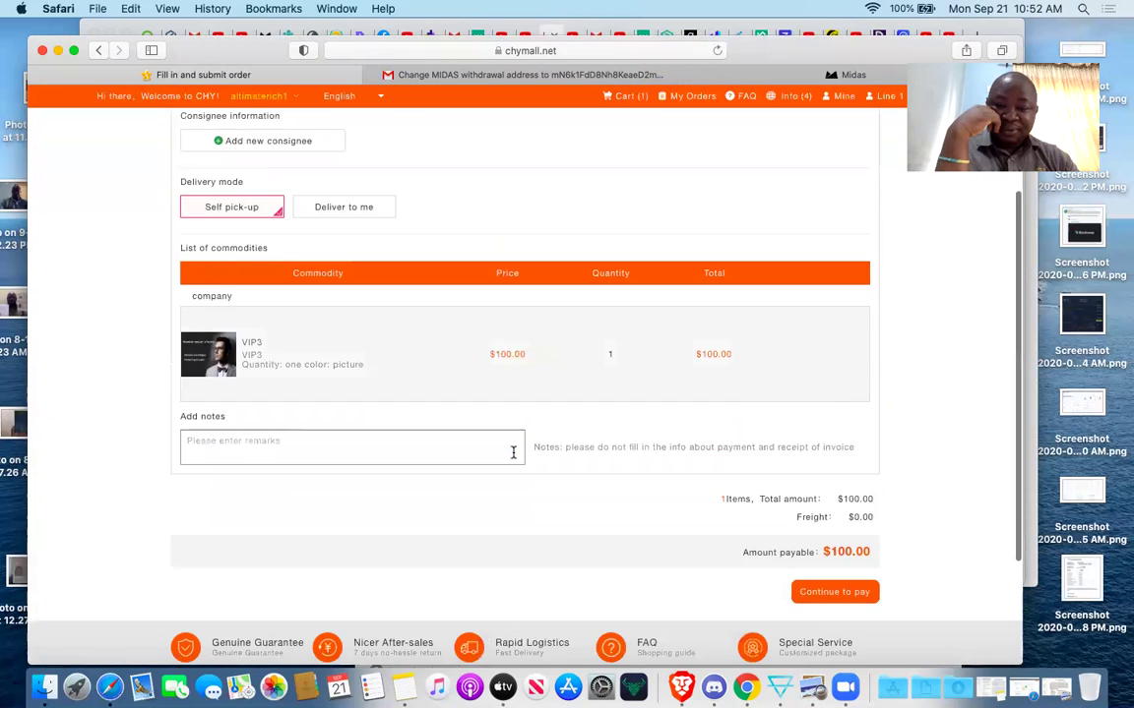
pyautogui.scroll(-2, 513, 451)
pyautogui.click(832, 496)
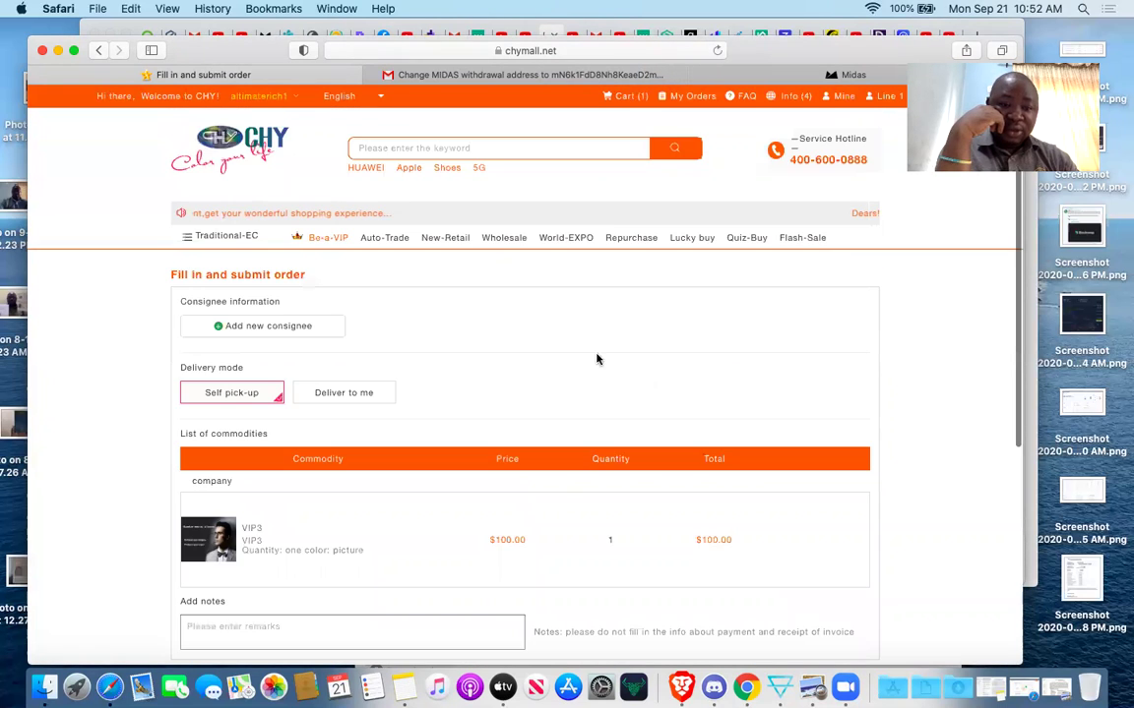
# Add a new consignee and enter the consignee's full name.
pyautogui.click(304, 325)
pyautogui.click(477, 305)
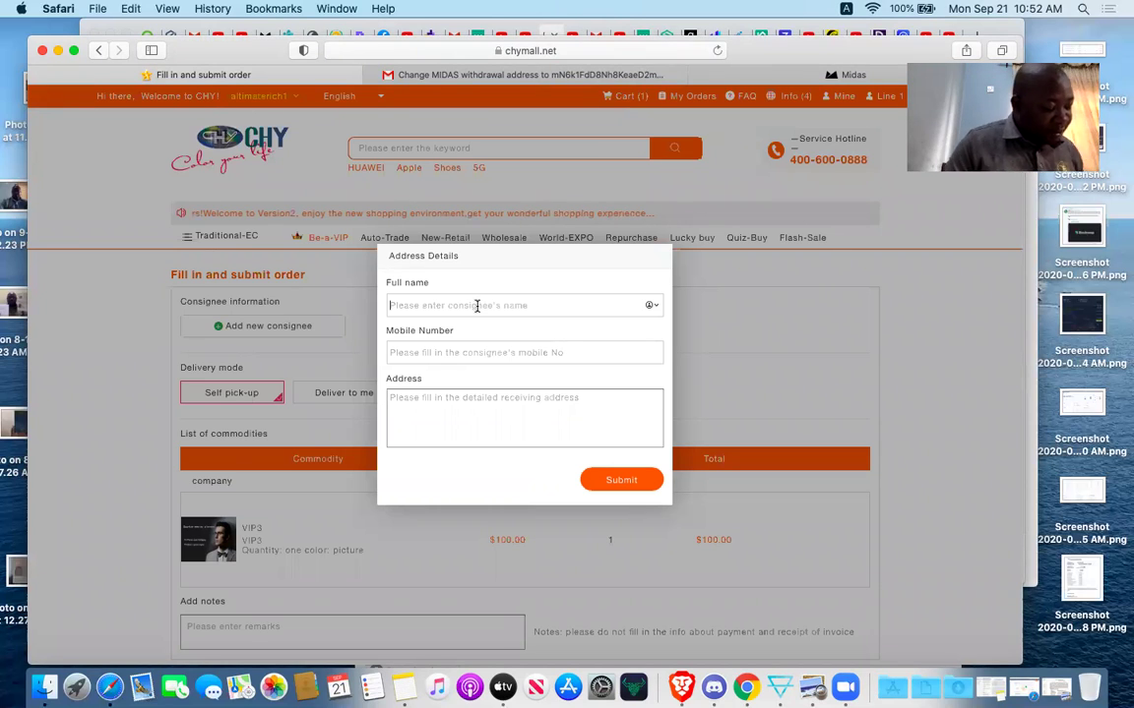
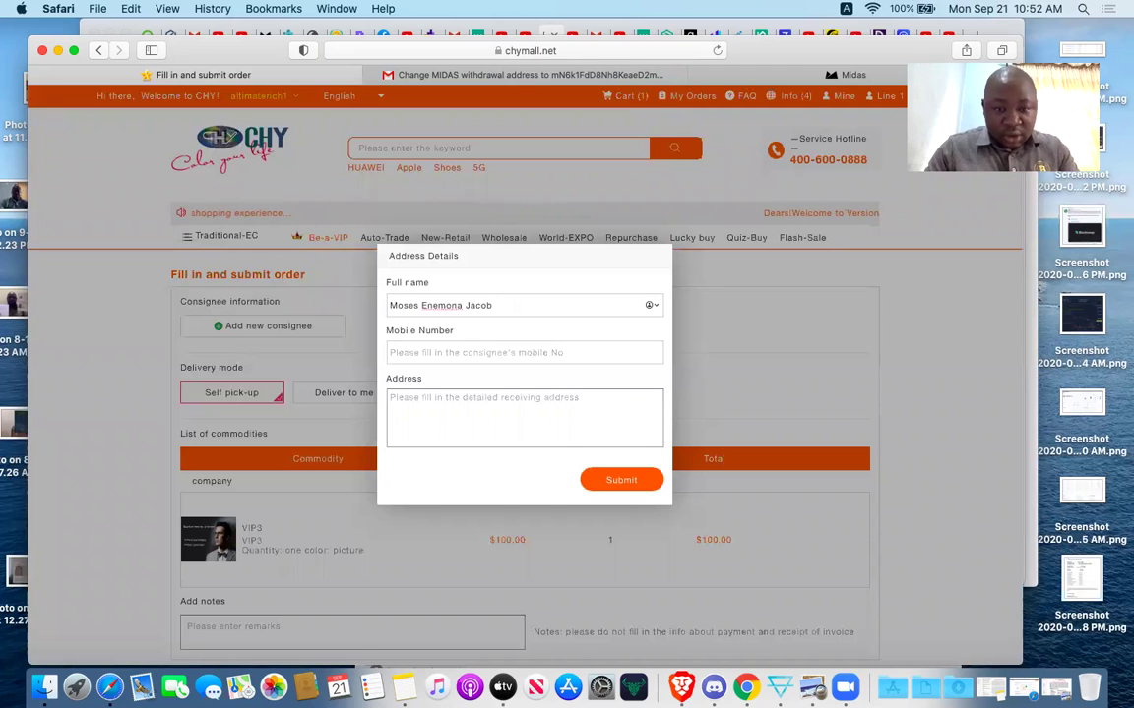
# Fill in the consignee's mobile number and street address.
pyautogui.click(473, 352)
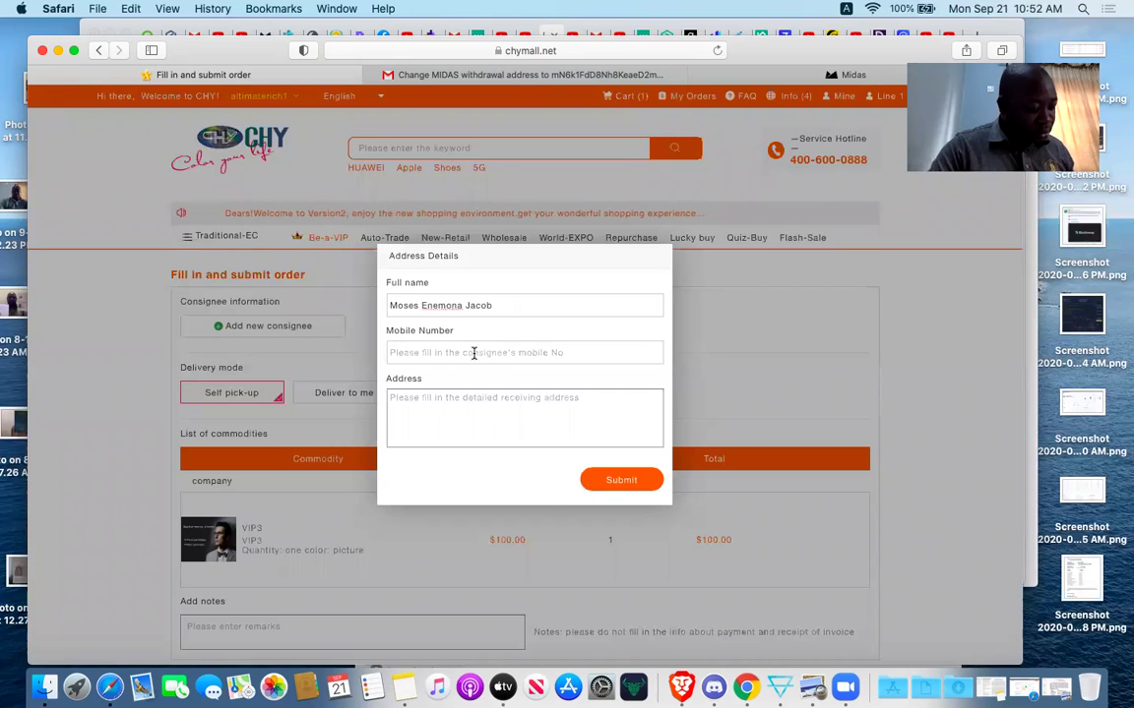
pyautogui.click(474, 353)
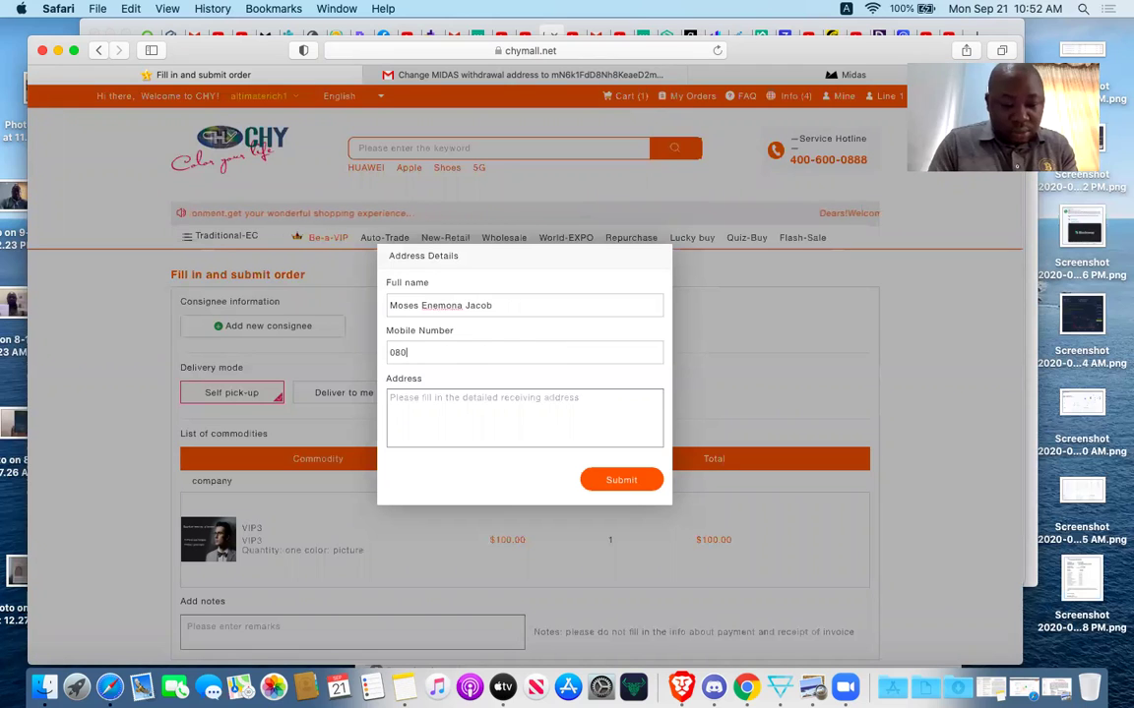
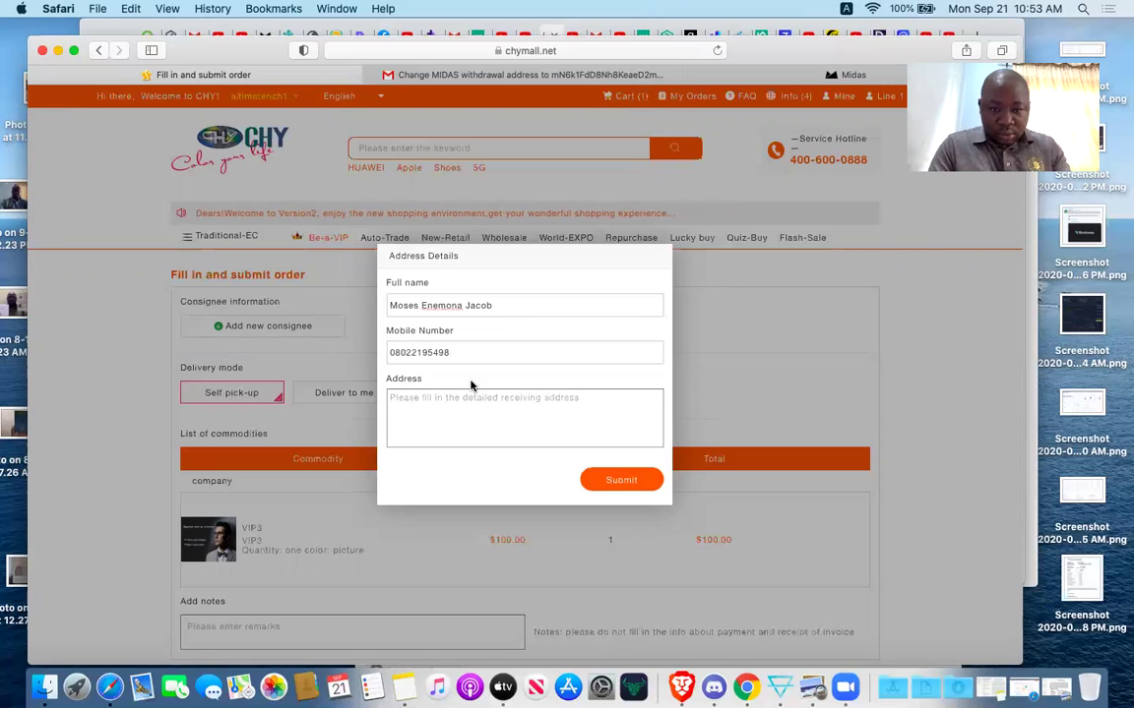
pyautogui.click(464, 414)
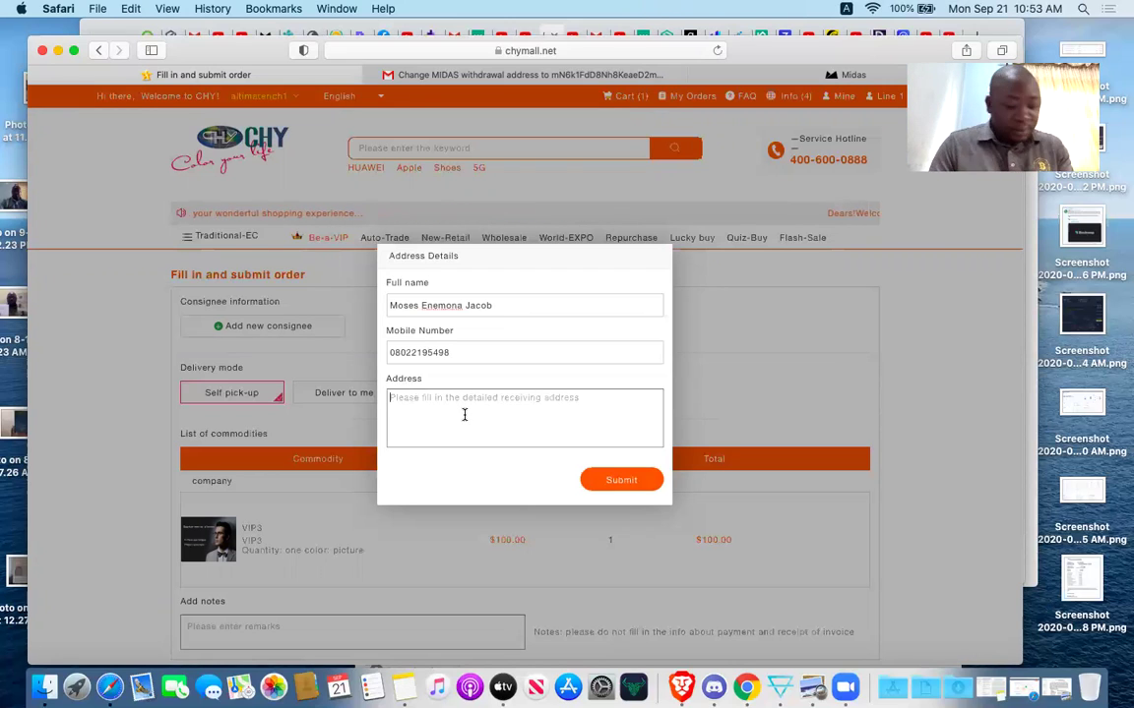
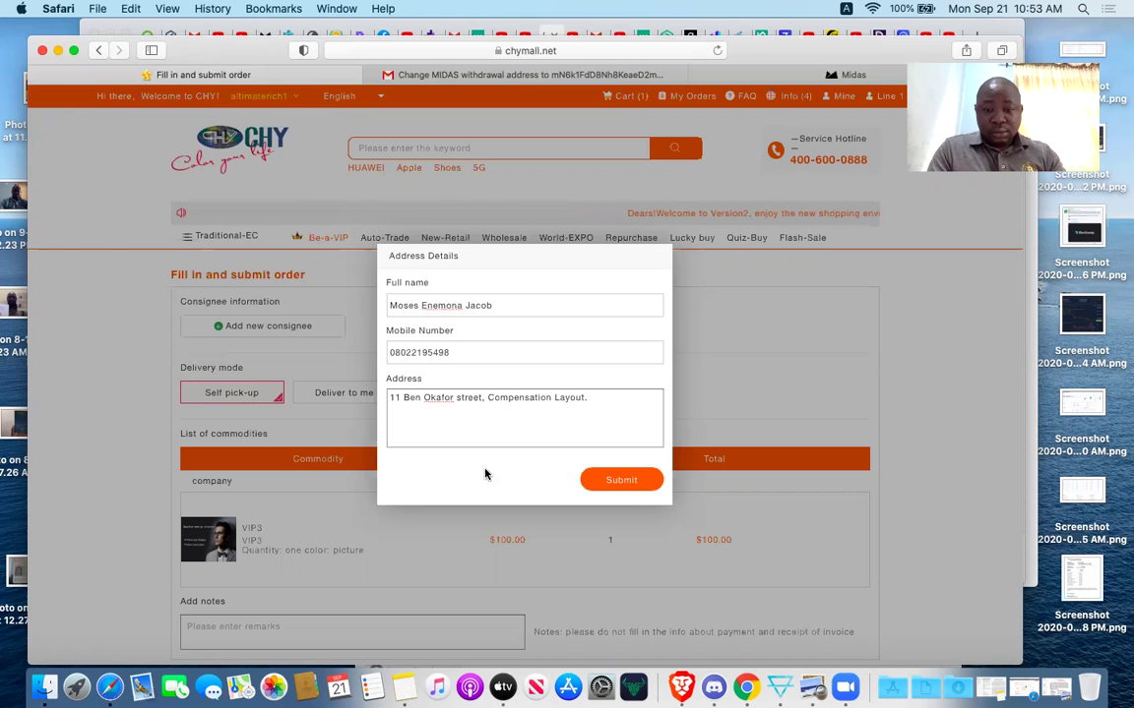
# Submit the consignee details and continue to the $100.00 consumption-points payment page.
pyautogui.click(602, 488)
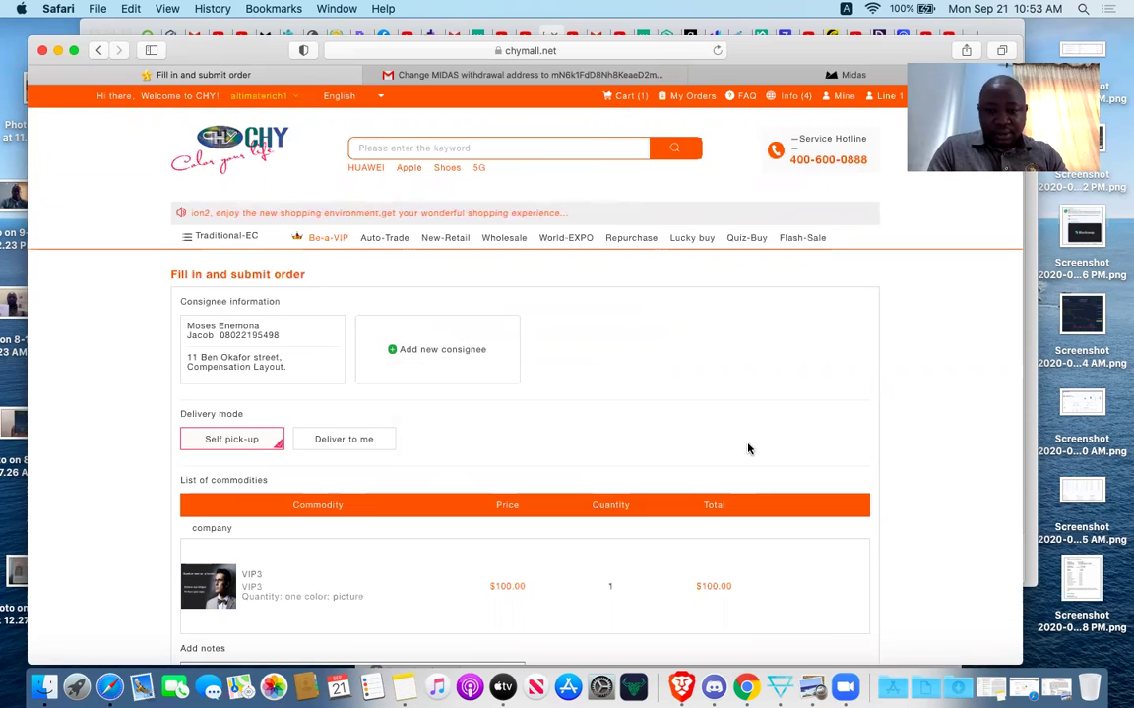
pyautogui.scroll(-3, 748, 449)
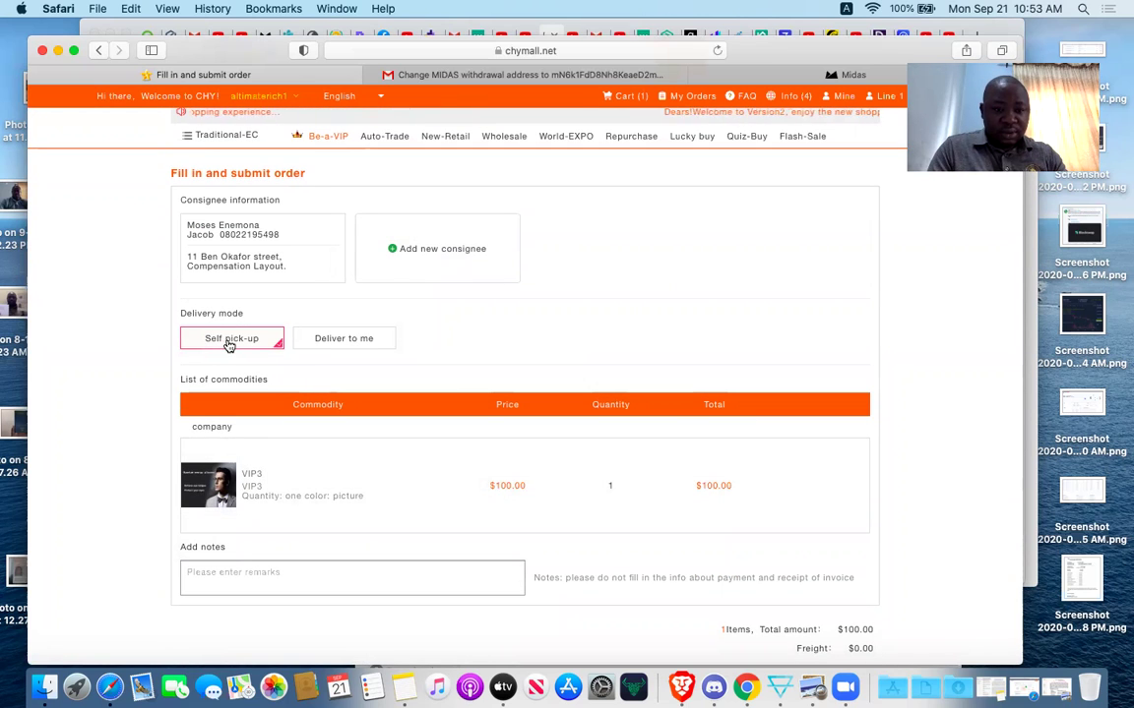
pyautogui.scroll(-2, 411, 390)
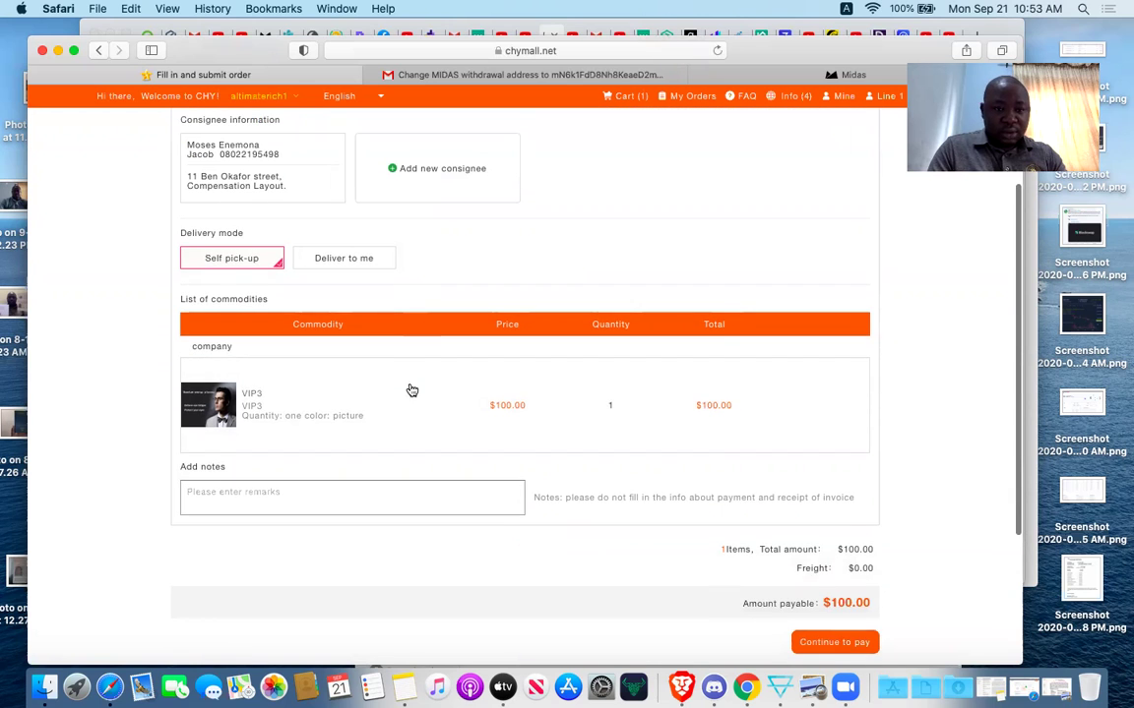
pyautogui.scroll(-5, 409, 388)
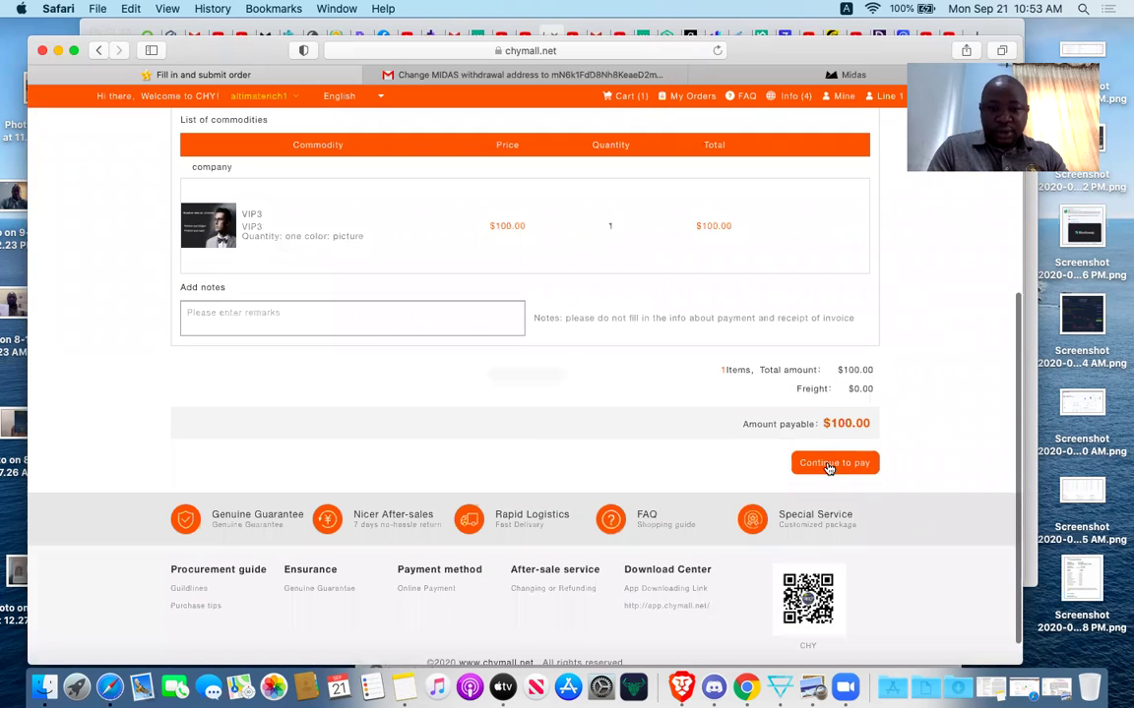
pyautogui.scroll(7, 677, 354)
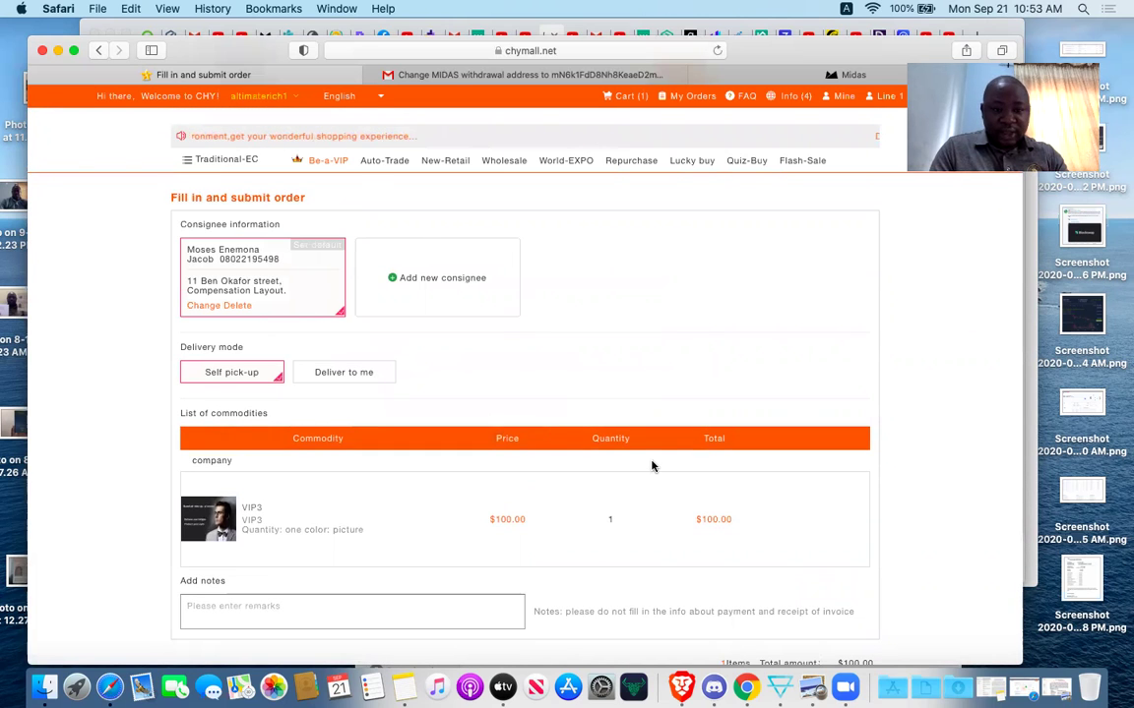
pyautogui.scroll(-3, 652, 465)
pyautogui.click(833, 578)
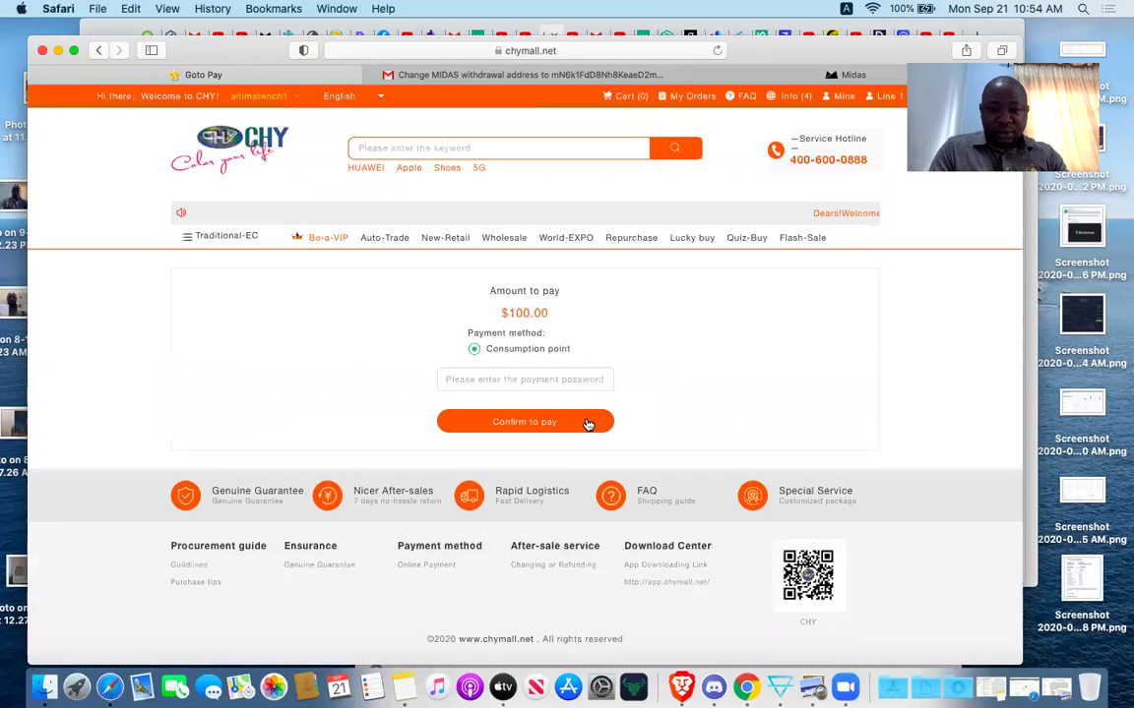
# Enter the payment password, confirm the $100 consumption-points payment, and decline saving the password.
pyautogui.click(532, 380)
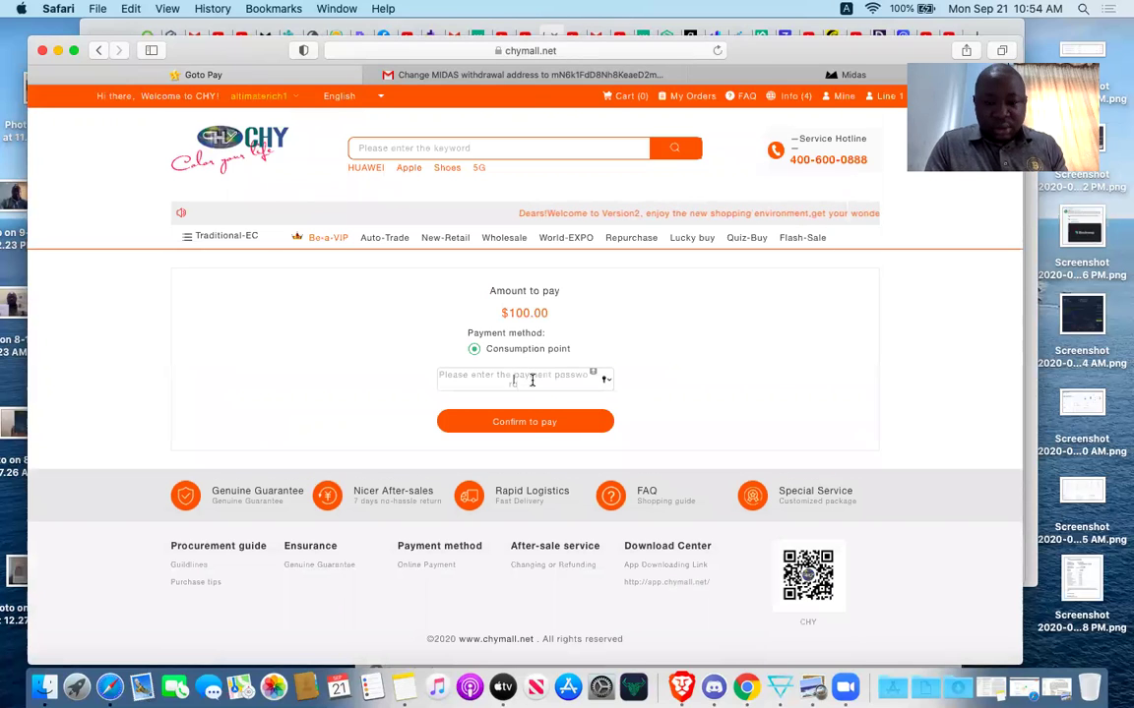
pyautogui.write('1')
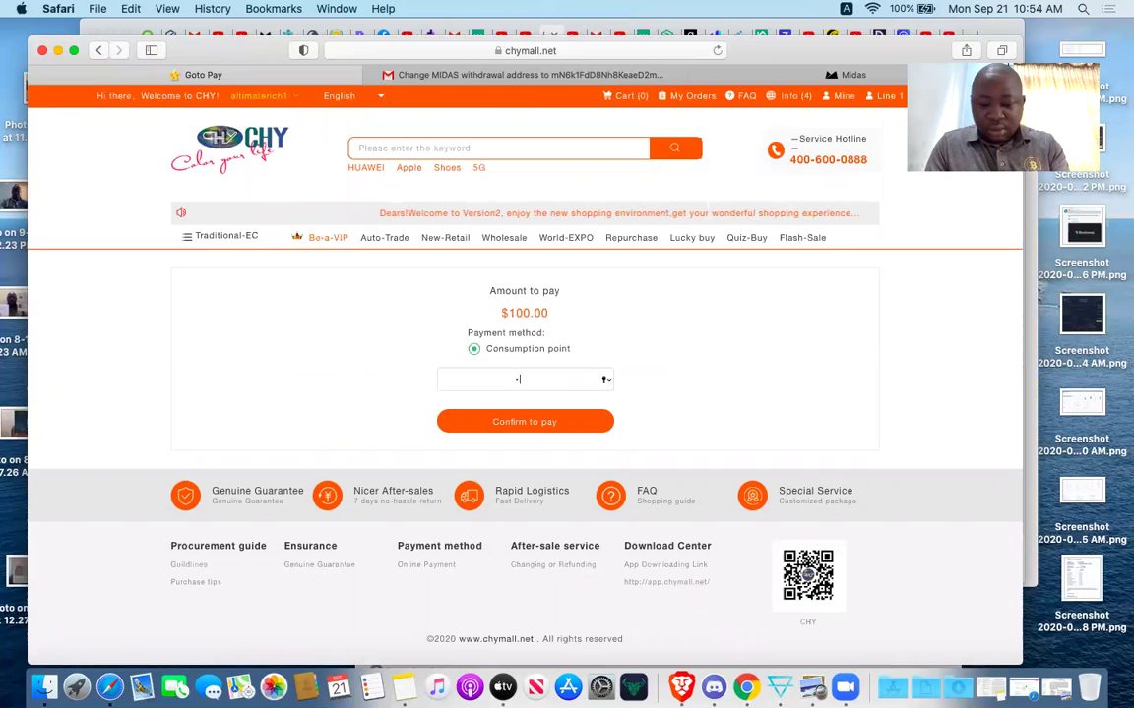
pyautogui.write('23456')
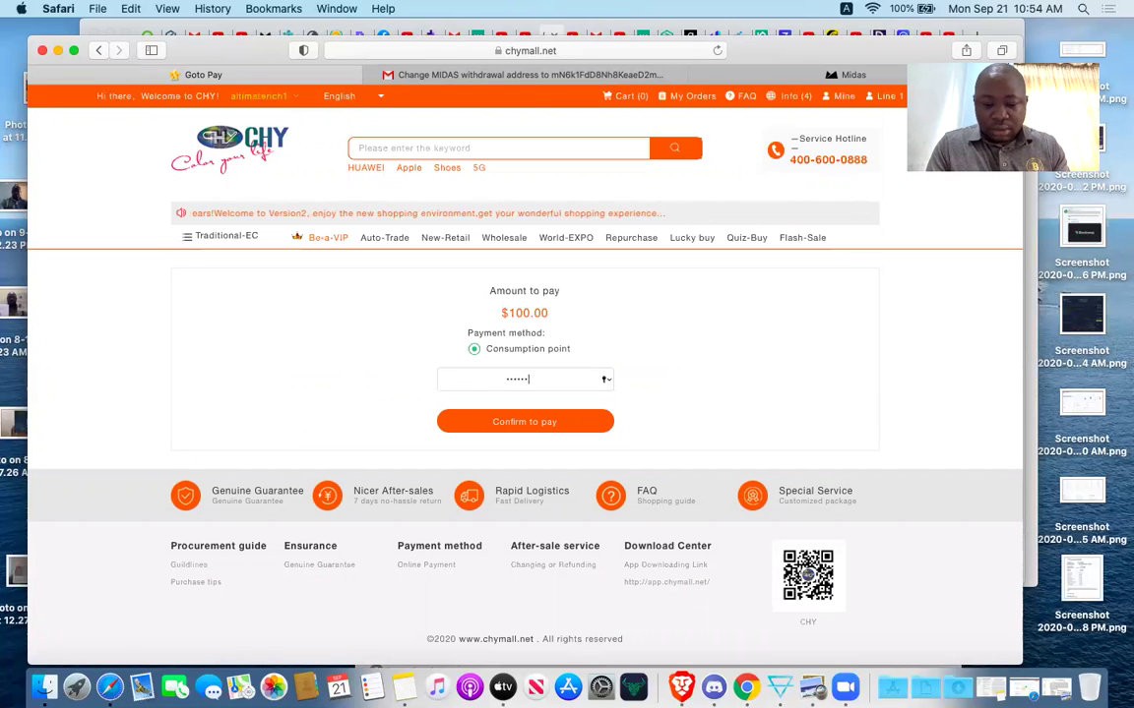
pyautogui.write('78901')
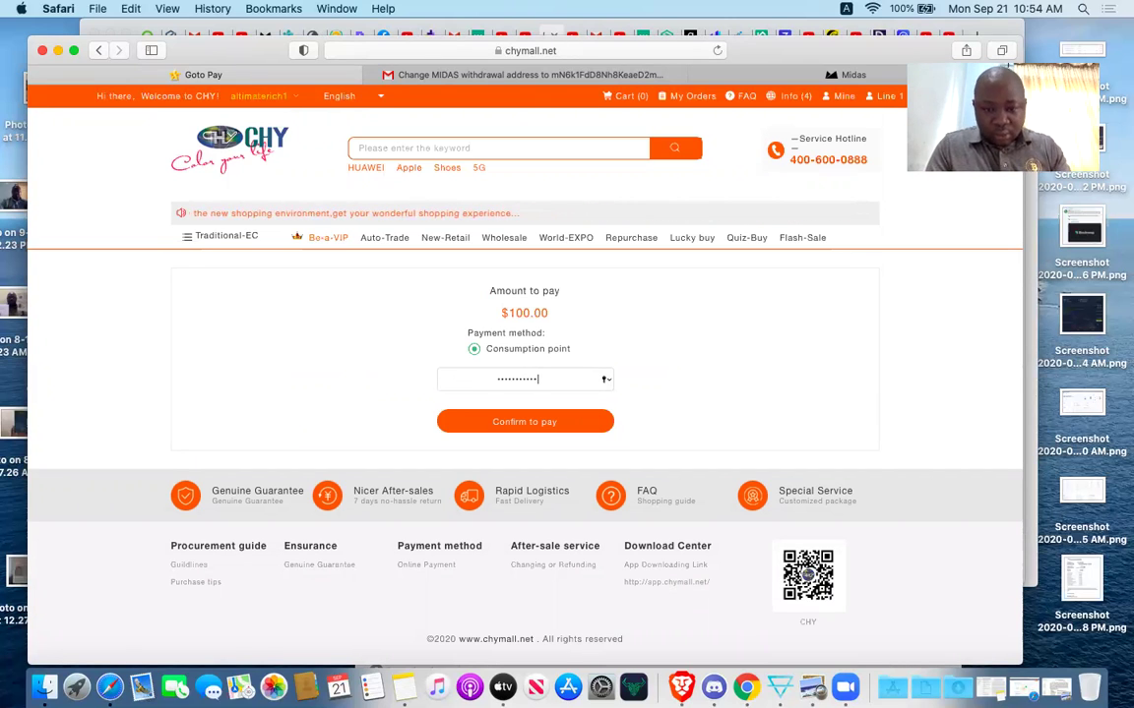
pyautogui.click(536, 424)
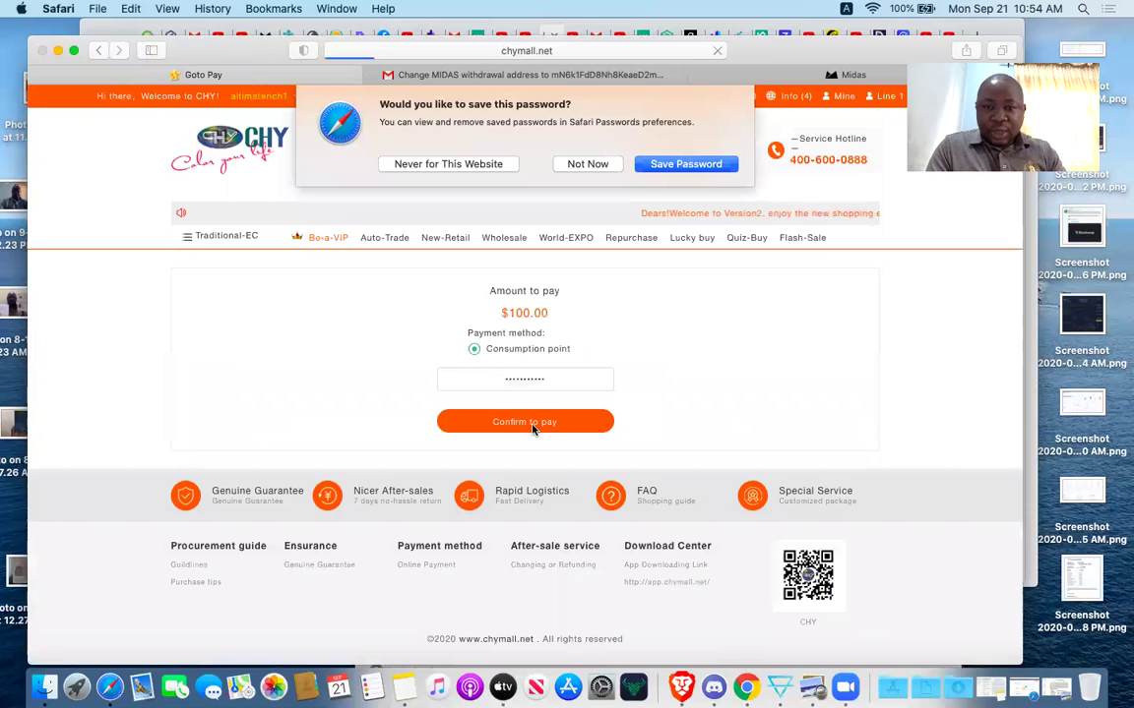
pyautogui.click(587, 164)
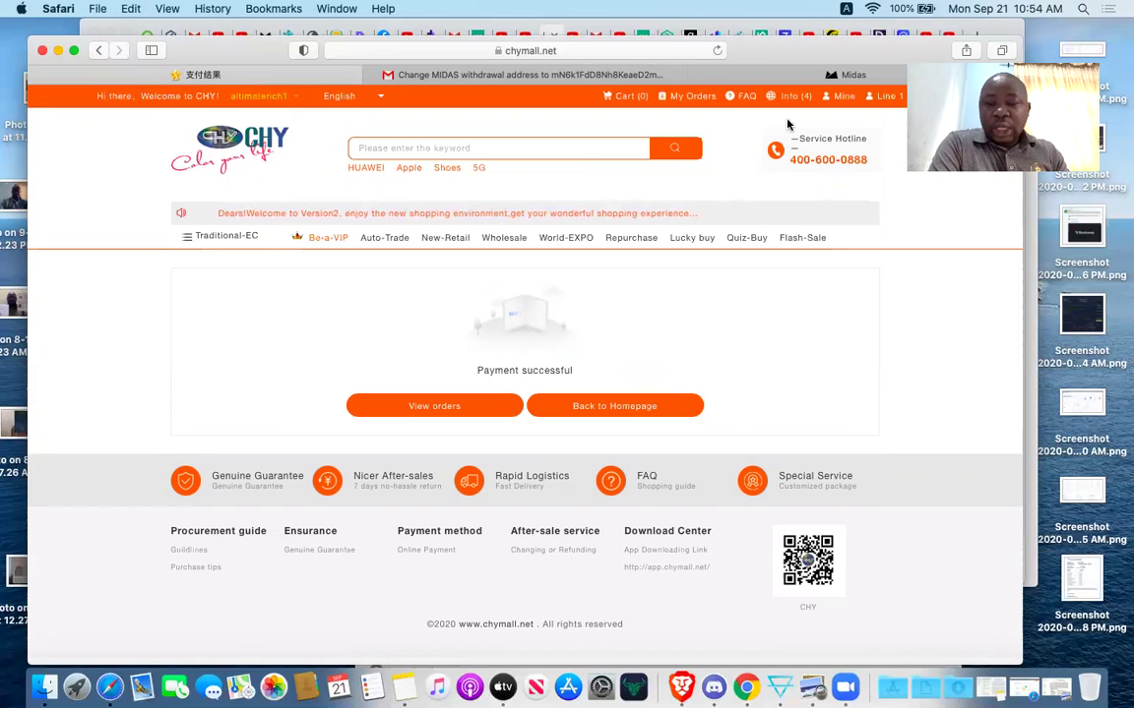
# Review the VIP3 order in My Orders, then check the profile's VIP3 level and 100.00 consumption points.
pyautogui.click(699, 98)
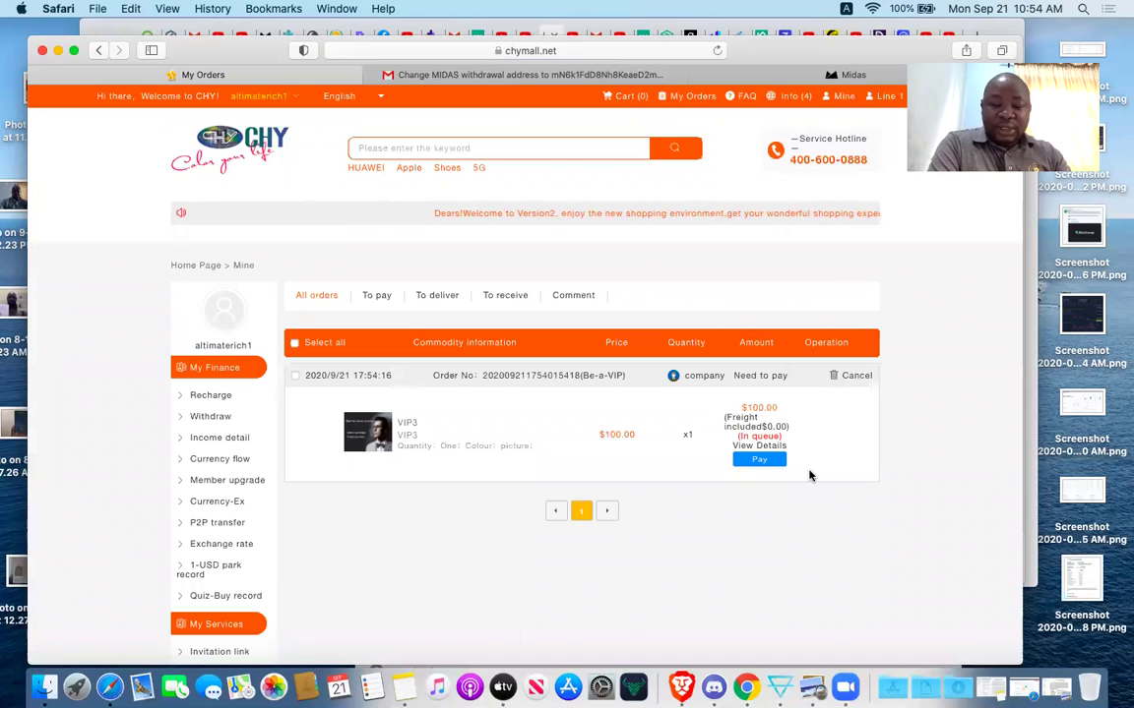
pyautogui.scroll(-1, 809, 475)
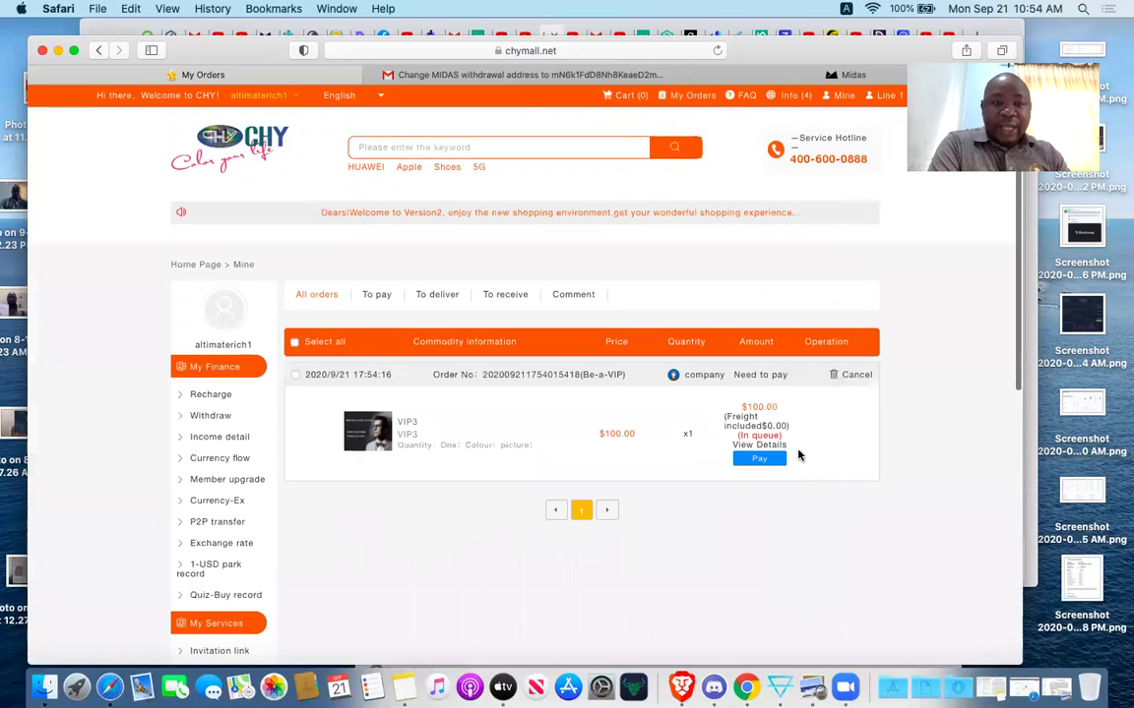
pyautogui.moveTo(252, 100)
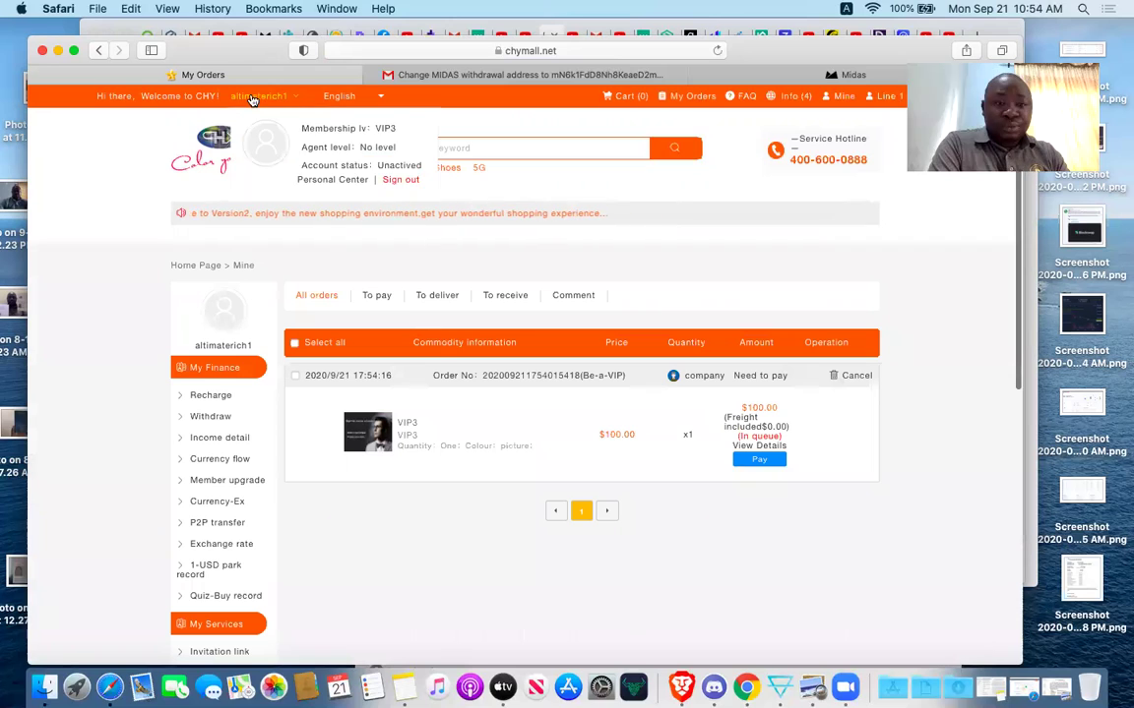
pyautogui.click(844, 98)
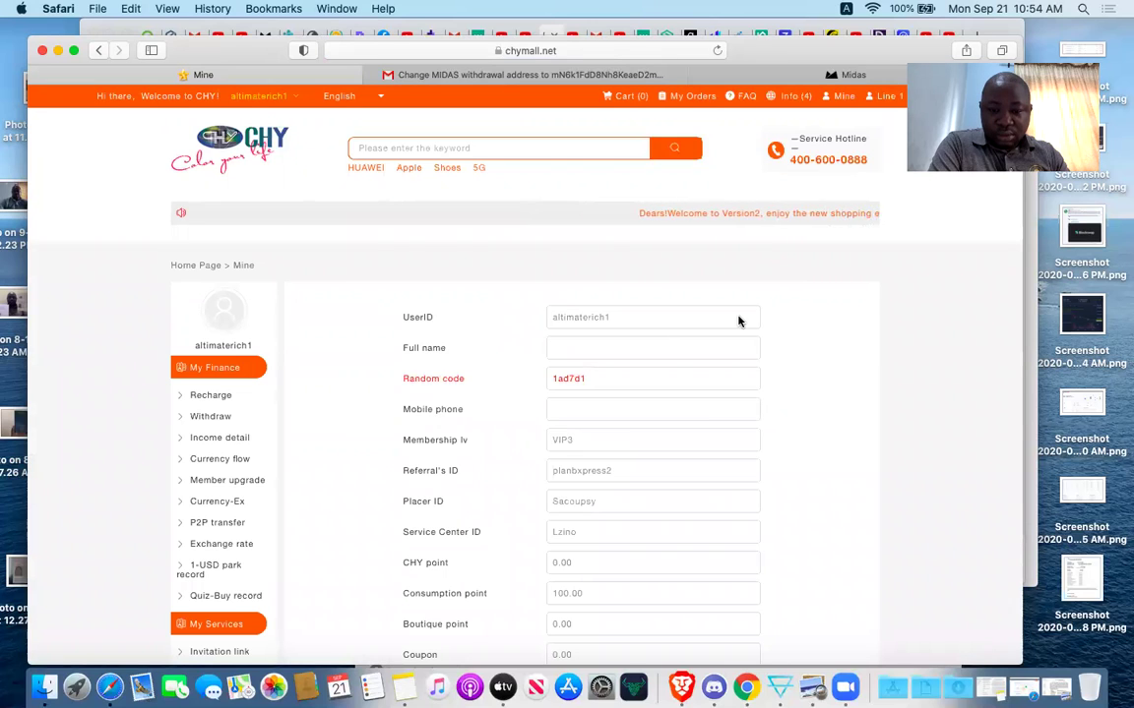
pyautogui.scroll(-3, 739, 321)
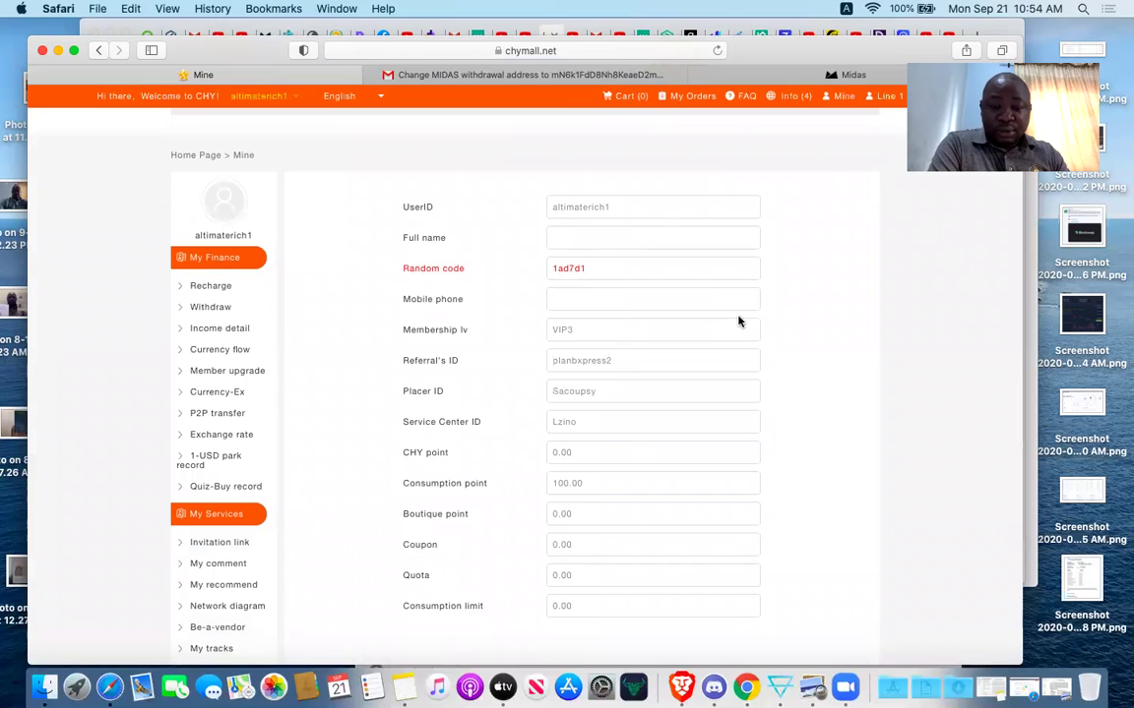
pyautogui.scroll(-1, 739, 321)
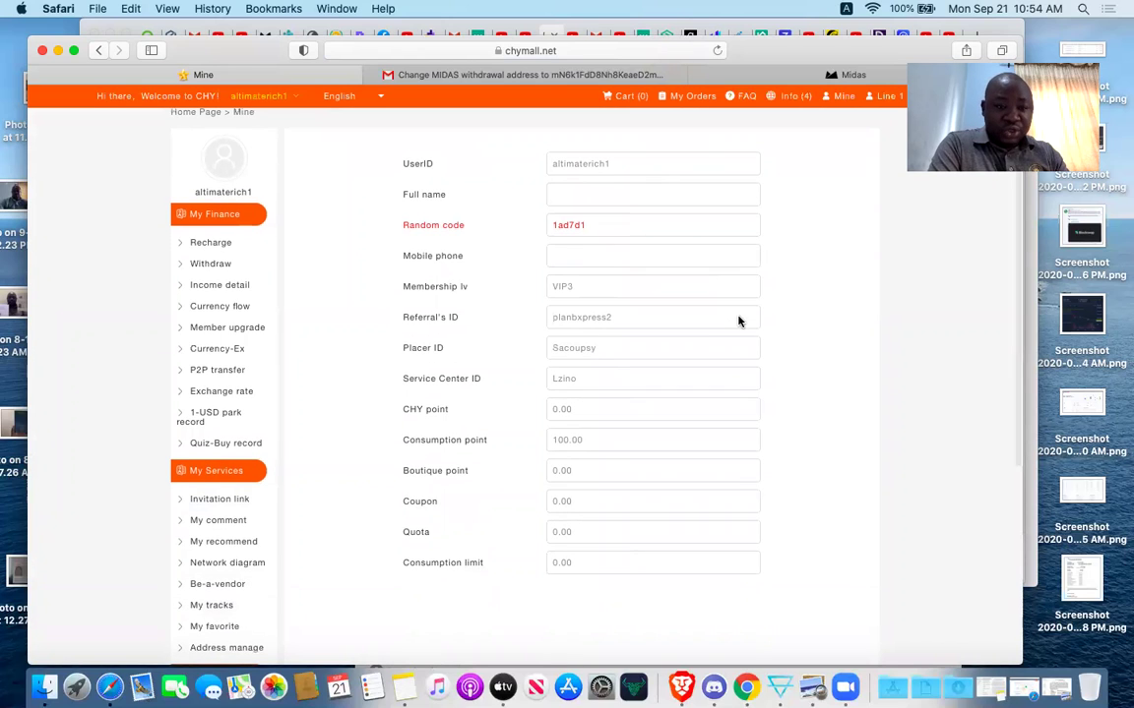
pyautogui.scroll(-1, 330, 537)
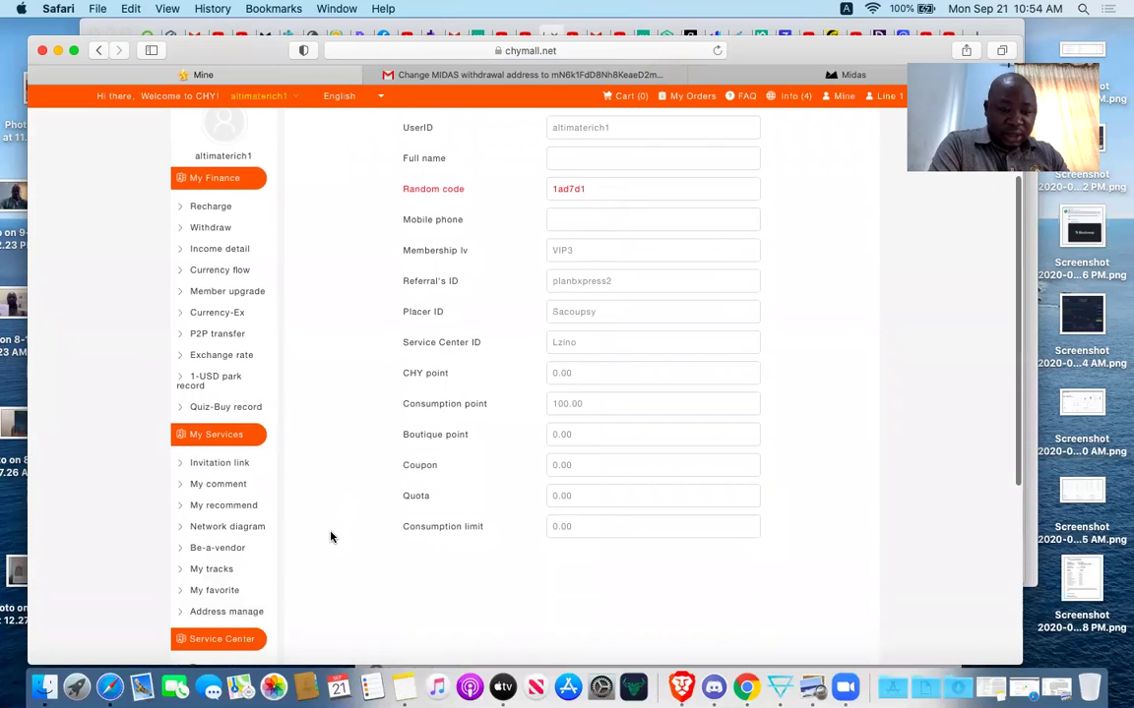
# Open the Network diagram showing this VIP3 account on top with two vacancy slots below.
pyautogui.click(235, 529)
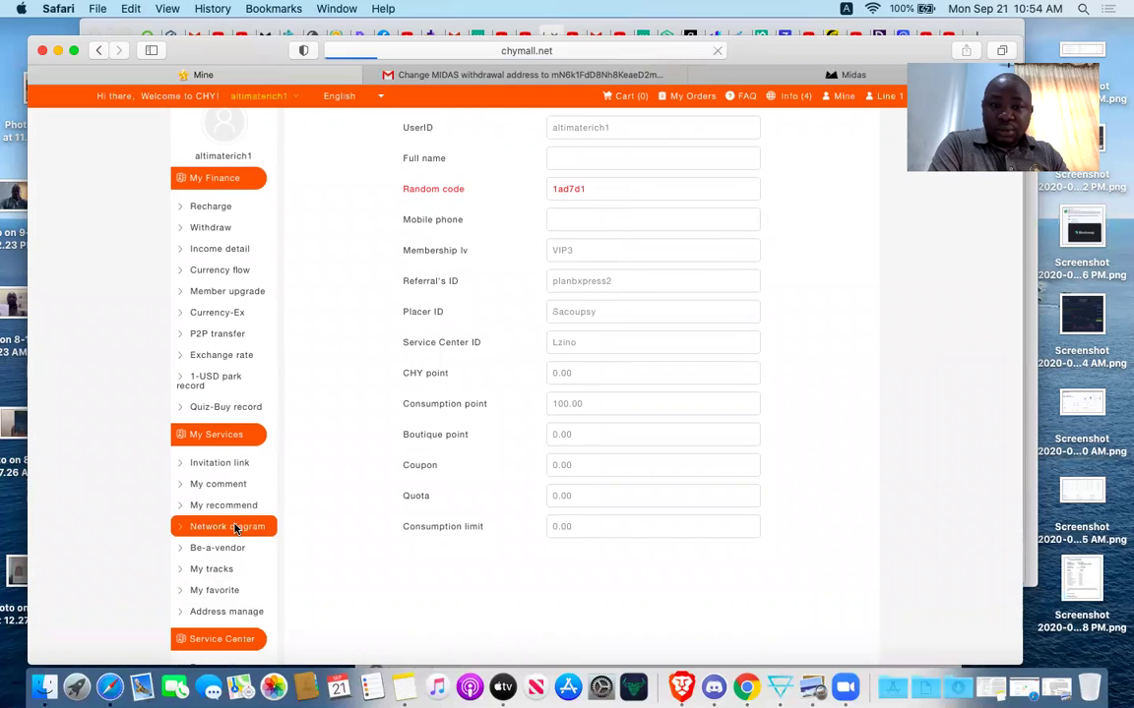
pyautogui.scroll(-1, 653, 537)
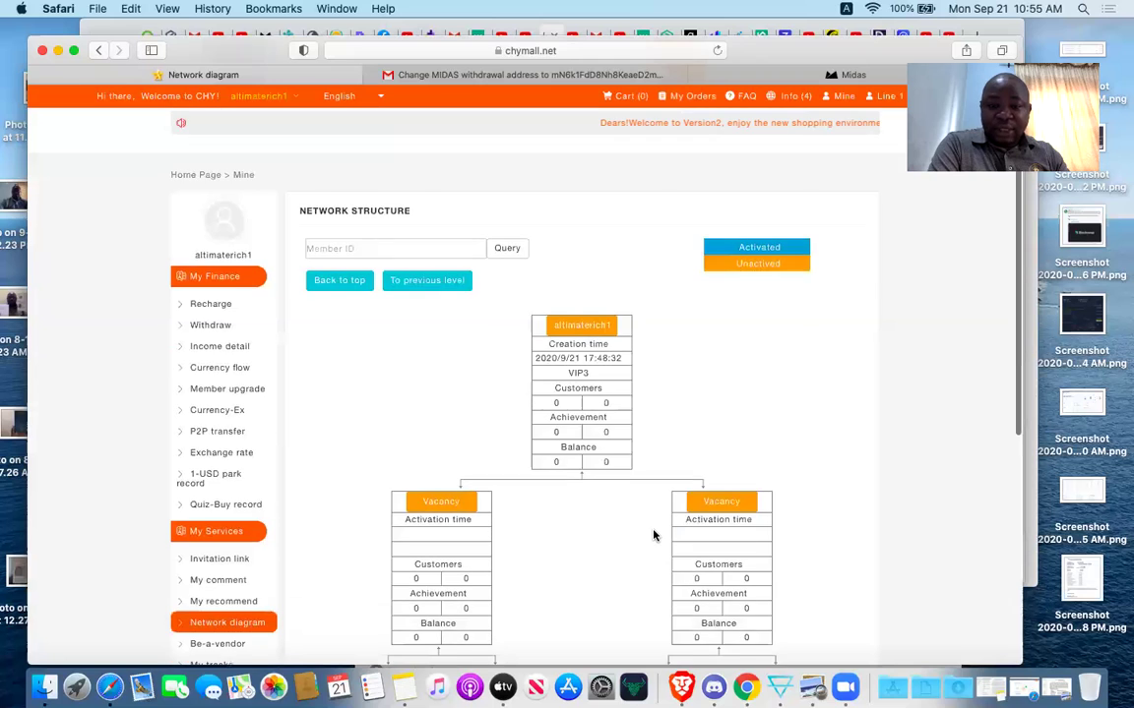
pyautogui.scroll(2, 652, 536)
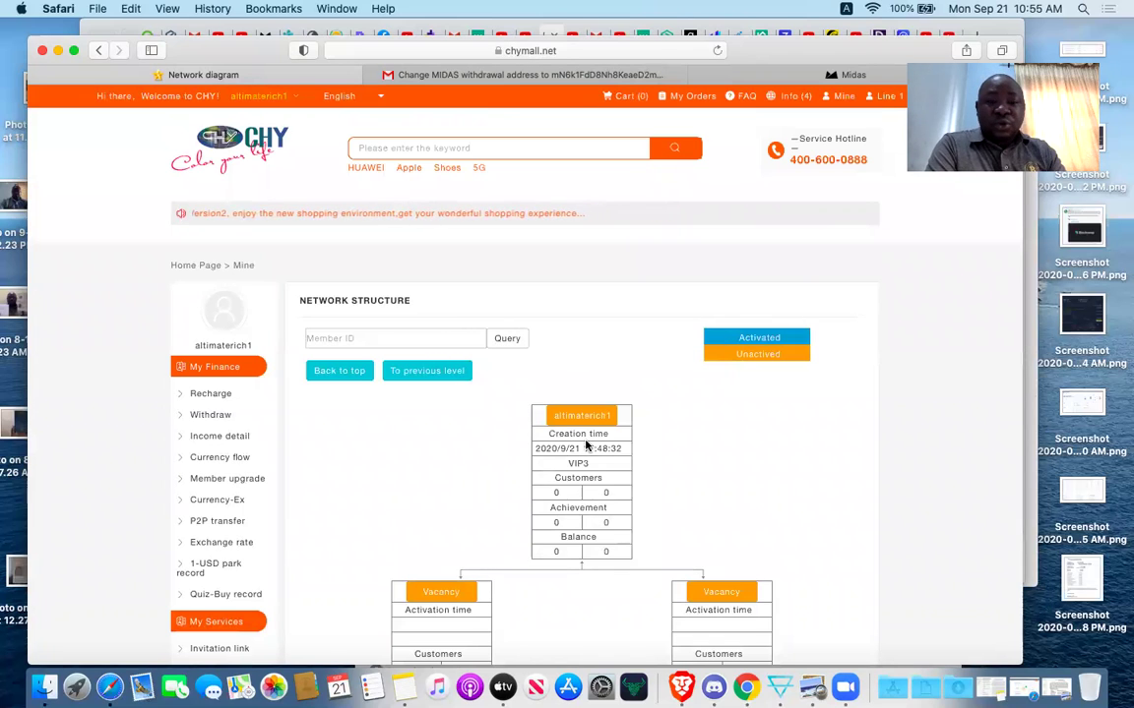
pyautogui.scroll(1, 692, 433)
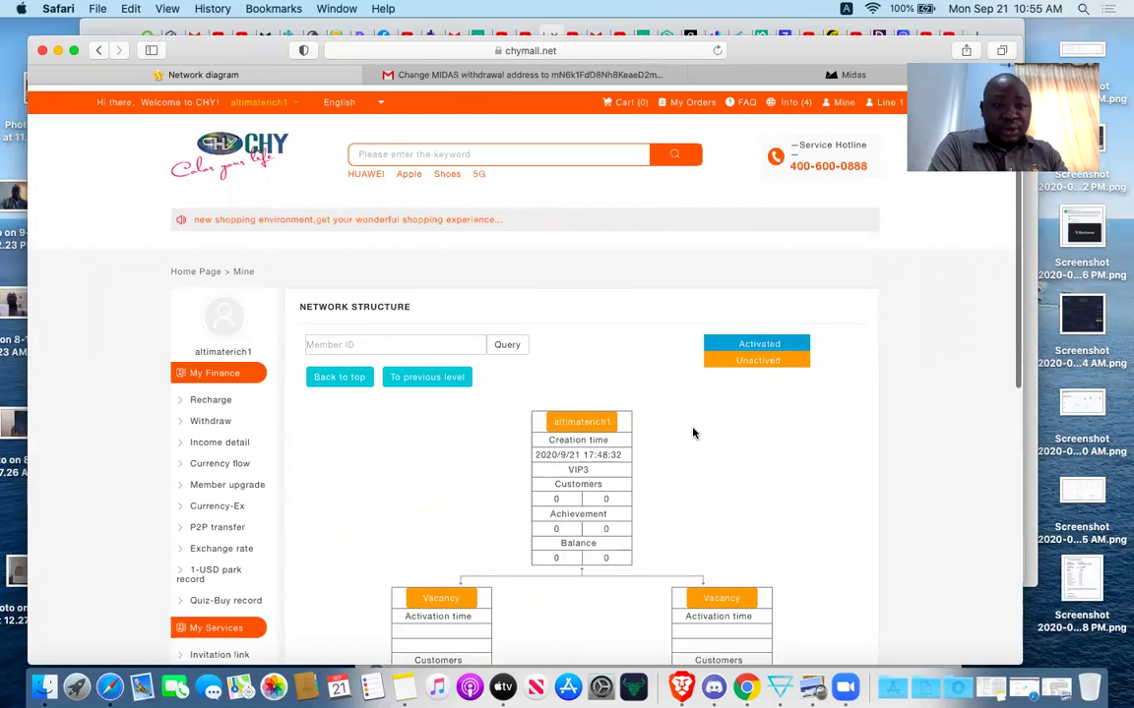
pyautogui.scroll(-1, 692, 433)
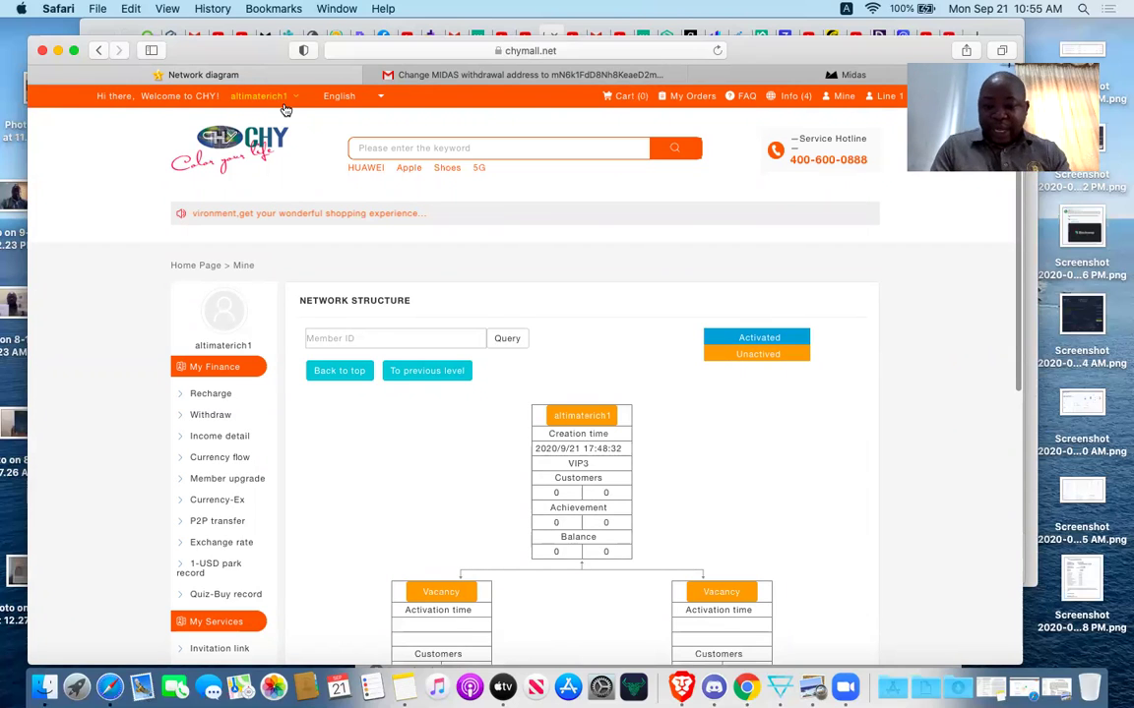
# Enter the other member's password and sign in to that account.
pyautogui.write('planbxpress2')
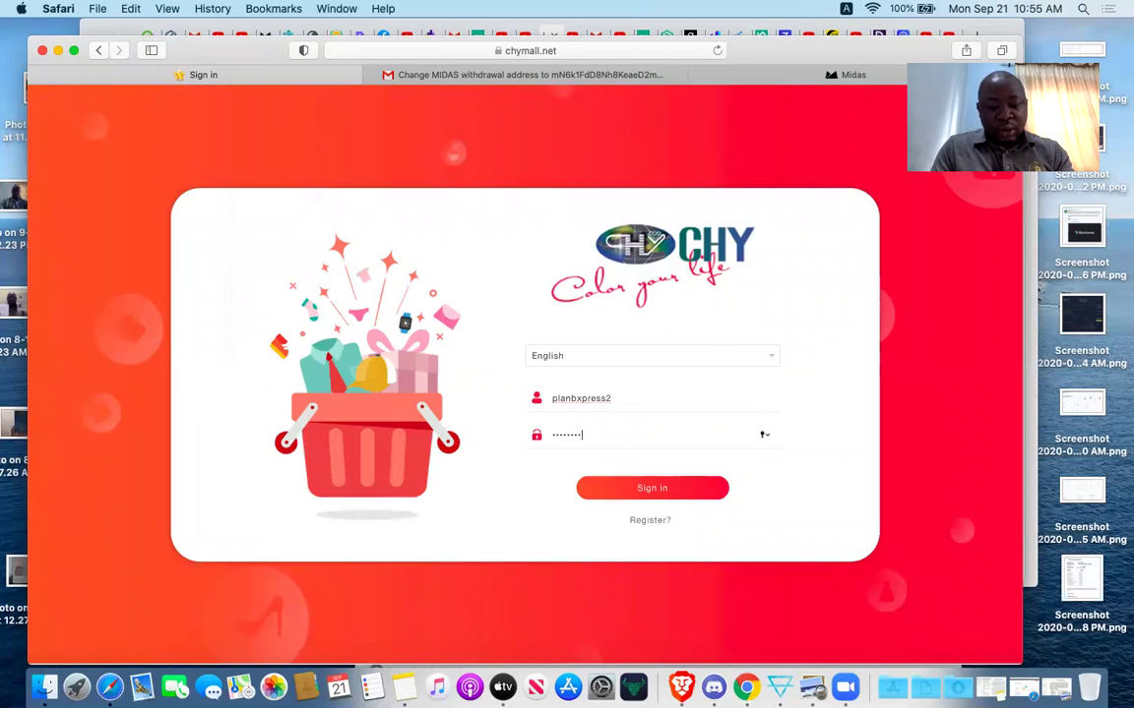
pyautogui.click(644, 489)
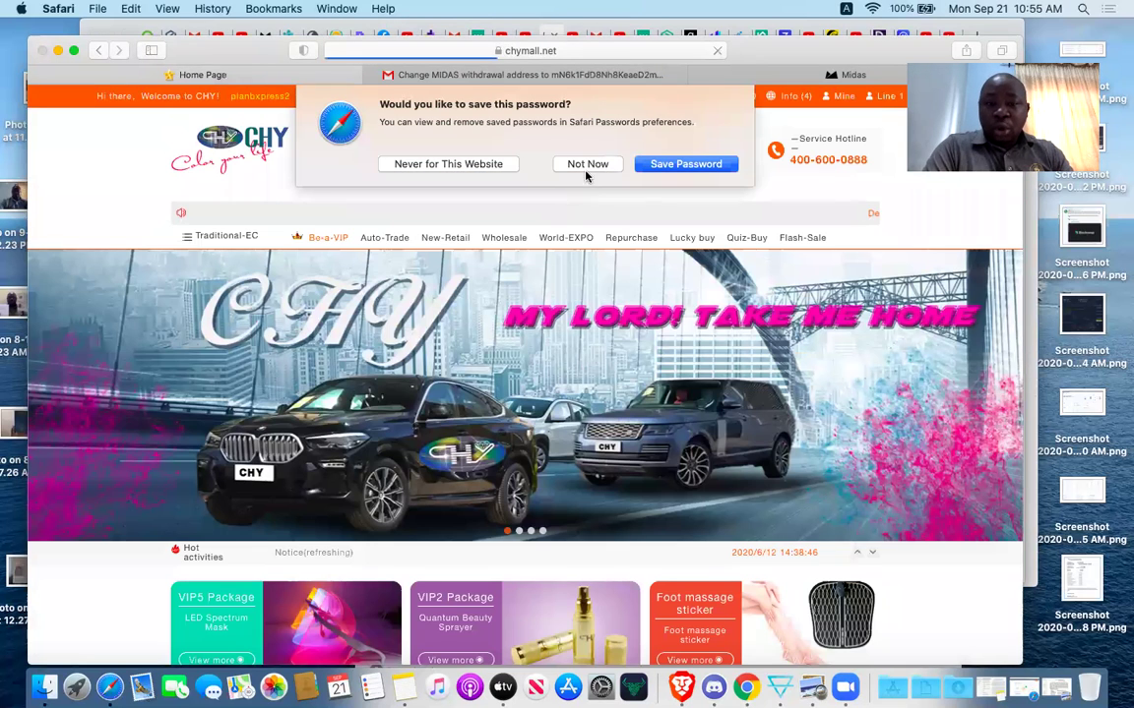
# Dismiss the save-password prompt and review the VIP4 profile: 182.37 CHY points, 703.77 boutique points.
pyautogui.press('Escape')
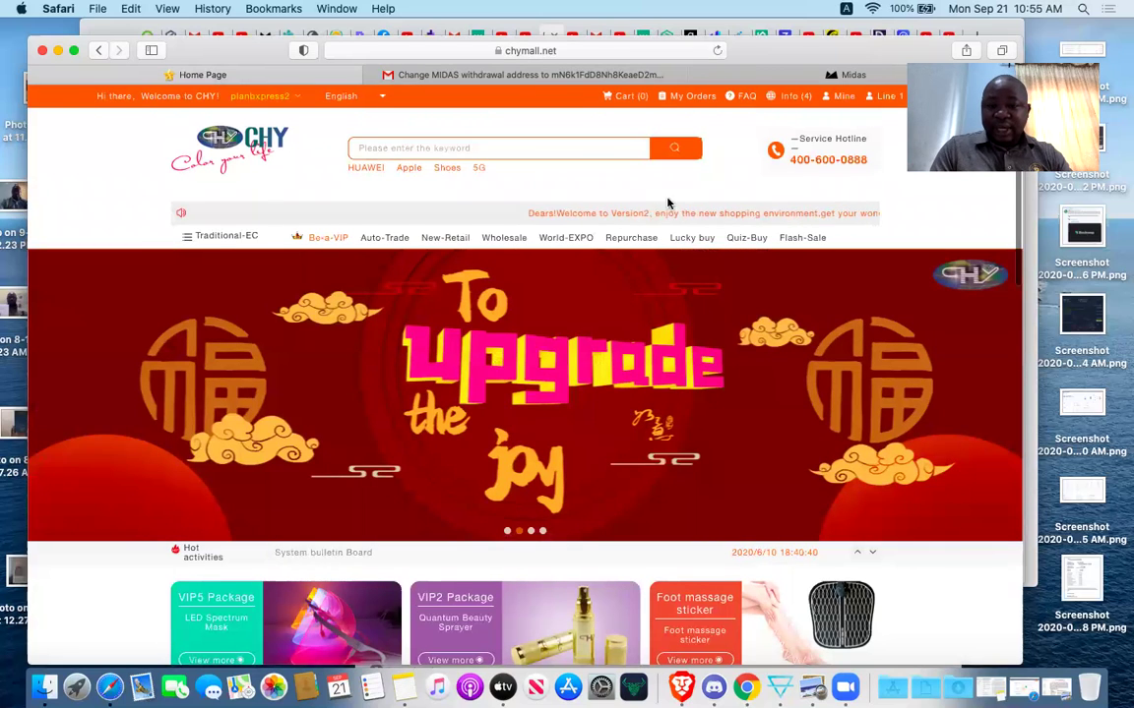
pyautogui.click(841, 95)
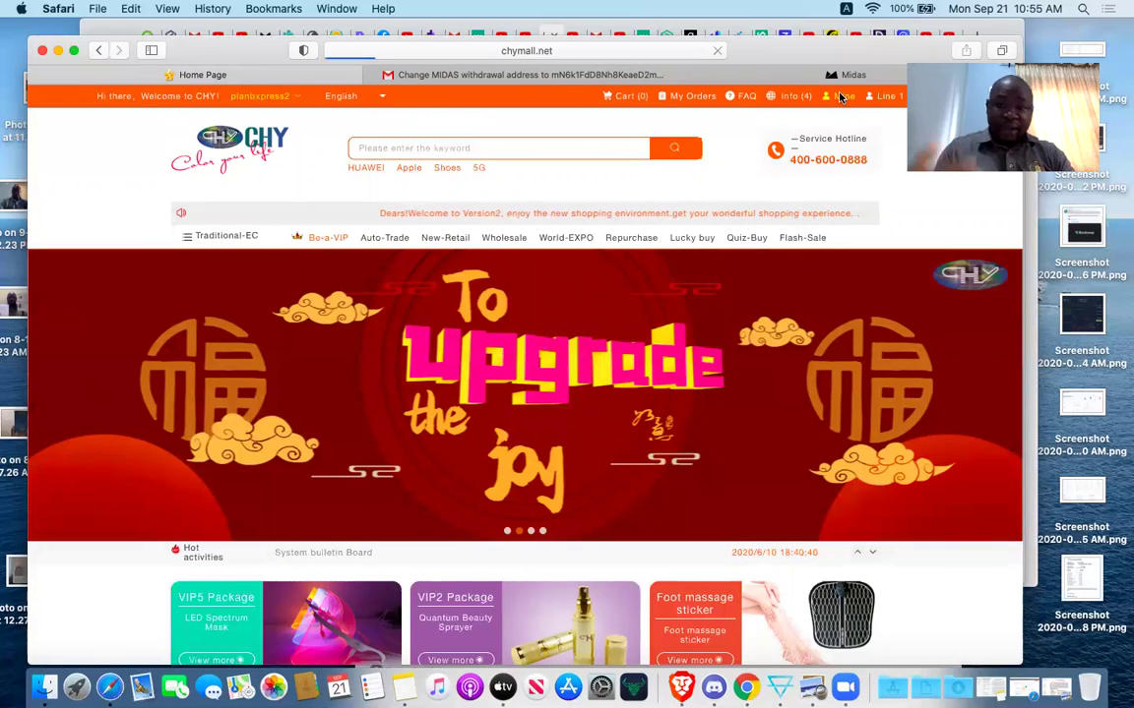
pyautogui.scroll(-3, 713, 357)
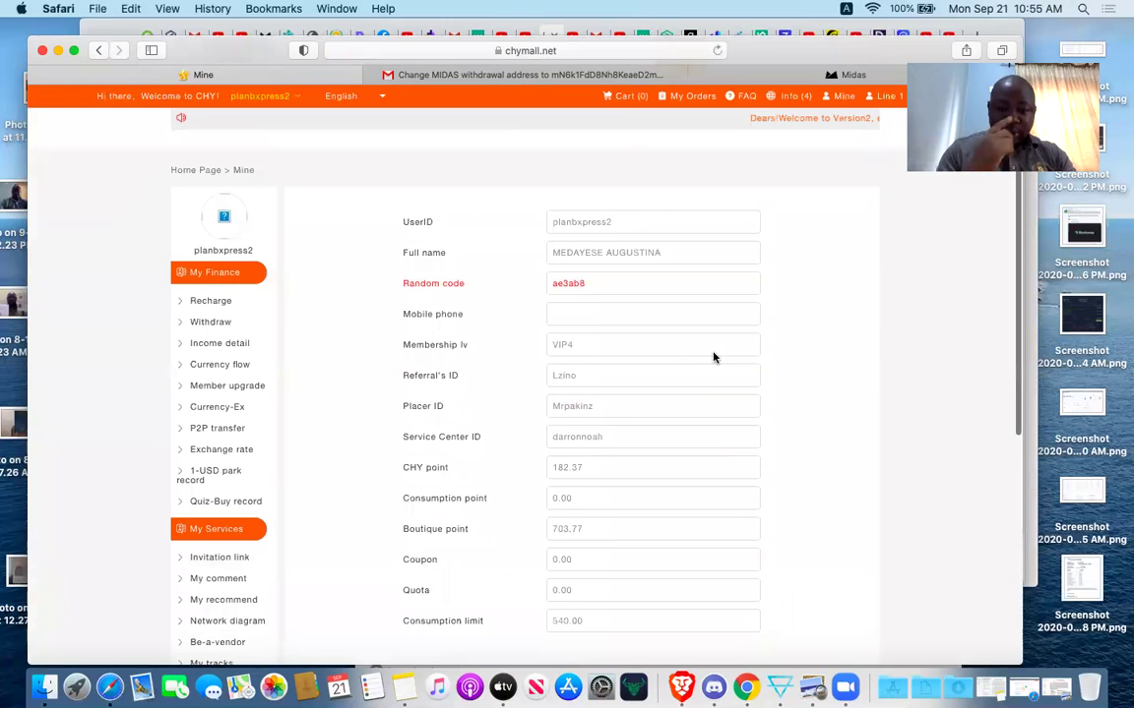
pyautogui.scroll(-1, 713, 357)
pyautogui.scroll(-3, 714, 357)
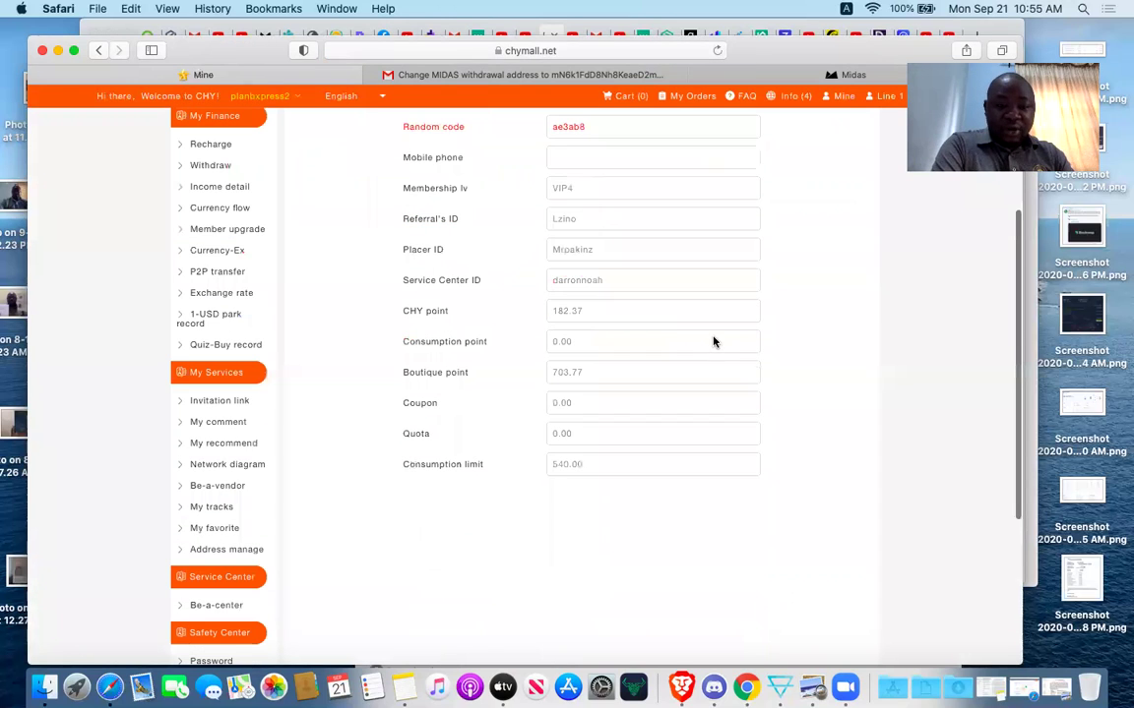
pyautogui.scroll(-1, 279, 536)
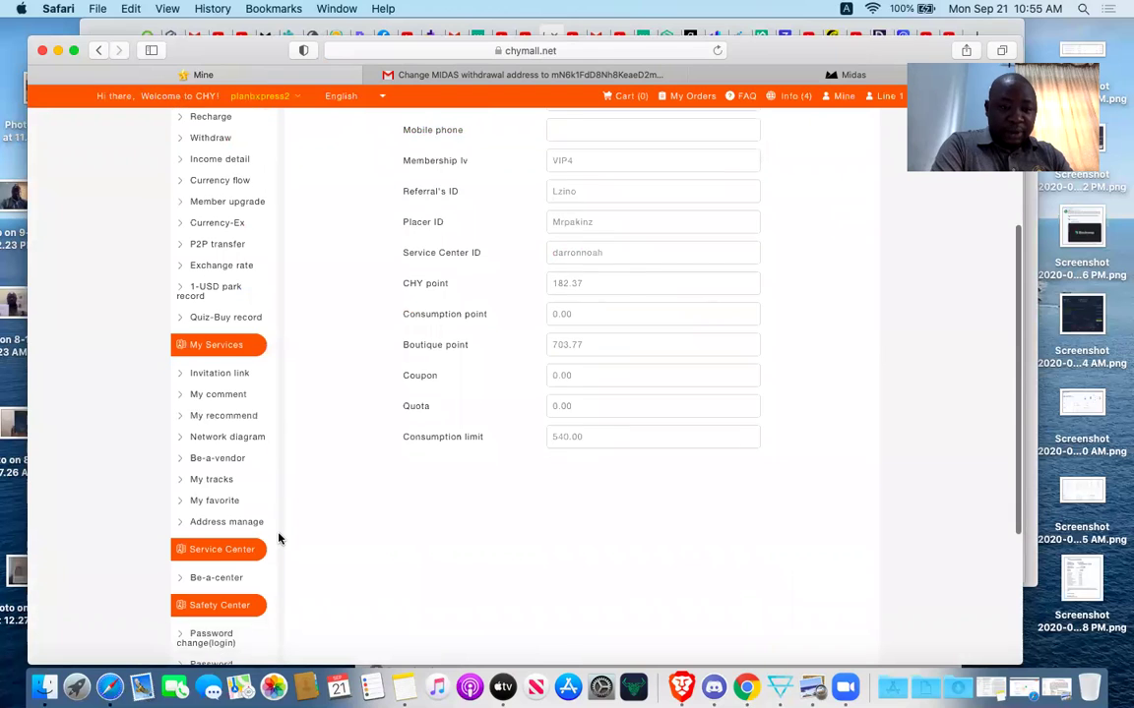
pyautogui.scroll(1, 279, 536)
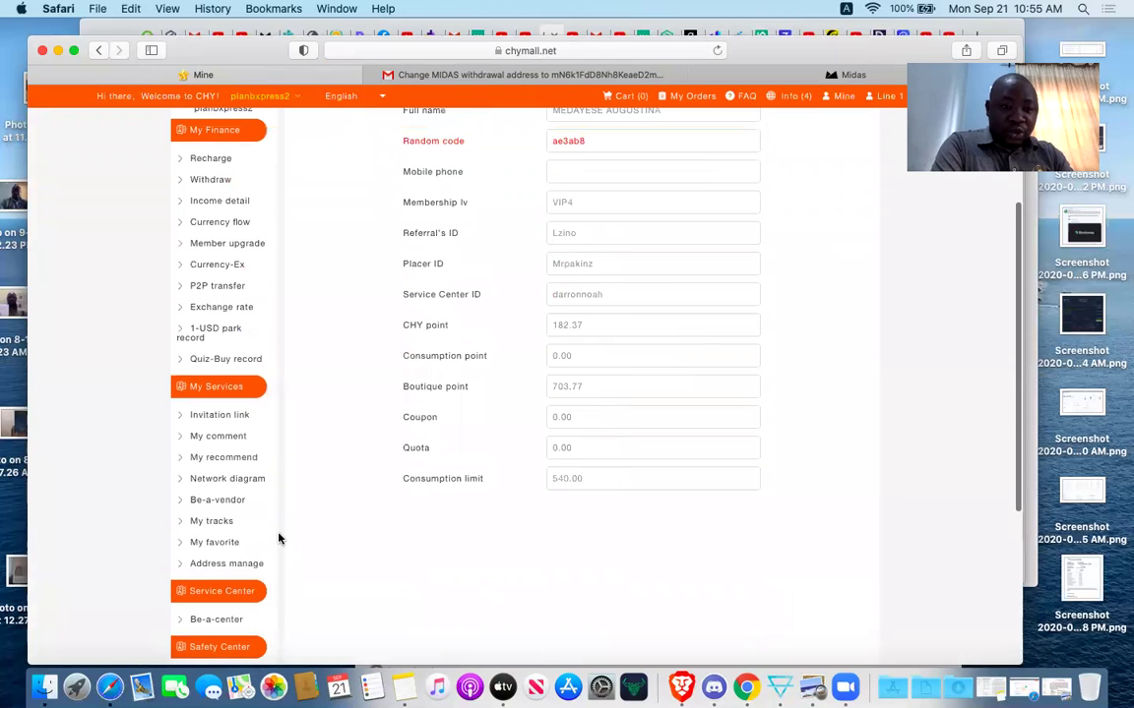
# Start a P2P transfer to the new member's Payee ID with CHY point as the exchange type.
pyautogui.click(219, 289)
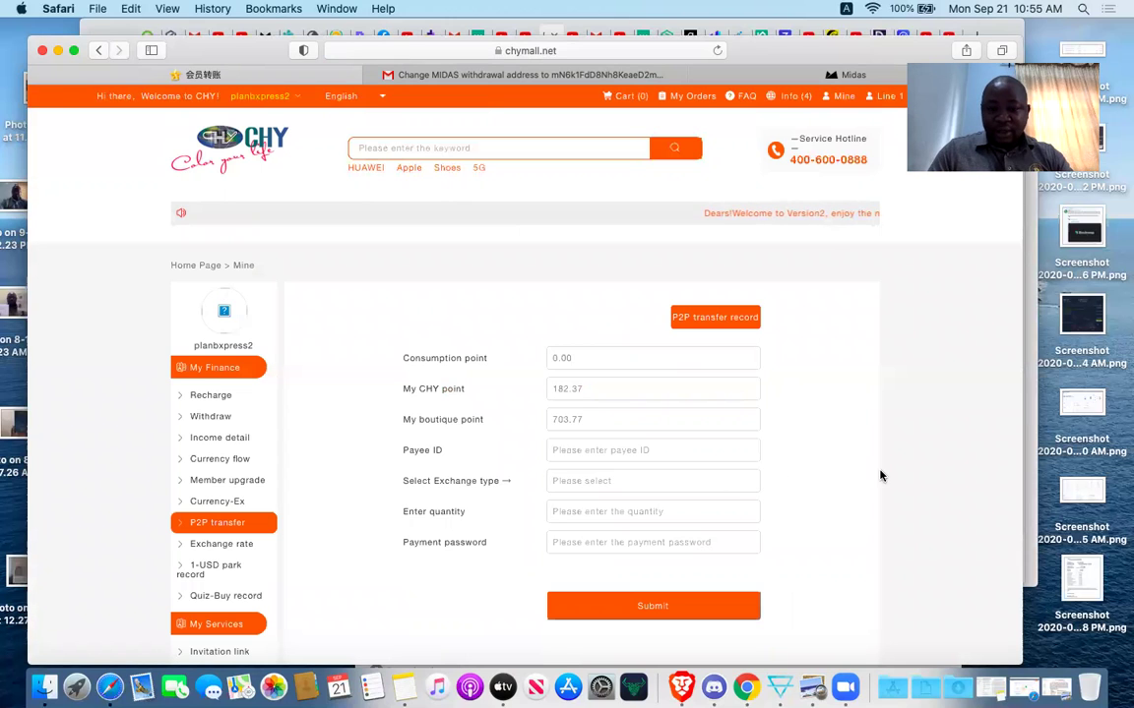
pyautogui.scroll(-2, 880, 476)
pyautogui.click(664, 374)
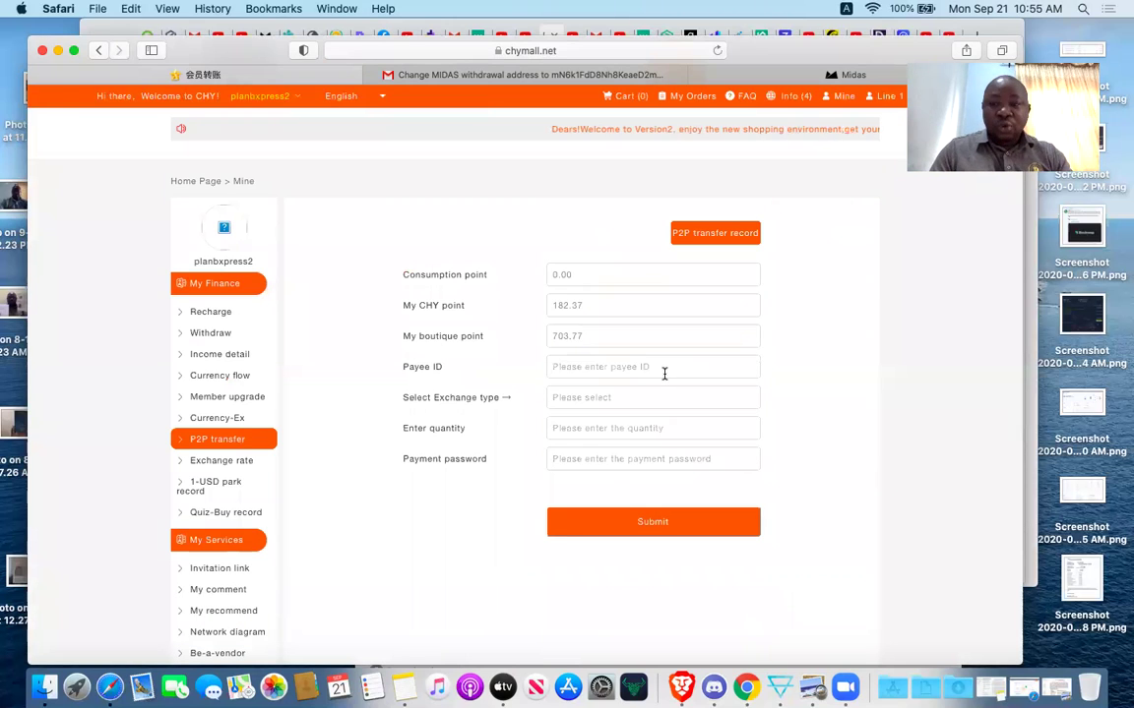
pyautogui.write('alt')
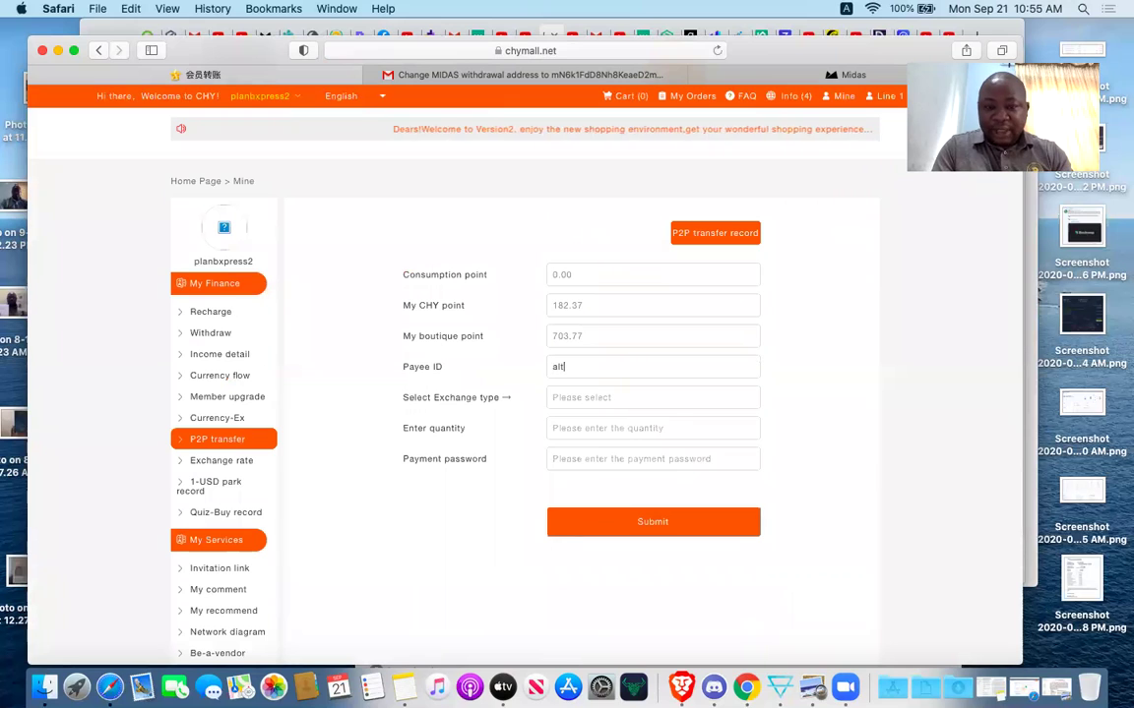
pyautogui.write('imate')
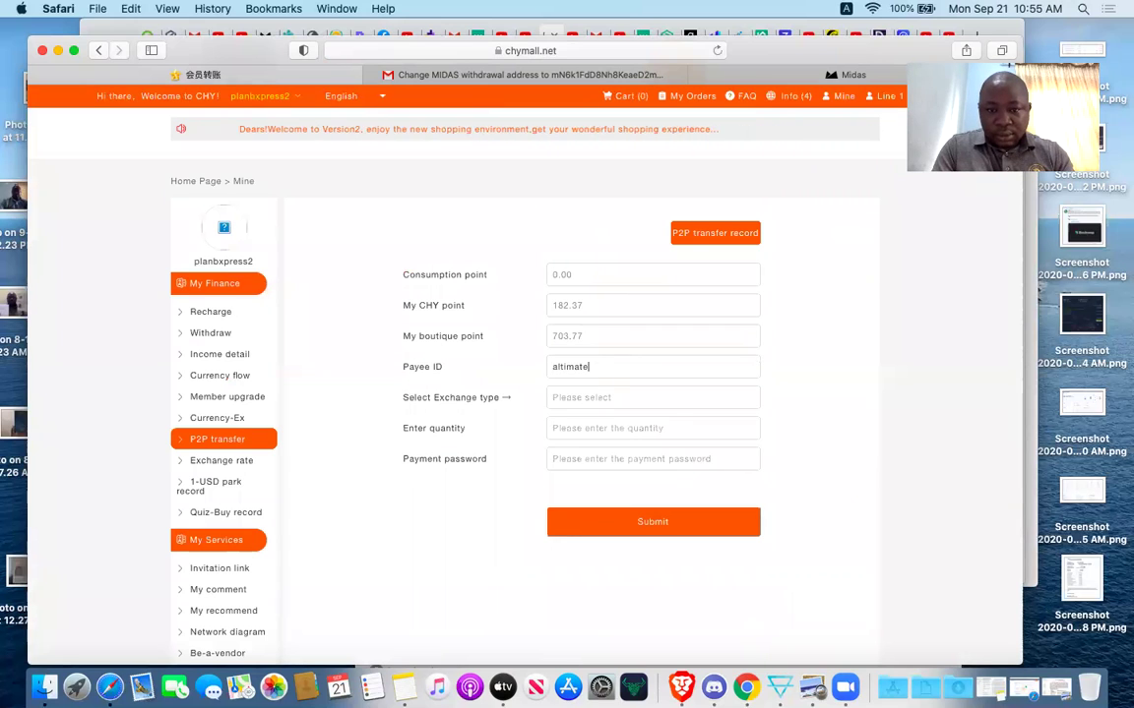
pyautogui.write('rich1')
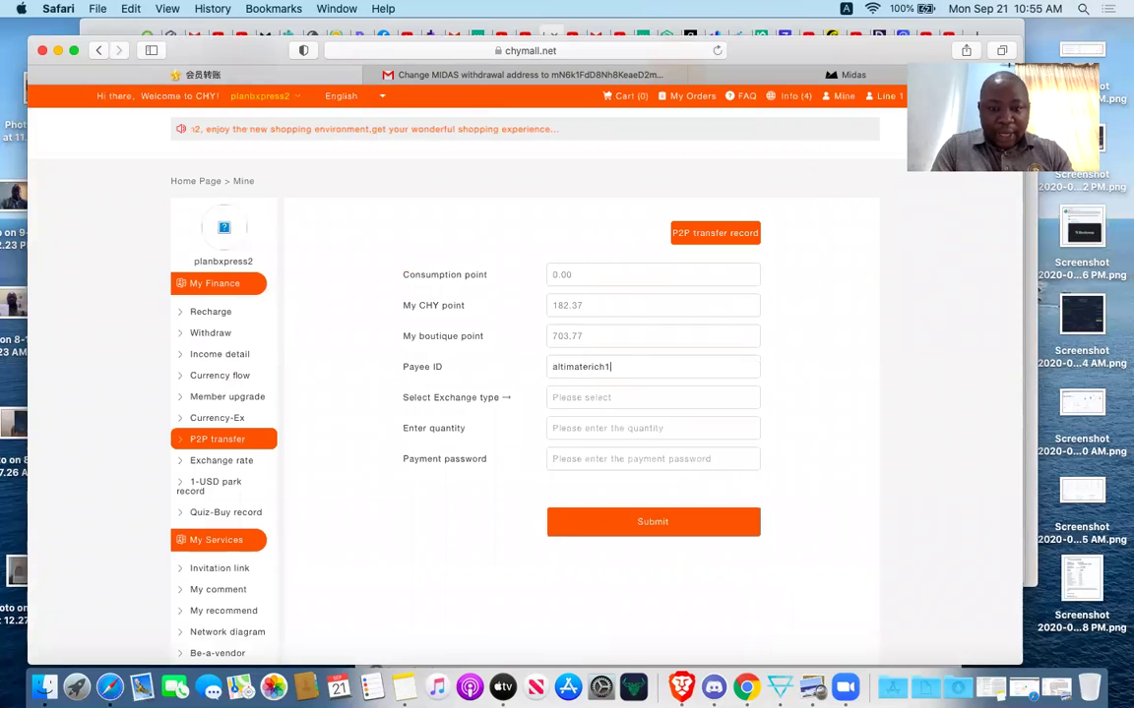
pyautogui.click(663, 399)
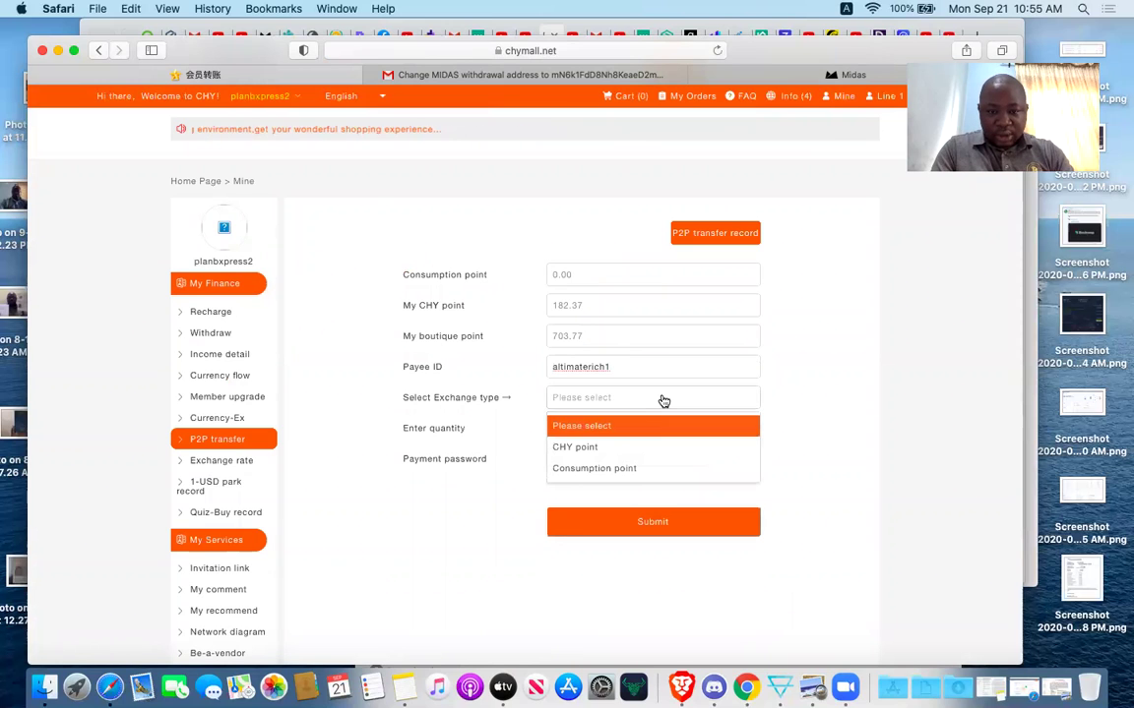
pyautogui.click(619, 448)
# Enter quantity 180 and the payment password, submit, and decline saving the password.
pyautogui.click(612, 430)
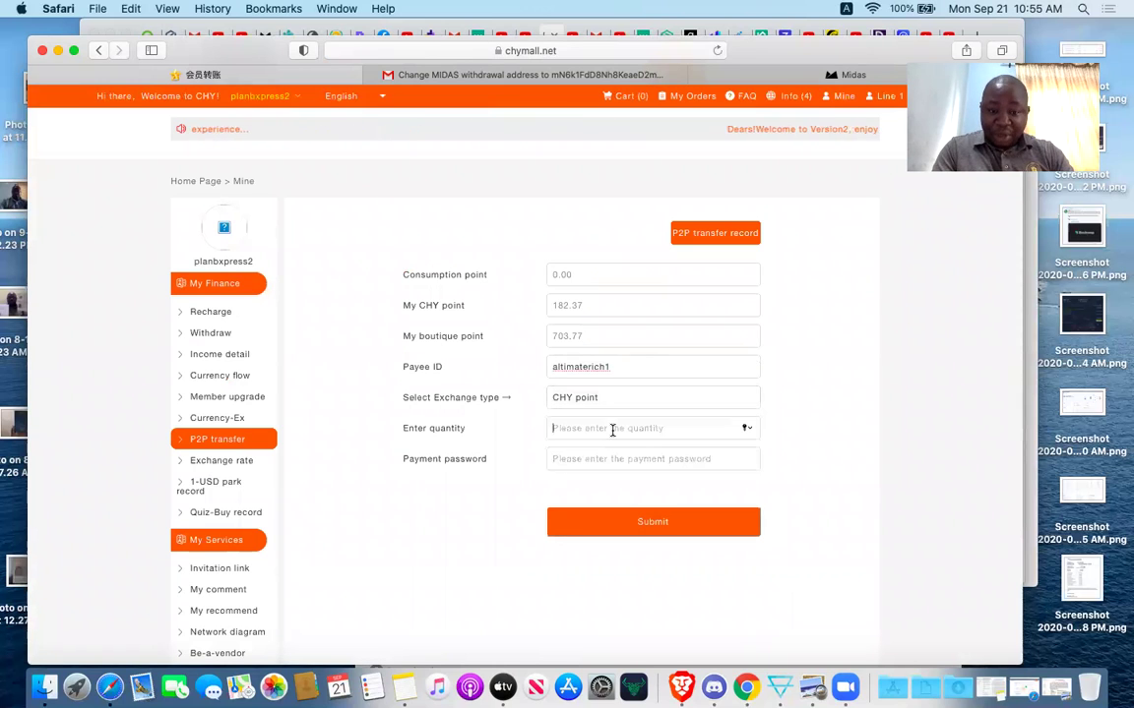
pyautogui.write('180')
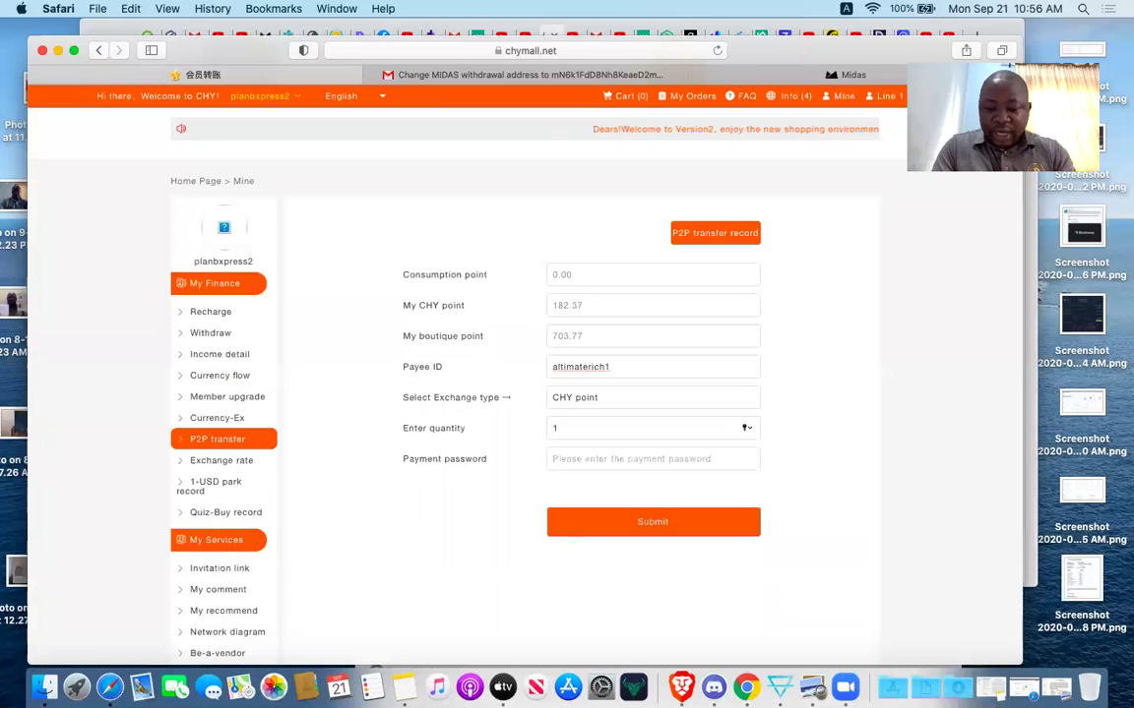
pyautogui.click(604, 459)
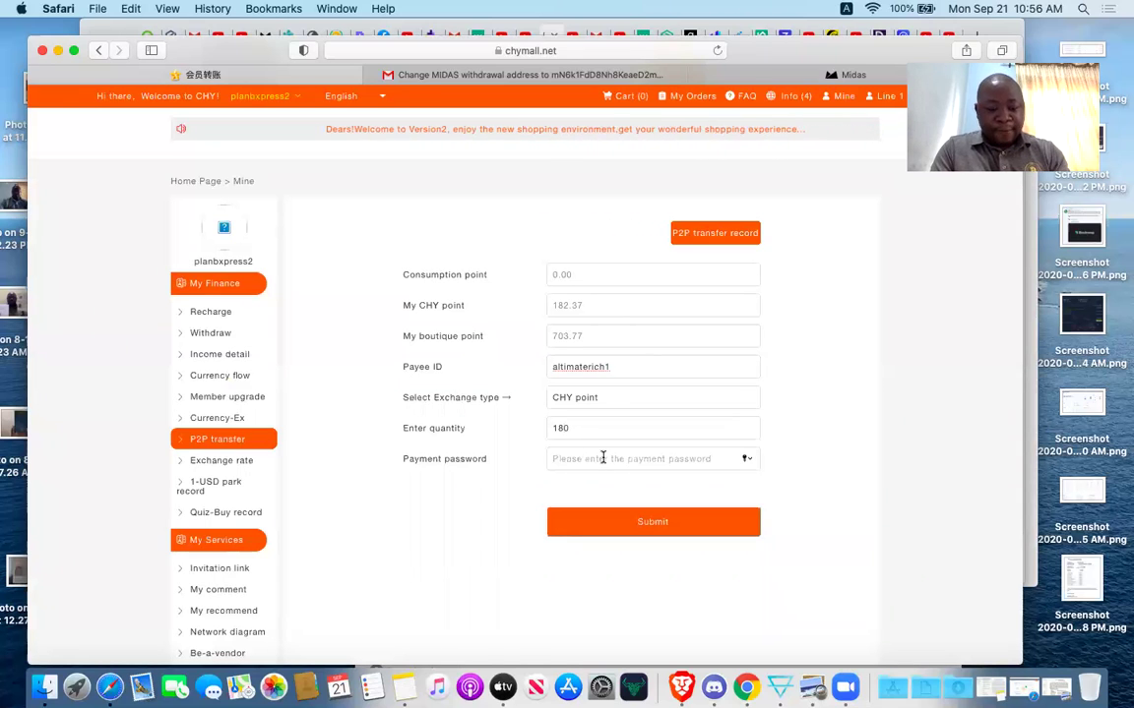
pyautogui.write('**********')
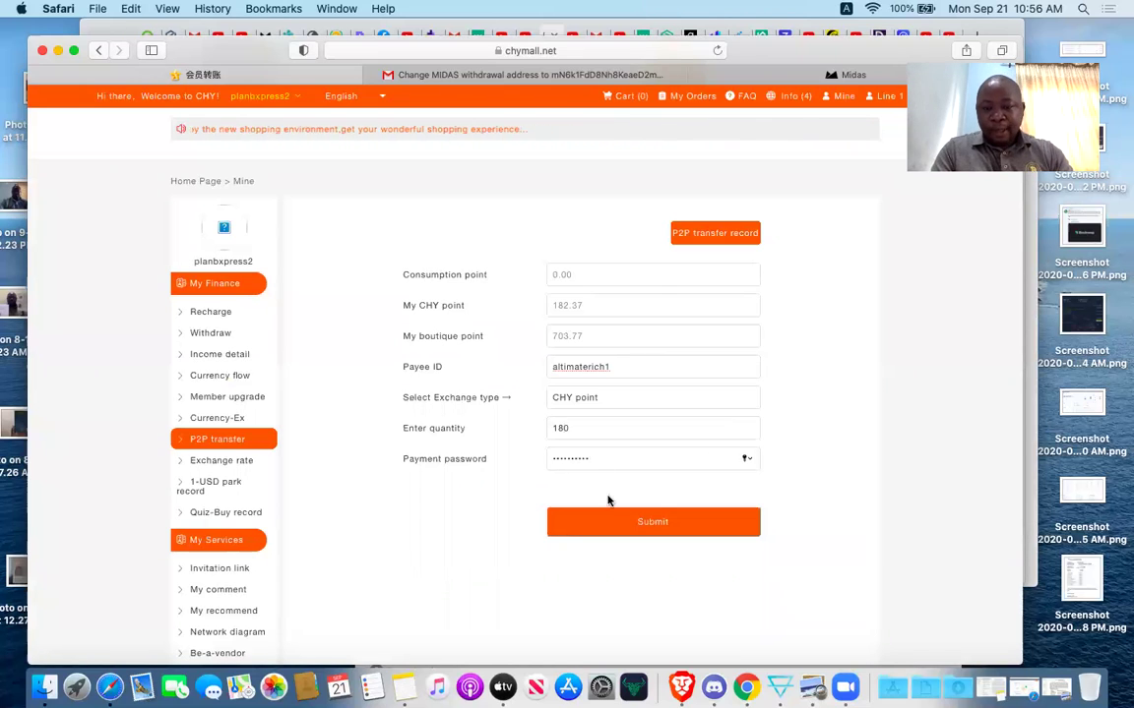
pyautogui.click(624, 522)
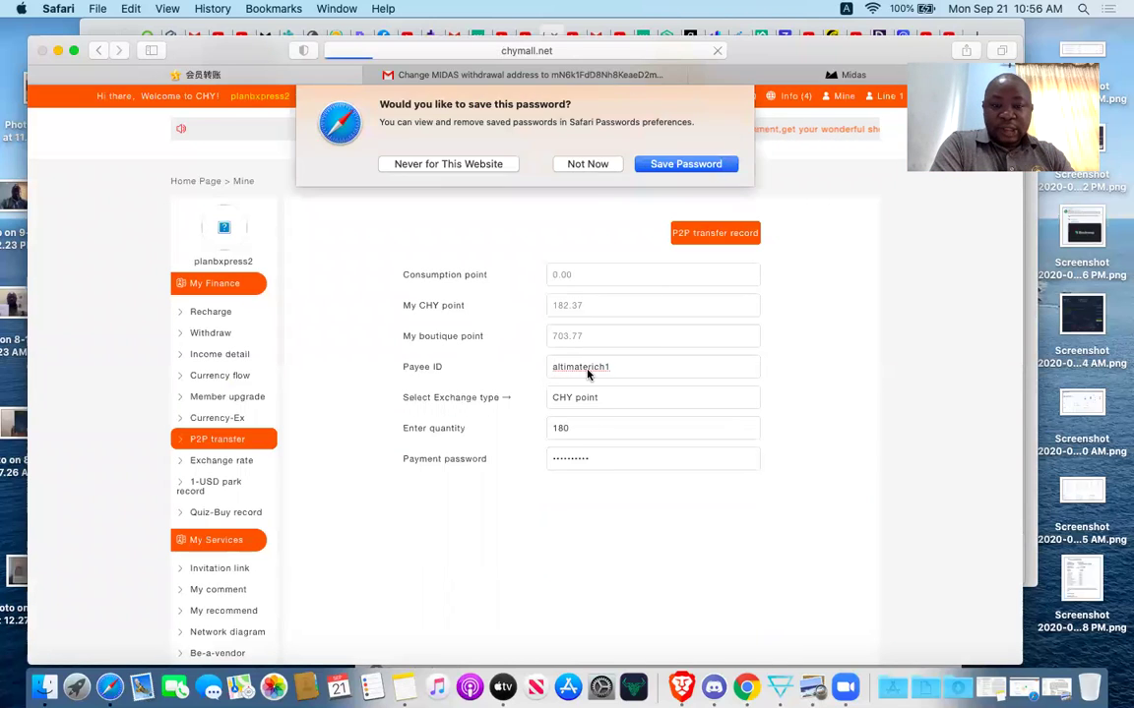
pyautogui.click(587, 143)
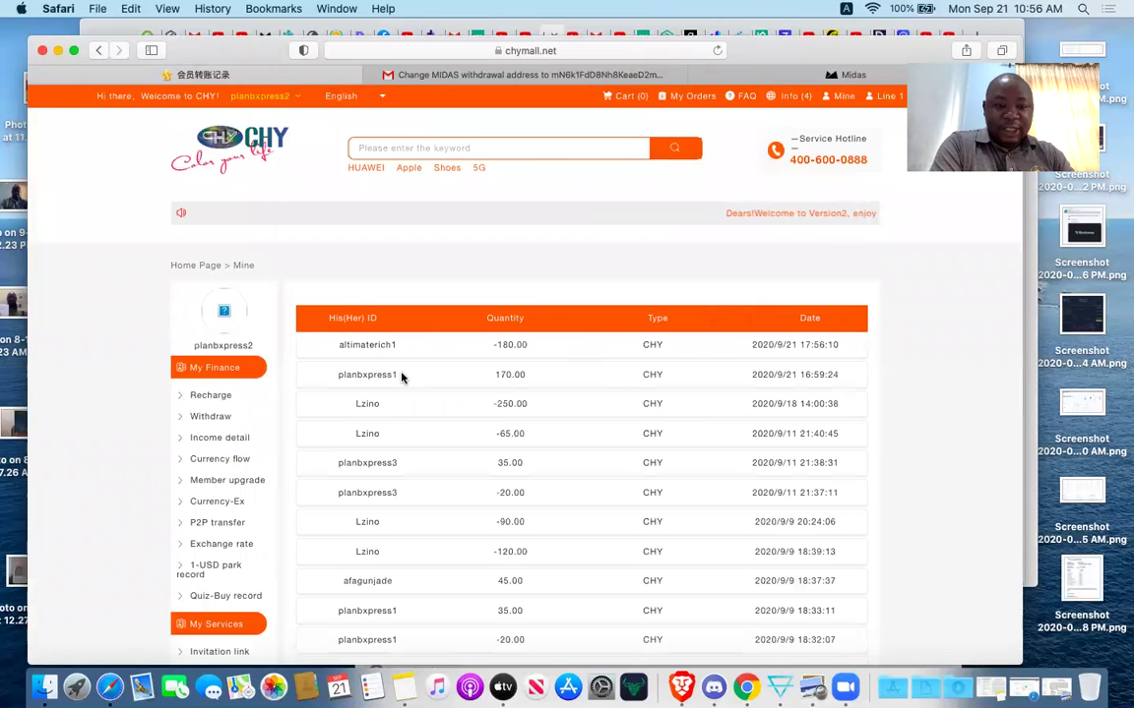
# Check the -180.00 CHY entry in the transfer record, then sign out of the sending account.
pyautogui.scroll(-2, 623, 429)
pyautogui.scroll(2, 623, 429)
pyautogui.moveTo(295, 99)
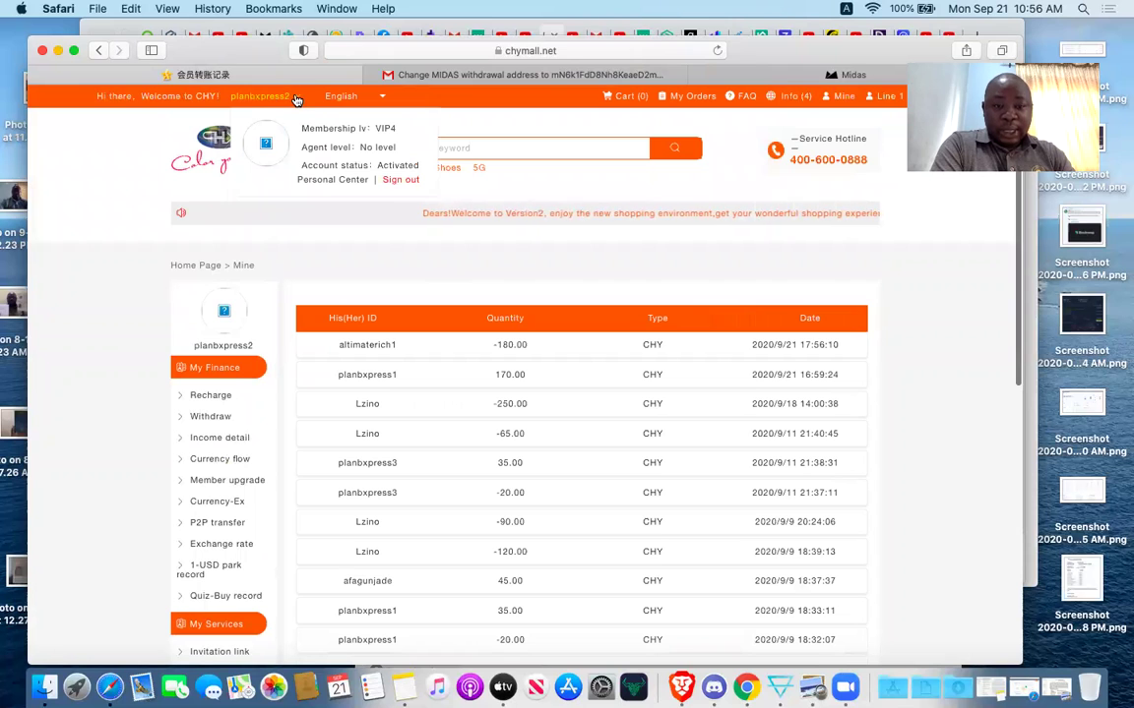
pyautogui.click(401, 183)
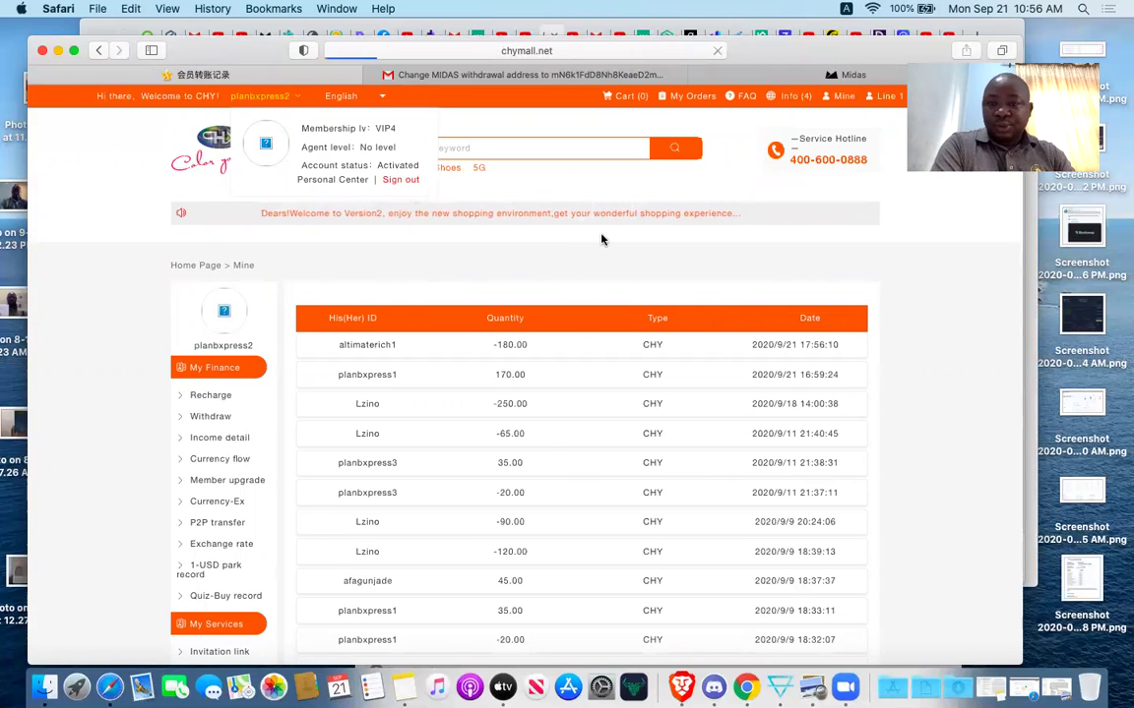
# Log in with the new member's username and password, declining Safari's save-password offer.
pyautogui.click(659, 395)
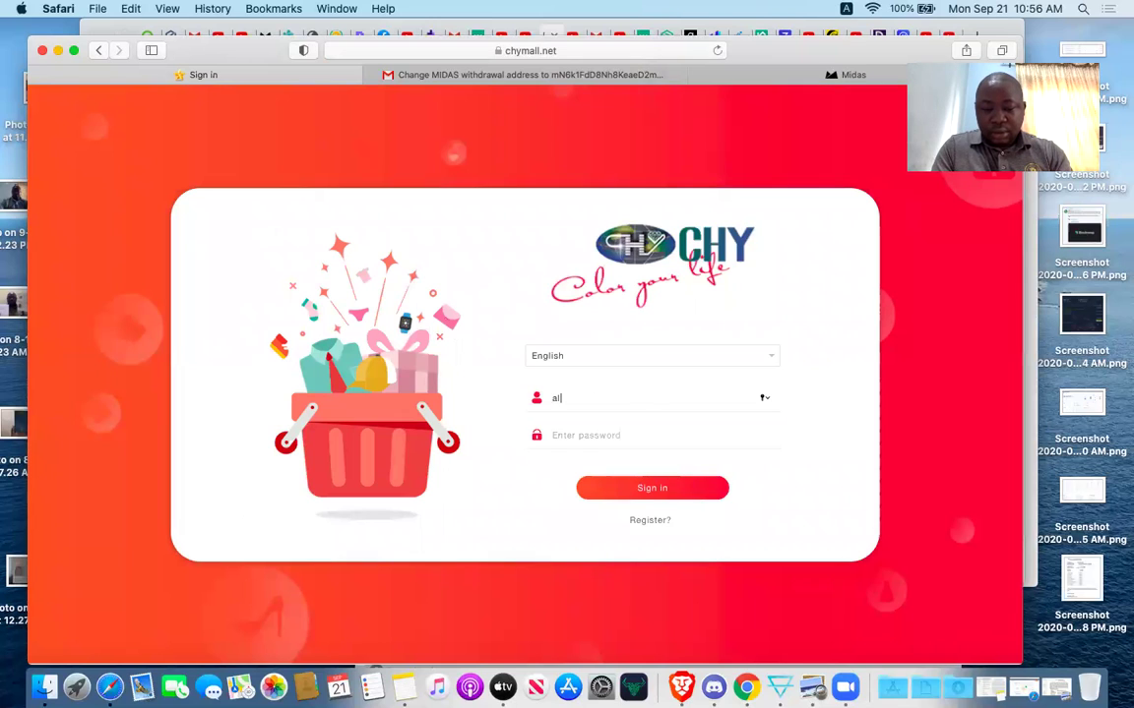
pyautogui.write('altimaterich')
pyautogui.write('1')
pyautogui.press('Tab')
pyautogui.write('•••')
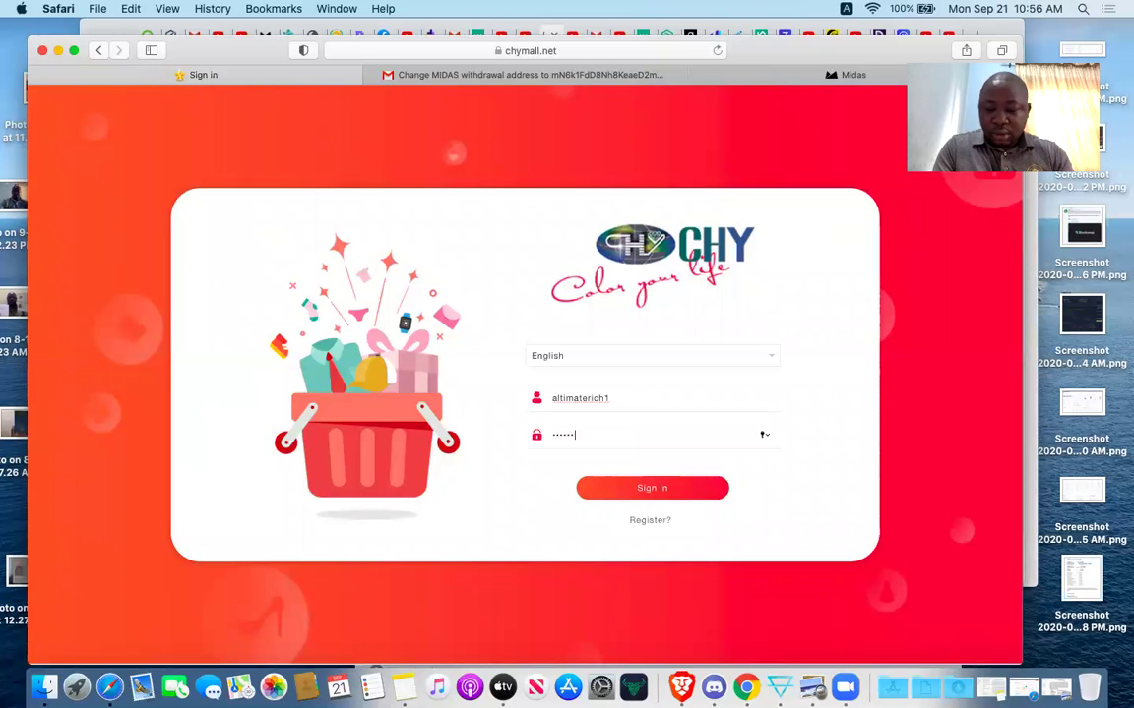
pyautogui.write('•')
pyautogui.click(689, 489)
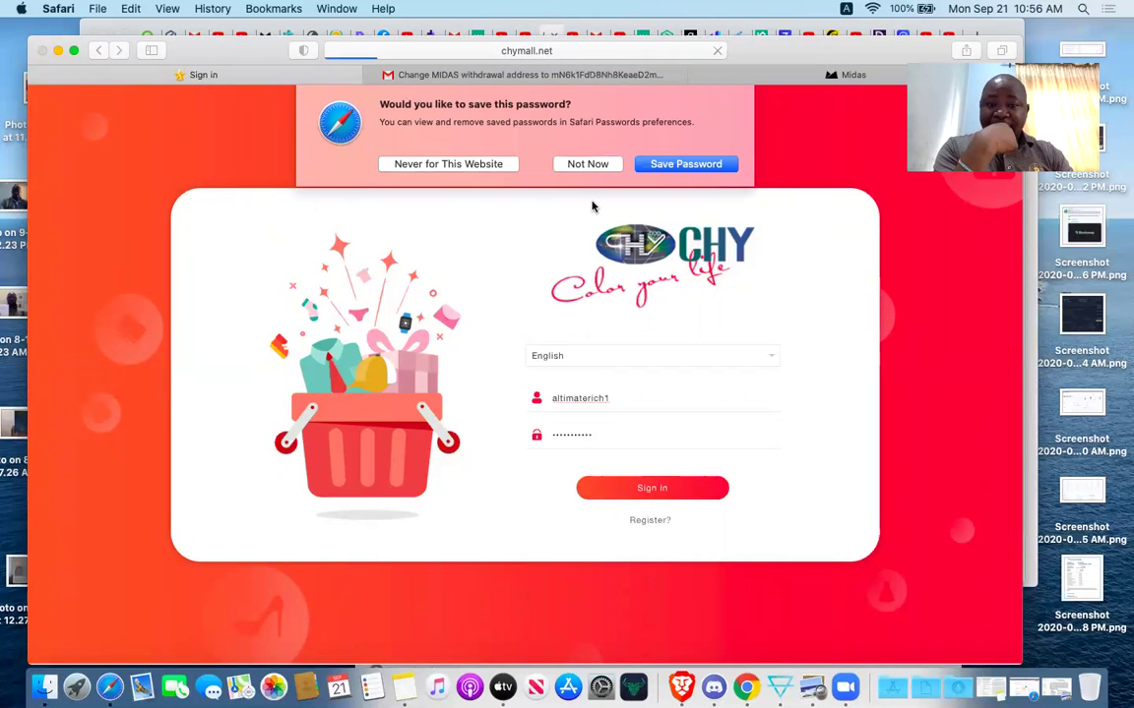
pyautogui.click(595, 164)
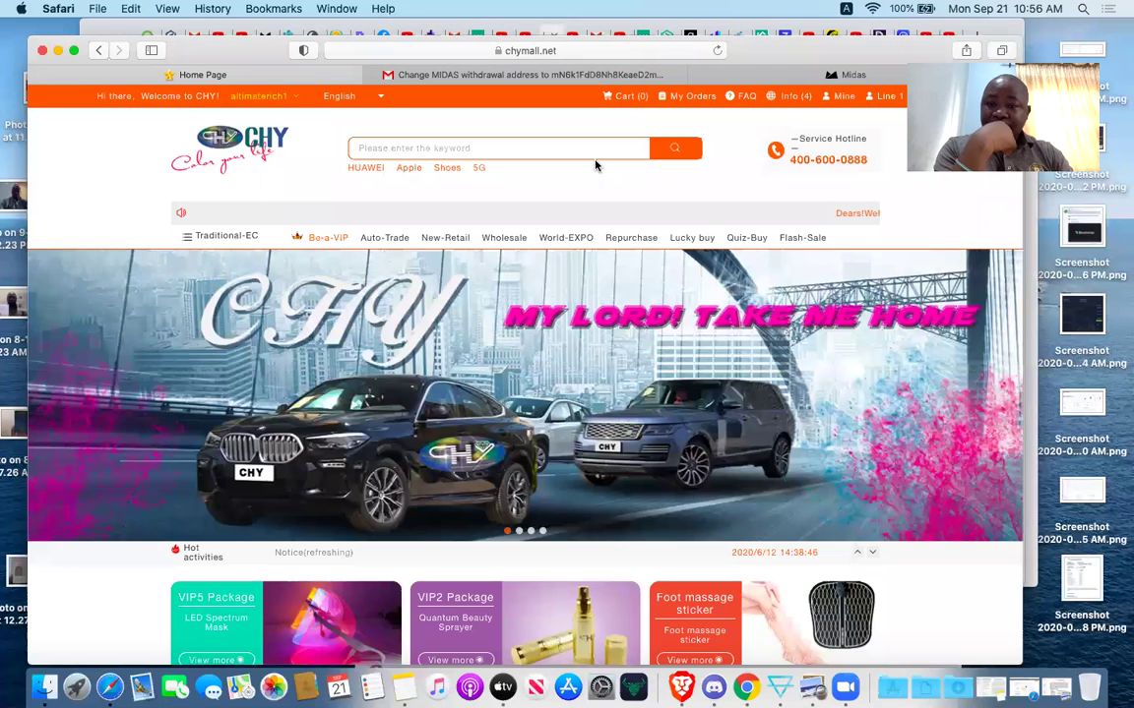
# Open Mine and confirm the new member's VIP3 level and 180 CHY points.
pyautogui.click(844, 97)
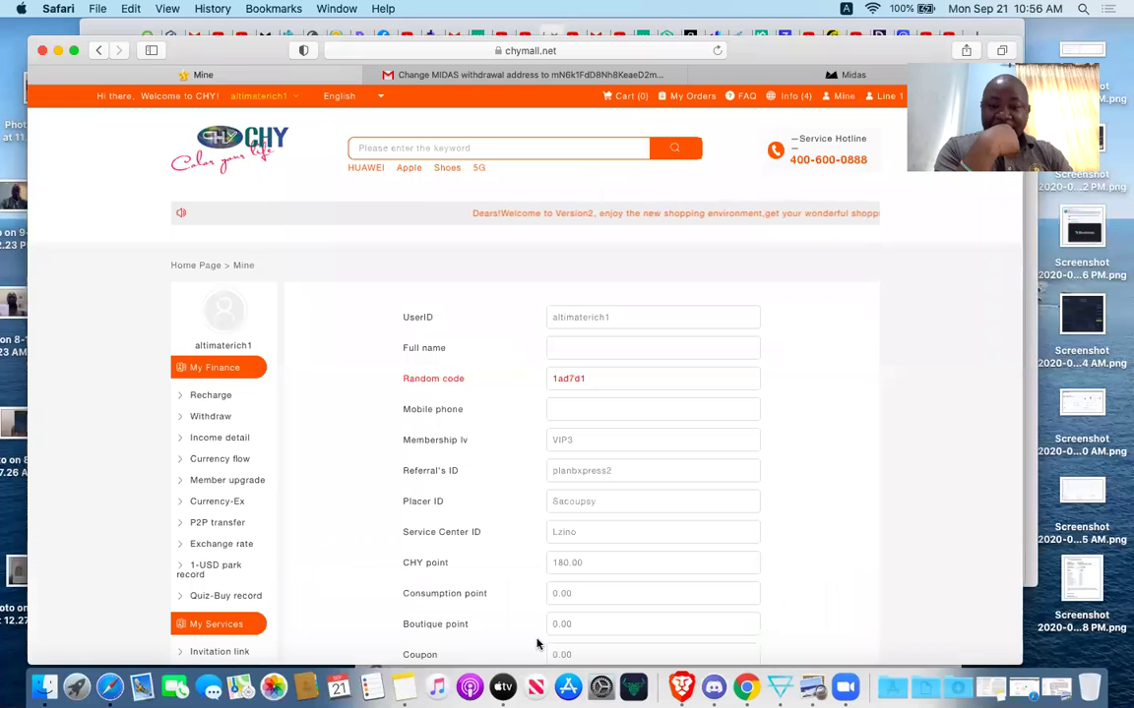
pyautogui.scroll(-2, 888, 449)
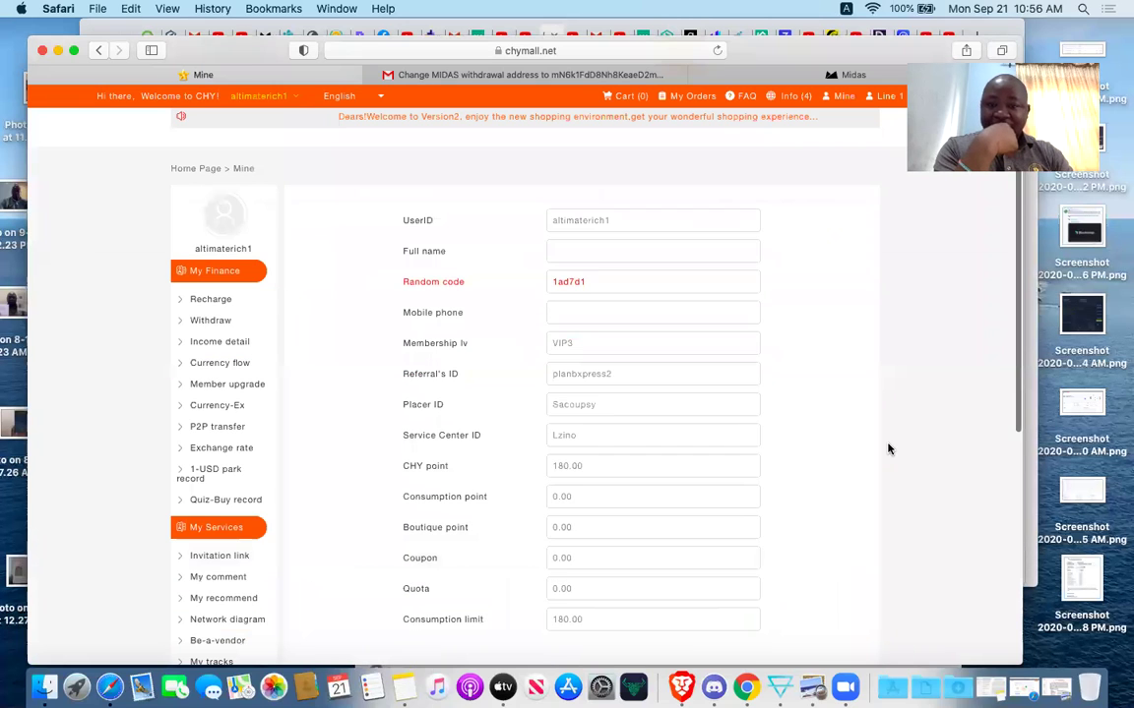
pyautogui.scroll(2, 728, 113)
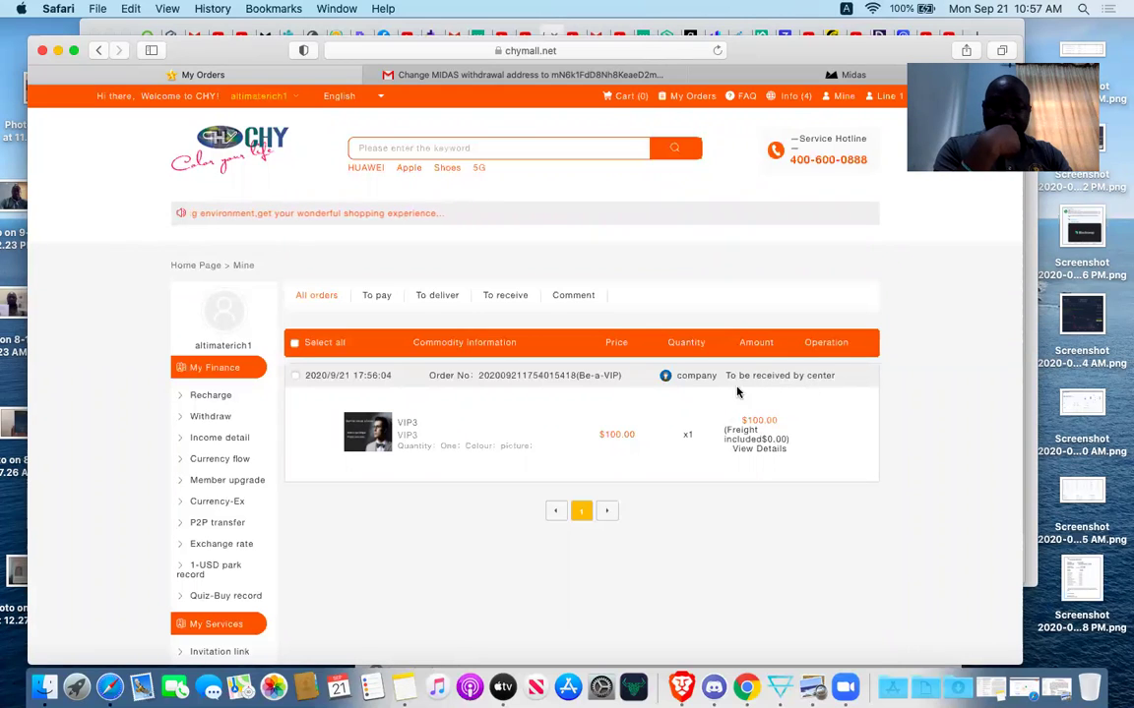
pyautogui.scroll(-10, 673, 501)
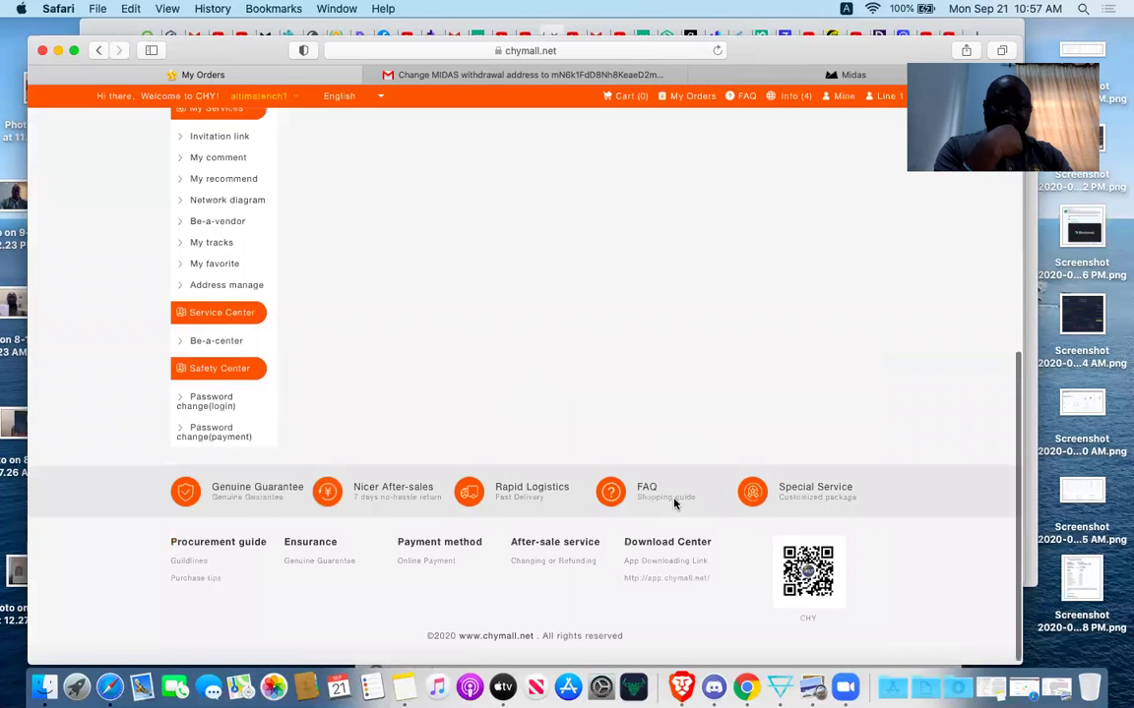
pyautogui.scroll(10, 673, 504)
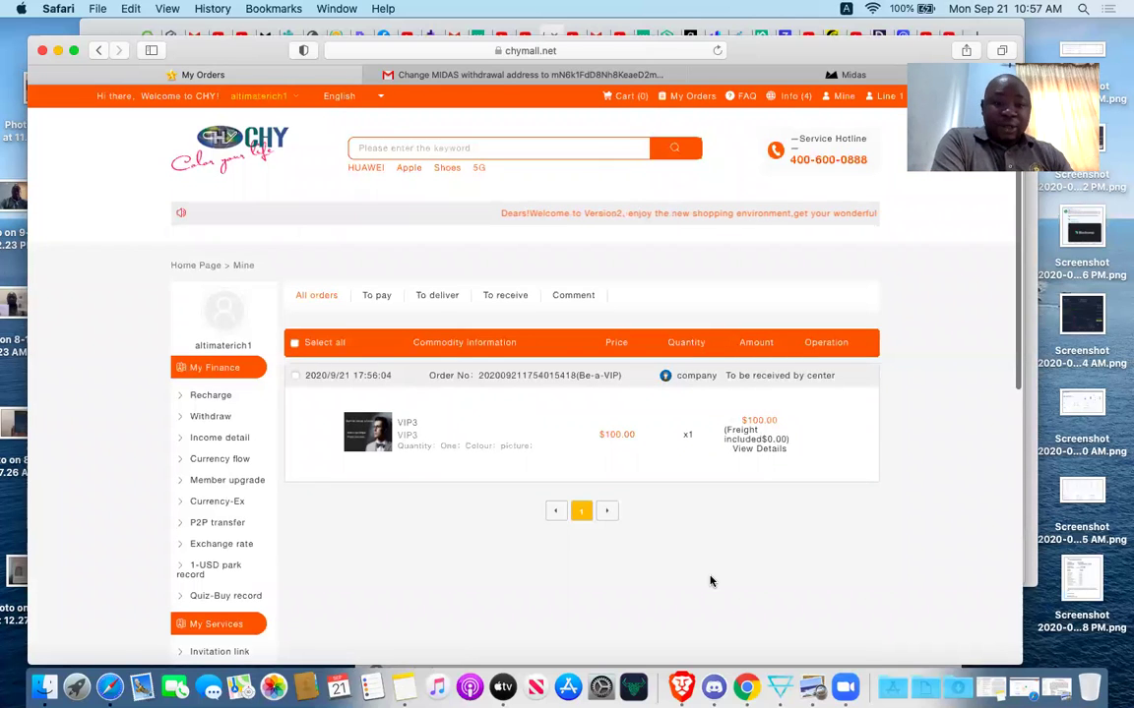
pyautogui.scroll(-3, 711, 582)
pyautogui.scroll(-2, 711, 582)
pyautogui.scroll(5, 711, 581)
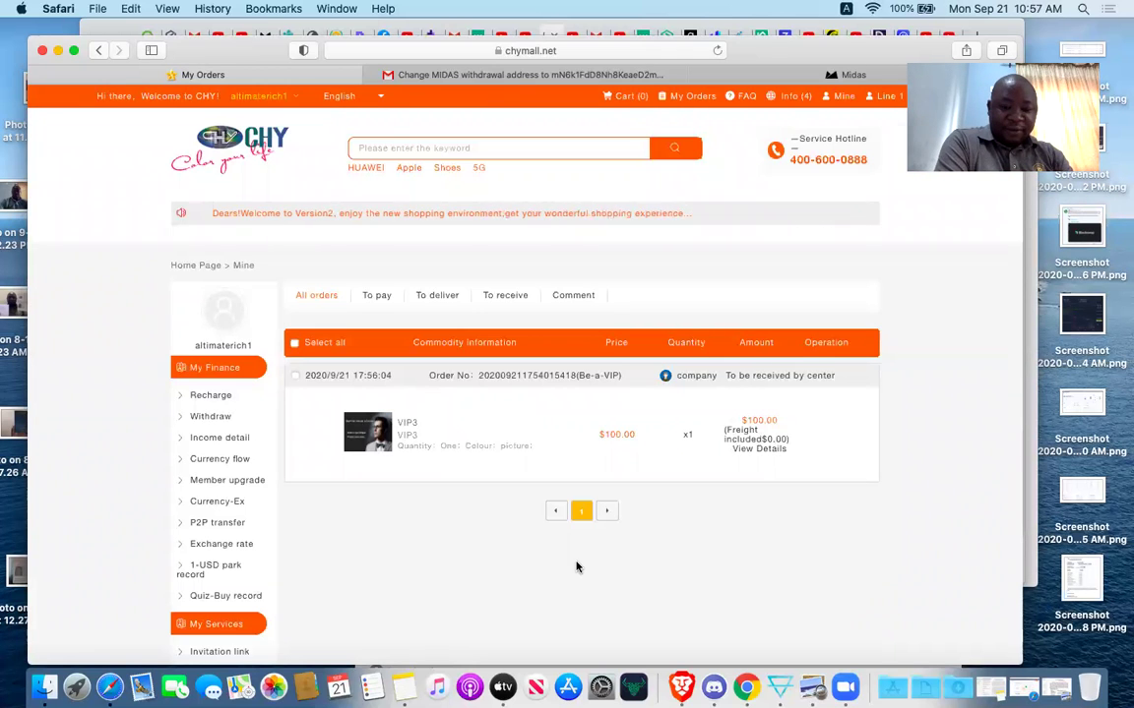
pyautogui.scroll(-5, 561, 551)
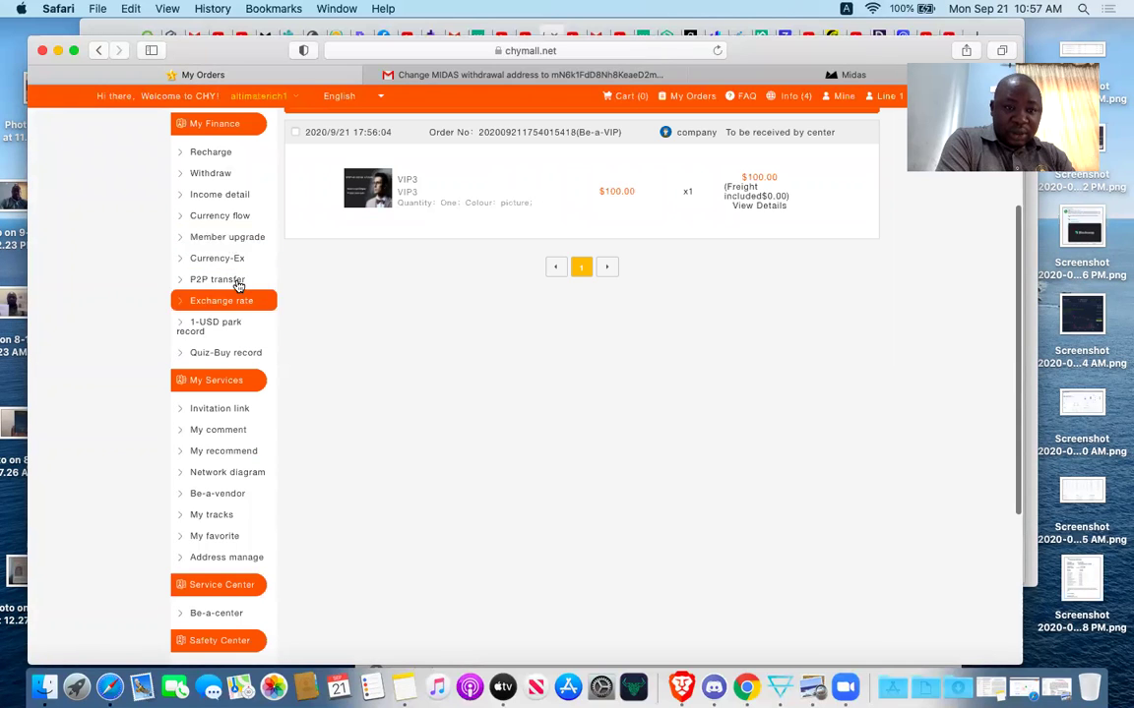
# Browse the member's network diagram tree, then return through the Home Page breadcrumb.
pyautogui.click(247, 473)
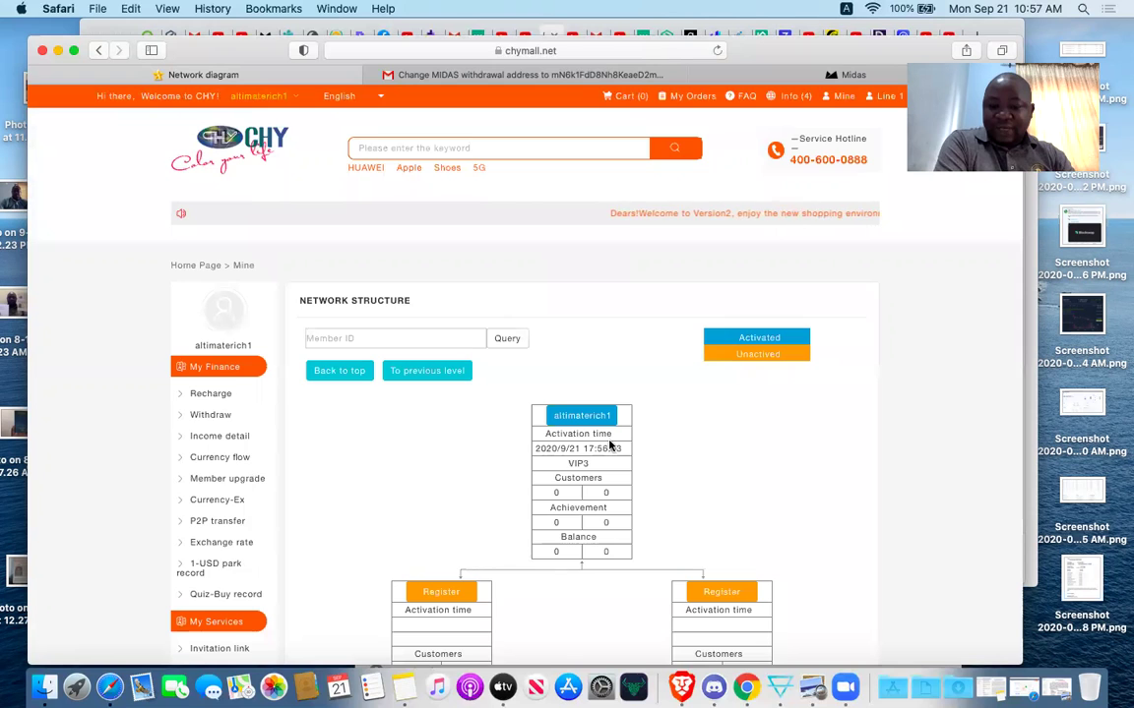
pyautogui.scroll(-5, 759, 503)
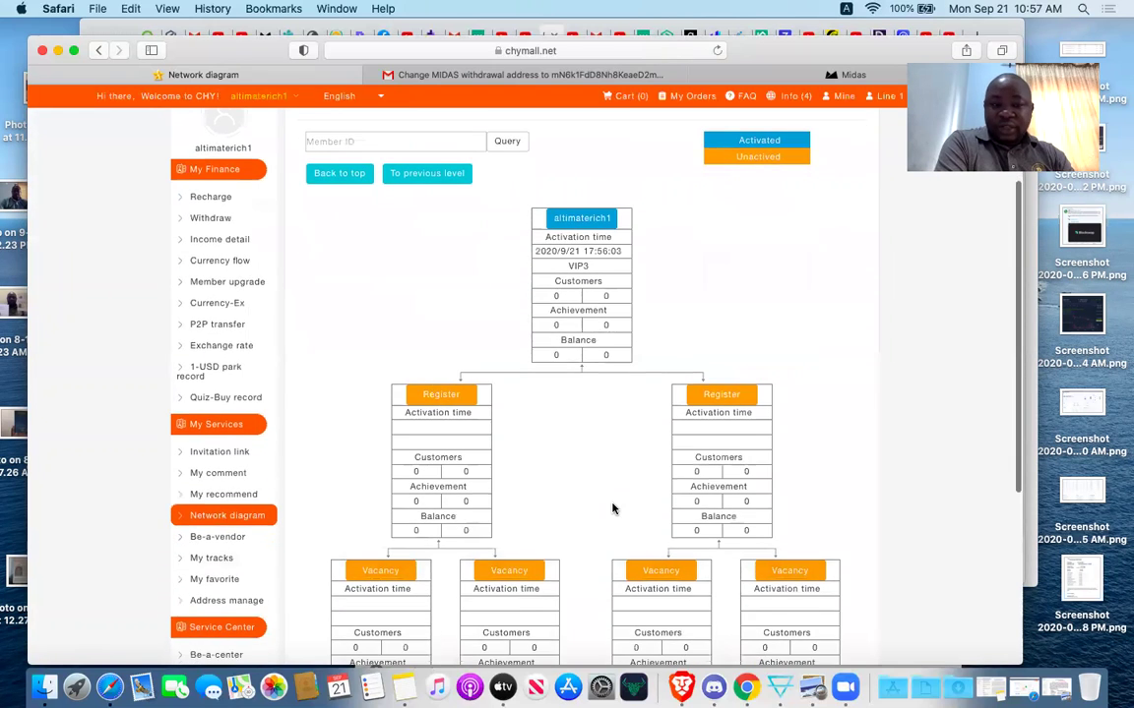
pyautogui.scroll(5, 612, 508)
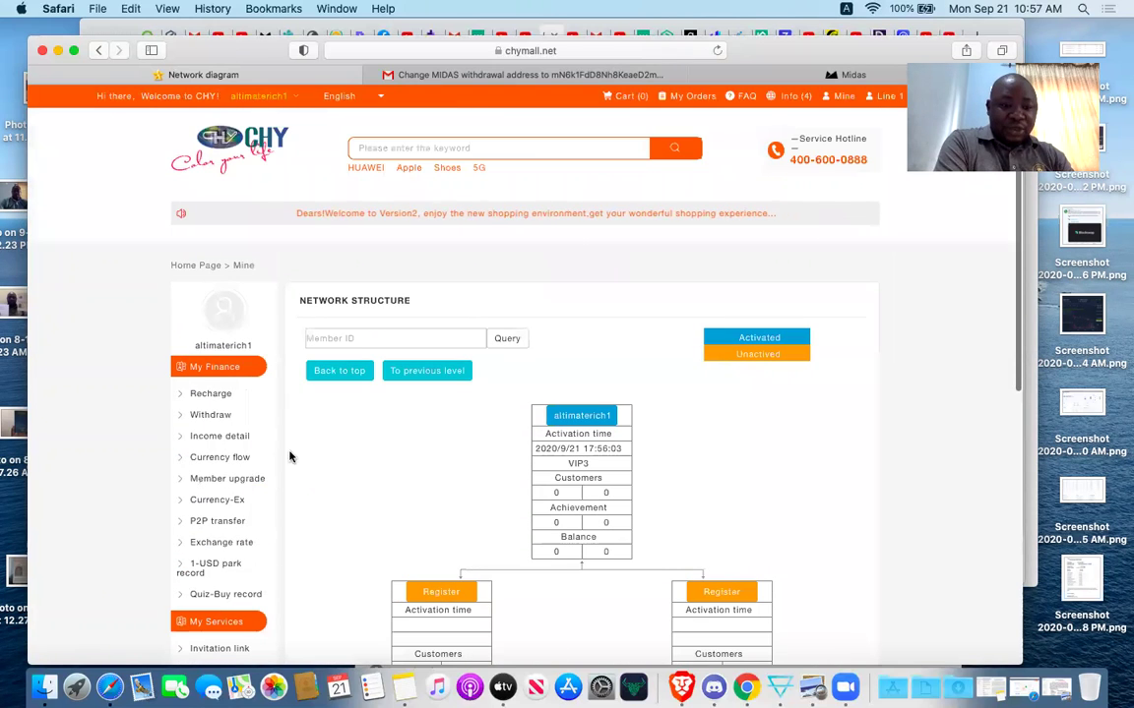
pyautogui.scroll(-3, 294, 479)
pyautogui.scroll(4, 294, 479)
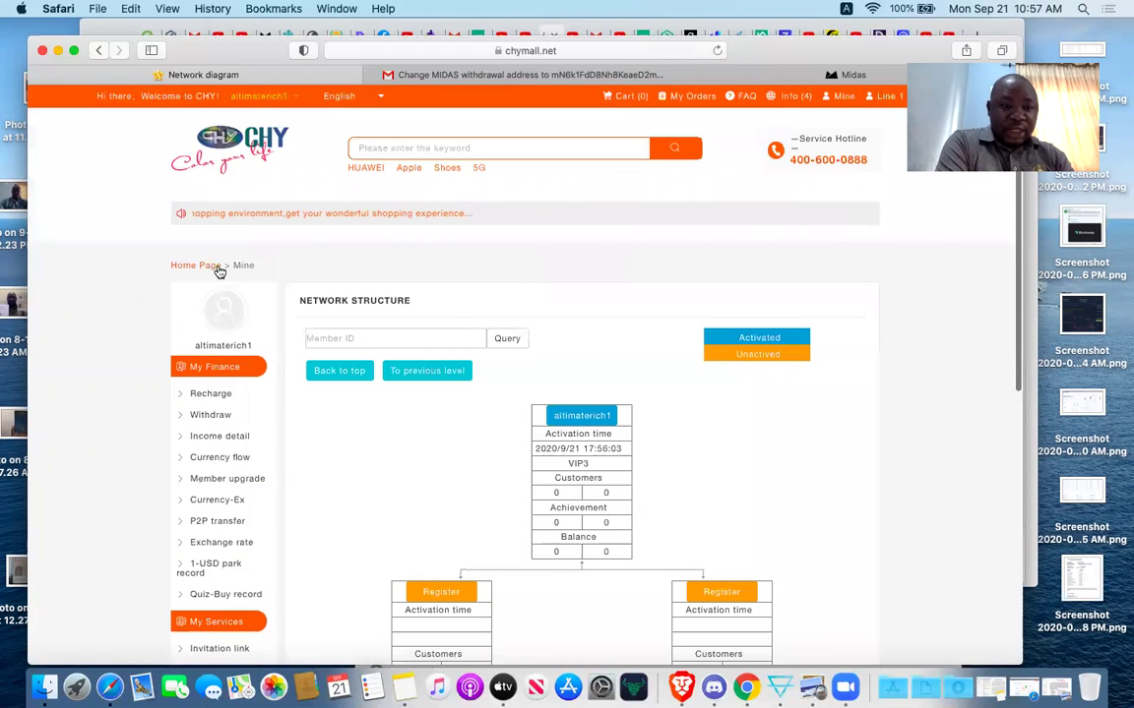
pyautogui.click(205, 267)
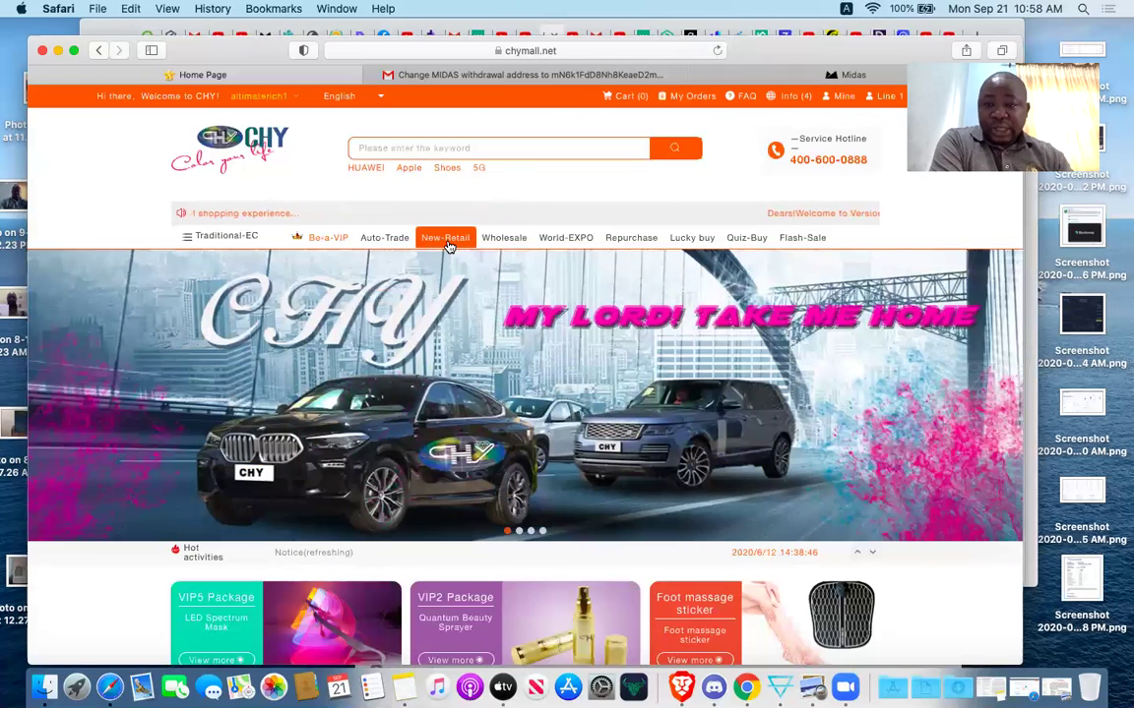
# Scroll through the New-Retail products, then switch to the Auto-Trade product listing.
pyautogui.click(447, 245)
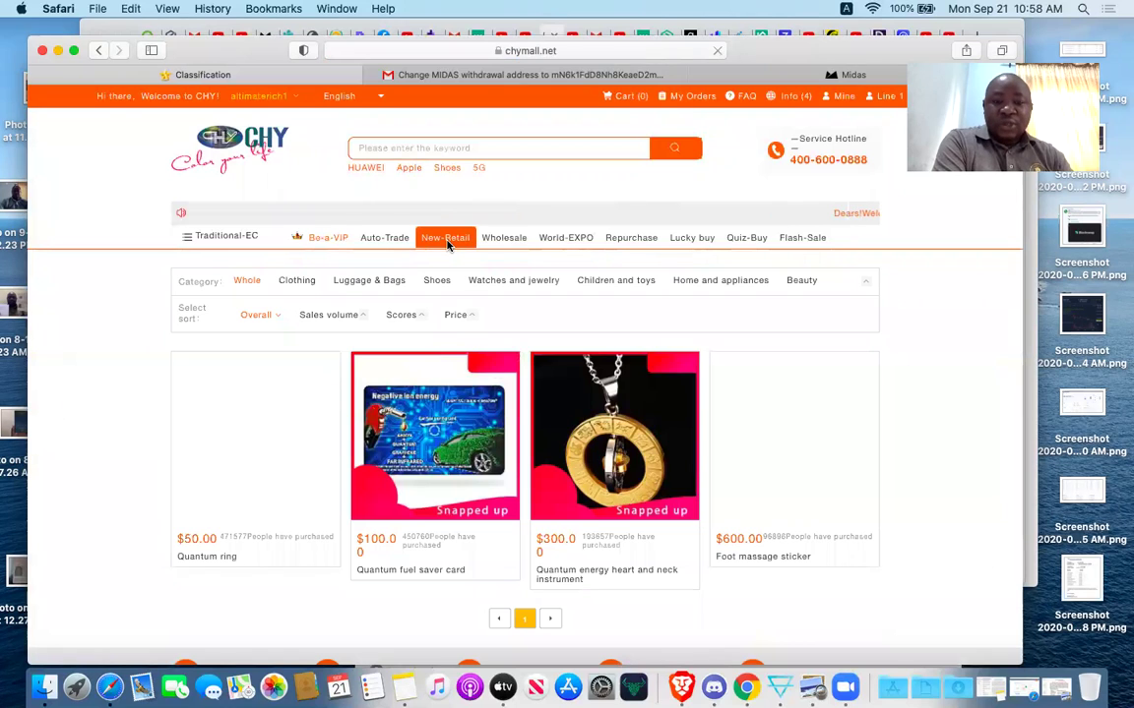
pyautogui.scroll(-4, 472, 388)
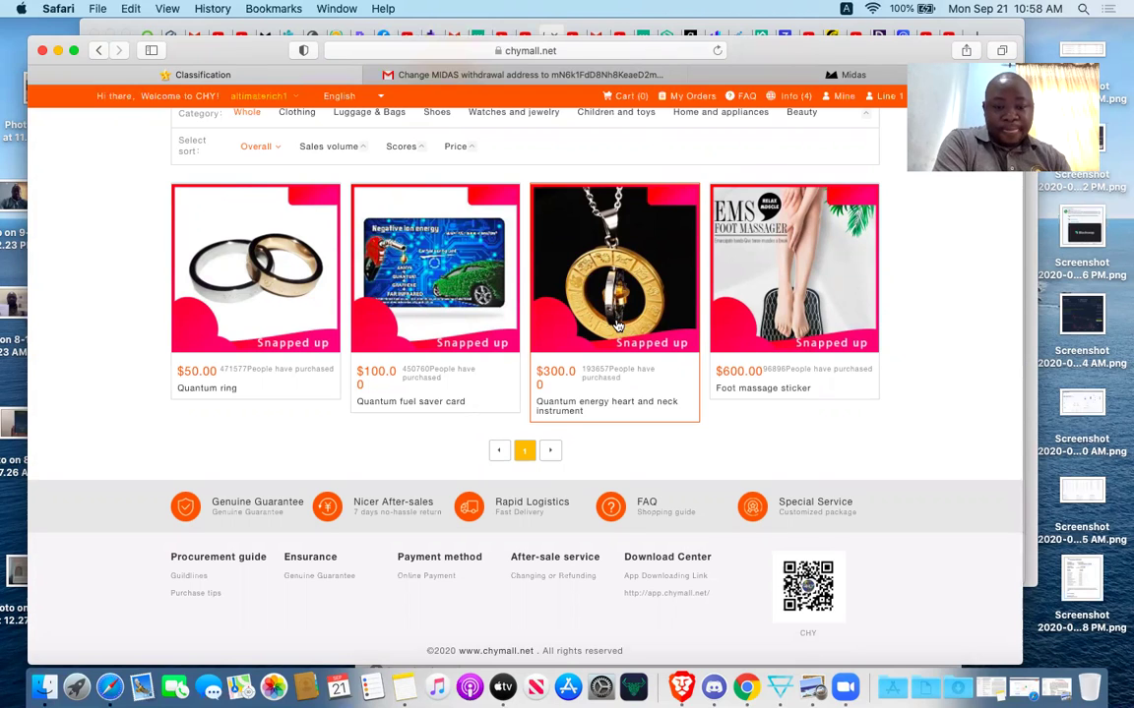
pyautogui.scroll(-1, 702, 324)
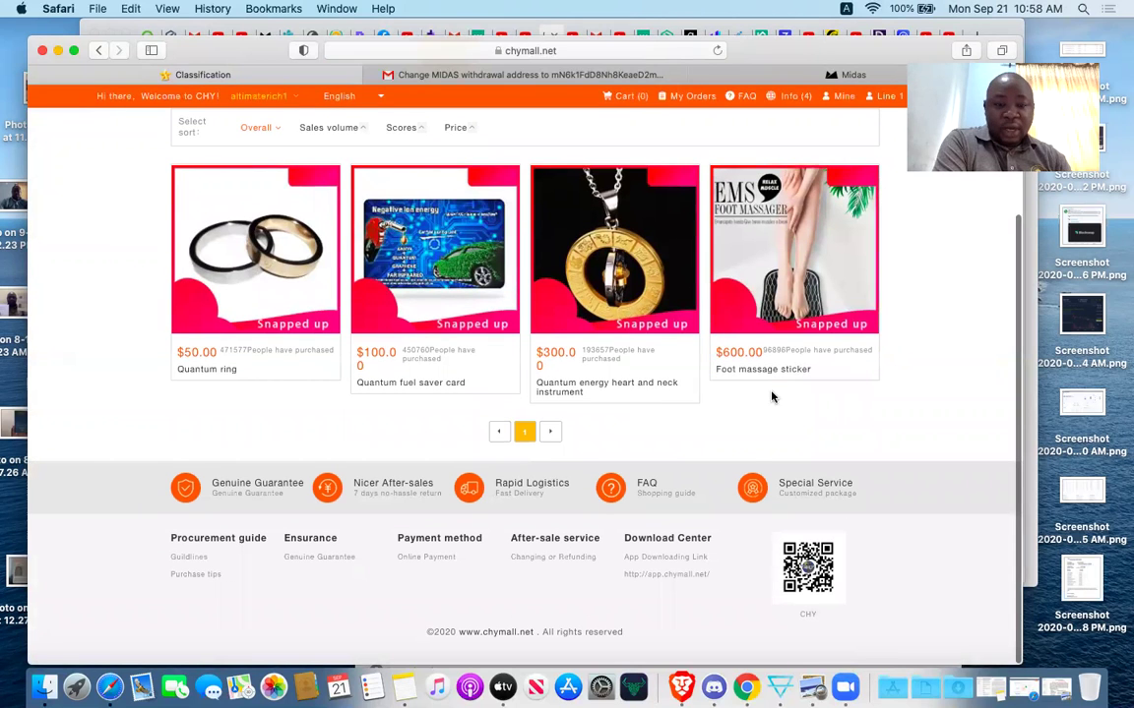
pyautogui.scroll(1, 566, 400)
pyautogui.scroll(4, 566, 401)
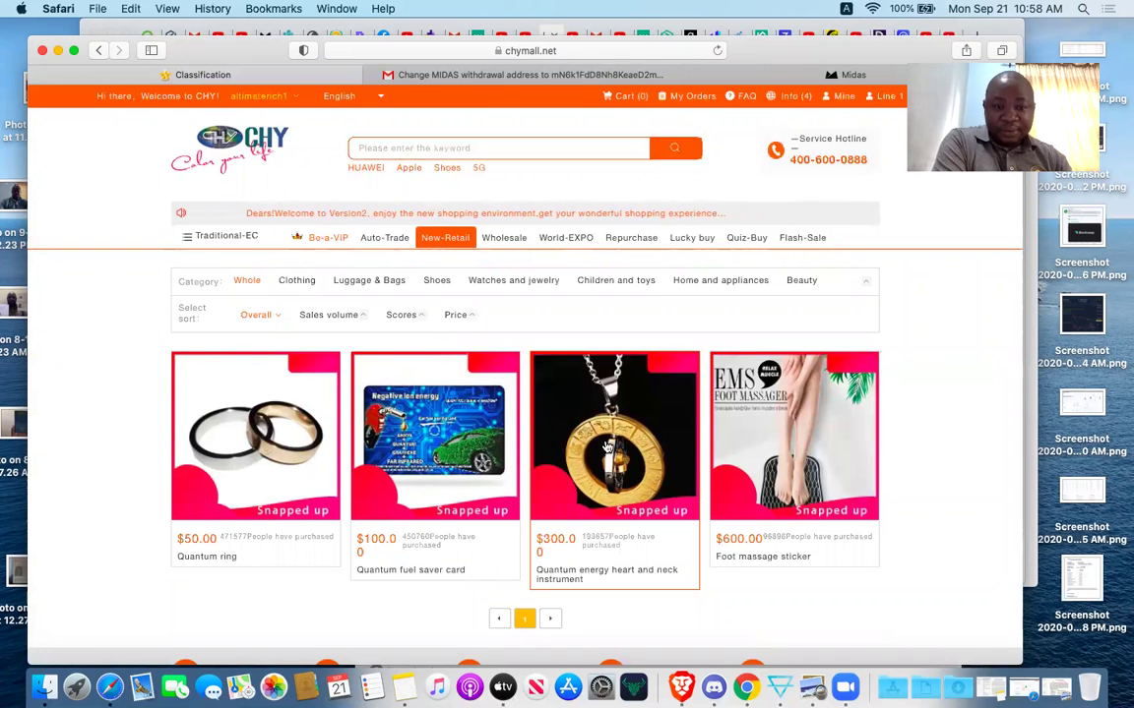
pyautogui.click(381, 246)
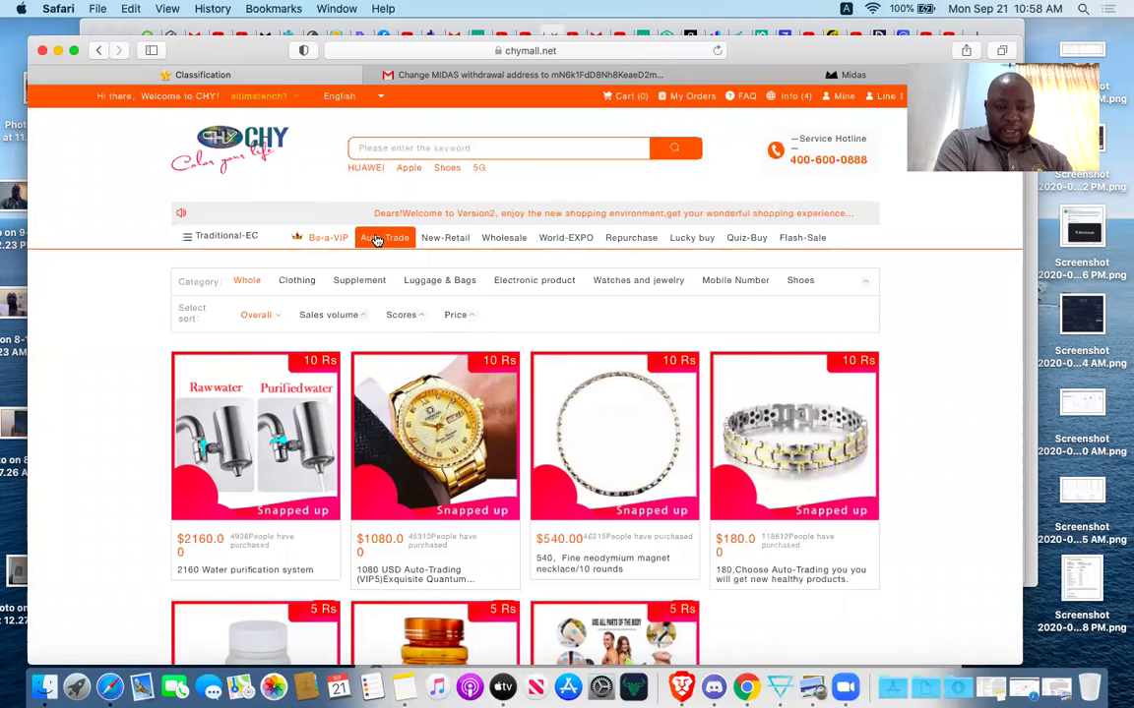
# Reload Auto-Trade and scroll to the row with the $1080.00 watch and $540.00 necklace.
pyautogui.click(376, 240)
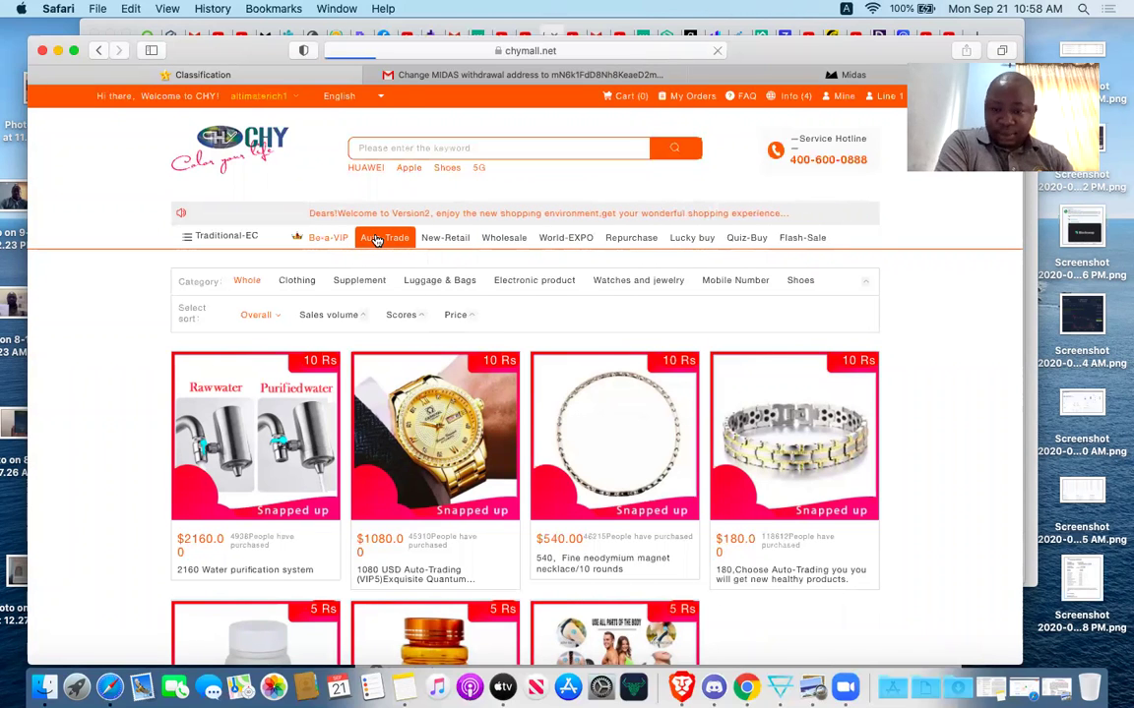
pyautogui.scroll(-5, 462, 447)
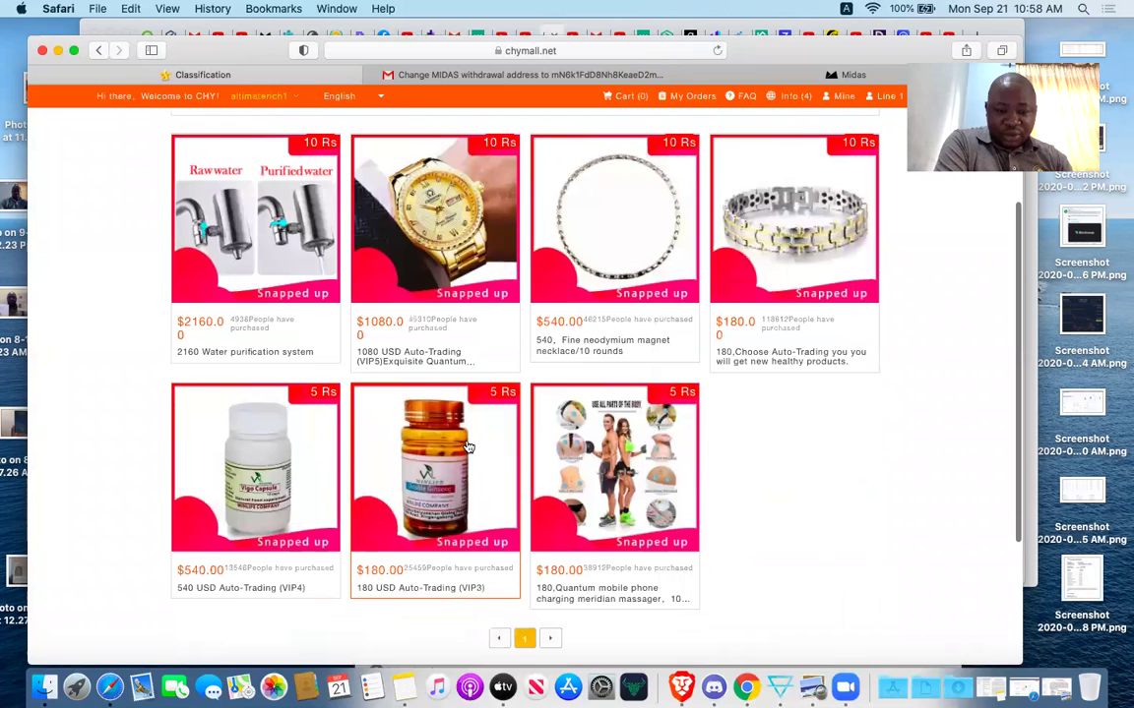
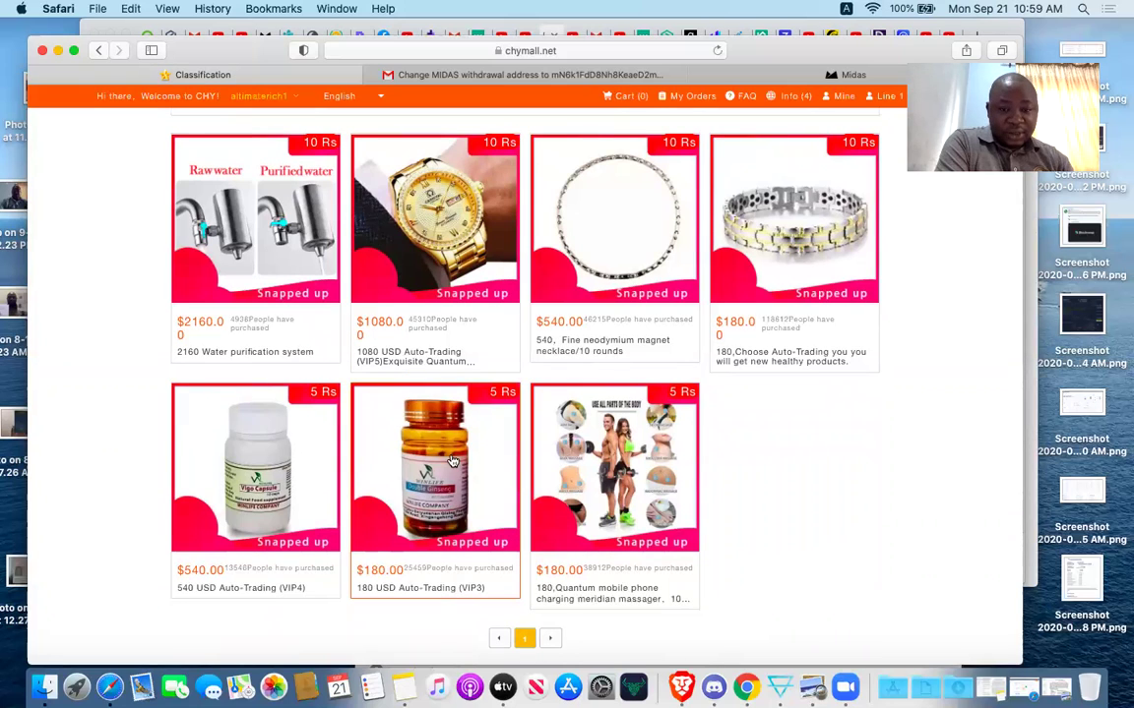
# Open the 180 USD Auto-Trading (VIP3) product, choose picture and One, and buy it now.
pyautogui.click(454, 518)
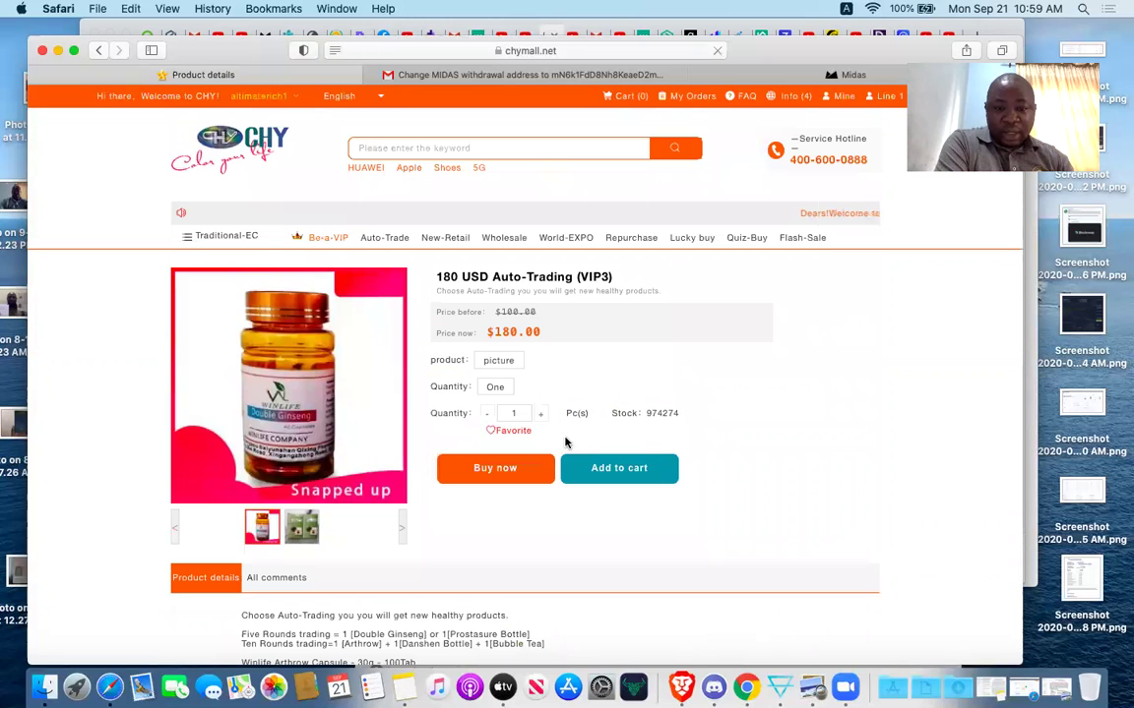
pyautogui.click(505, 363)
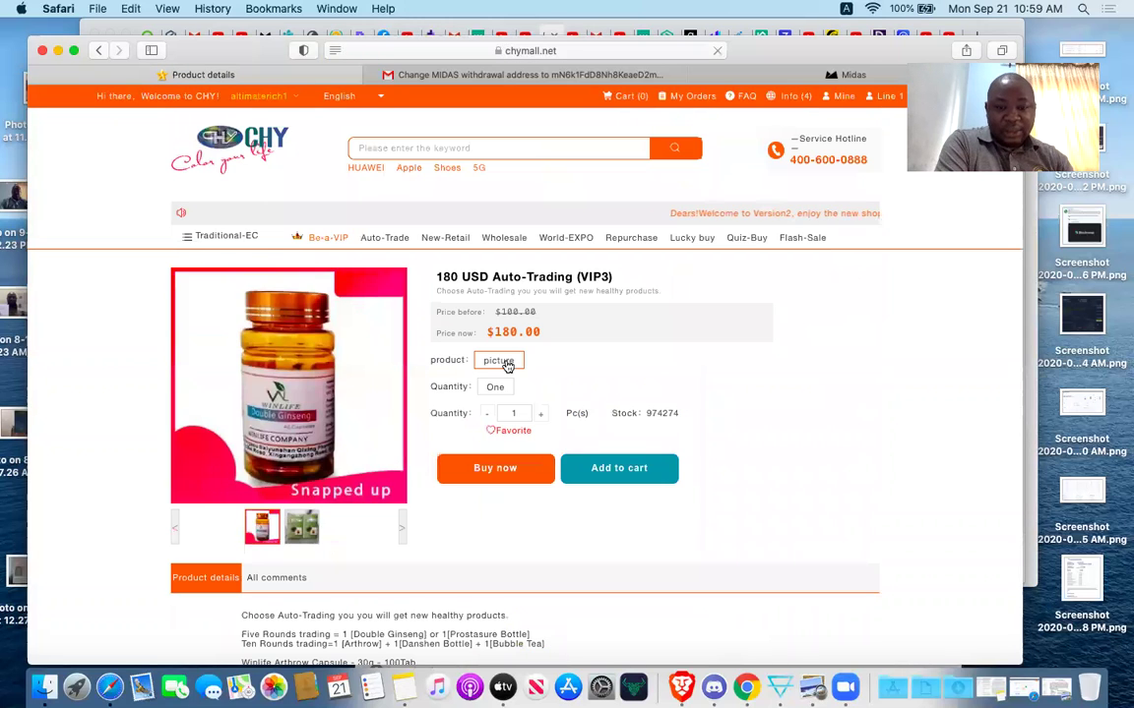
pyautogui.click(502, 388)
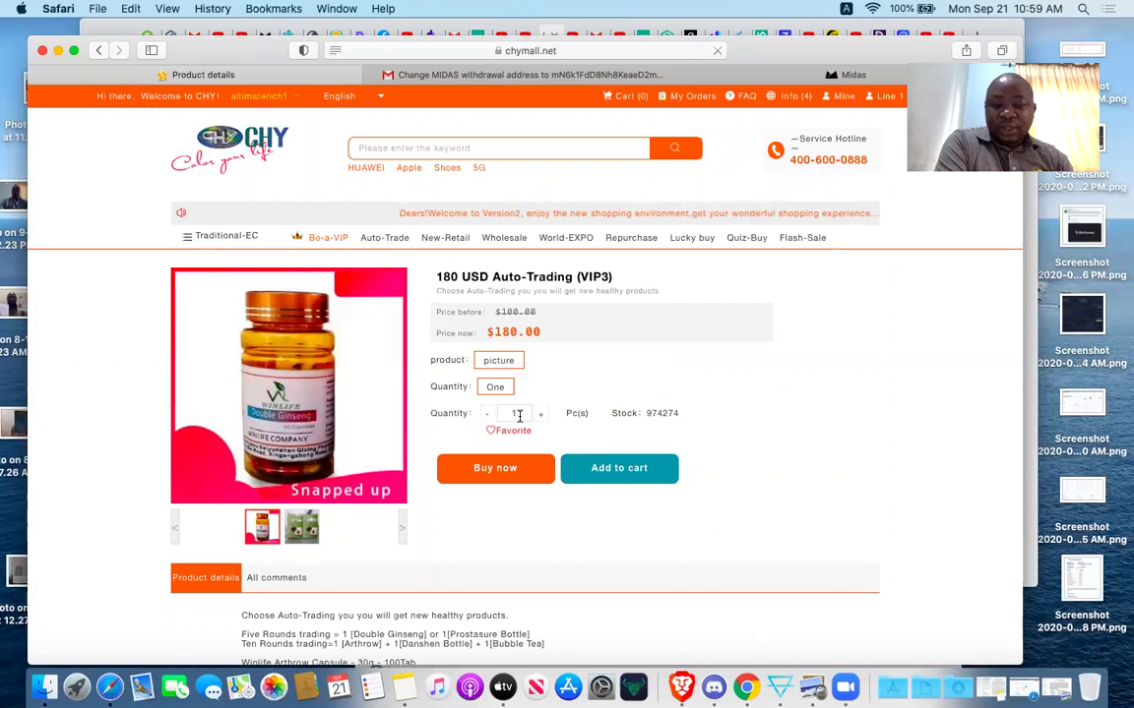
pyautogui.click(503, 471)
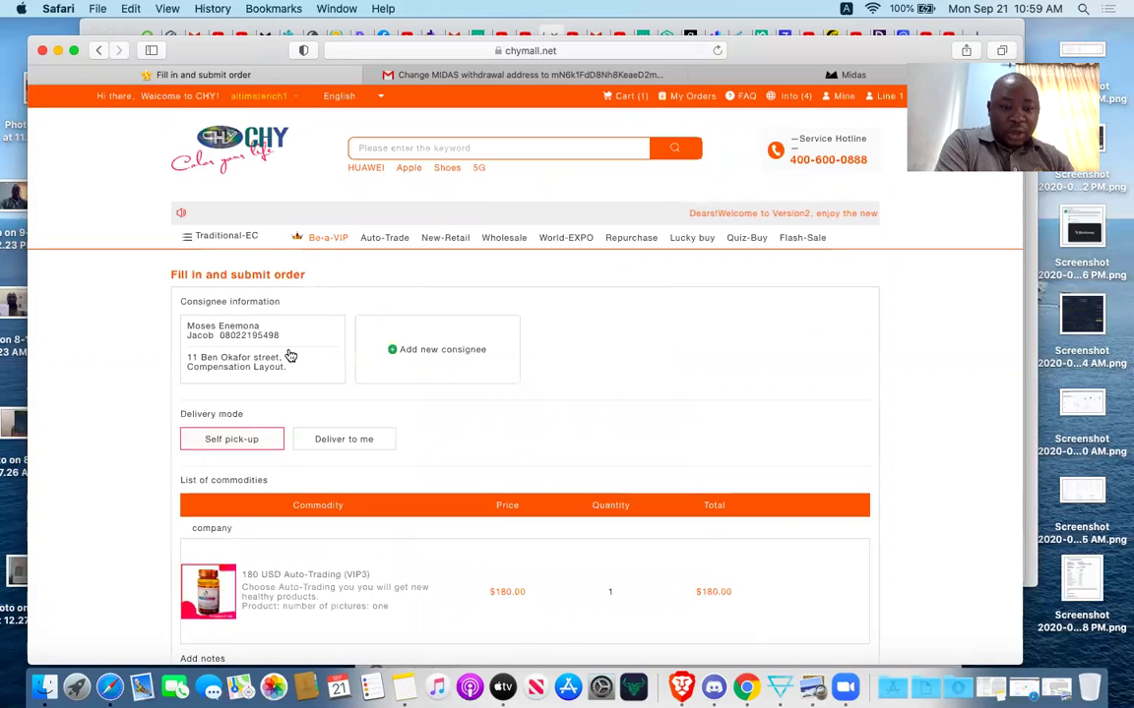
# Select the saved consignee and submit the $180.00 order to continue to payment.
pyautogui.click(292, 357)
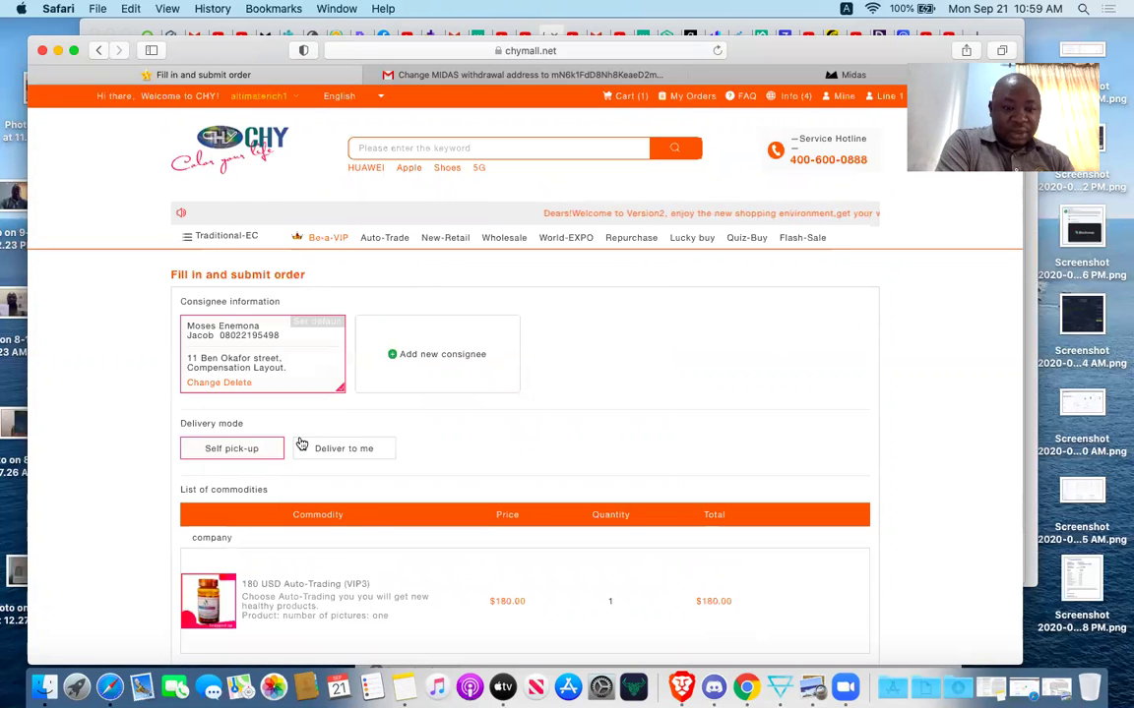
pyautogui.scroll(-3, 539, 468)
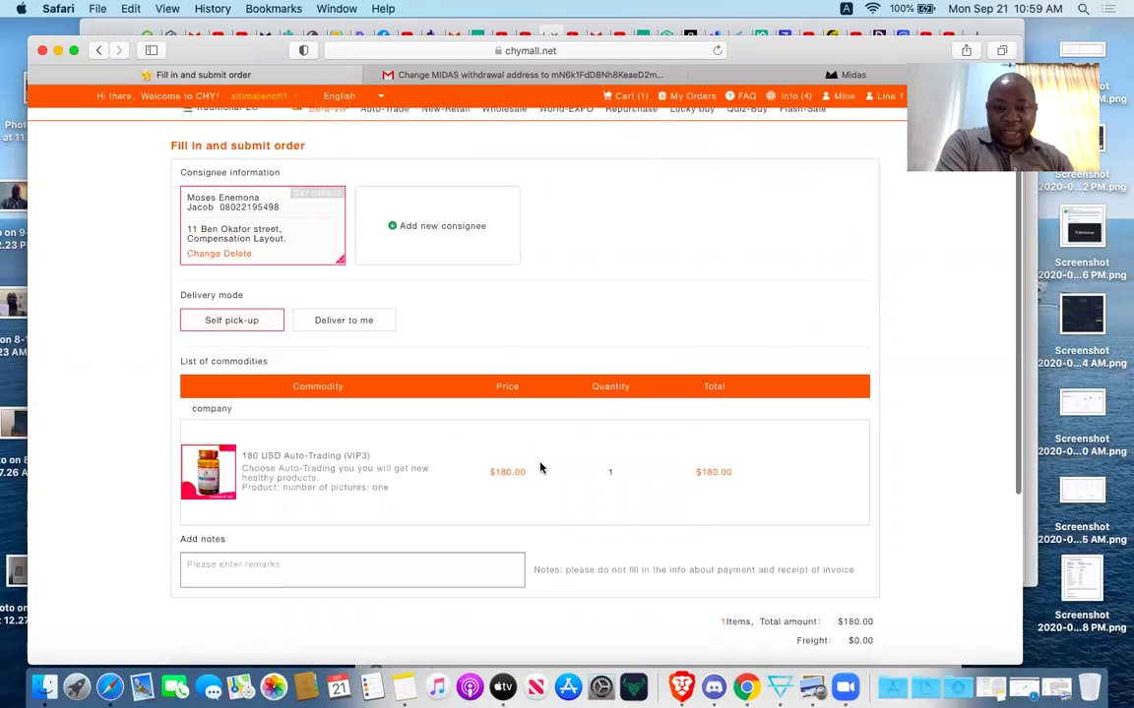
pyautogui.scroll(-1, 539, 467)
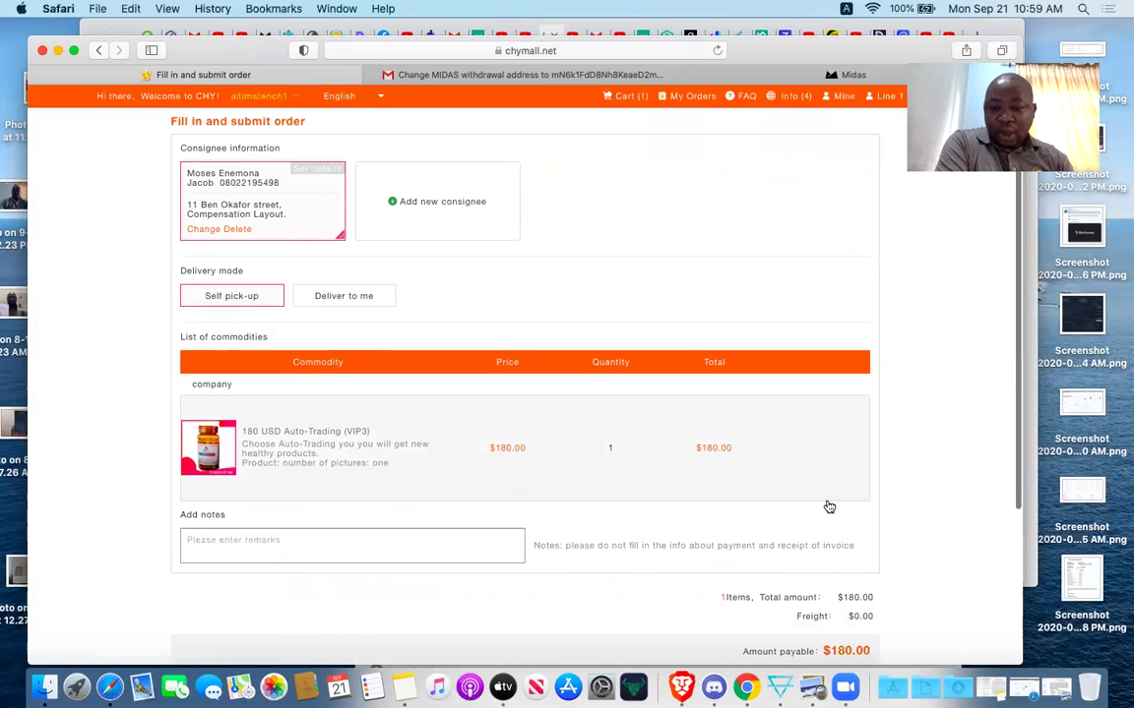
pyautogui.scroll(-5, 824, 506)
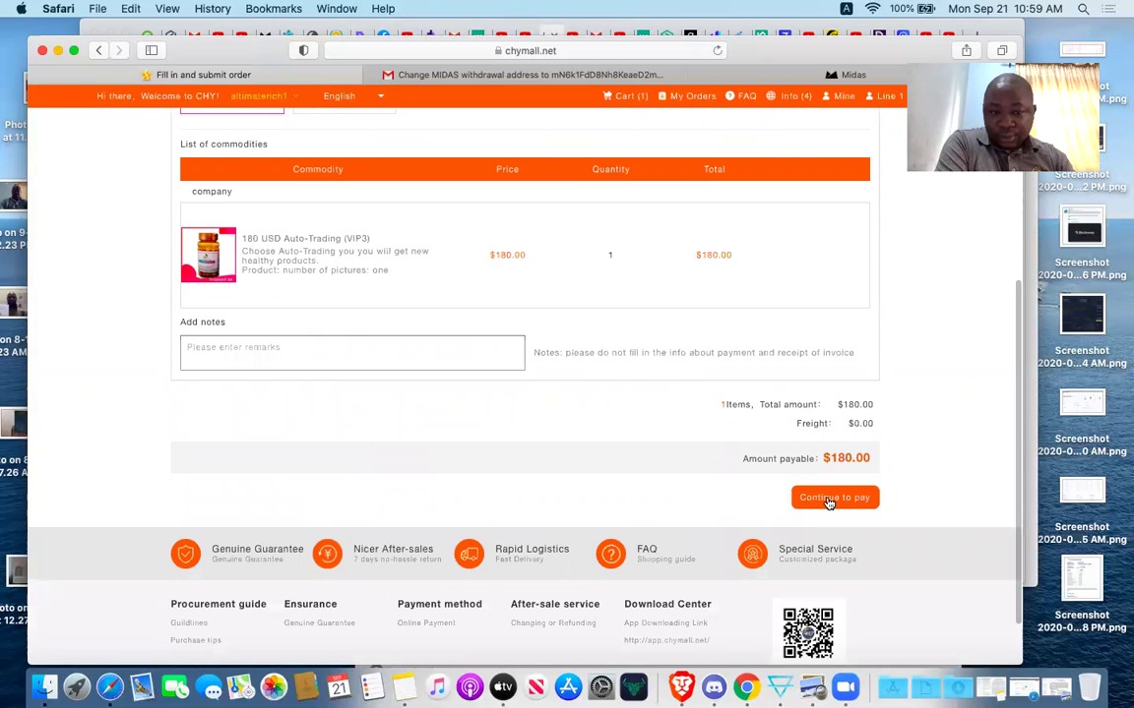
pyautogui.click(830, 499)
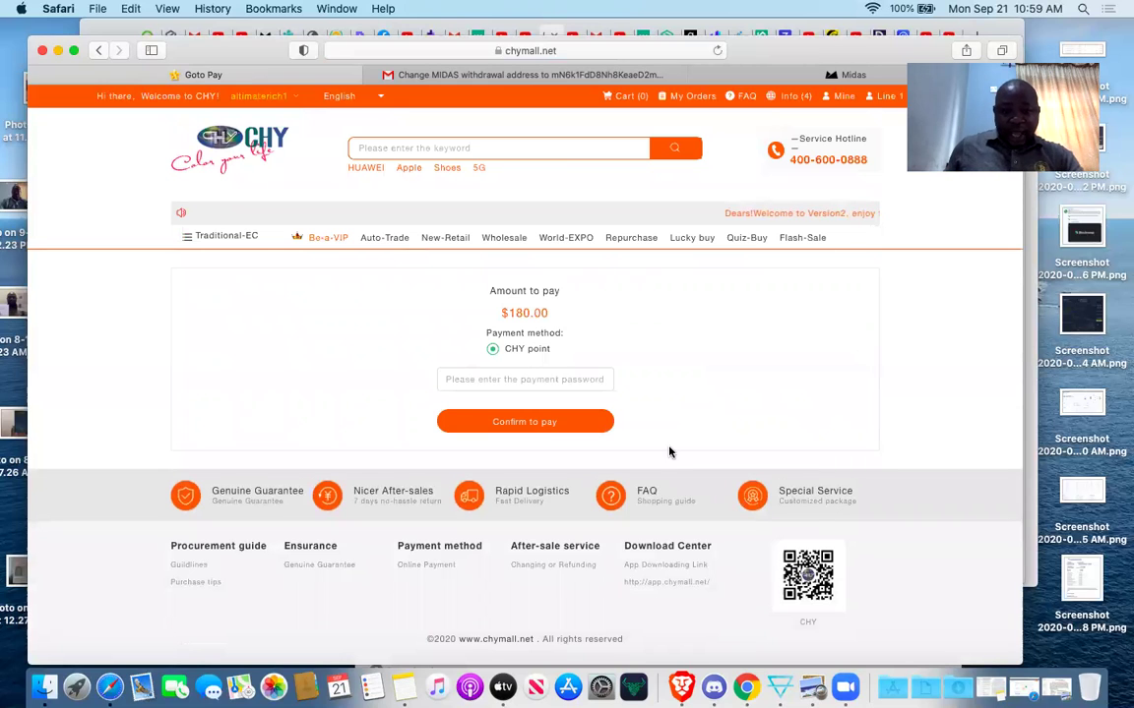
# Enter the payment password and confirm the $180.00 CHY point payment.
pyautogui.click(546, 379)
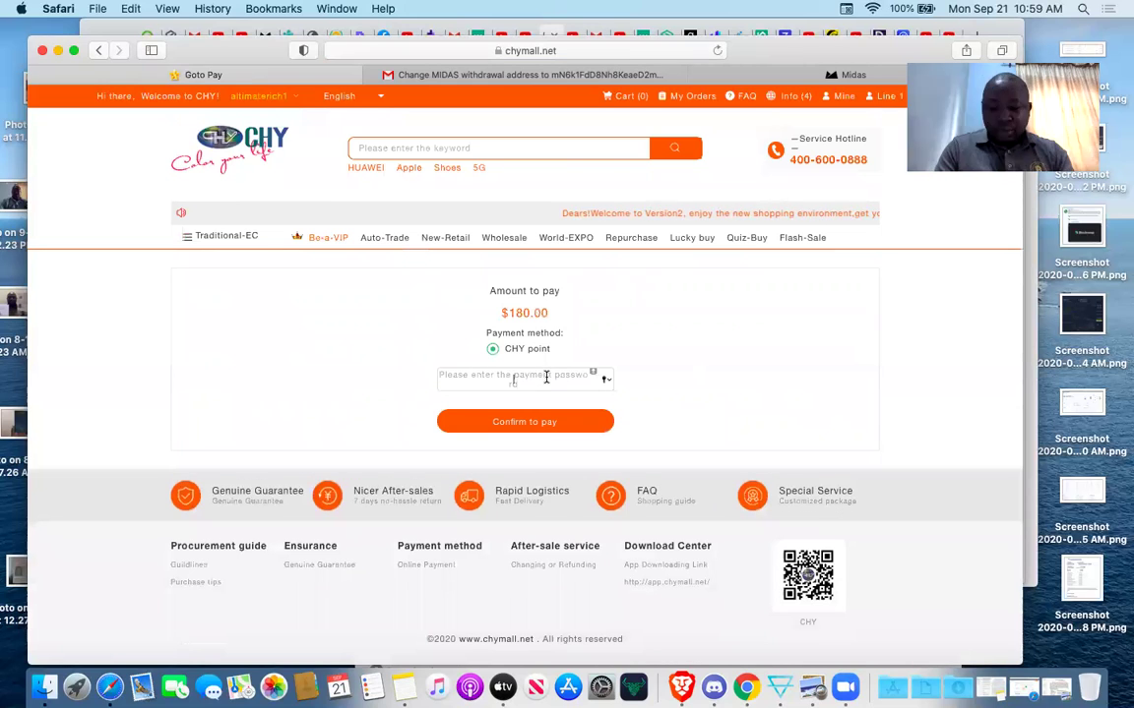
pyautogui.write('1•••••')
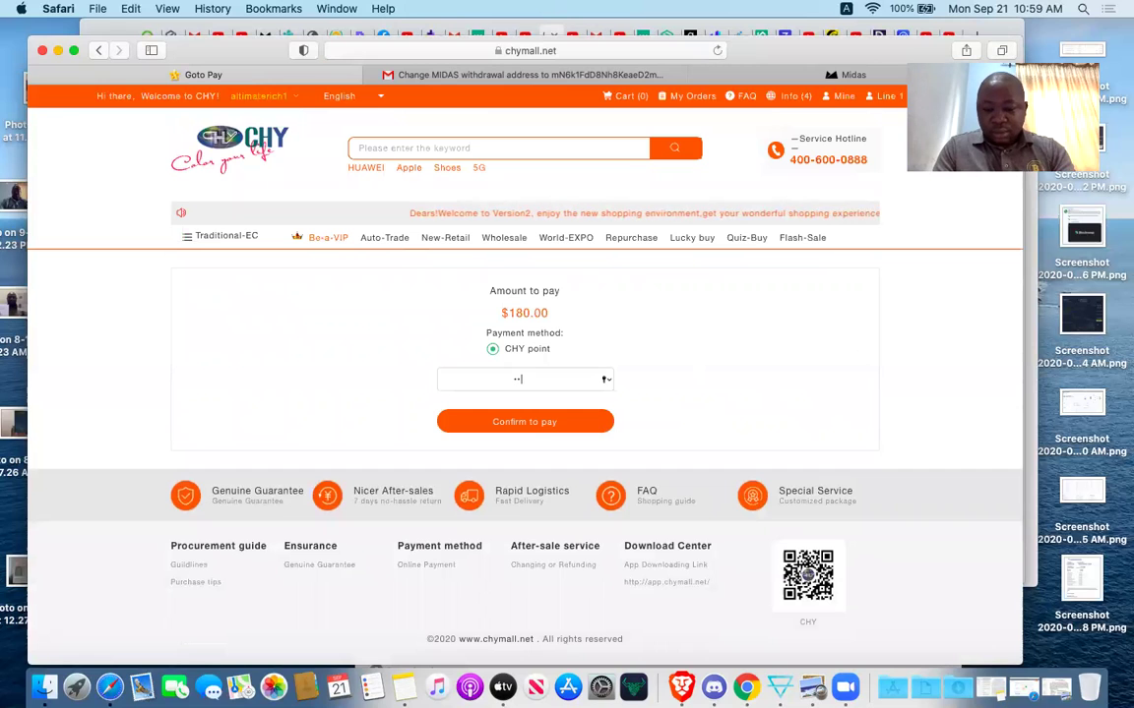
pyautogui.write('•••••')
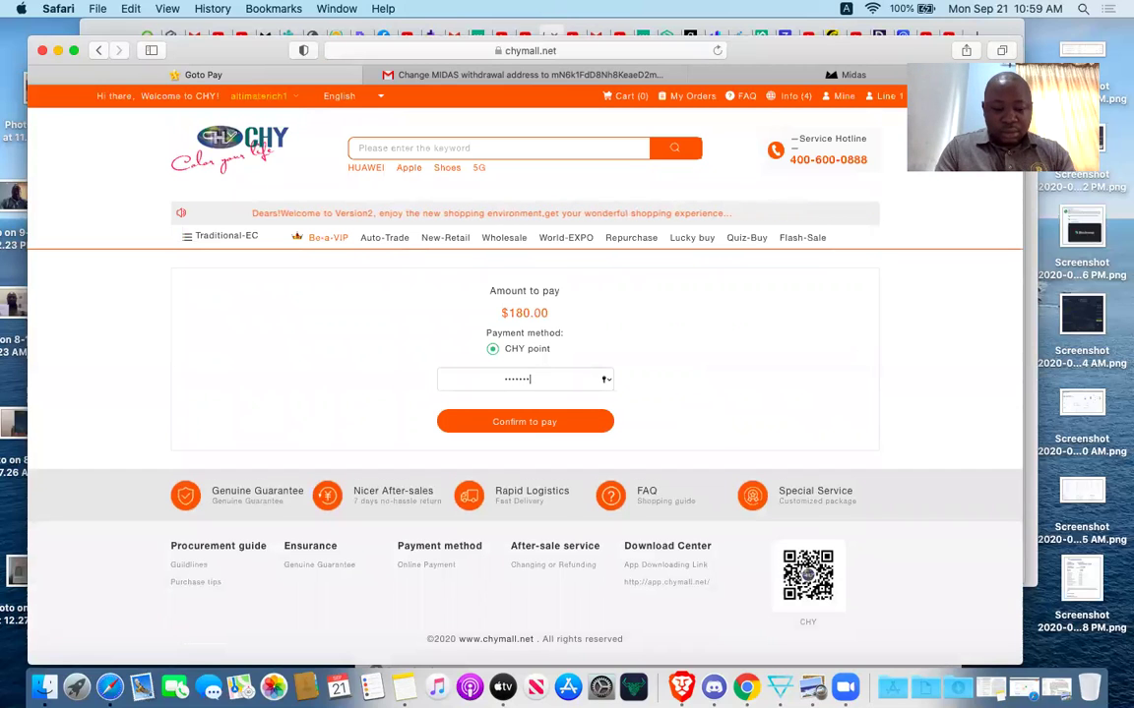
pyautogui.click(538, 430)
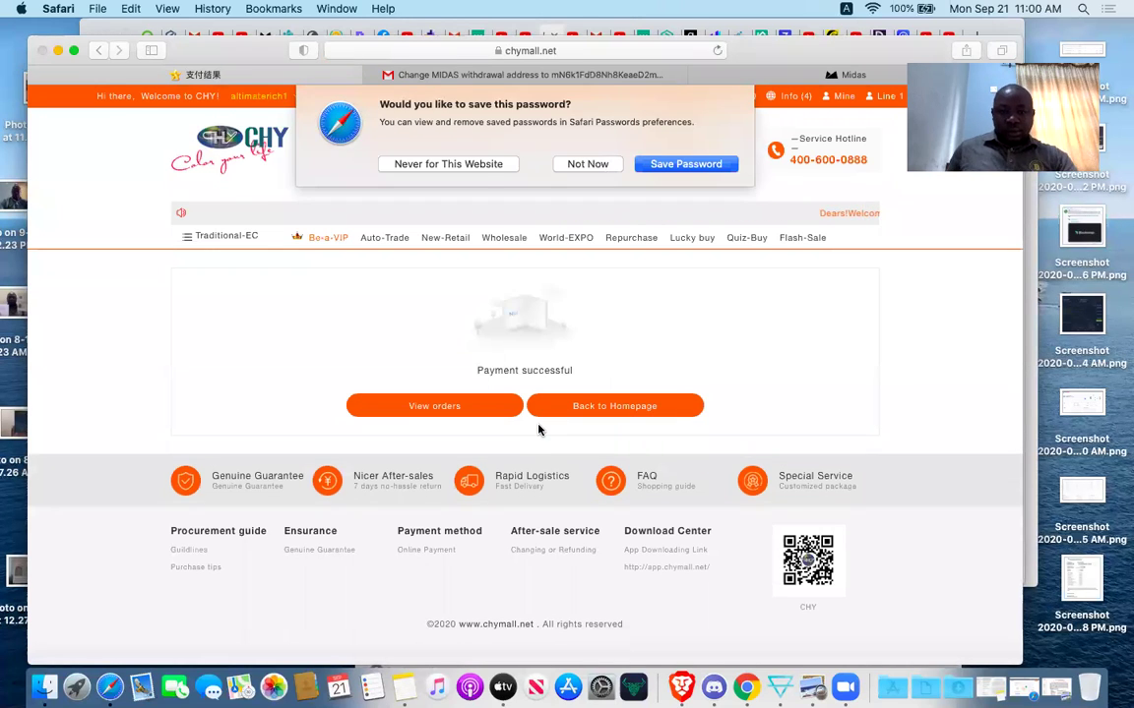
# Dismiss Safari's save-password prompt and view My Orders with the new VIP3 order.
pyautogui.click(583, 164)
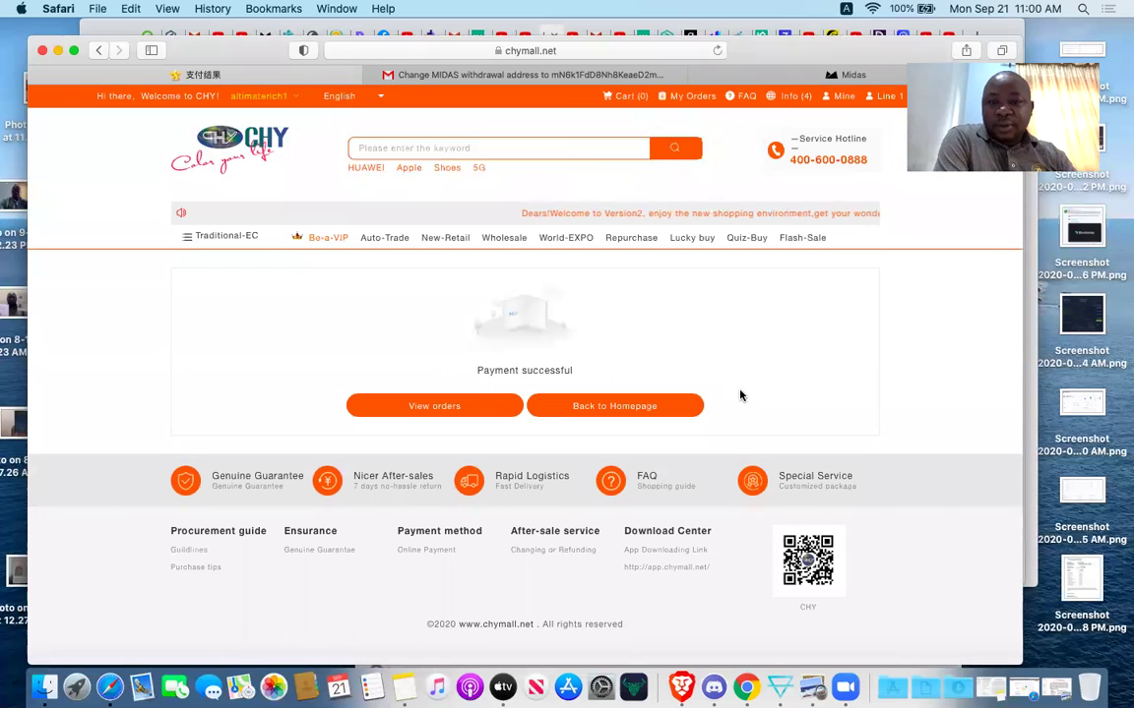
pyautogui.scroll(1, 741, 395)
pyautogui.scroll(-1, 739, 393)
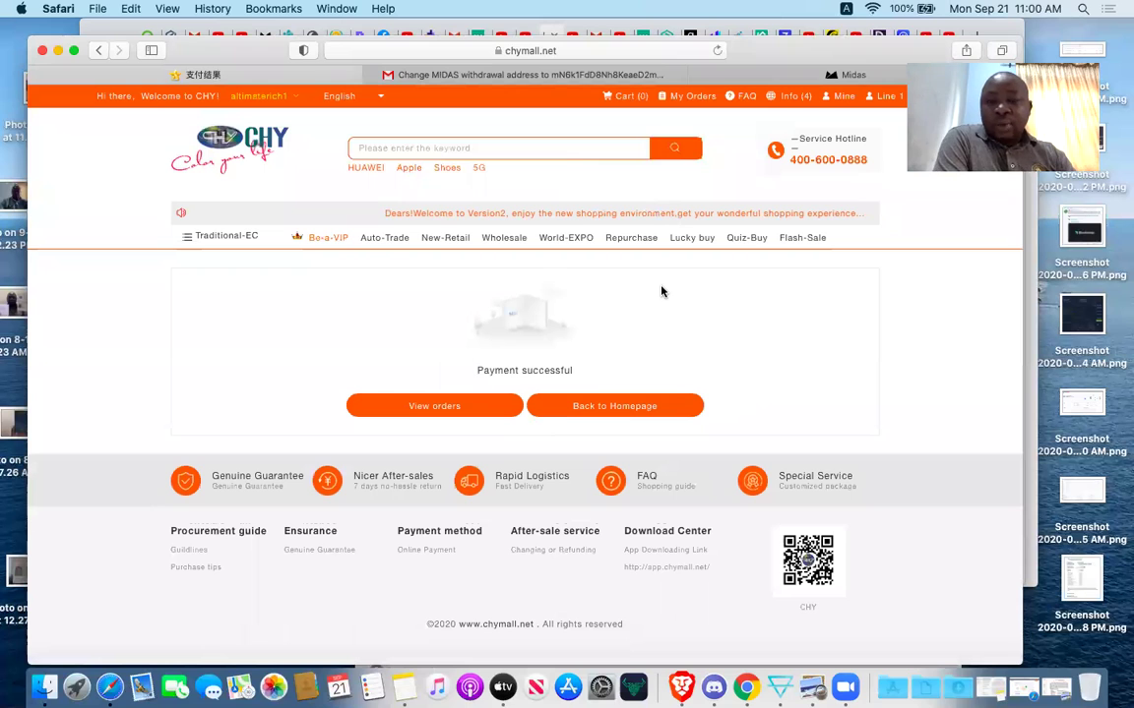
pyautogui.click(692, 101)
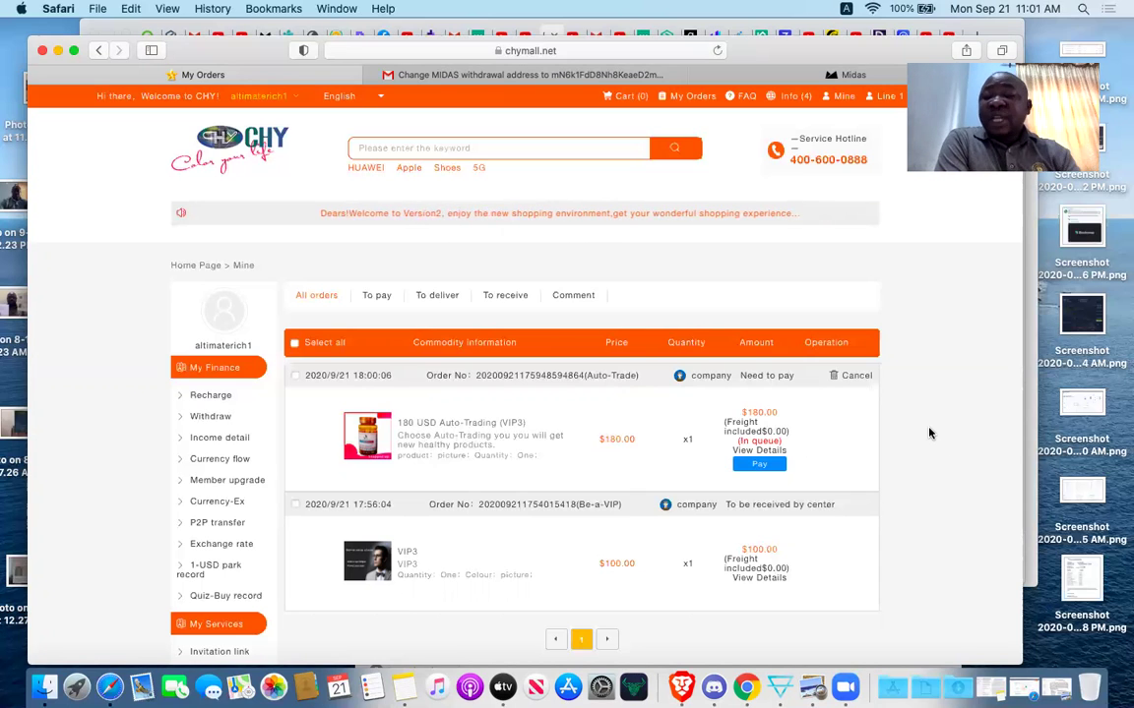
# Look over the orders list, then return to the Home Page via the breadcrumb.
pyautogui.scroll(-3, 929, 433)
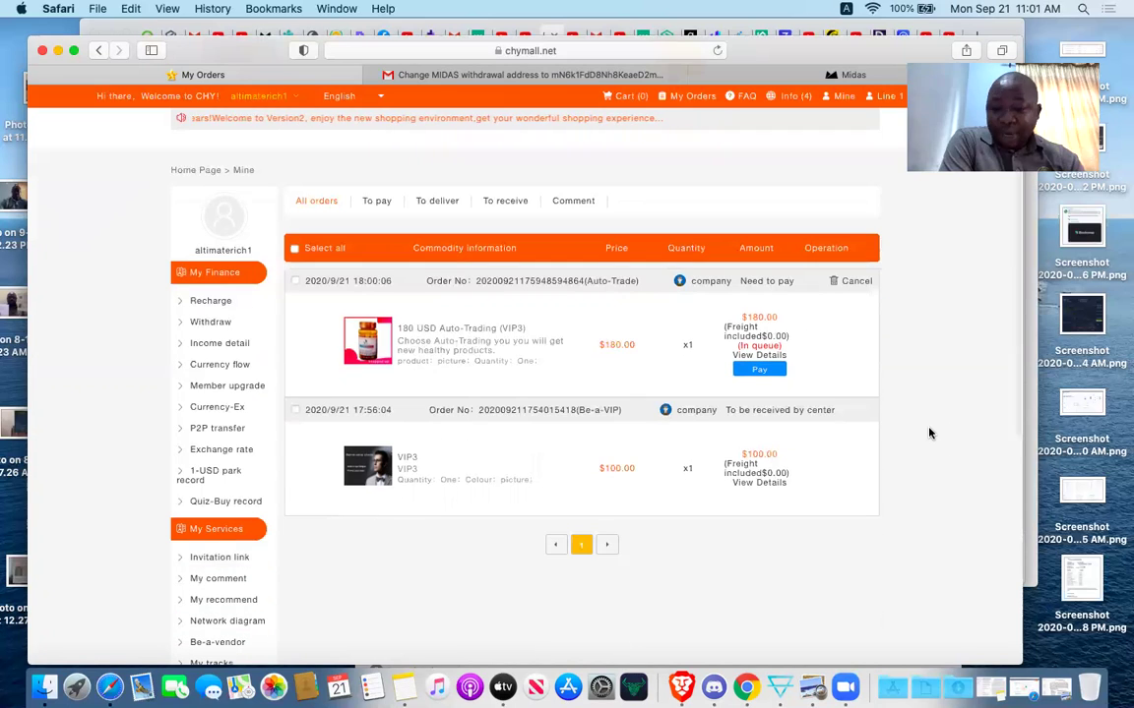
pyautogui.scroll(3, 929, 433)
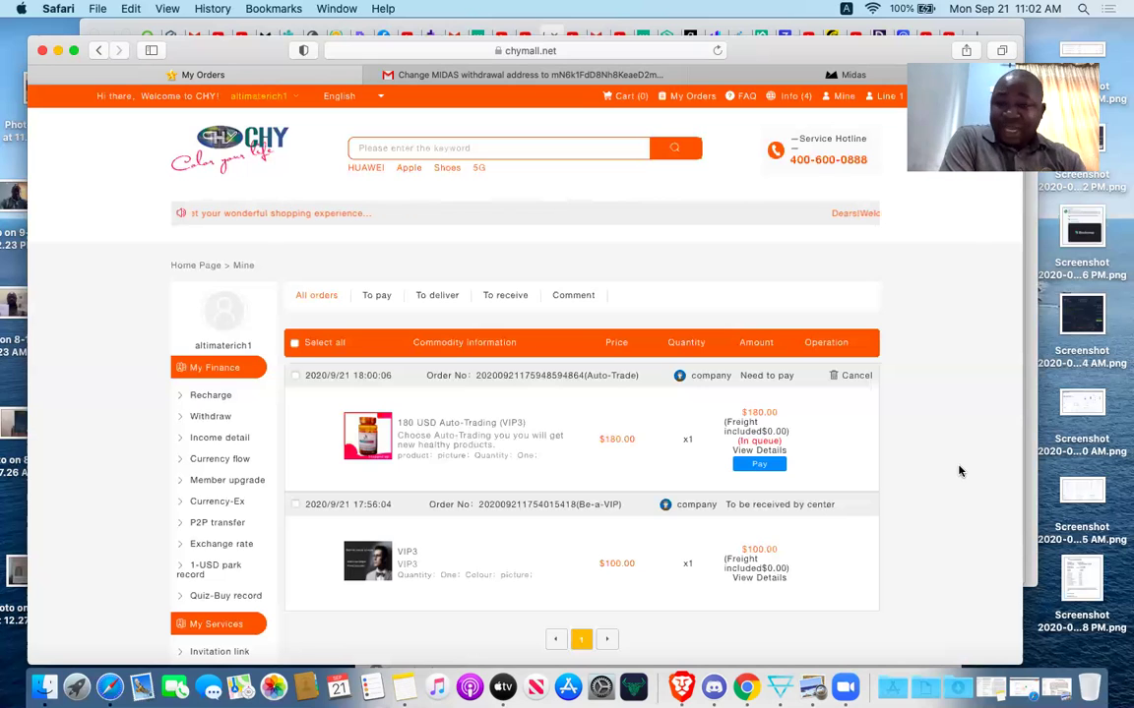
pyautogui.scroll(-2, 959, 472)
pyautogui.scroll(2, 960, 471)
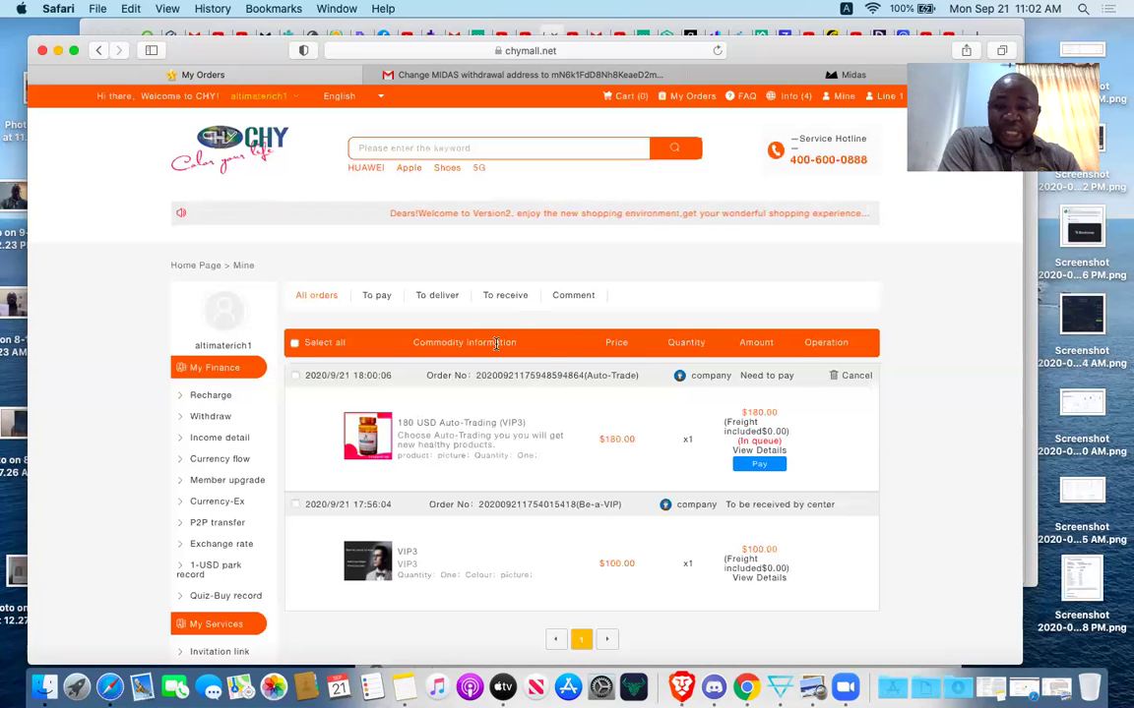
pyautogui.click(203, 266)
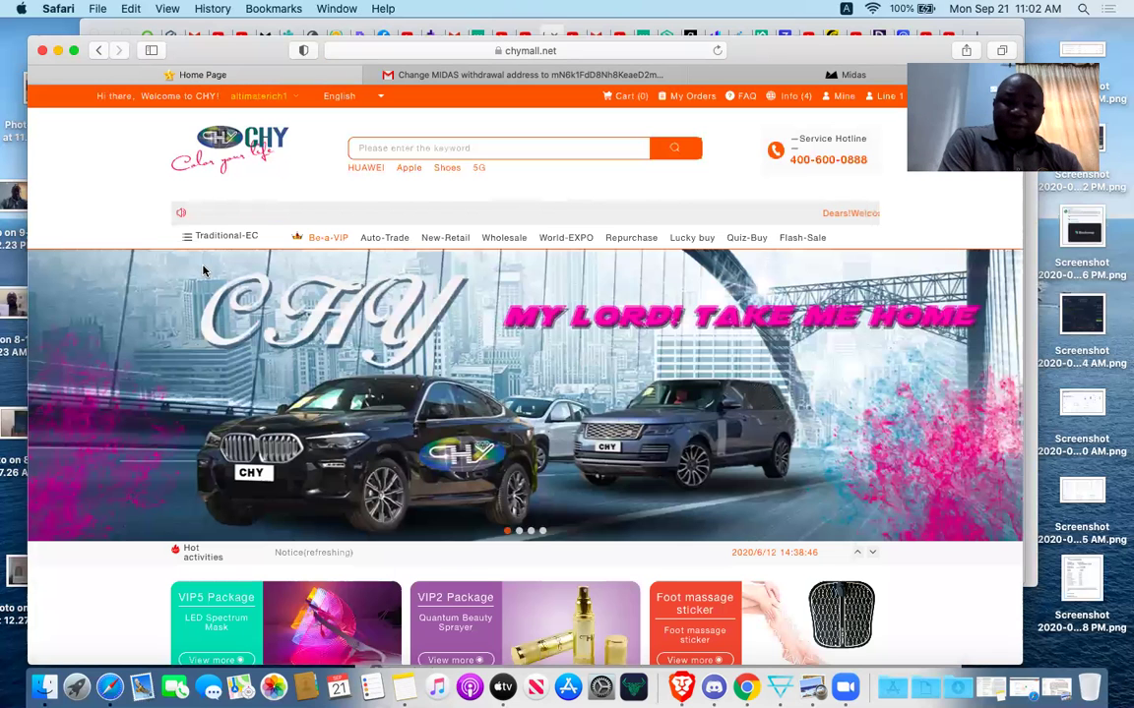
# From New-Retail, buy the $100.00 Quantum fuel saver card with options Two and picture.
pyautogui.click(446, 240)
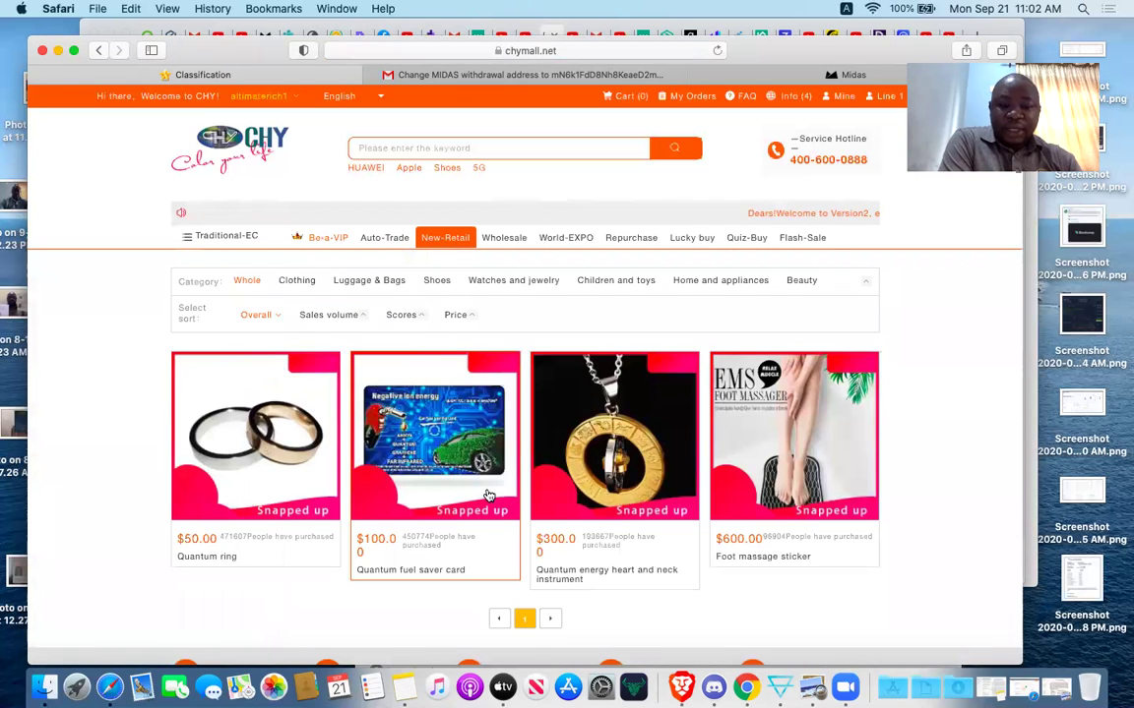
pyautogui.scroll(-2, 488, 496)
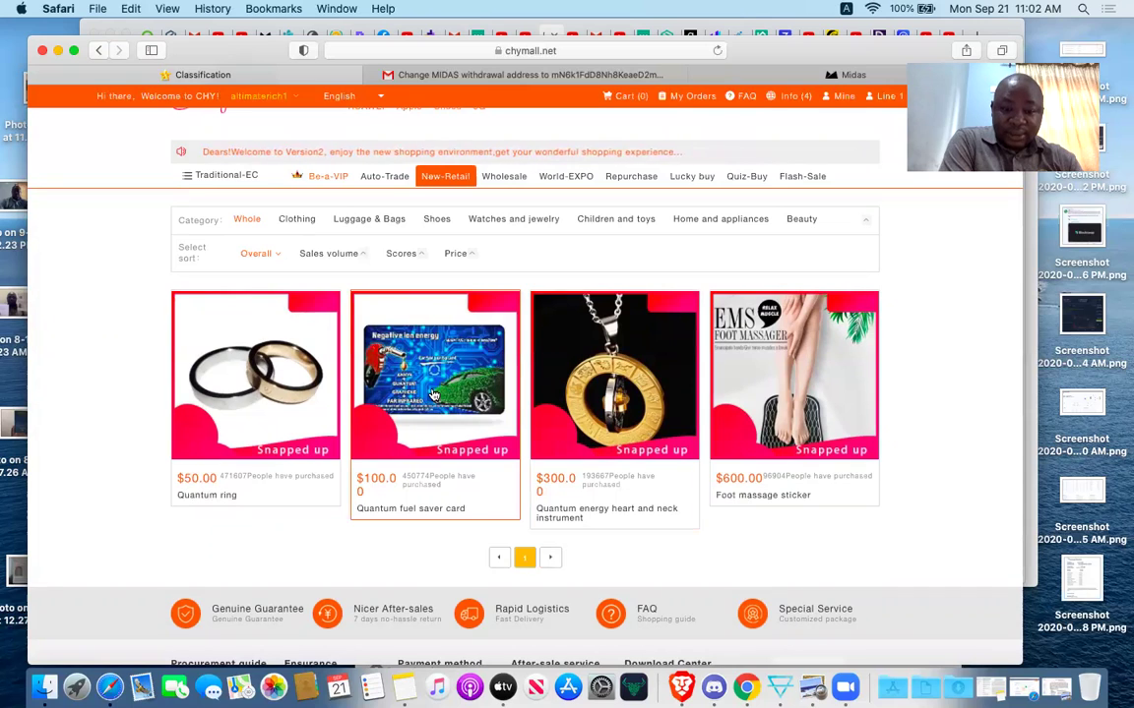
pyautogui.click(433, 394)
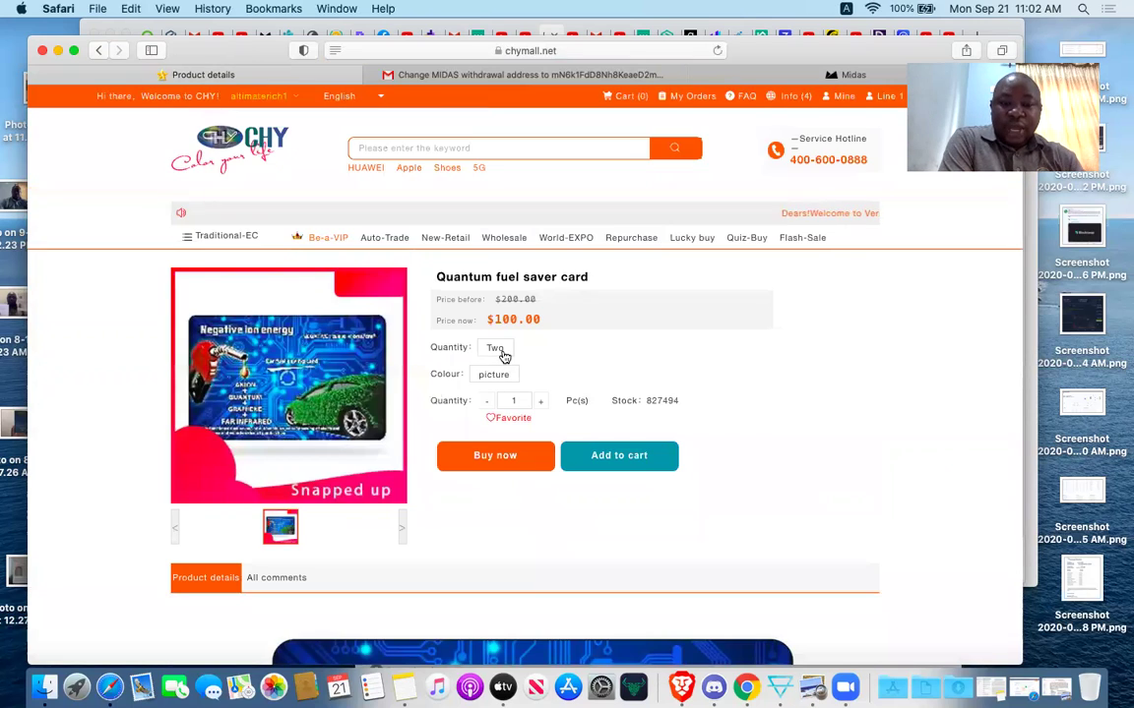
pyautogui.click(498, 350)
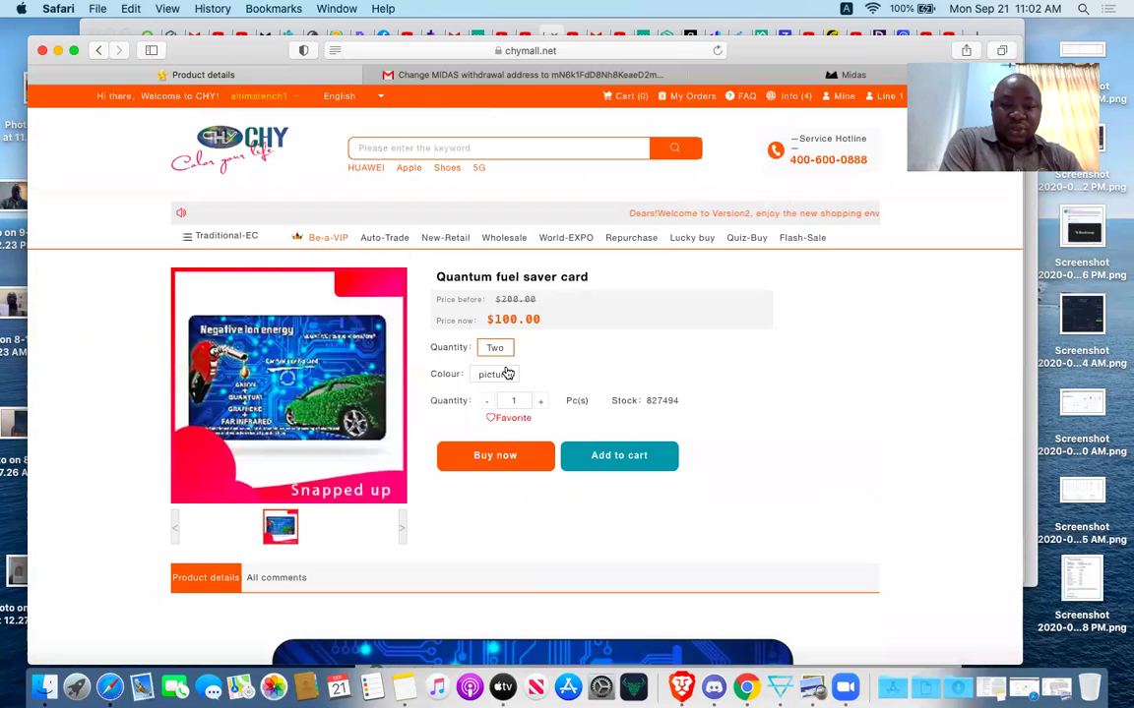
pyautogui.click(505, 375)
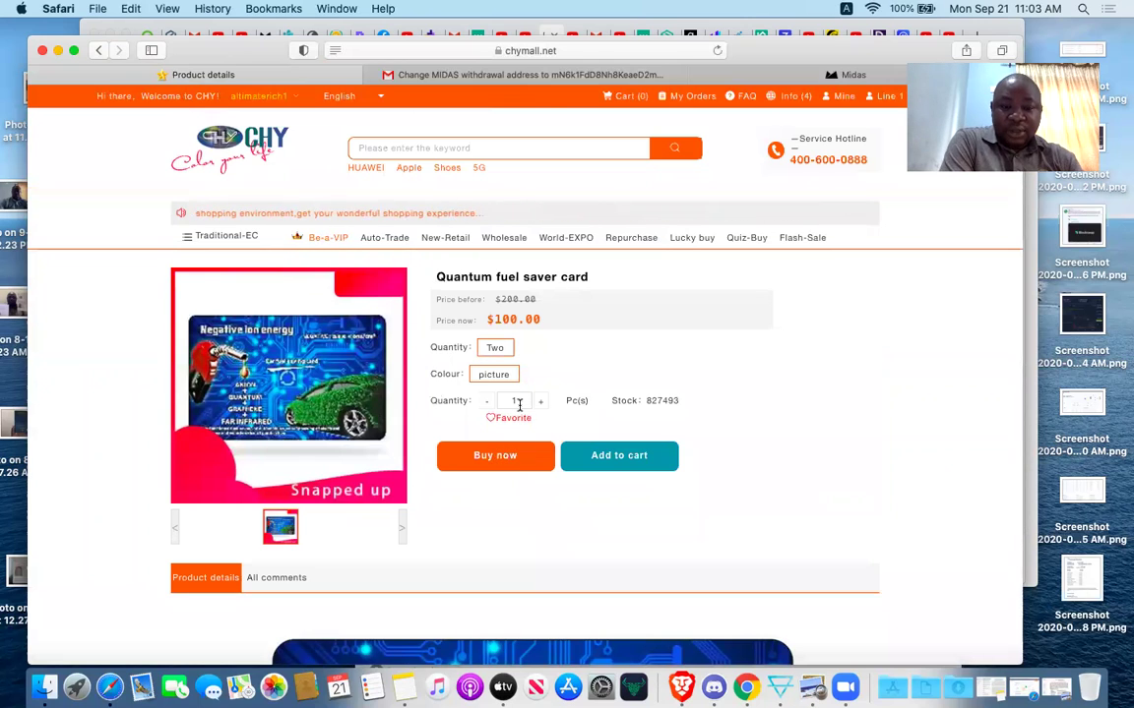
pyautogui.click(502, 455)
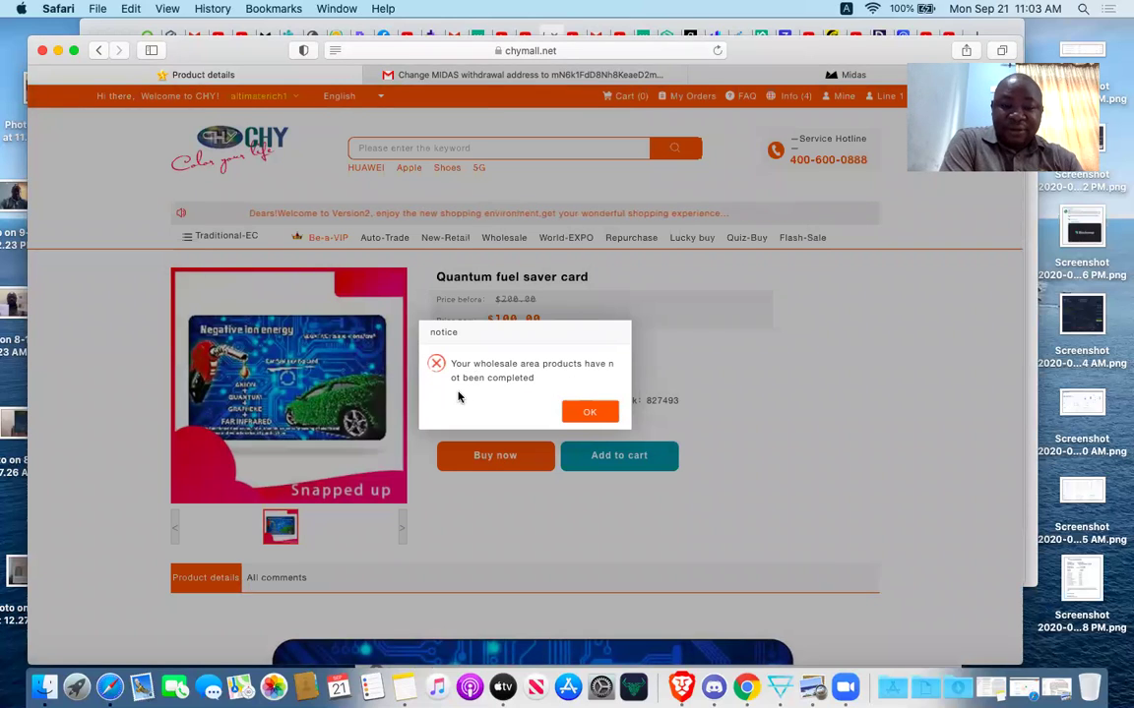
# Acknowledge the wholesale-incomplete notice and go to the Wholesale product listing.
pyautogui.click(590, 420)
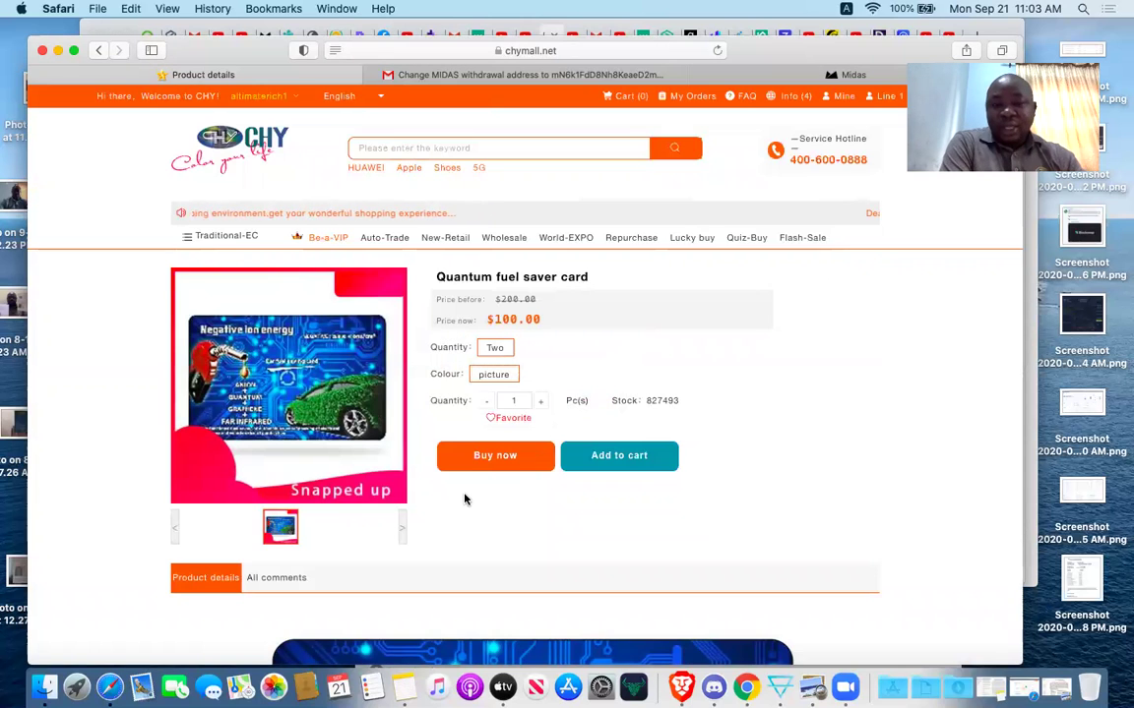
pyautogui.scroll(-3, 465, 499)
pyautogui.scroll(3, 466, 498)
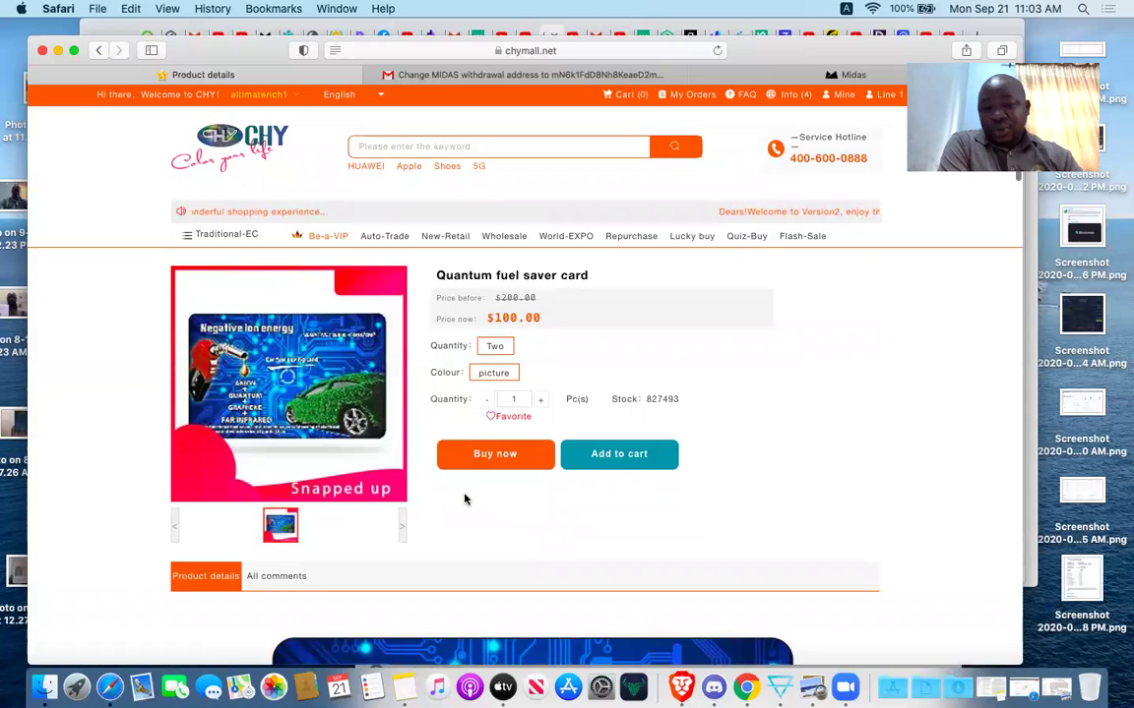
pyautogui.scroll(-3, 466, 499)
pyautogui.scroll(3, 465, 499)
pyautogui.scroll(-3, 465, 499)
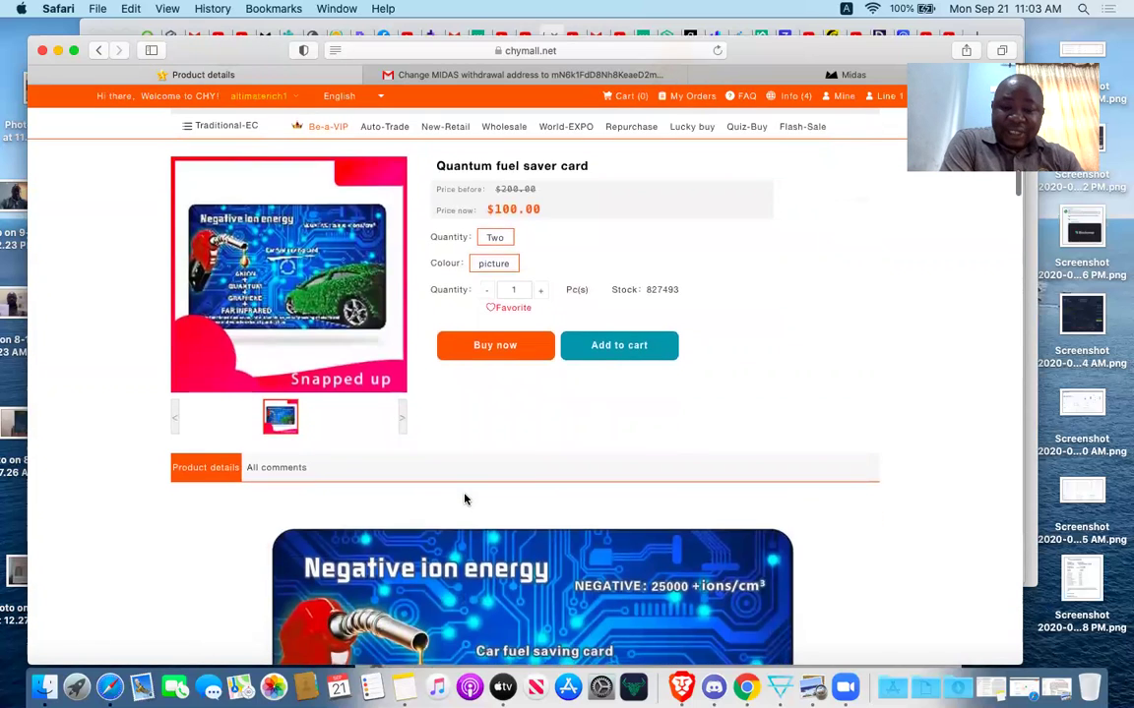
pyautogui.scroll(3, 466, 498)
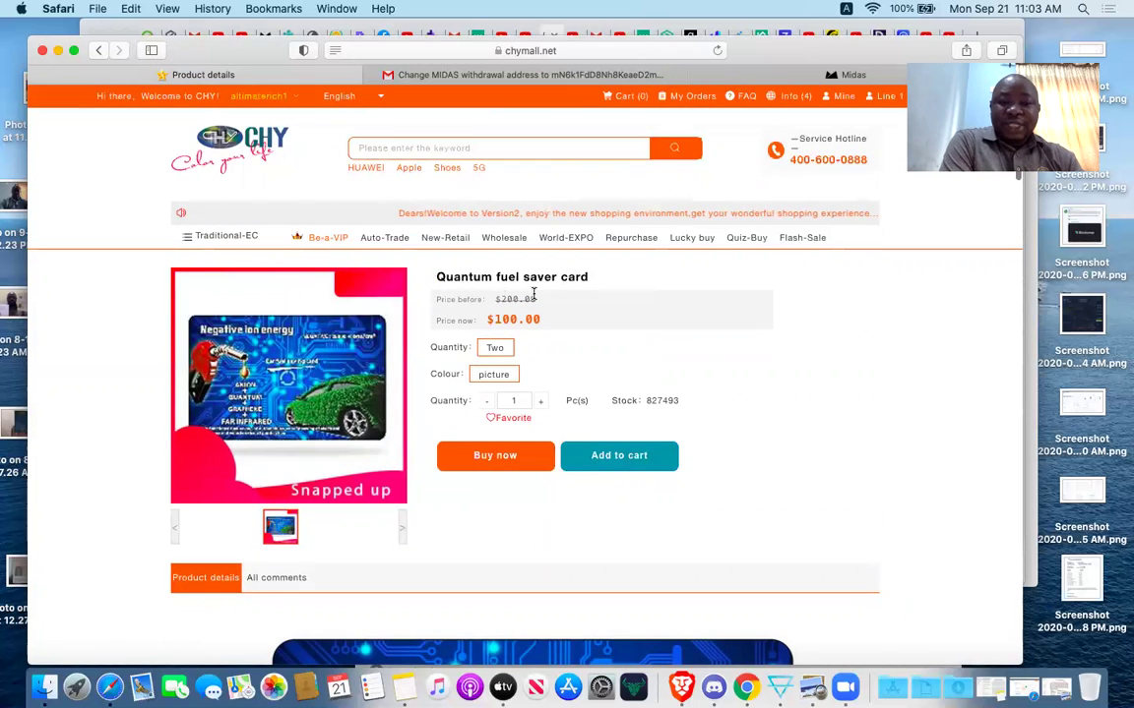
pyautogui.click(503, 238)
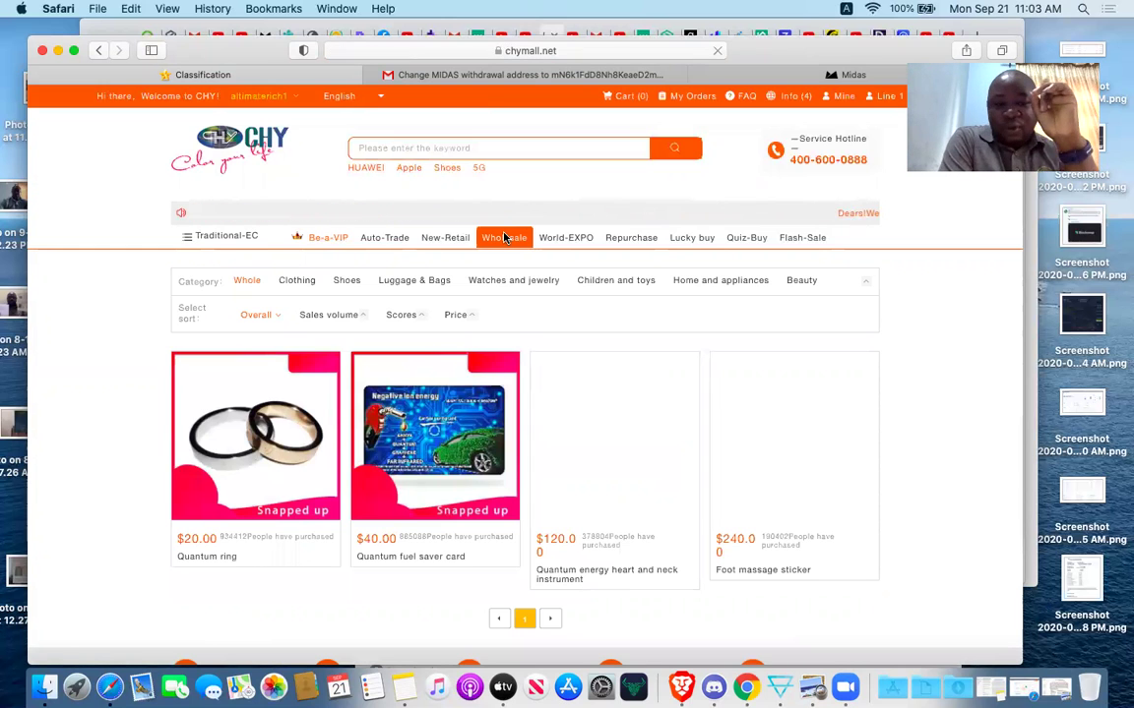
# Open the $40.00 wholesale Quantum fuel saver card with options Two, picture and quantity 2.
pyautogui.scroll(-2, 482, 241)
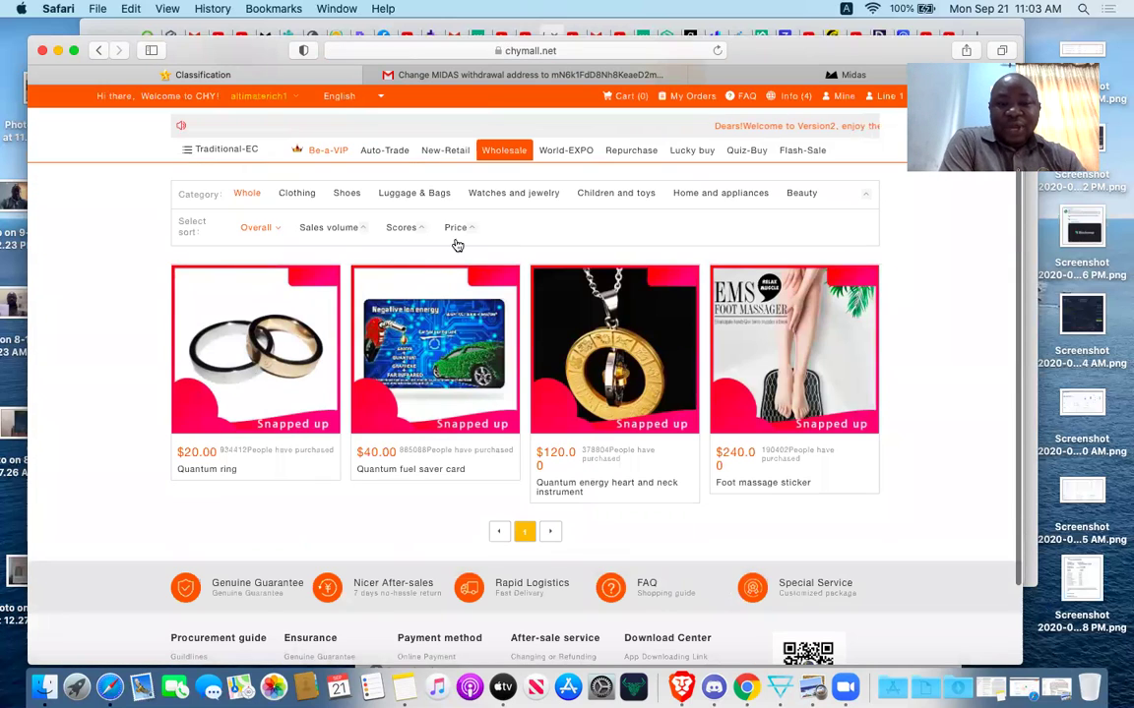
pyautogui.click(460, 399)
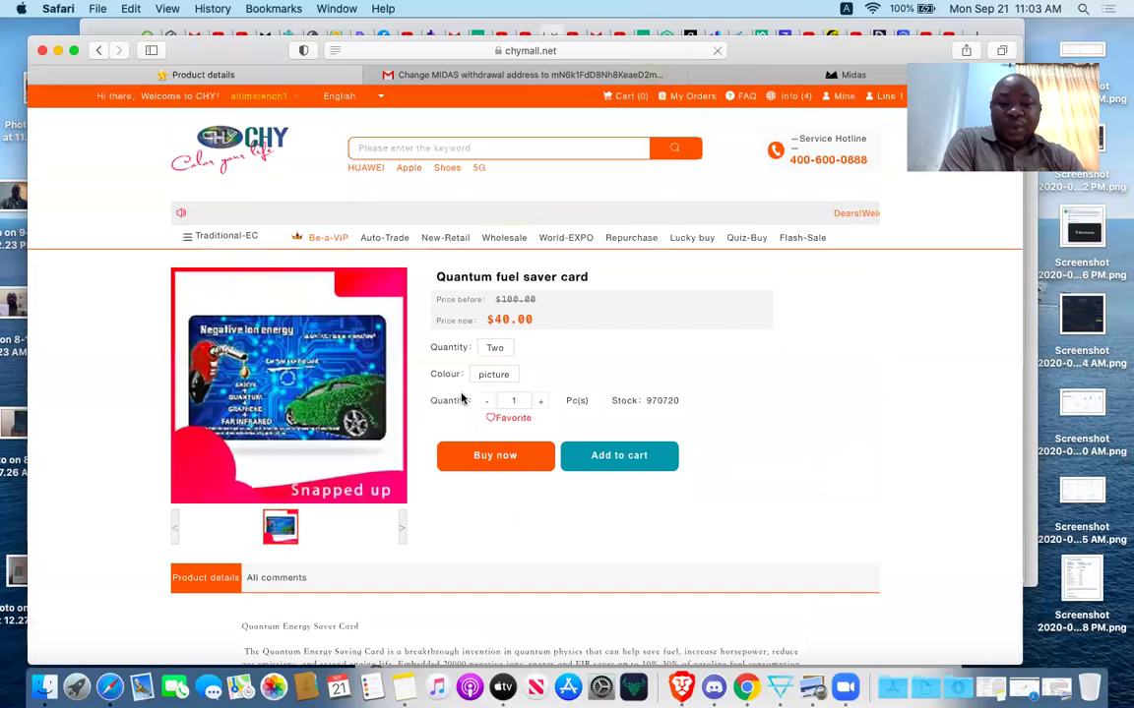
pyautogui.click(497, 348)
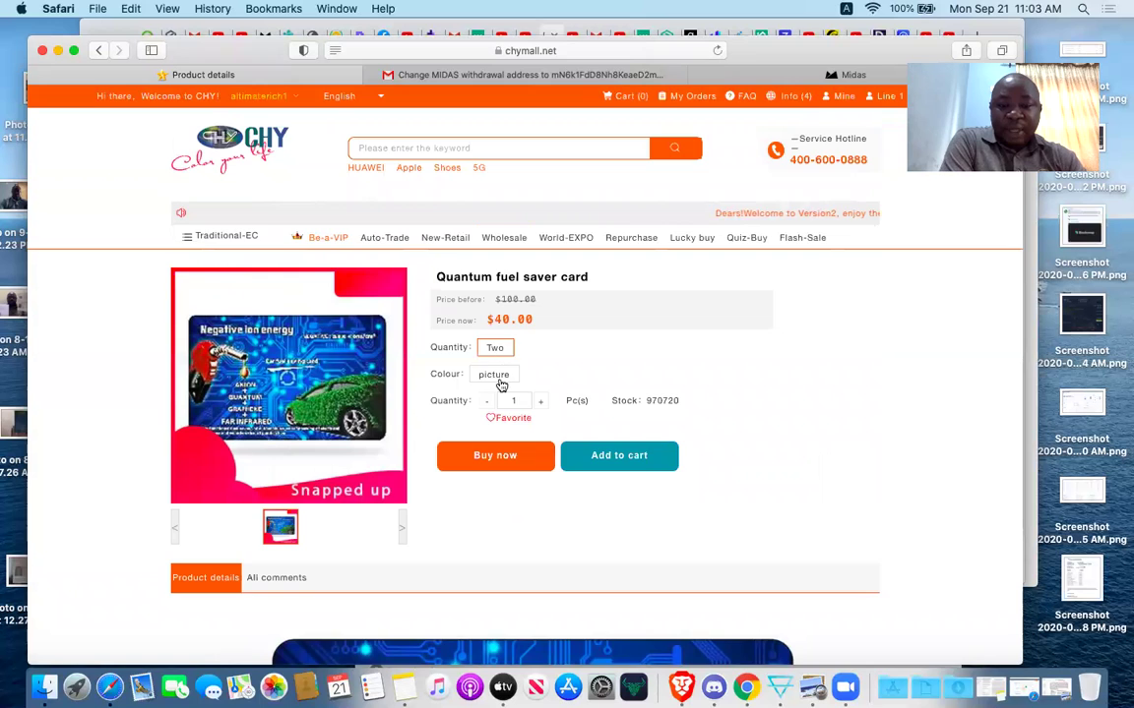
pyautogui.click(498, 375)
pyautogui.click(516, 402)
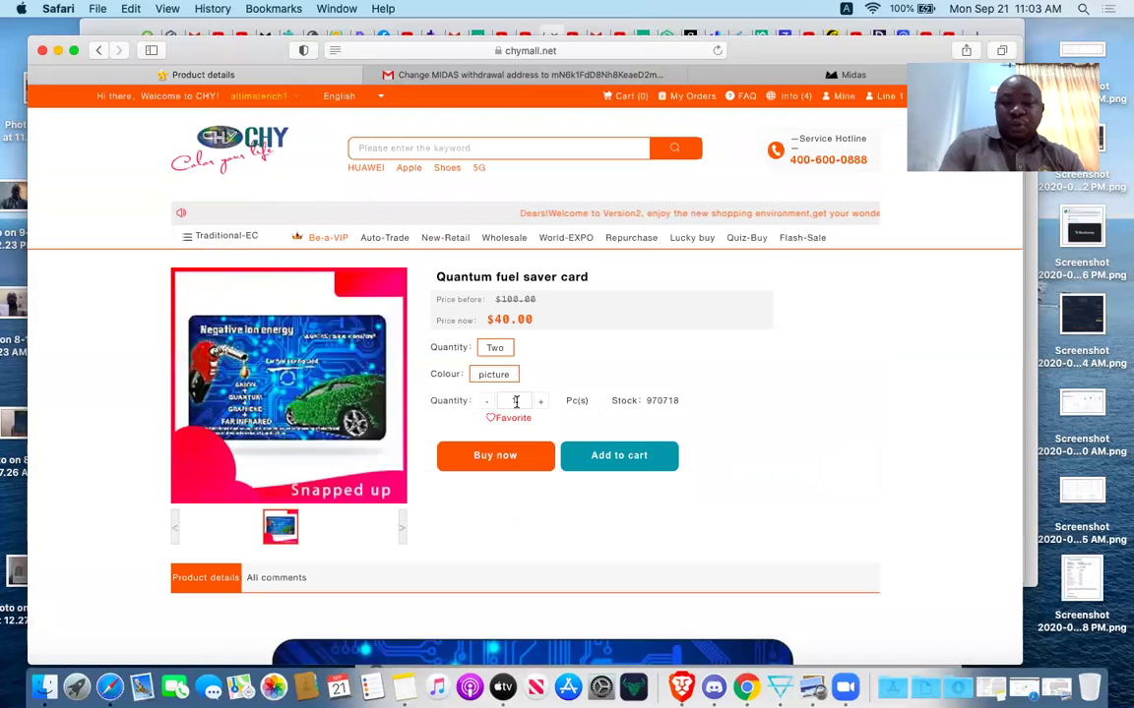
pyautogui.write('02')
pyautogui.press('BackSpace')
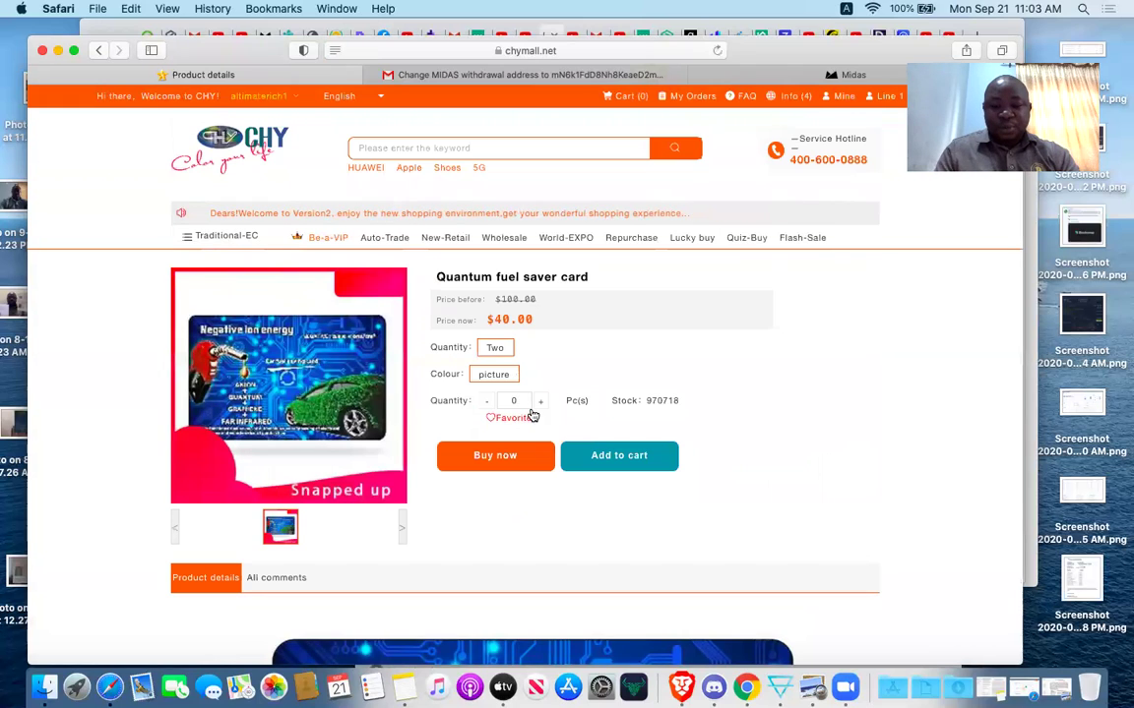
pyautogui.click(540, 404)
pyautogui.click(542, 406)
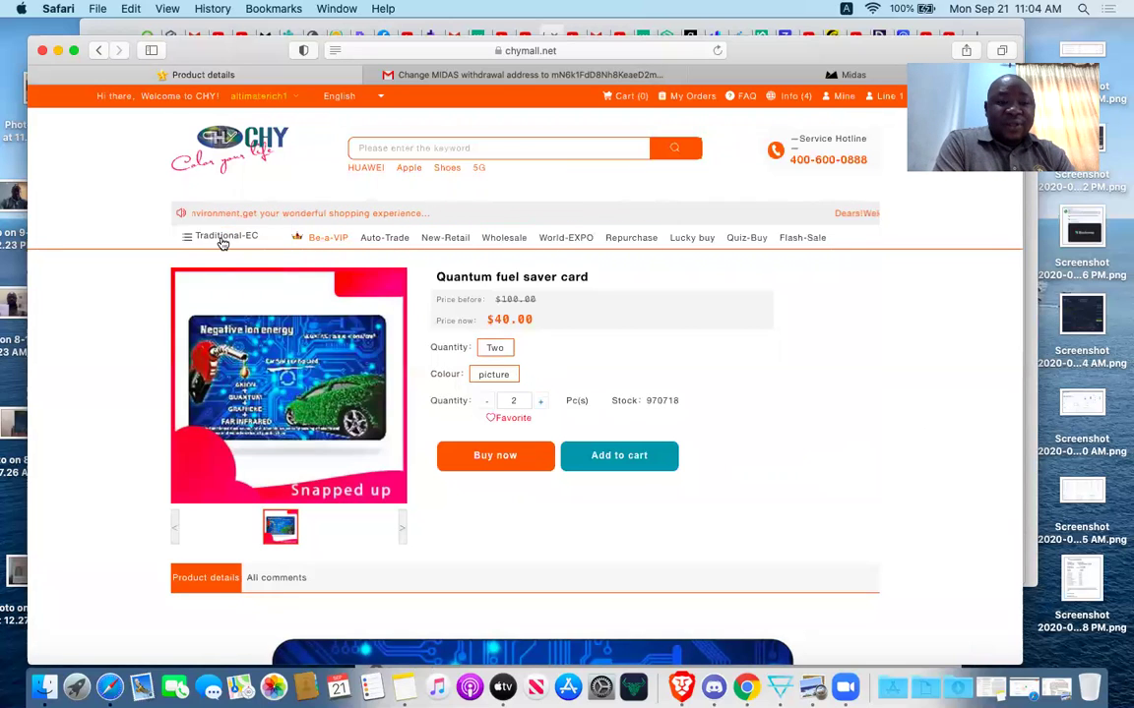
pyautogui.moveTo(233, 241)
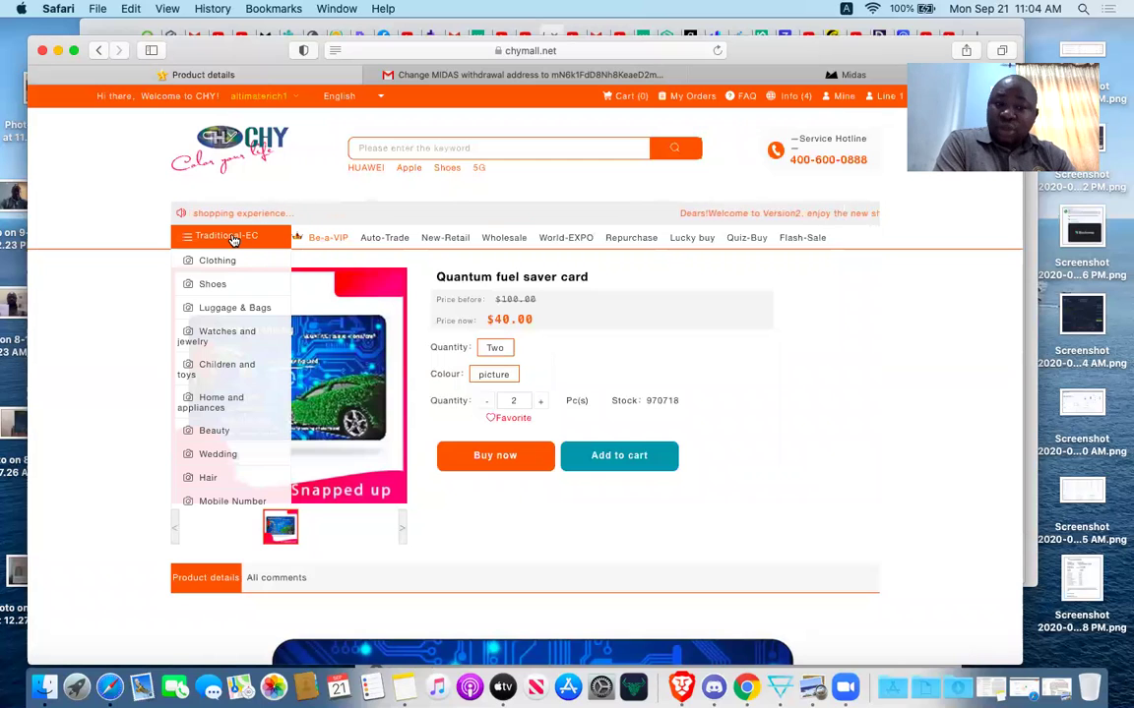
pyautogui.moveTo(221, 295)
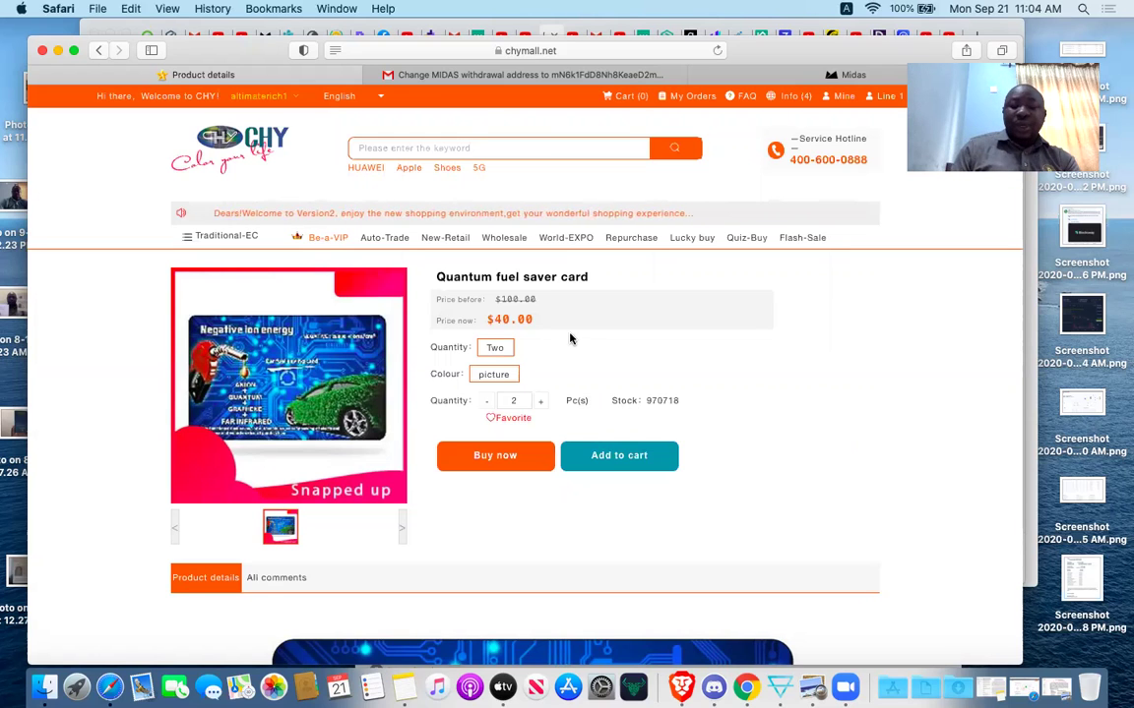
pyautogui.scroll(-5, 845, 371)
pyautogui.scroll(5, 845, 372)
pyautogui.scroll(-1, 845, 372)
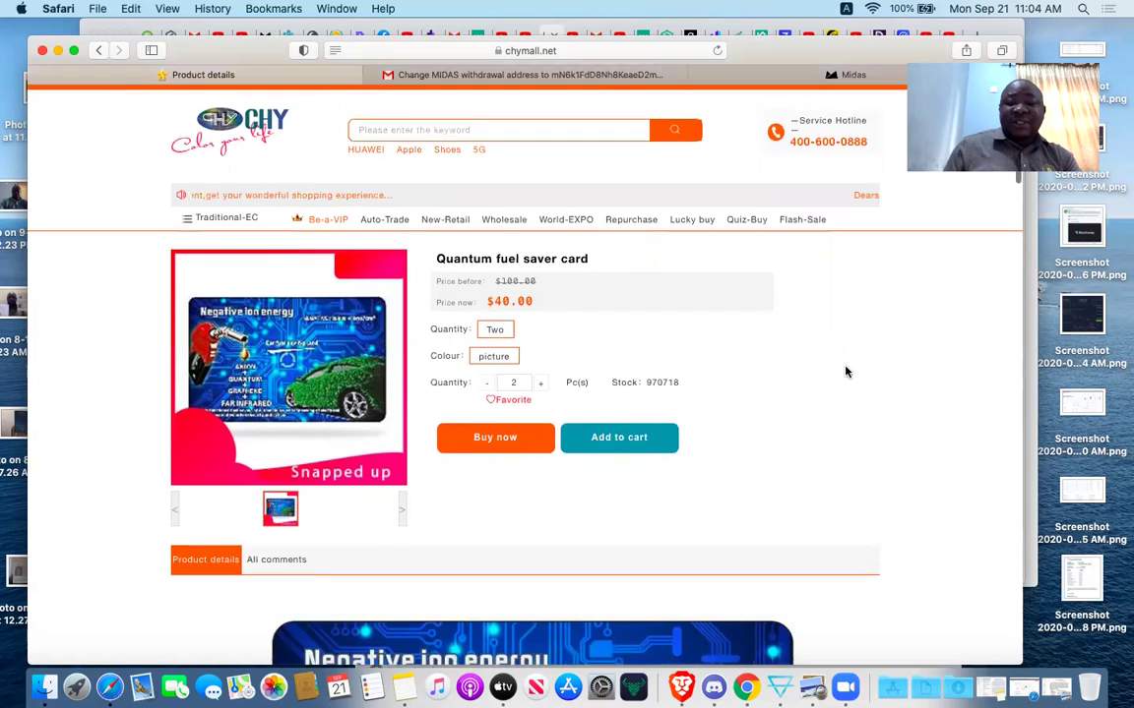
pyautogui.scroll(-10, 845, 372)
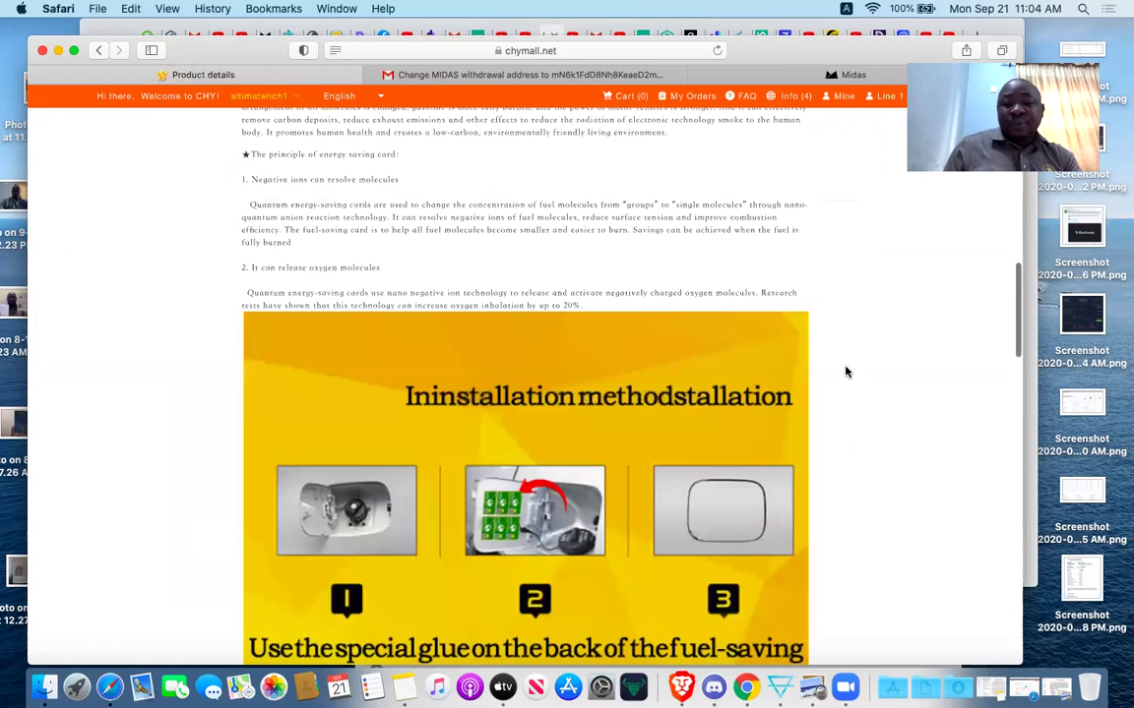
pyautogui.scroll(3, 845, 372)
pyautogui.scroll(10, 845, 372)
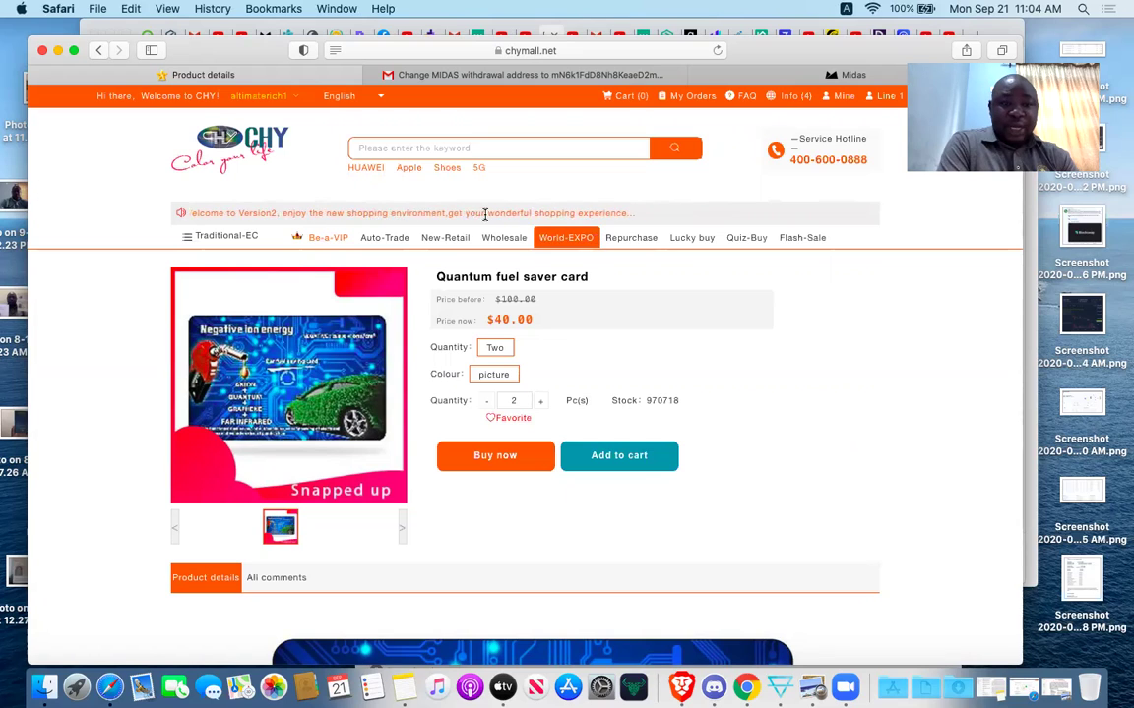
# Open My Orders to see the $80.00 wholesale fuel saver card order.
pyautogui.click(695, 99)
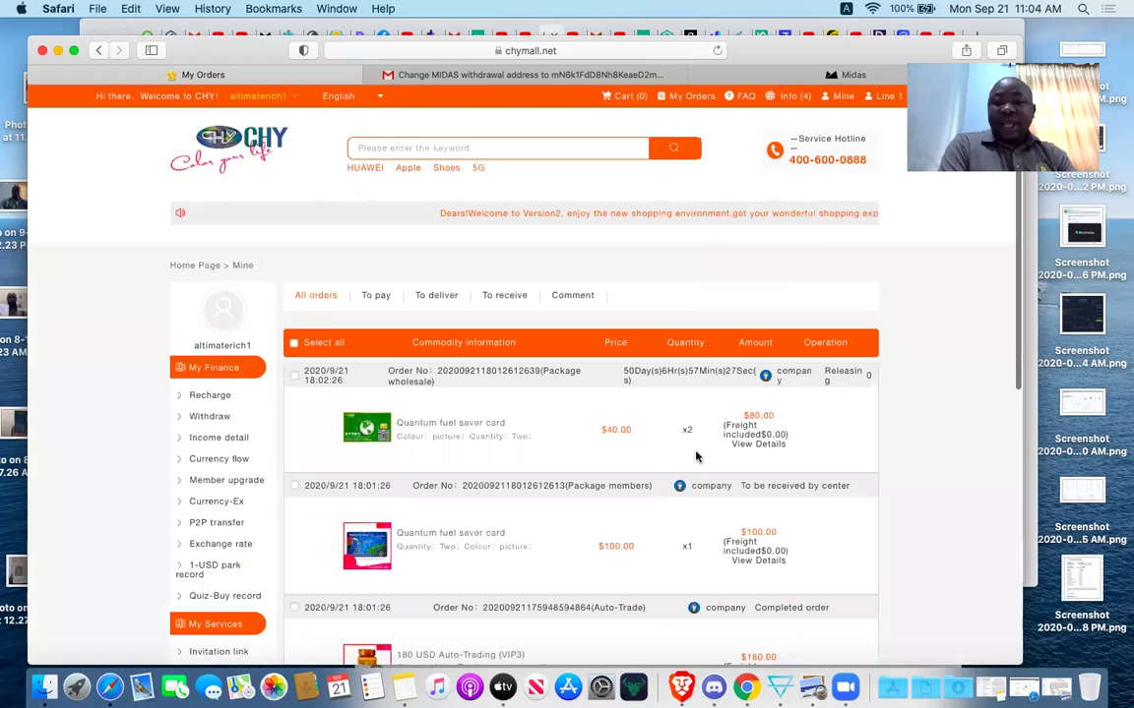
# Sign out, then sign in with the second account's username and password.
pyautogui.moveTo(294, 101)
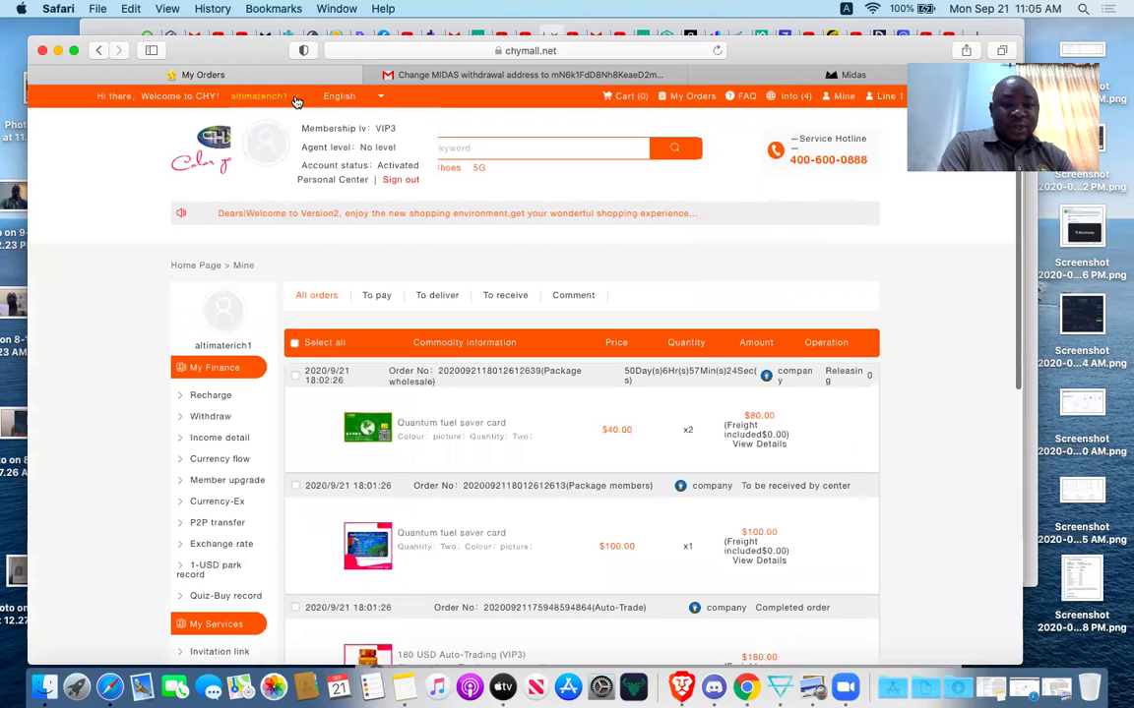
pyautogui.click(398, 181)
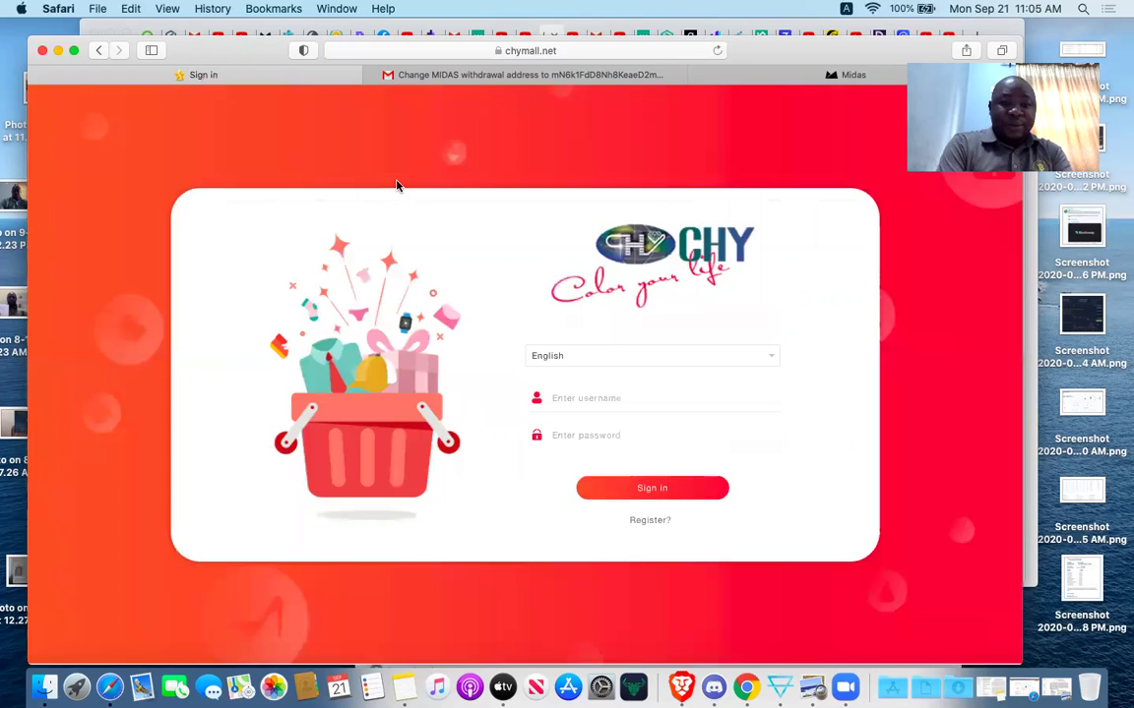
pyautogui.click(610, 397)
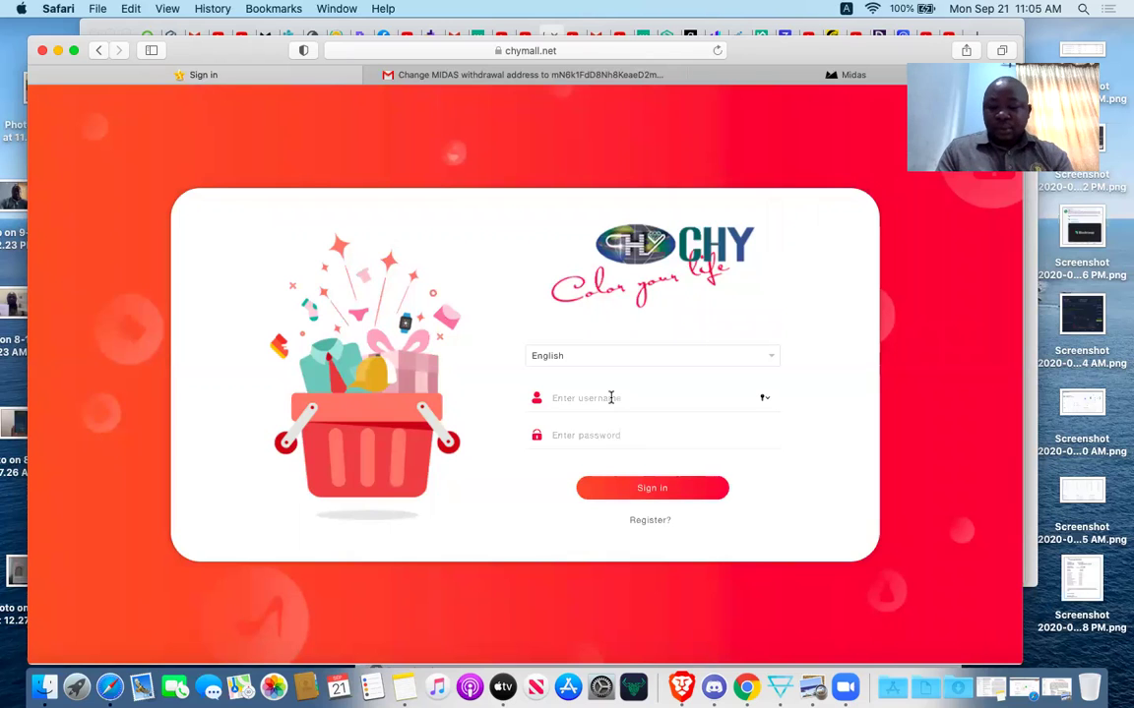
pyautogui.write('plan')
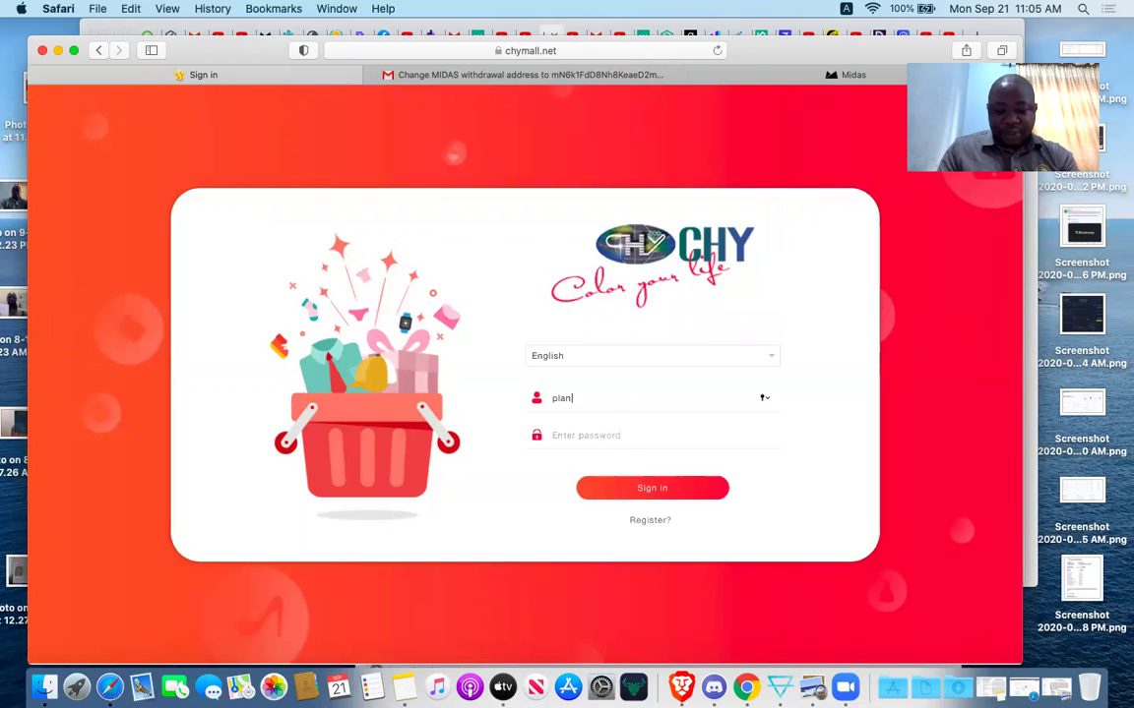
pyautogui.write('bxpress2')
pyautogui.click(607, 434)
pyautogui.write('passwor')
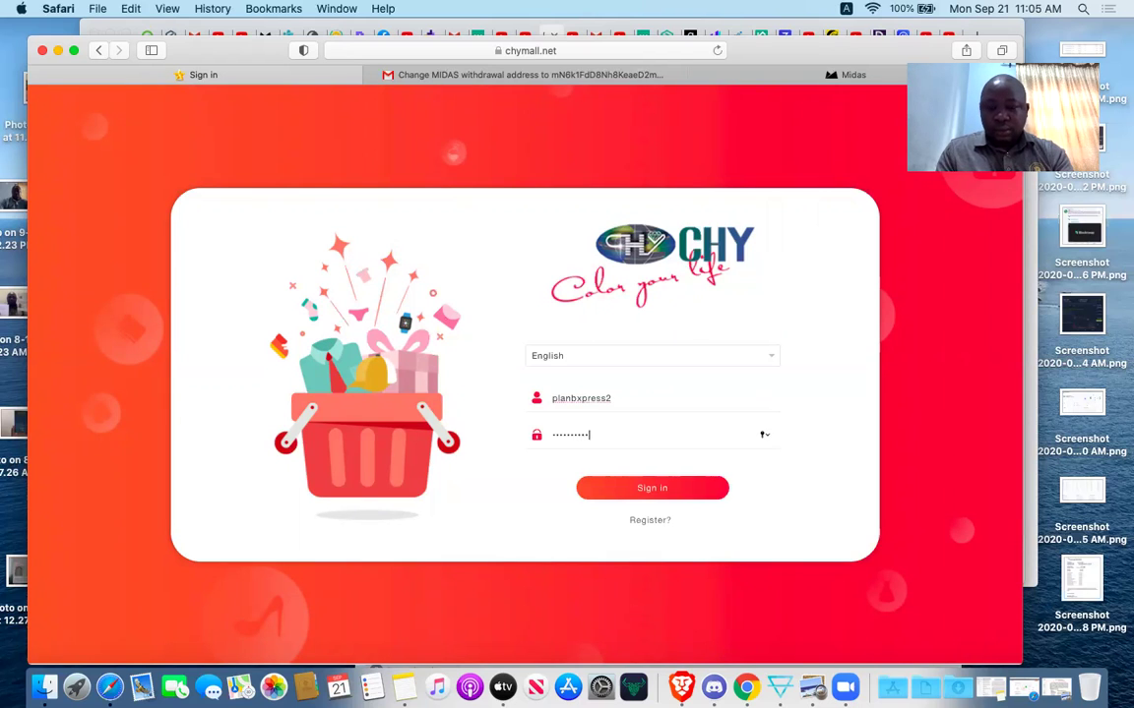
pyautogui.click(676, 488)
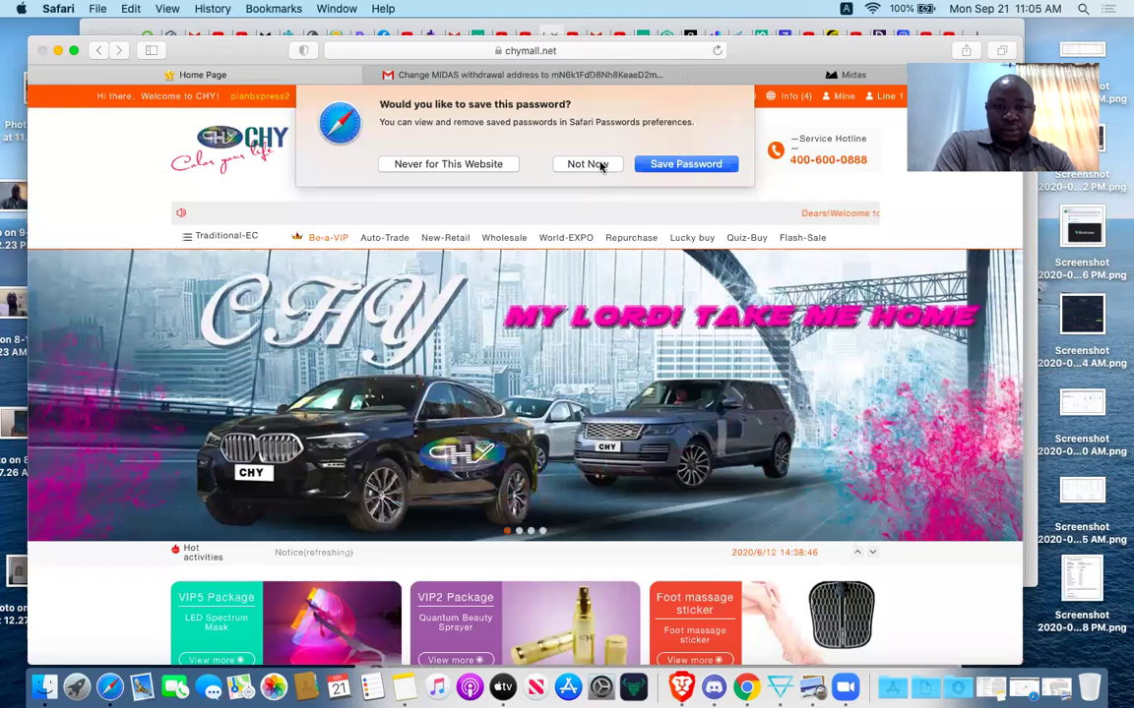
# Decline saving the password, scroll the second account's profile, and open its Income detail records.
pyautogui.click(601, 166)
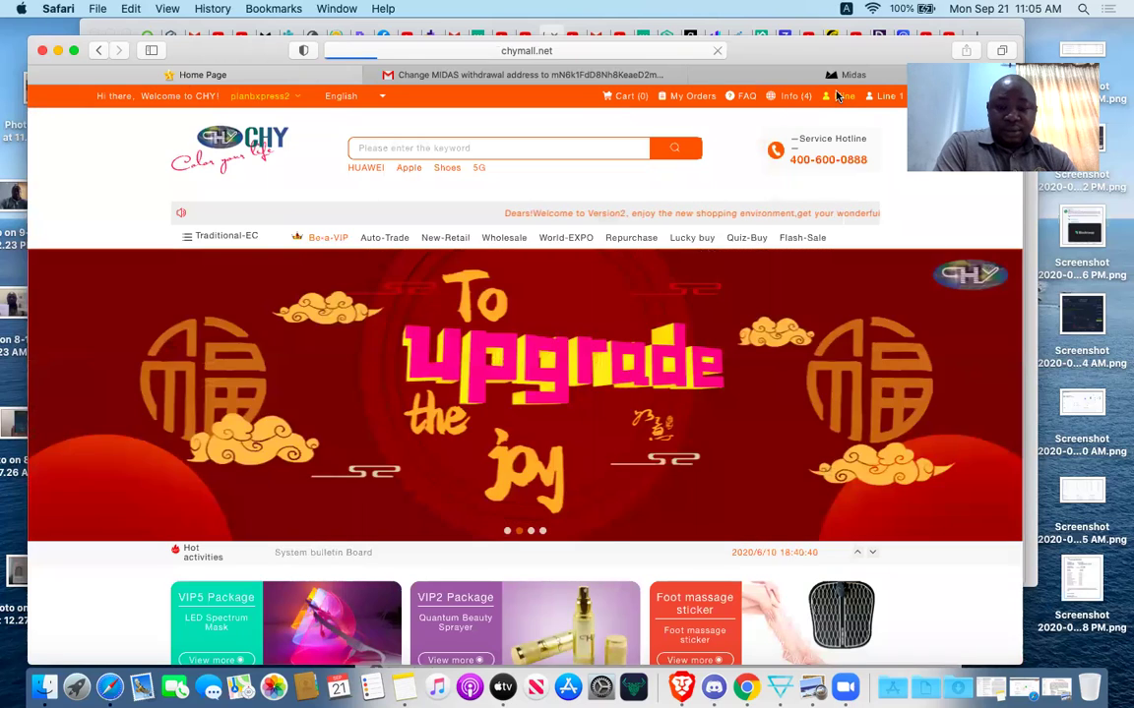
pyautogui.click(839, 96)
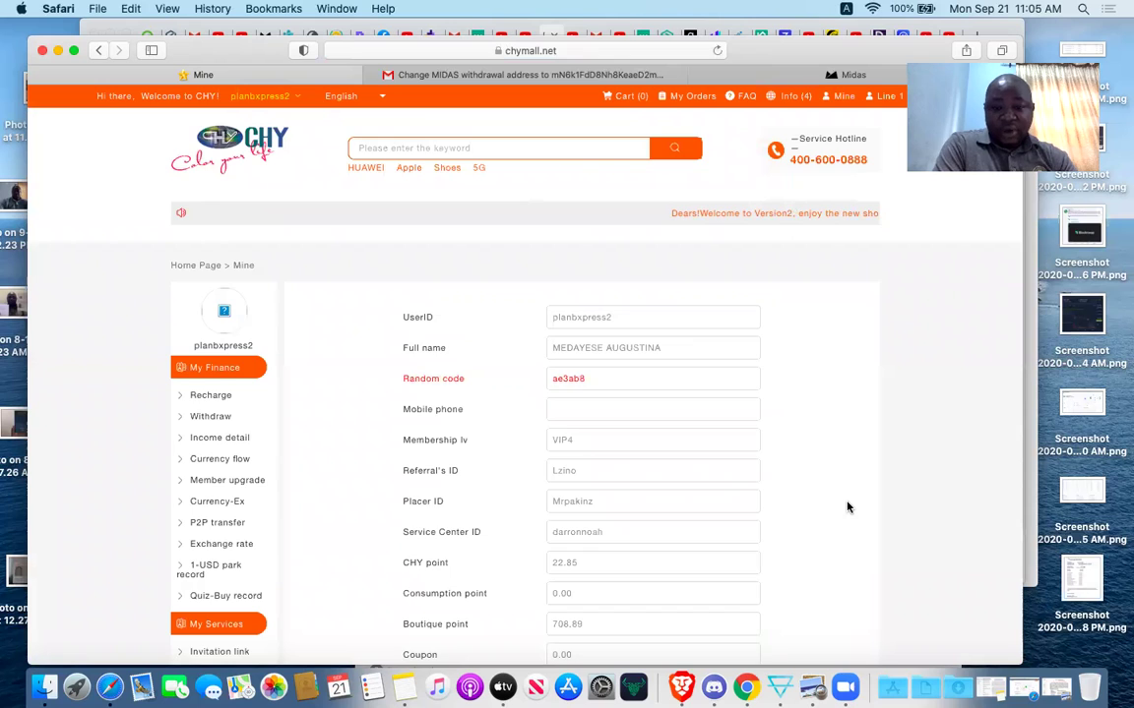
pyautogui.scroll(-4, 848, 506)
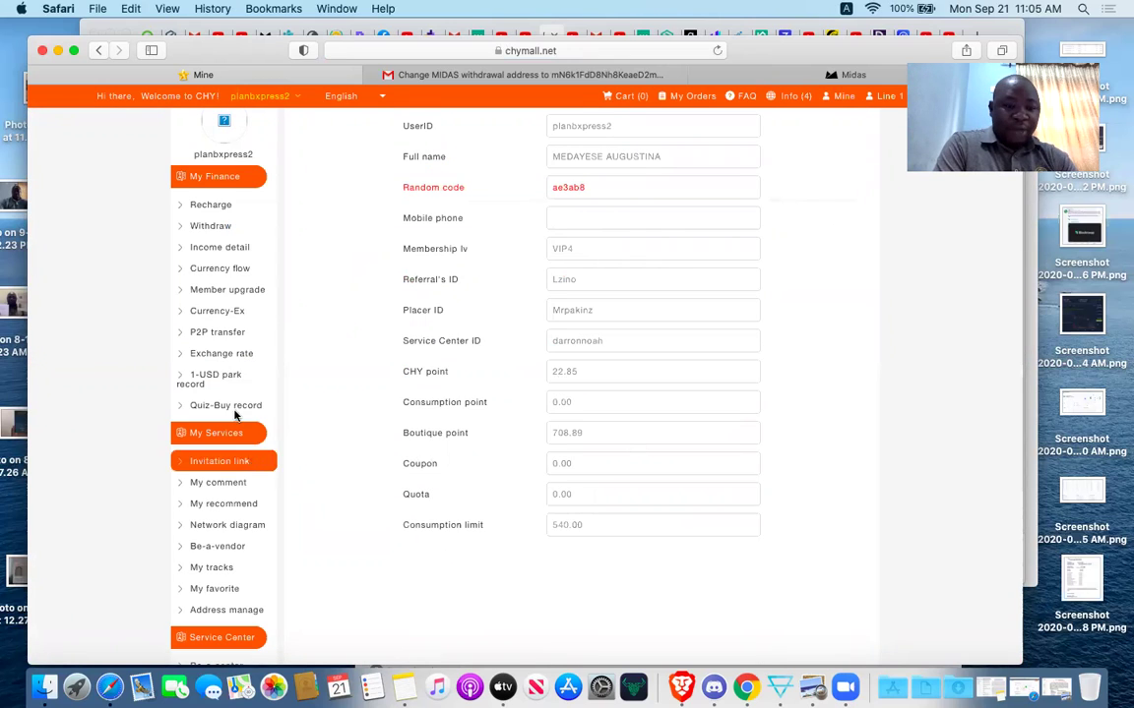
pyautogui.click(236, 250)
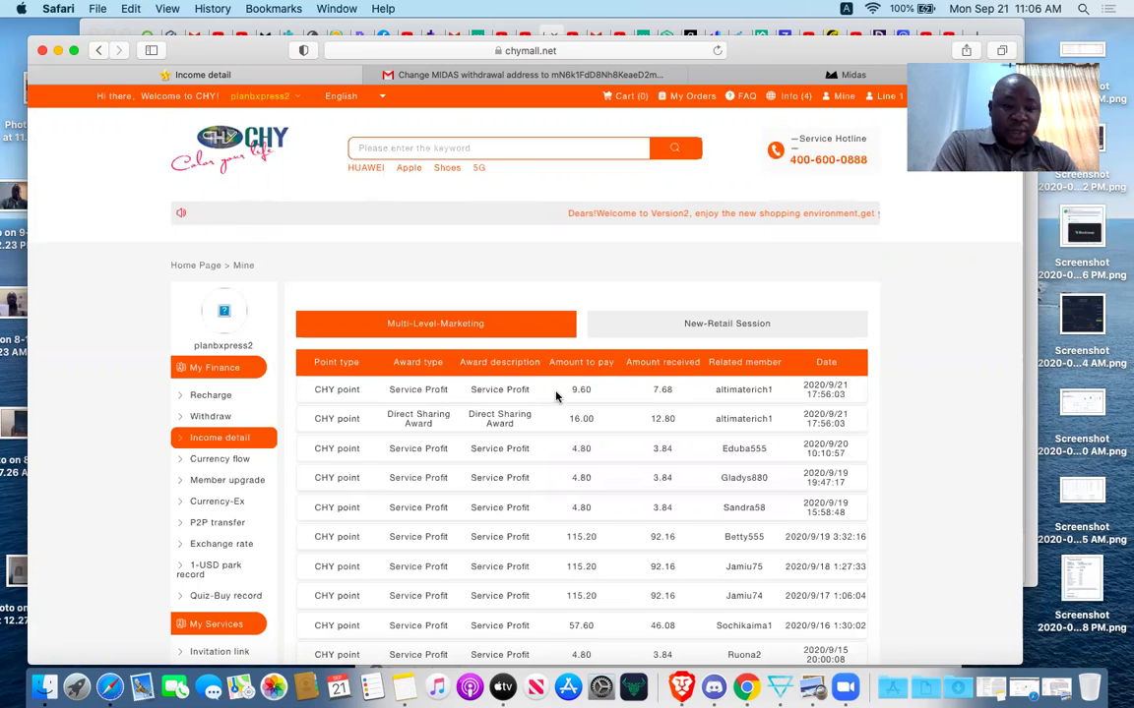
# Review the currency flow records, including the −180.00 CHY point P2P transfer, then return home.
pyautogui.click(229, 460)
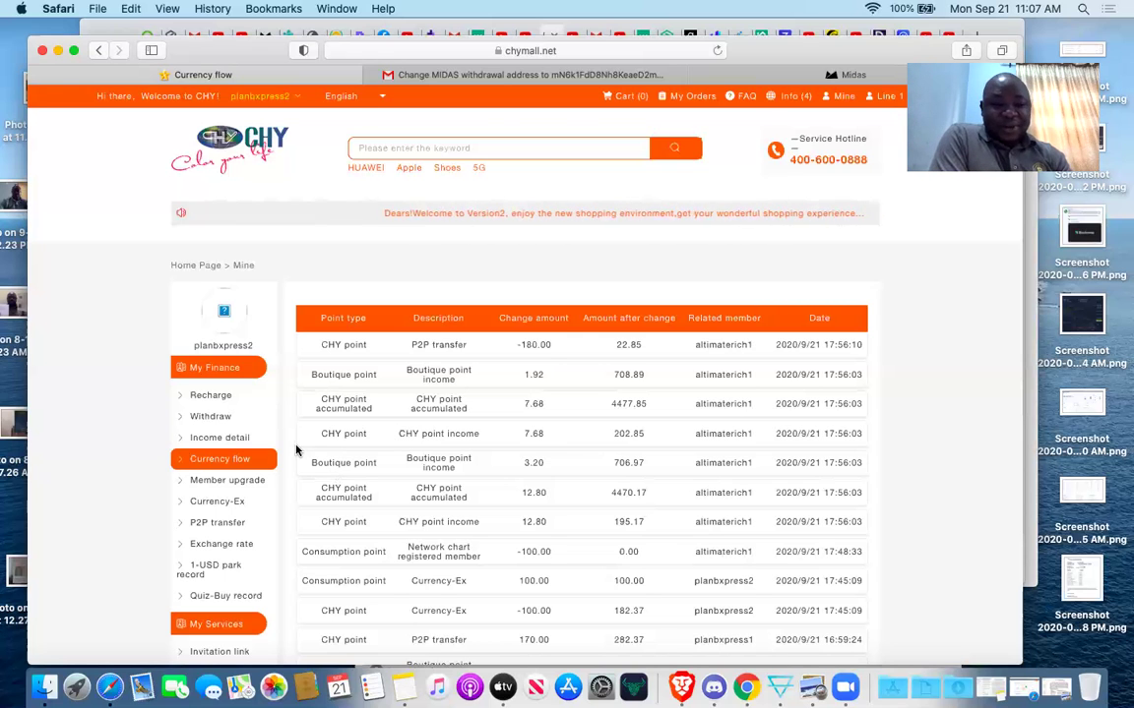
pyautogui.scroll(-2, 279, 514)
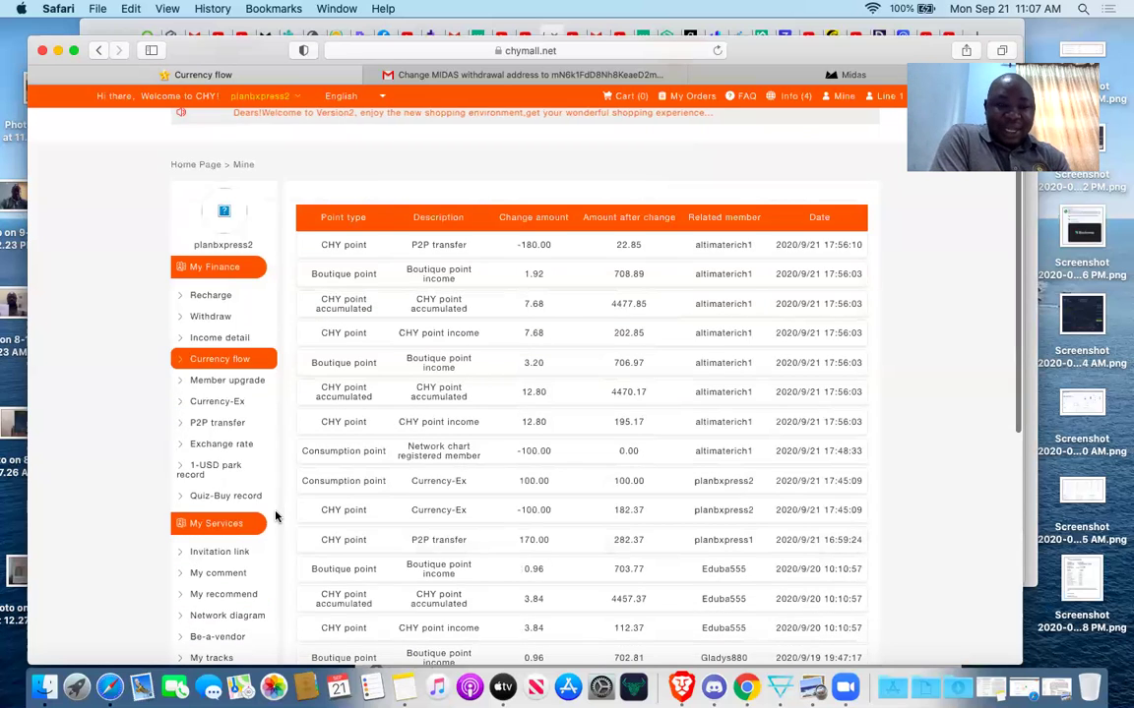
pyautogui.scroll(1, 276, 516)
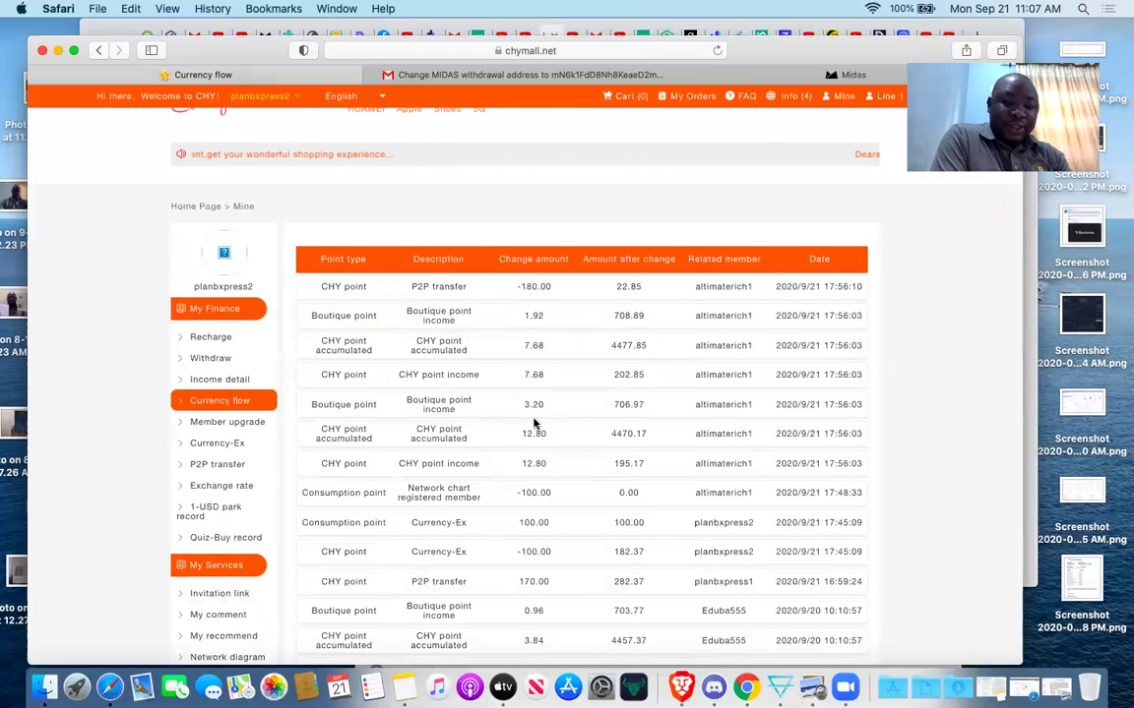
pyautogui.scroll(2, 253, 397)
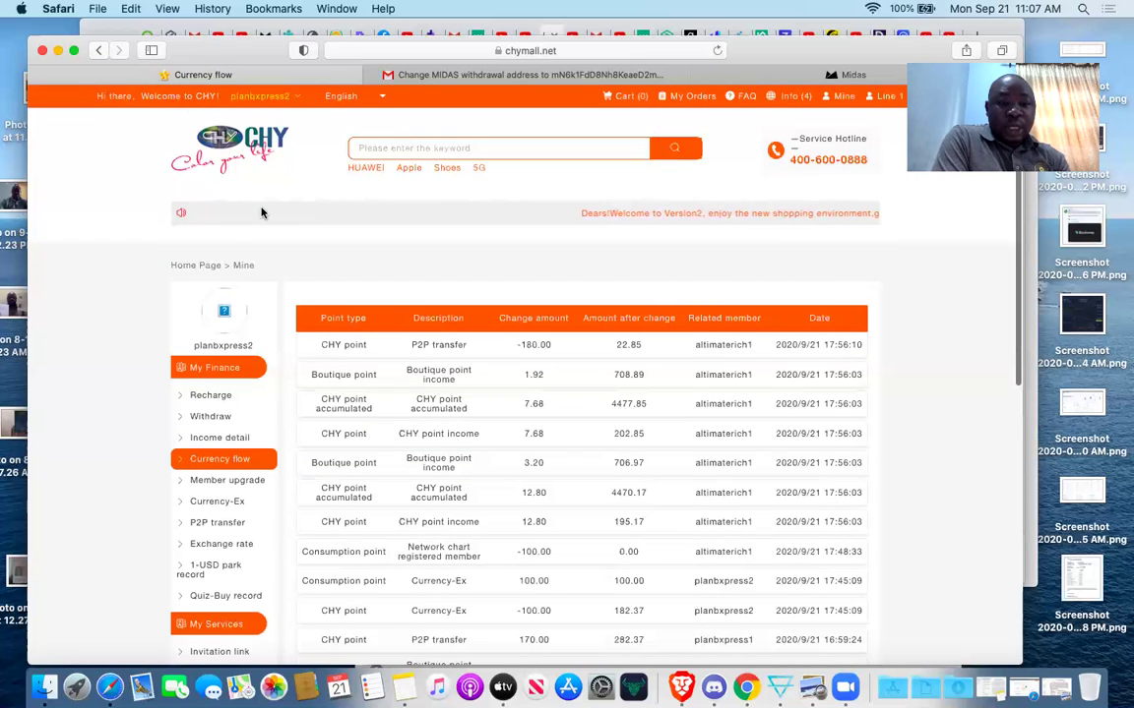
pyautogui.click(200, 264)
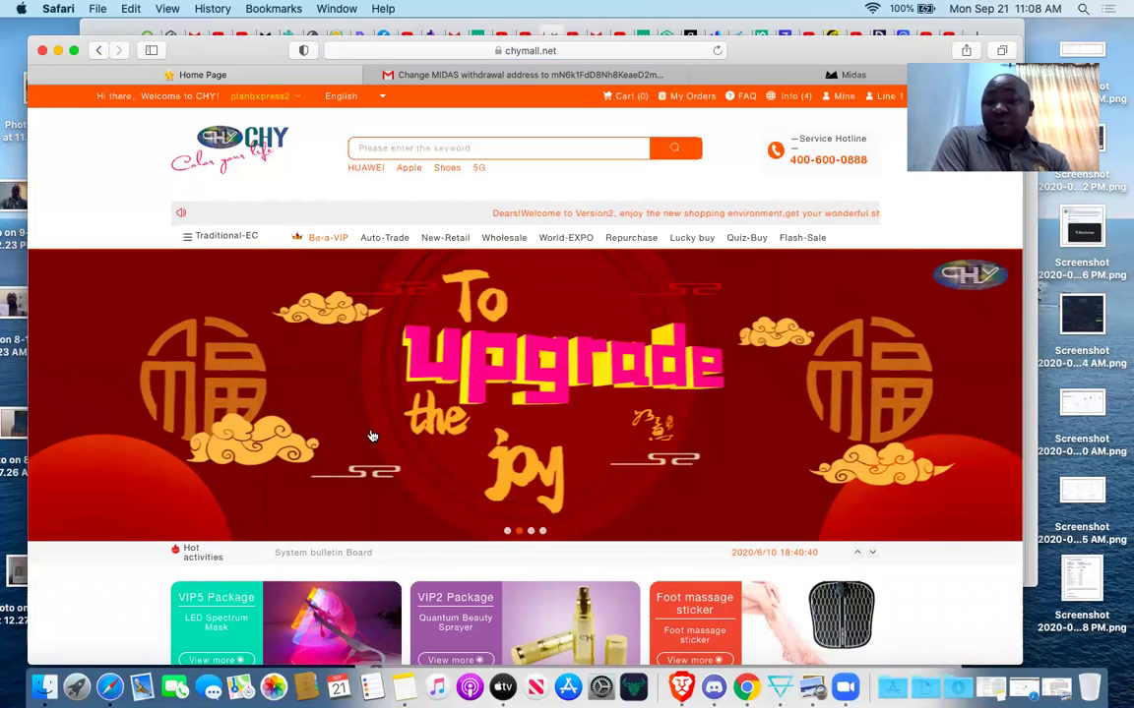
# Scroll the home page and open the gold watch product page from its banner.
pyautogui.scroll(-5, 370, 435)
pyautogui.scroll(-5, 372, 435)
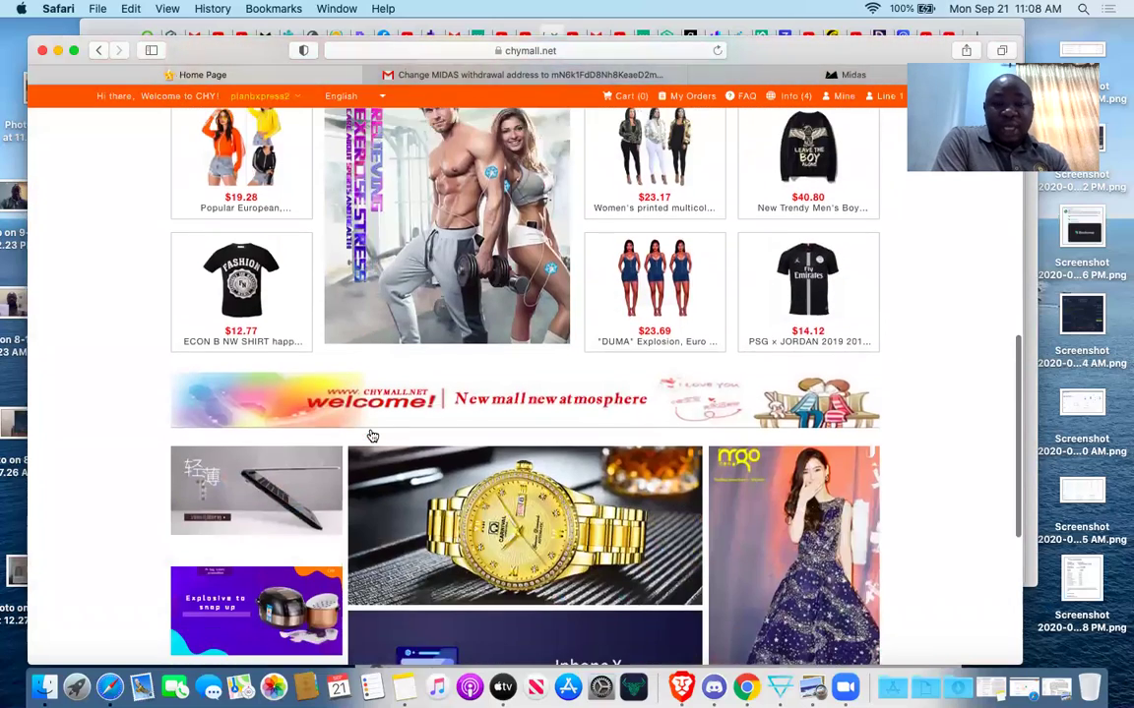
pyautogui.scroll(-4, 372, 431)
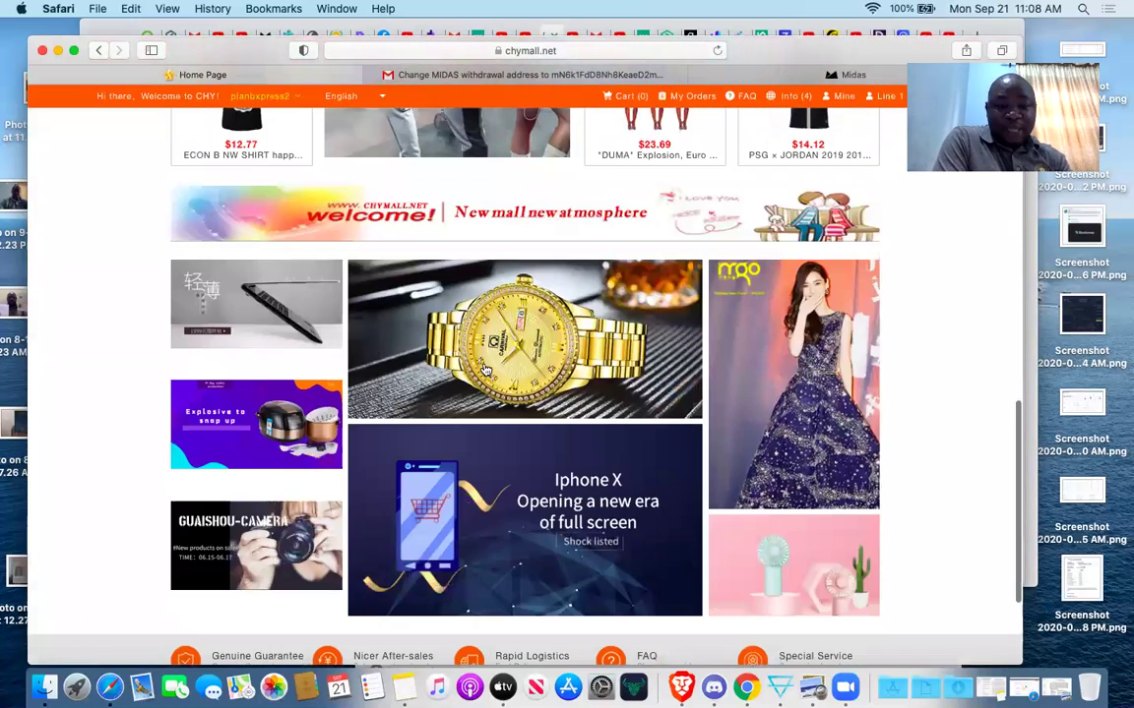
pyautogui.click(536, 343)
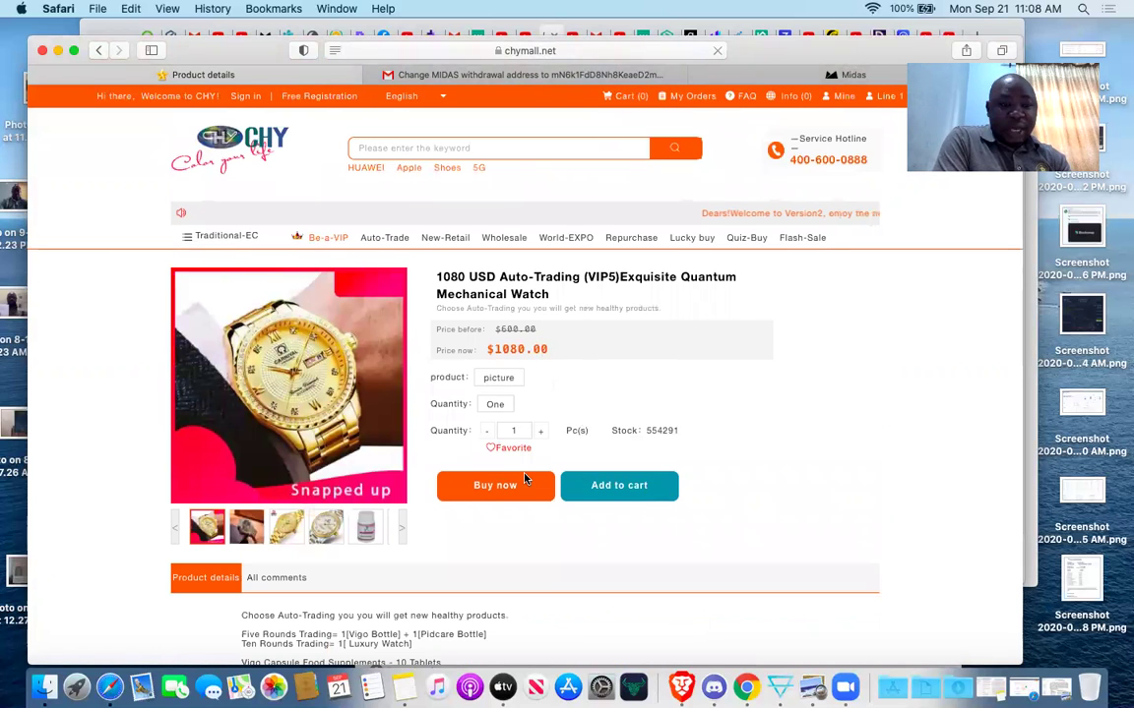
# Browse Traditional-EC > Clothing and open the Men's Slim Fit 2 Piece Suit, priced $68.50.
pyautogui.moveTo(226, 236)
pyautogui.click(232, 261)
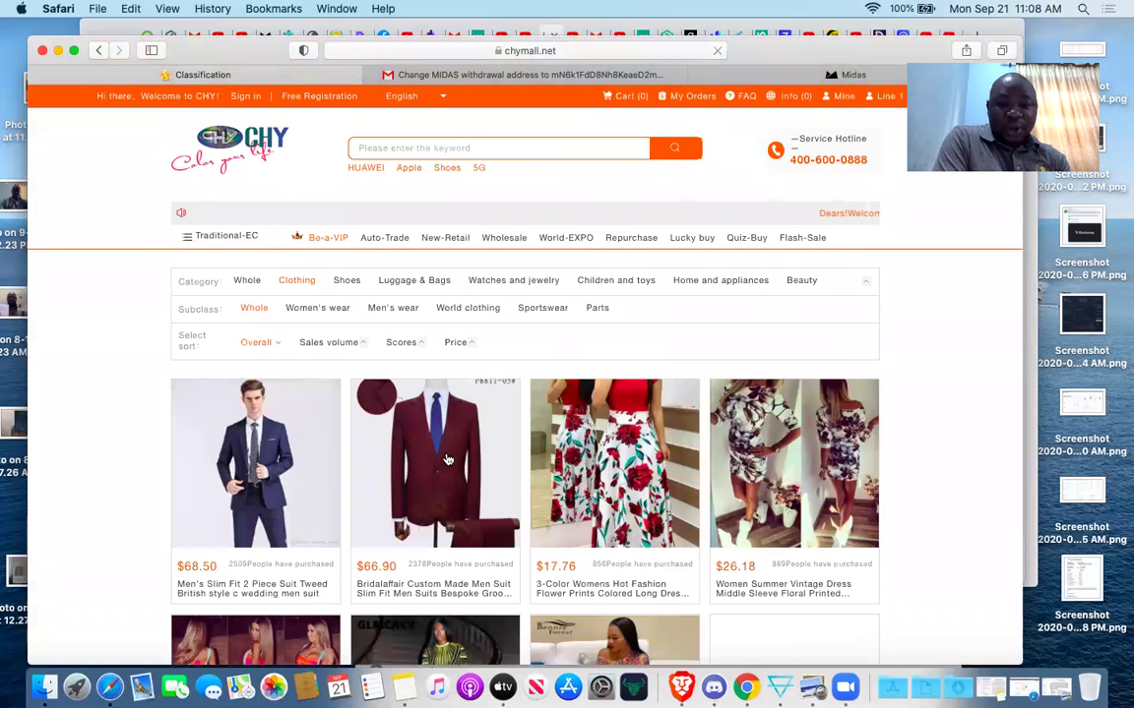
pyautogui.scroll(-2, 477, 491)
pyautogui.scroll(-1, 475, 491)
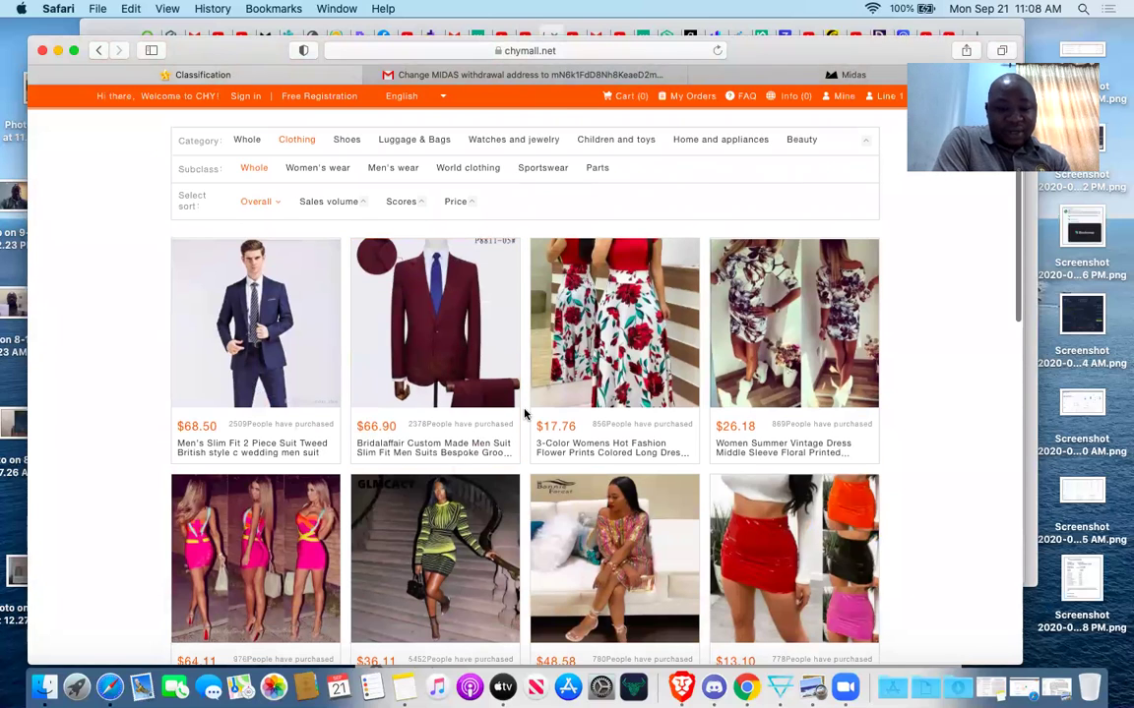
pyautogui.scroll(-2, 521, 408)
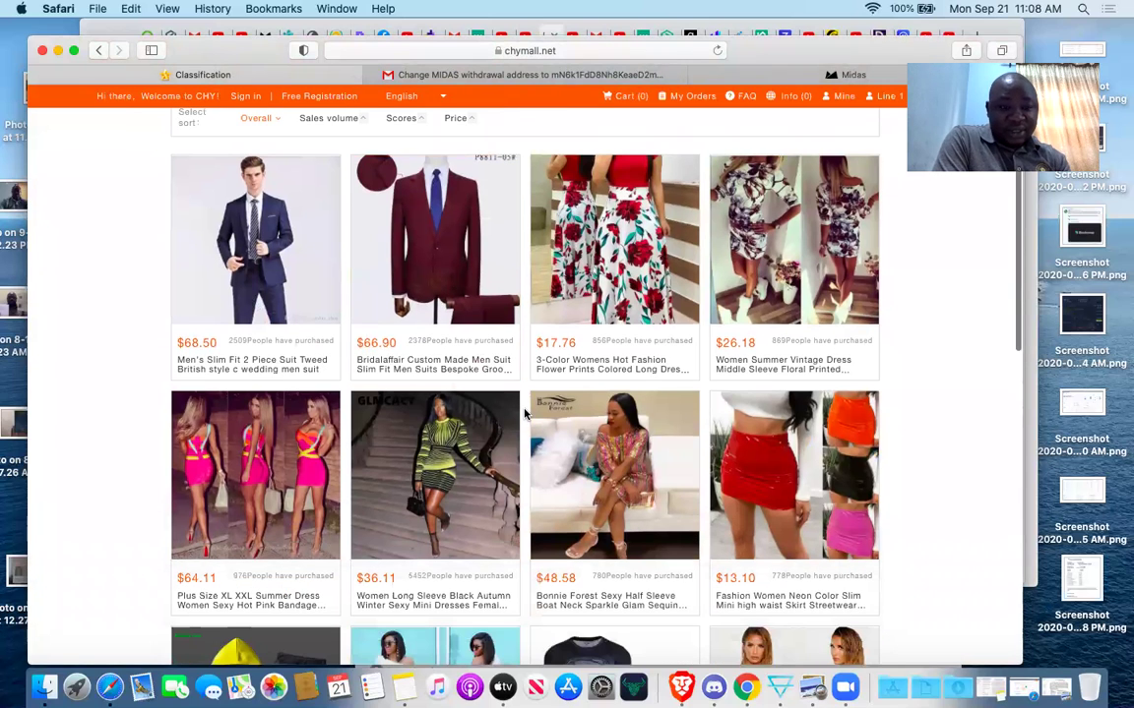
pyautogui.click(294, 249)
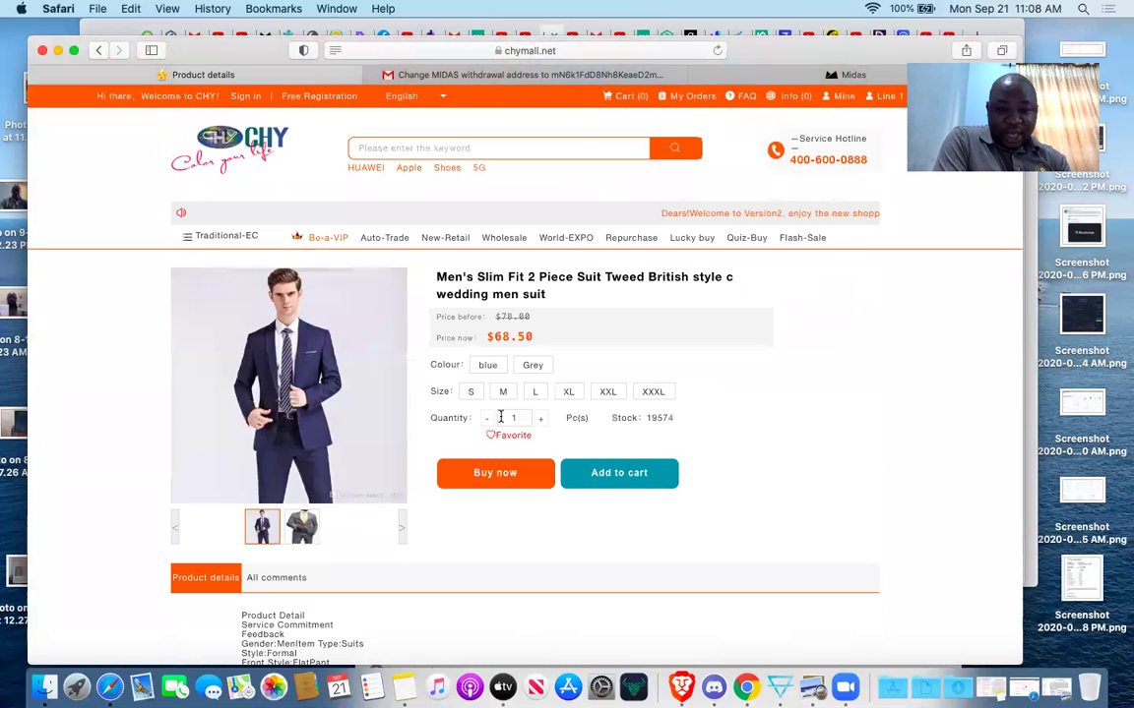
# Choose size XXL and colour Grey for the suit and try Buy now, reaching sign-in.
pyautogui.click(609, 395)
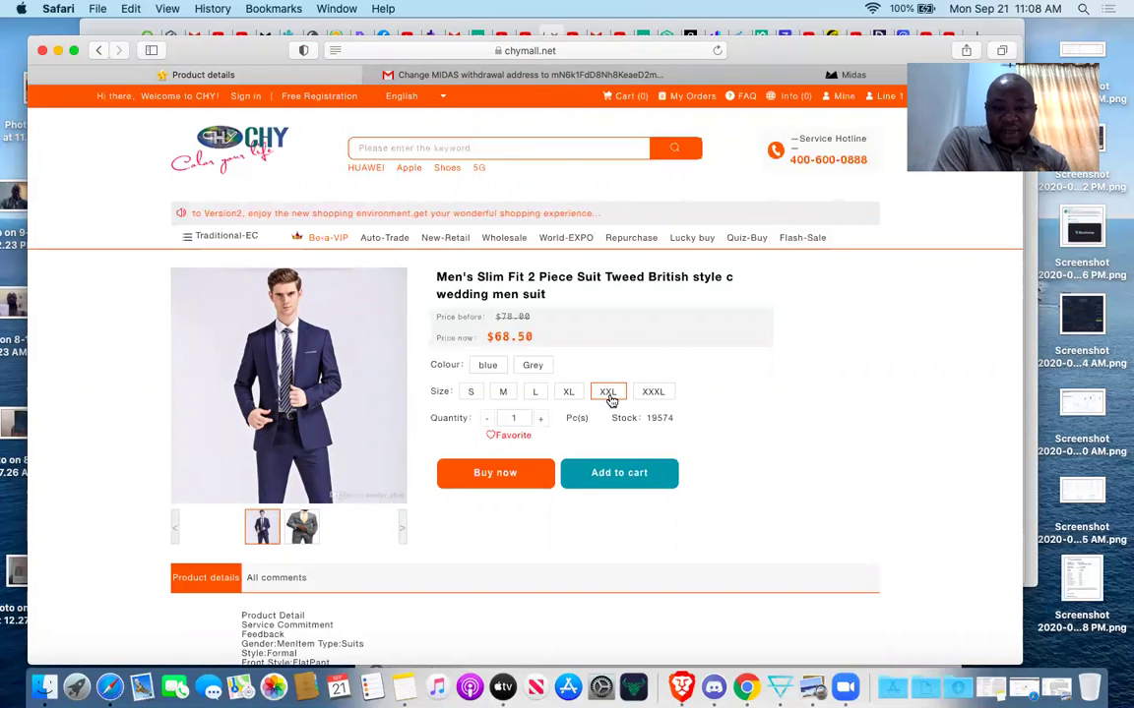
pyautogui.click(489, 474)
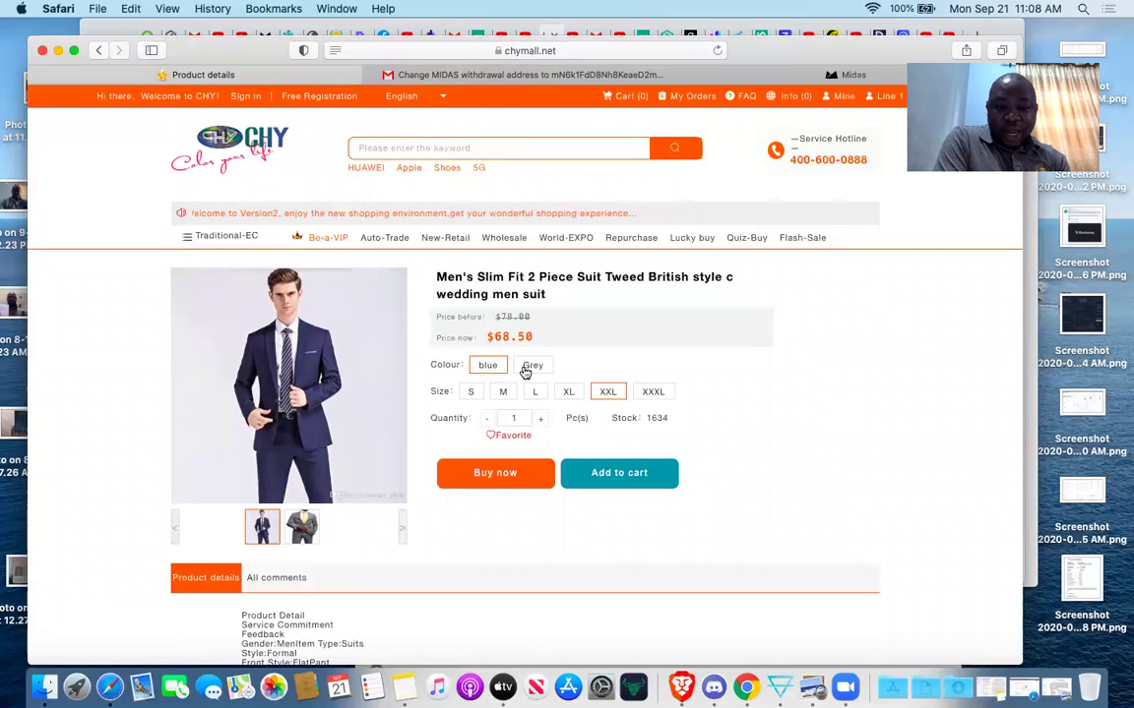
pyautogui.click(532, 367)
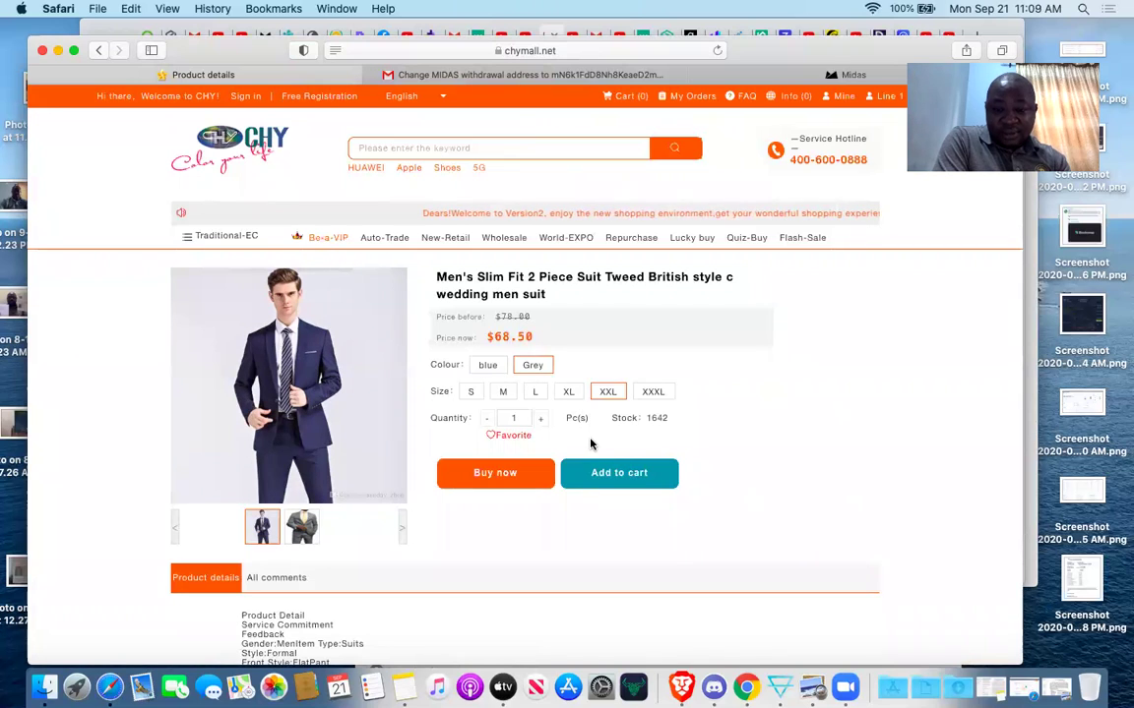
pyautogui.click(498, 481)
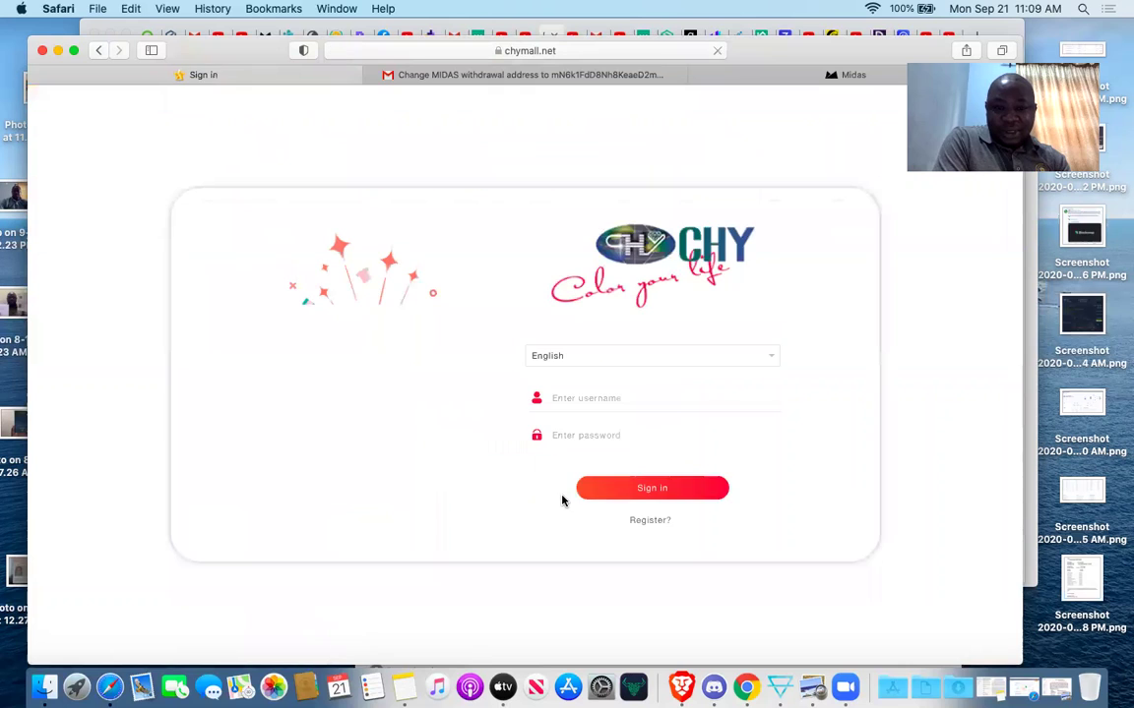
# Sign in with the account's username and password, returning to the logged-in home page.
pyautogui.click(575, 394)
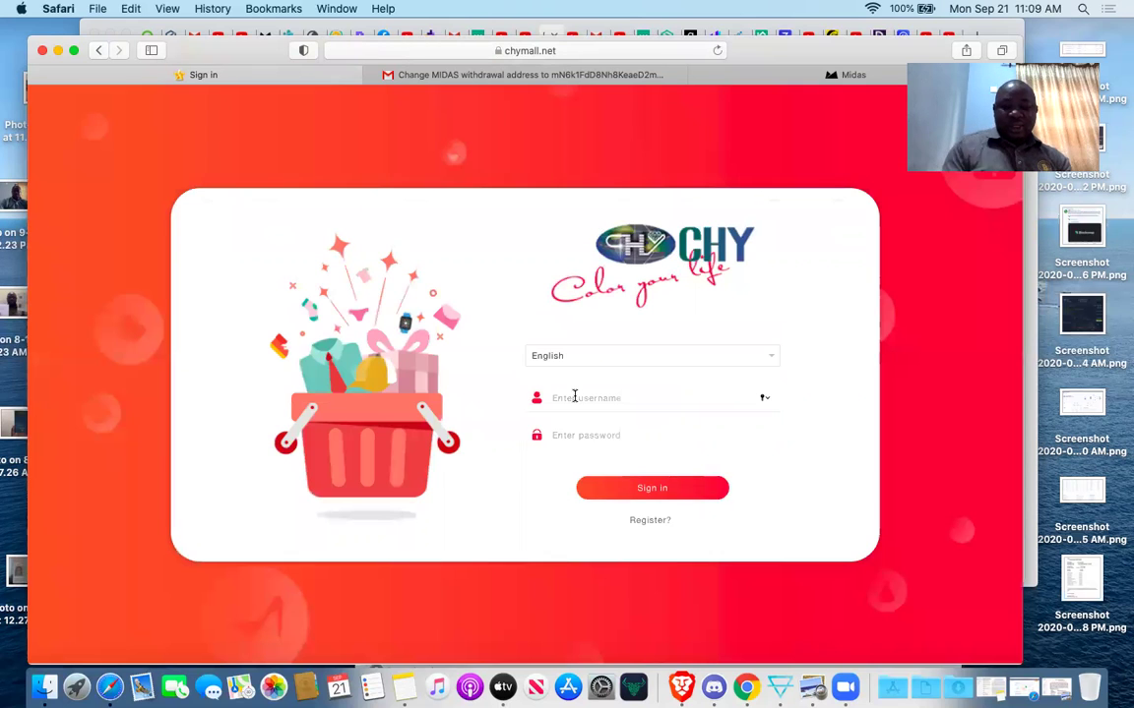
pyautogui.write('planbxpress2')
pyautogui.press('Tab')
pyautogui.write('•')
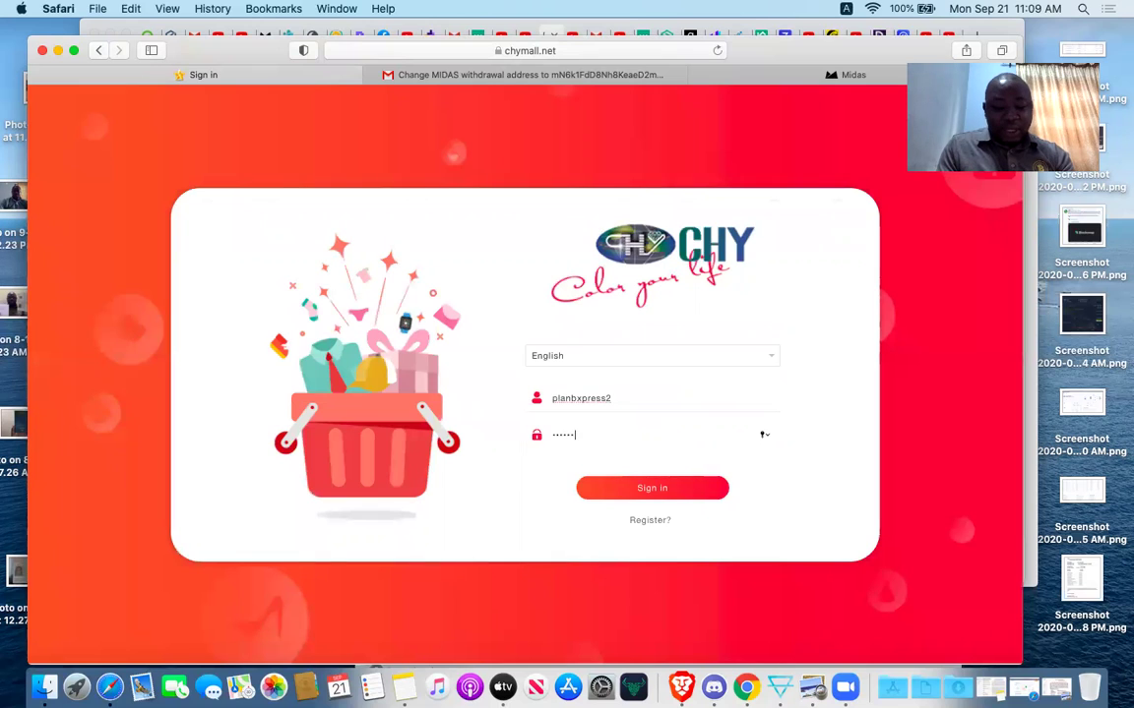
pyautogui.write('•••••••••')
pyautogui.click(609, 488)
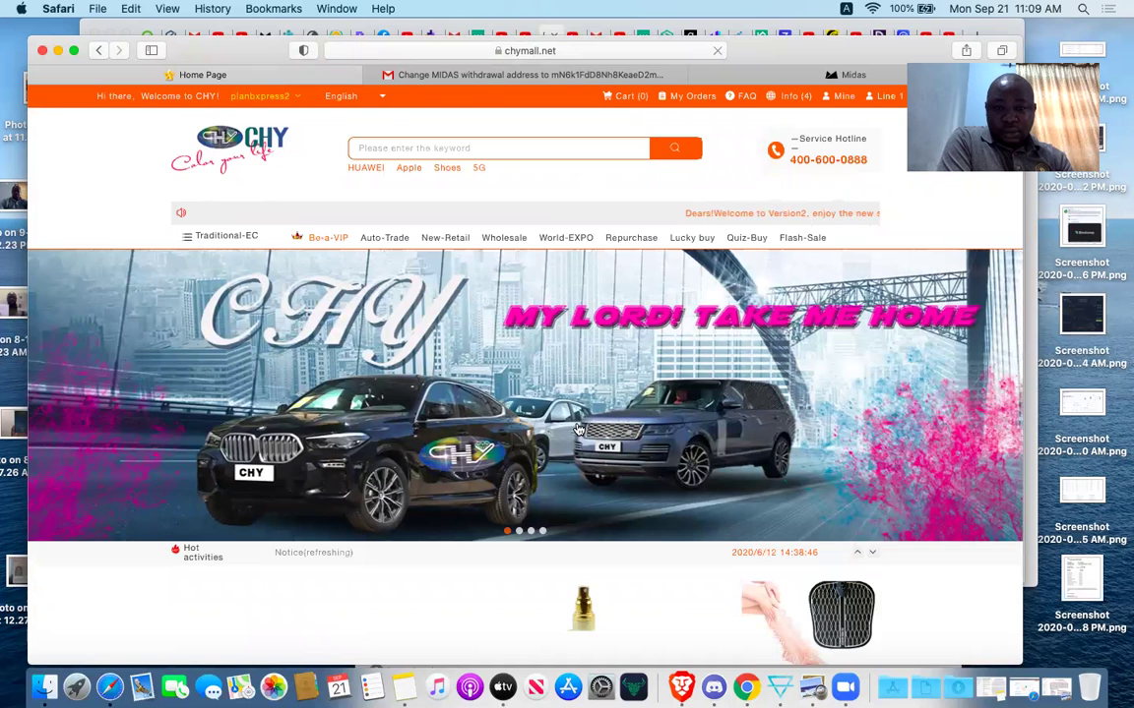
# Scroll the home page and open the Traditional-EC > Clothing category listing.
pyautogui.scroll(-5, 578, 429)
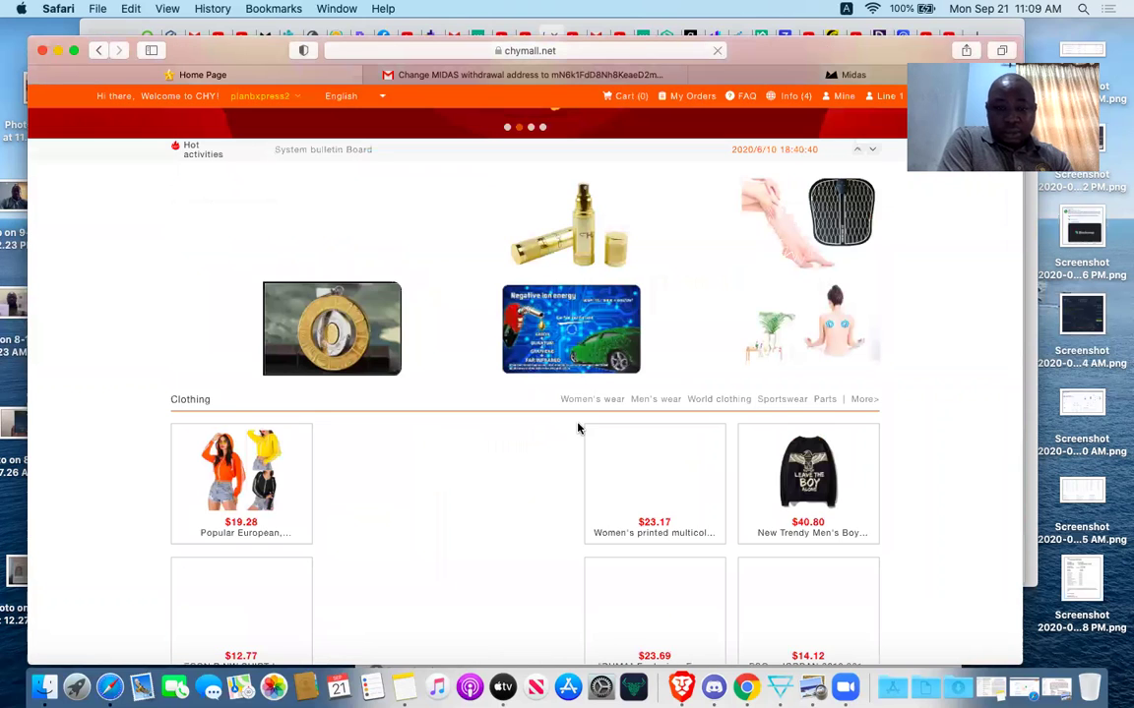
pyautogui.scroll(-1, 579, 429)
pyautogui.scroll(10, 578, 429)
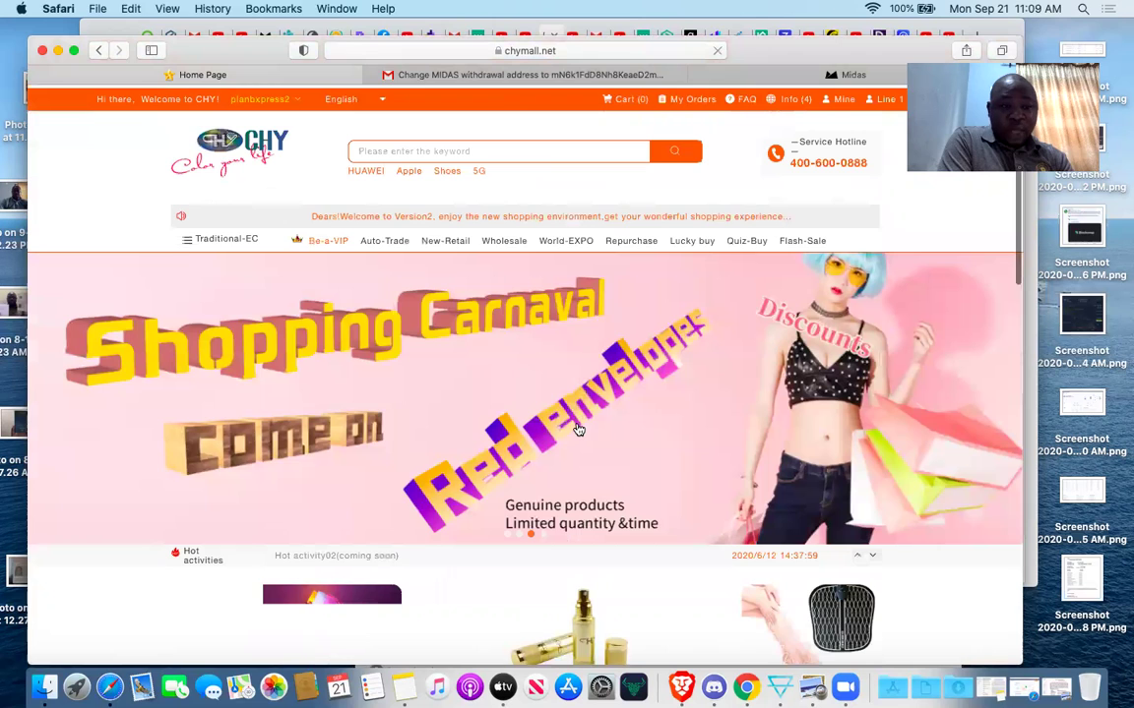
pyautogui.moveTo(189, 235)
pyautogui.click(221, 263)
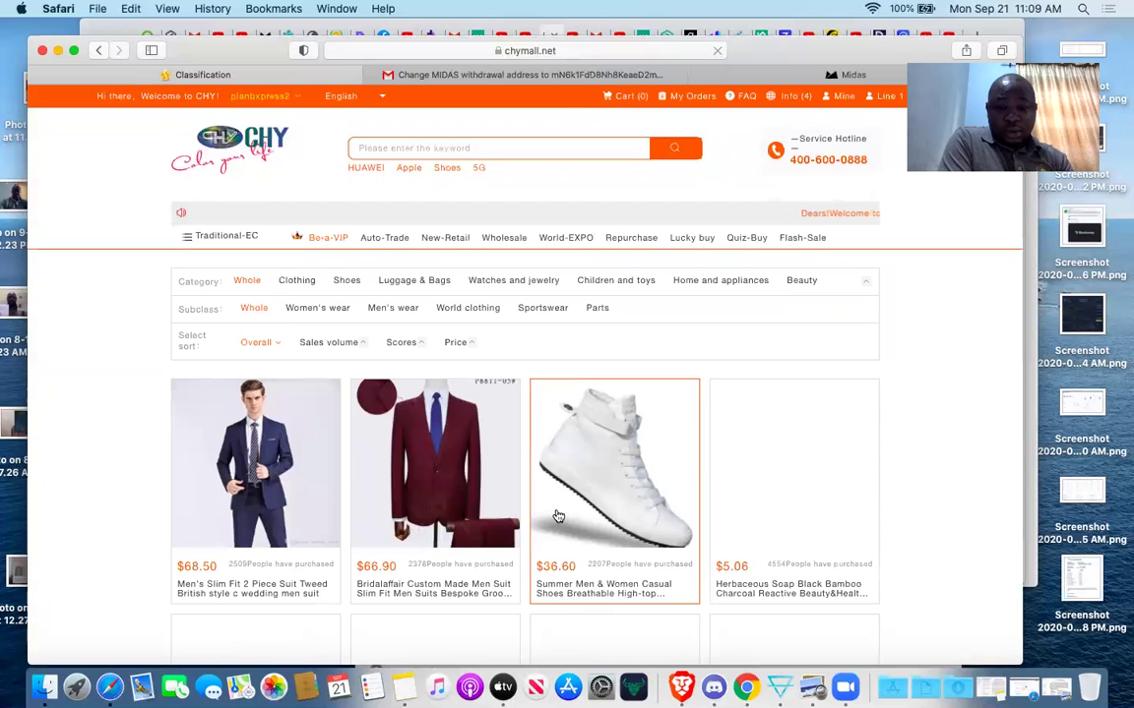
# Go to Mine and open the Network diagram showing the VIP4 node and two downline members.
pyautogui.scroll(-5, 557, 514)
pyautogui.scroll(-2, 557, 515)
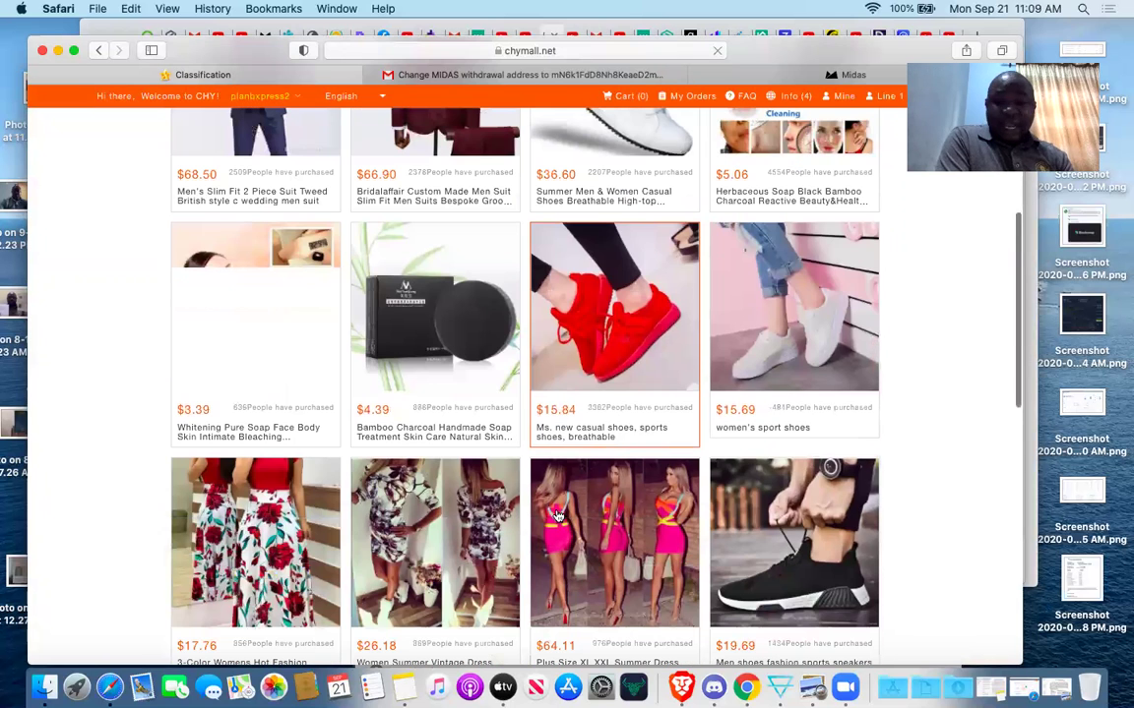
pyautogui.scroll(7, 557, 515)
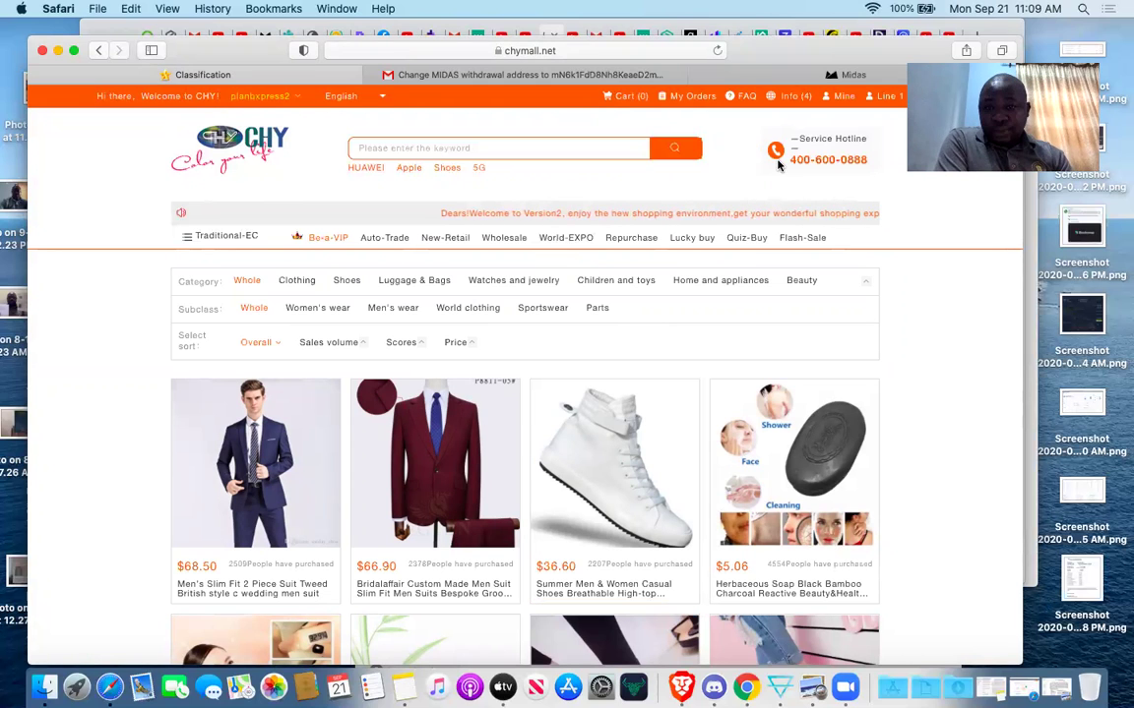
pyautogui.click(845, 96)
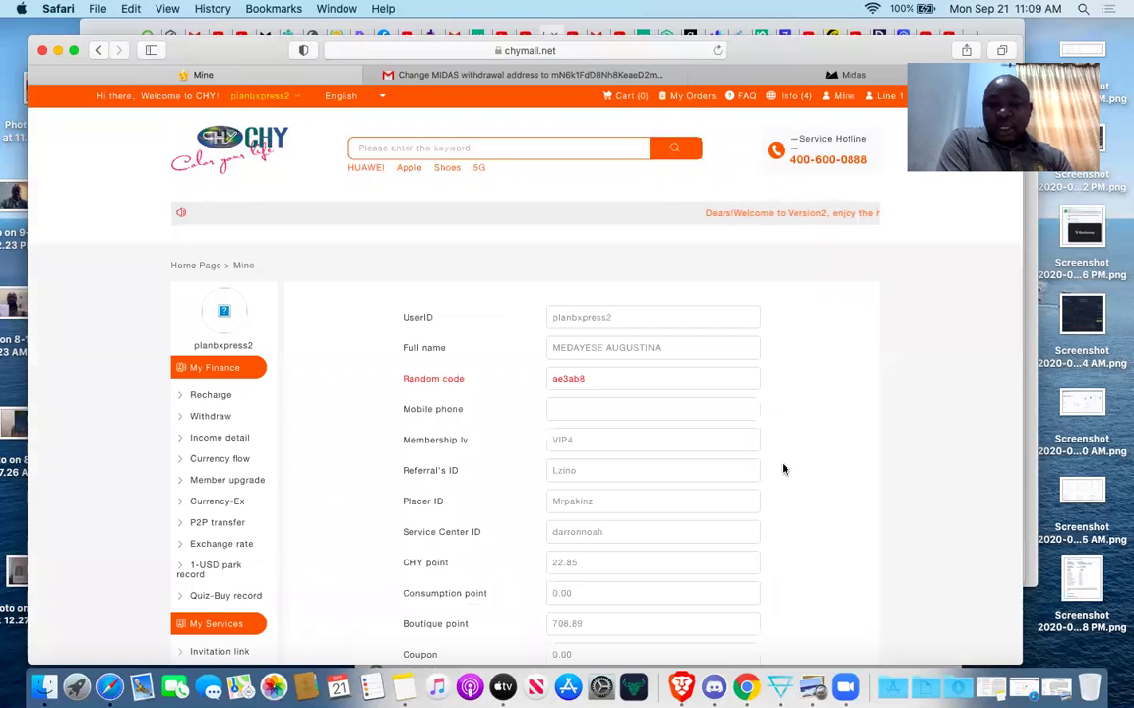
pyautogui.scroll(-10, 782, 470)
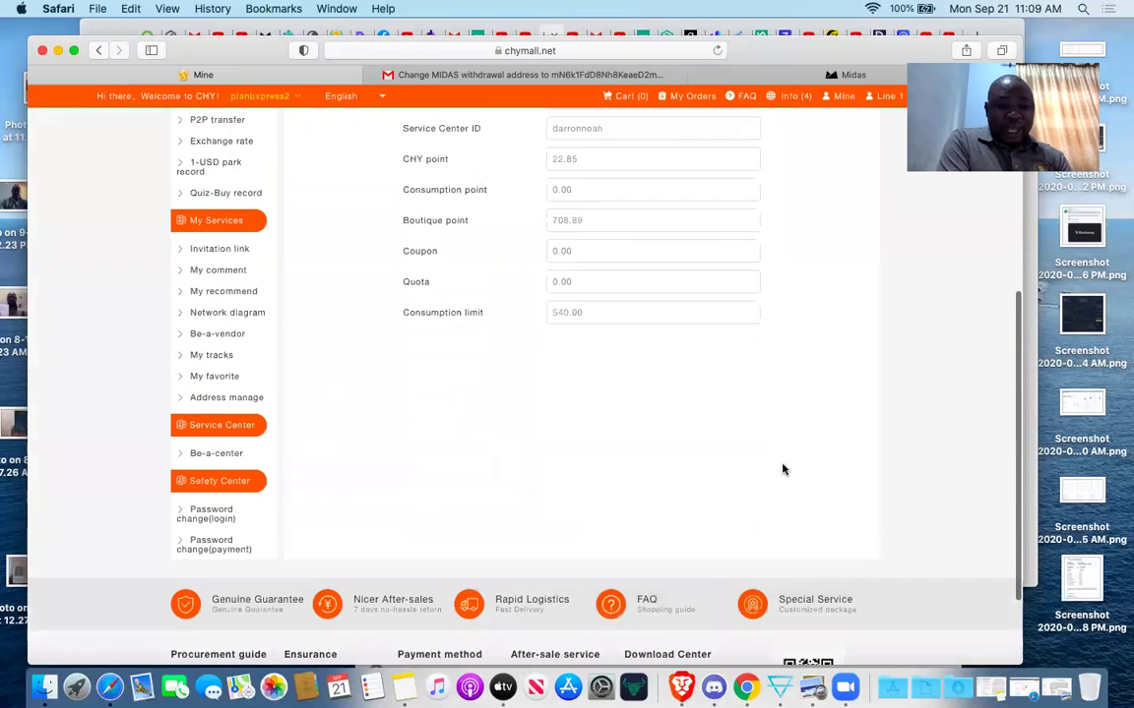
pyautogui.scroll(-3, 782, 469)
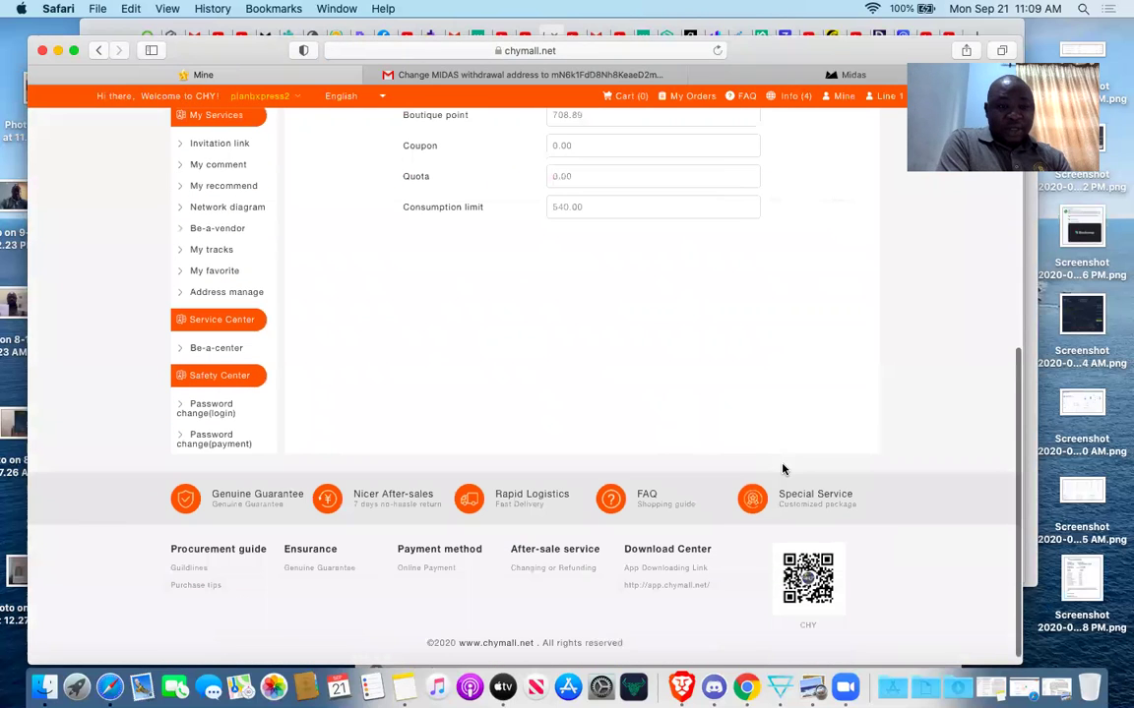
pyautogui.click(241, 210)
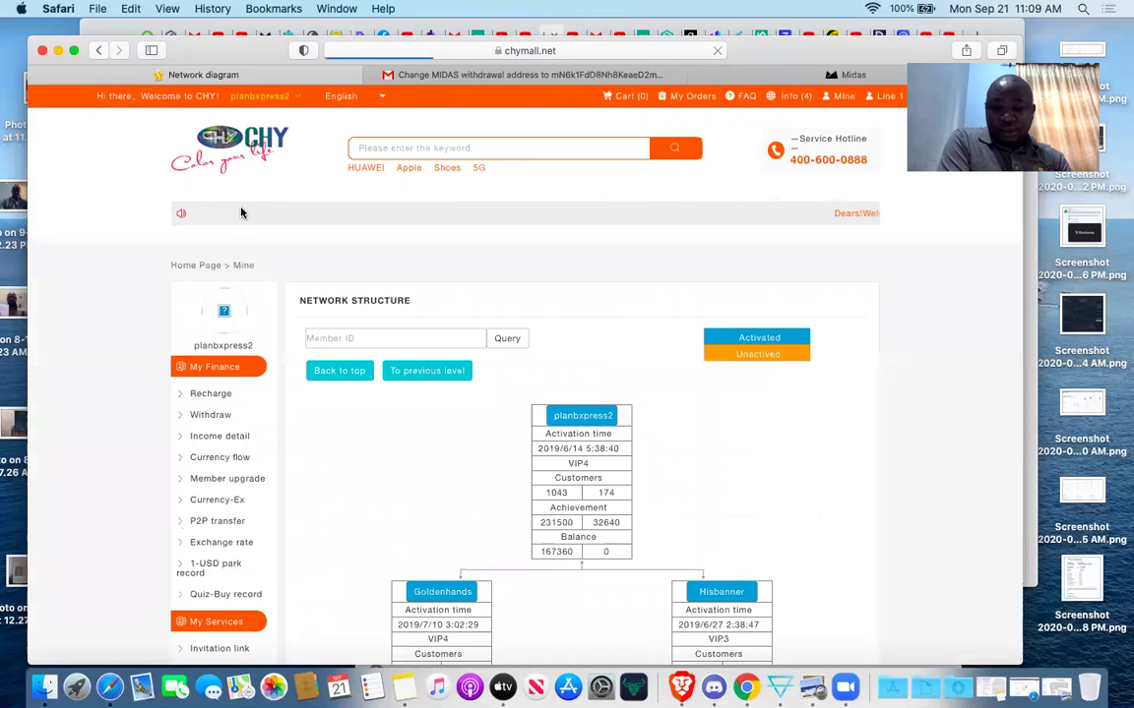
# Drill the network tree down to Sacoupsy and scroll it, then go home and open My Orders.
pyautogui.scroll(-10, 577, 433)
pyautogui.click(792, 272)
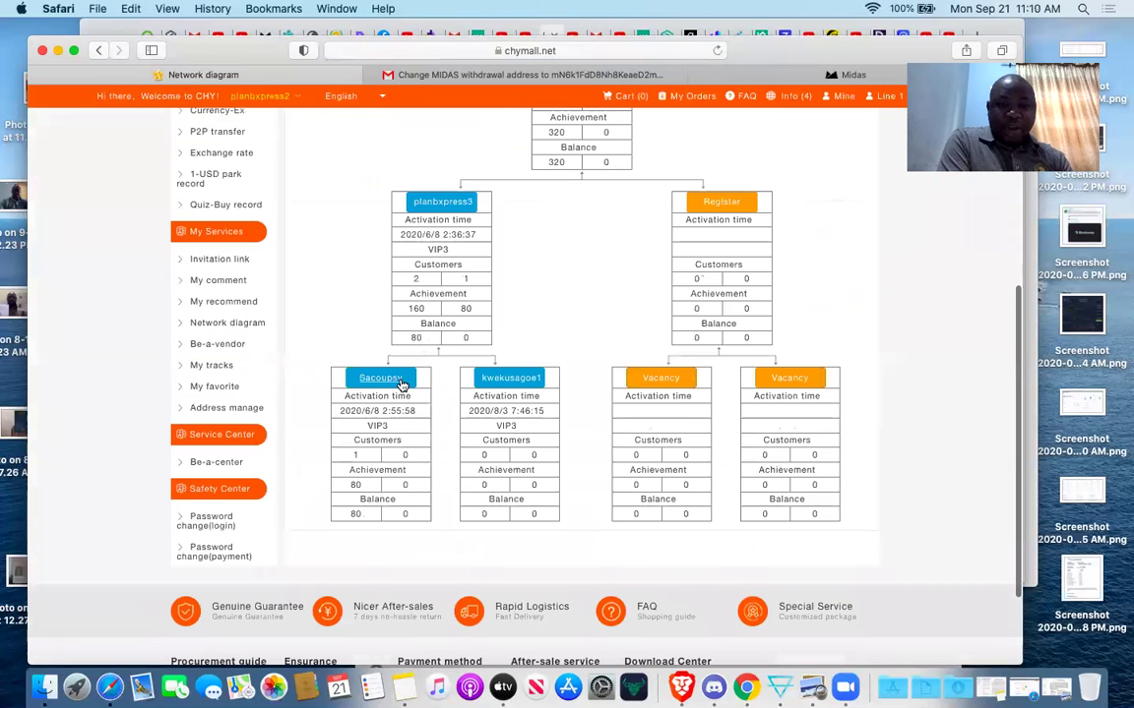
pyautogui.click(401, 383)
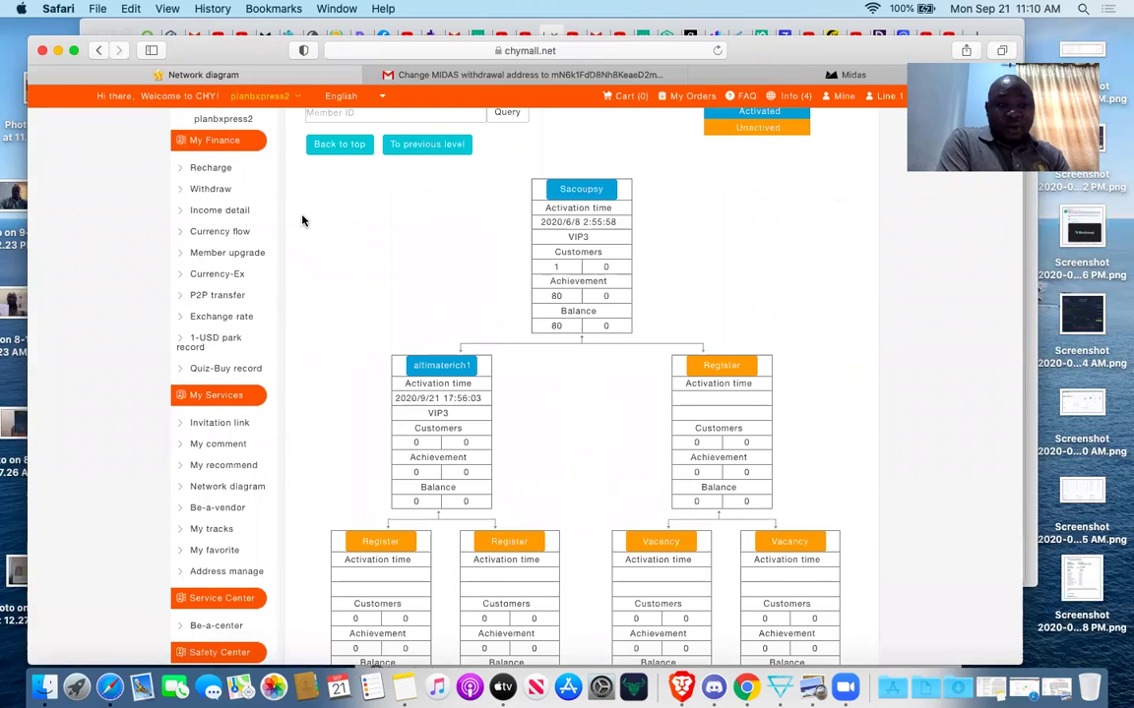
pyautogui.scroll(2, 341, 302)
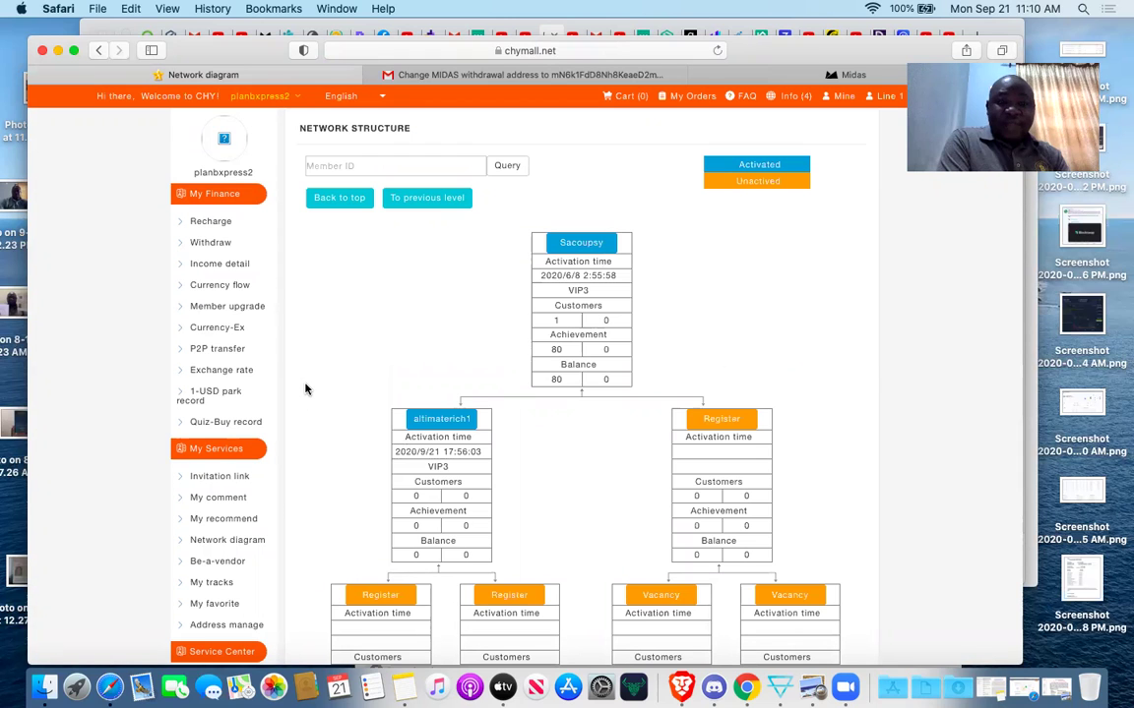
pyautogui.scroll(5, 306, 389)
pyautogui.scroll(-2, 306, 390)
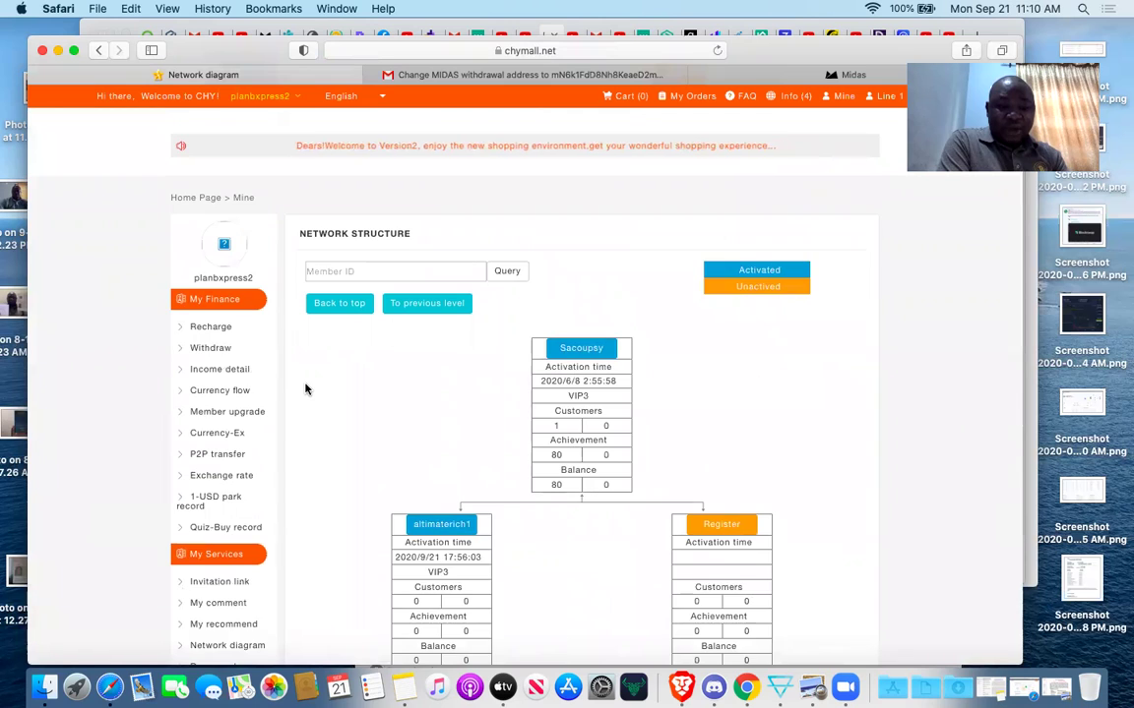
pyautogui.scroll(-2, 306, 390)
pyautogui.scroll(3, 308, 372)
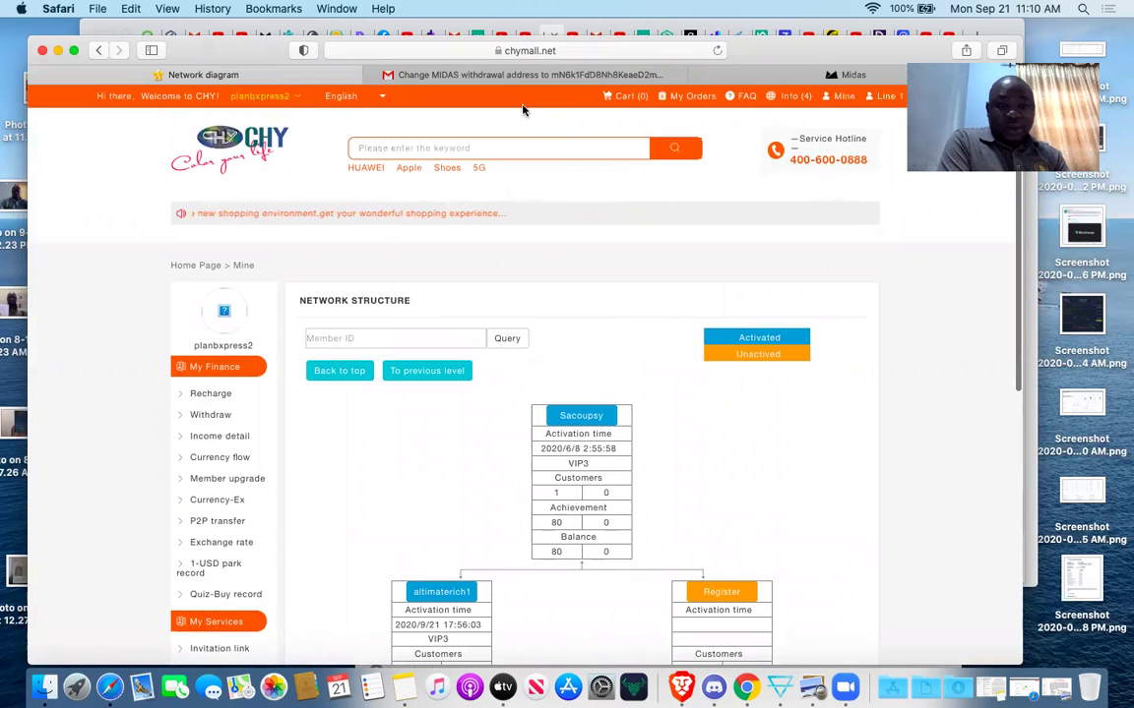
pyautogui.click(195, 267)
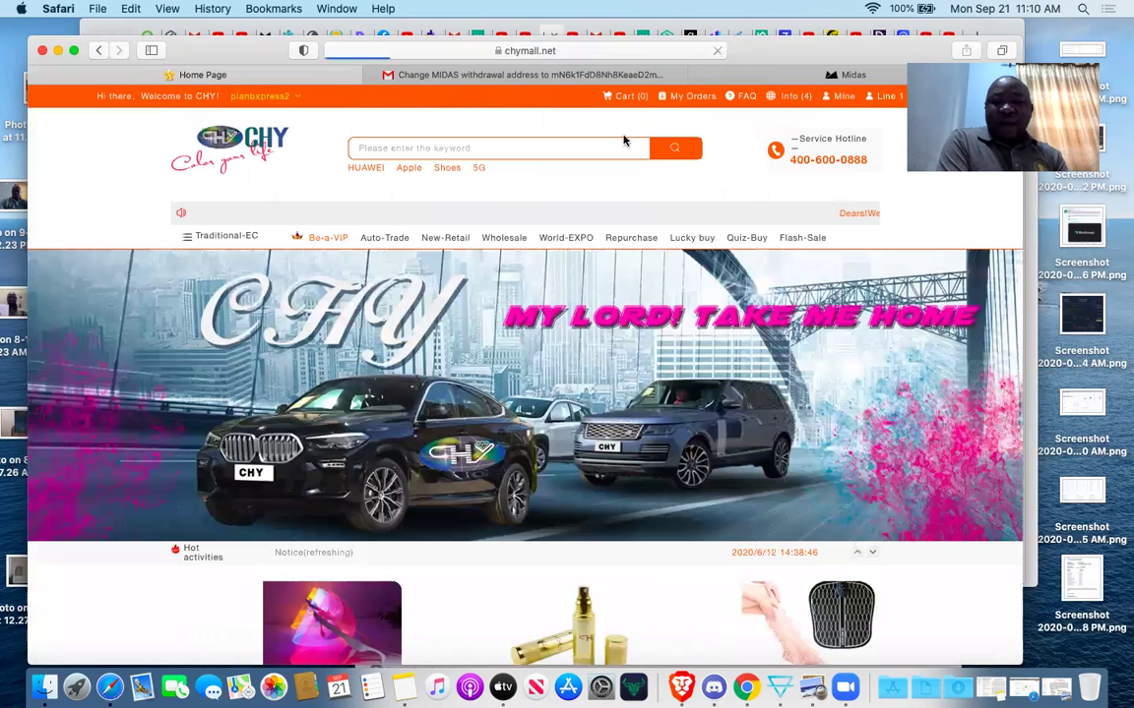
pyautogui.click(693, 95)
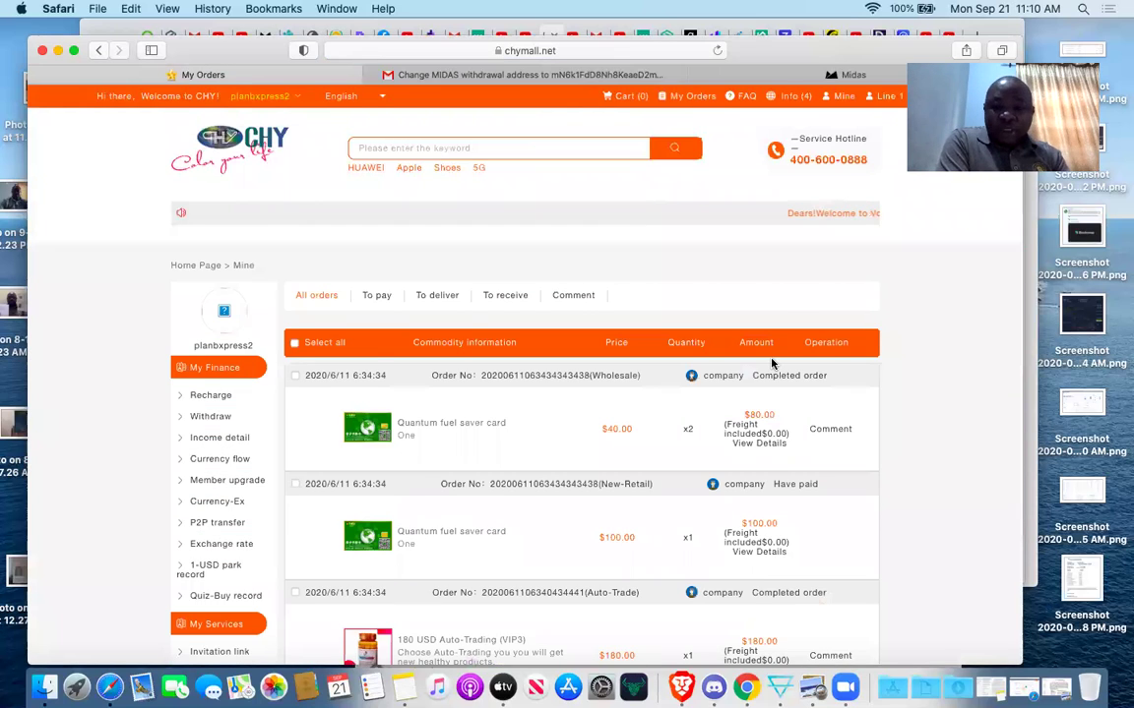
# Scroll the order history, including the $80.00 fuel saver card order, then return to the home page.
pyautogui.scroll(-2, 773, 364)
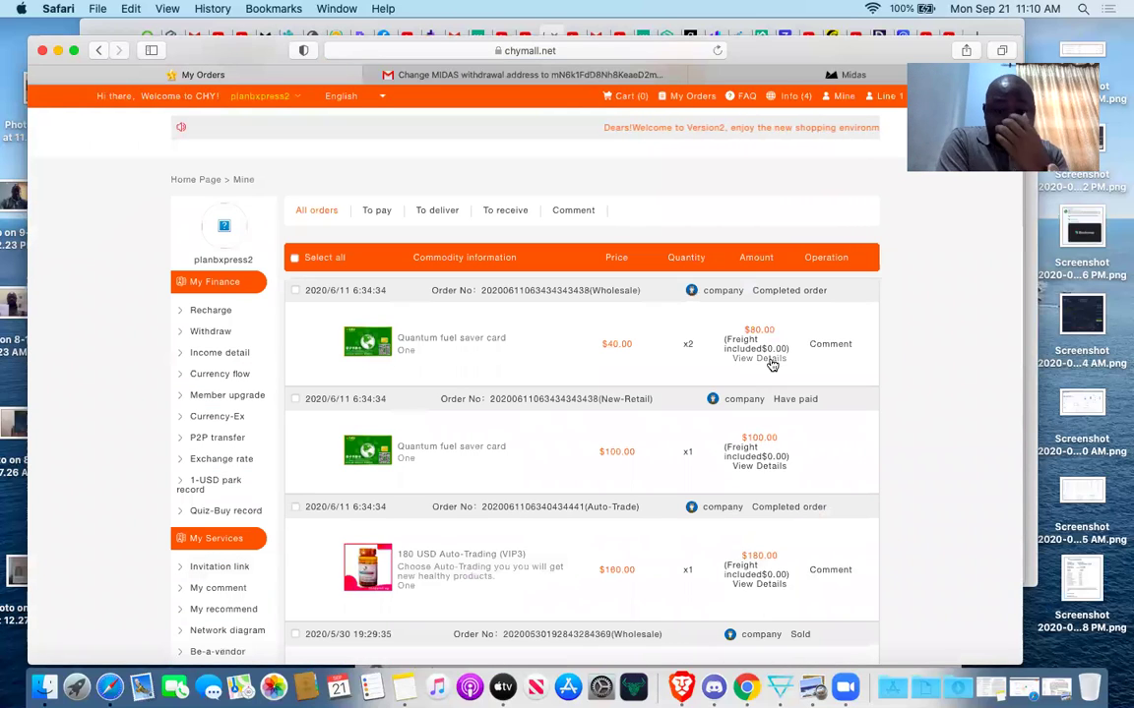
pyautogui.scroll(-1, 767, 383)
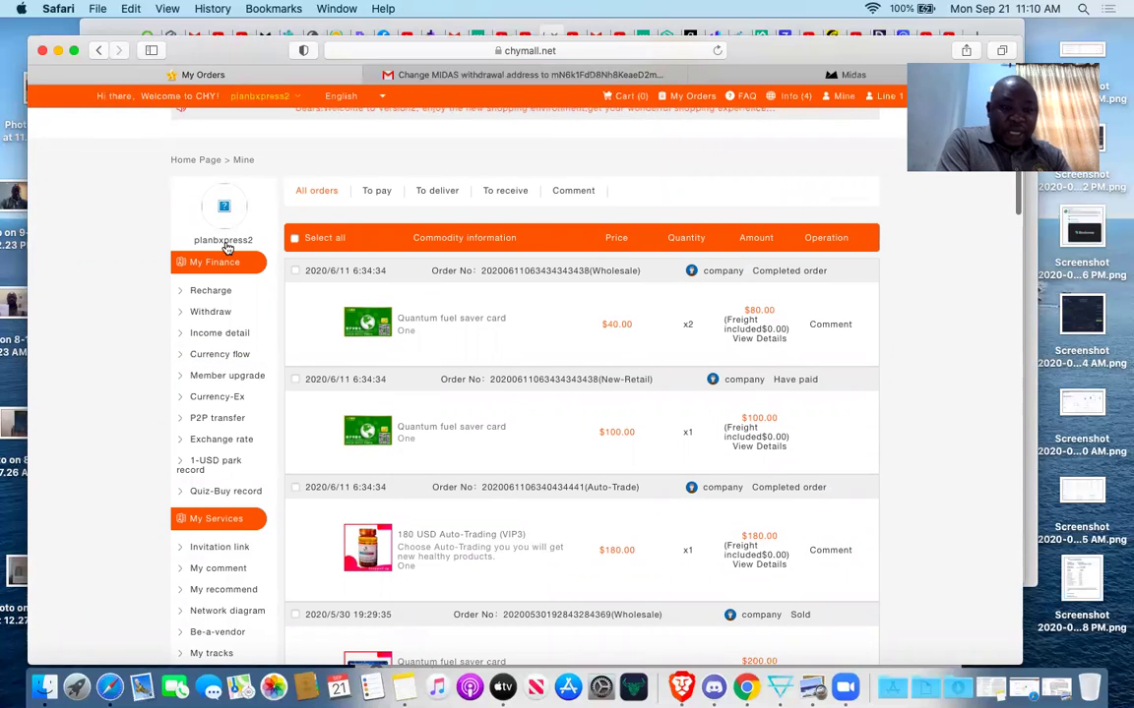
pyautogui.click(205, 160)
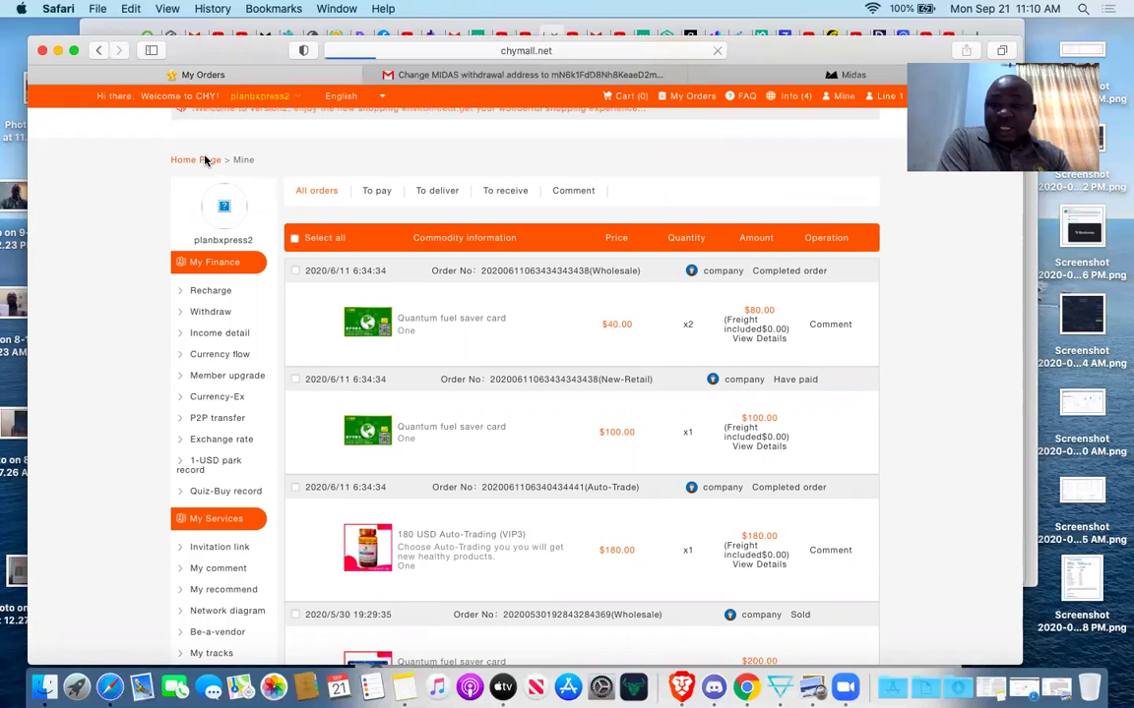
pyautogui.scroll(-1, 204, 158)
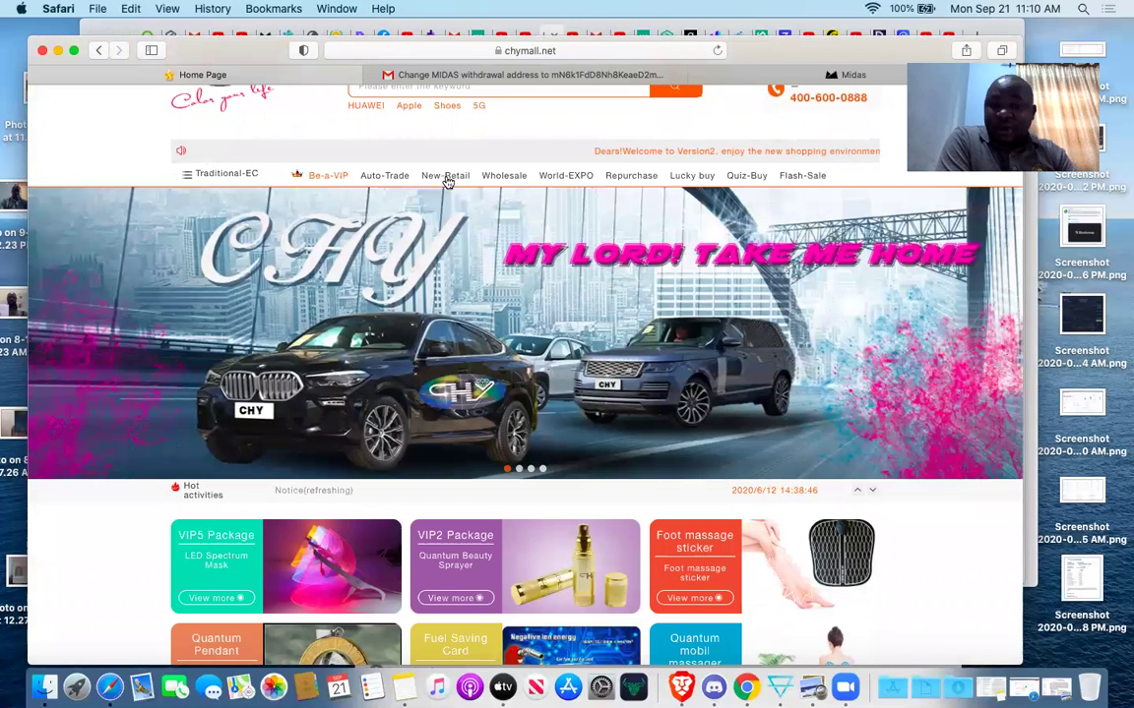
pyautogui.scroll(-1, 443, 182)
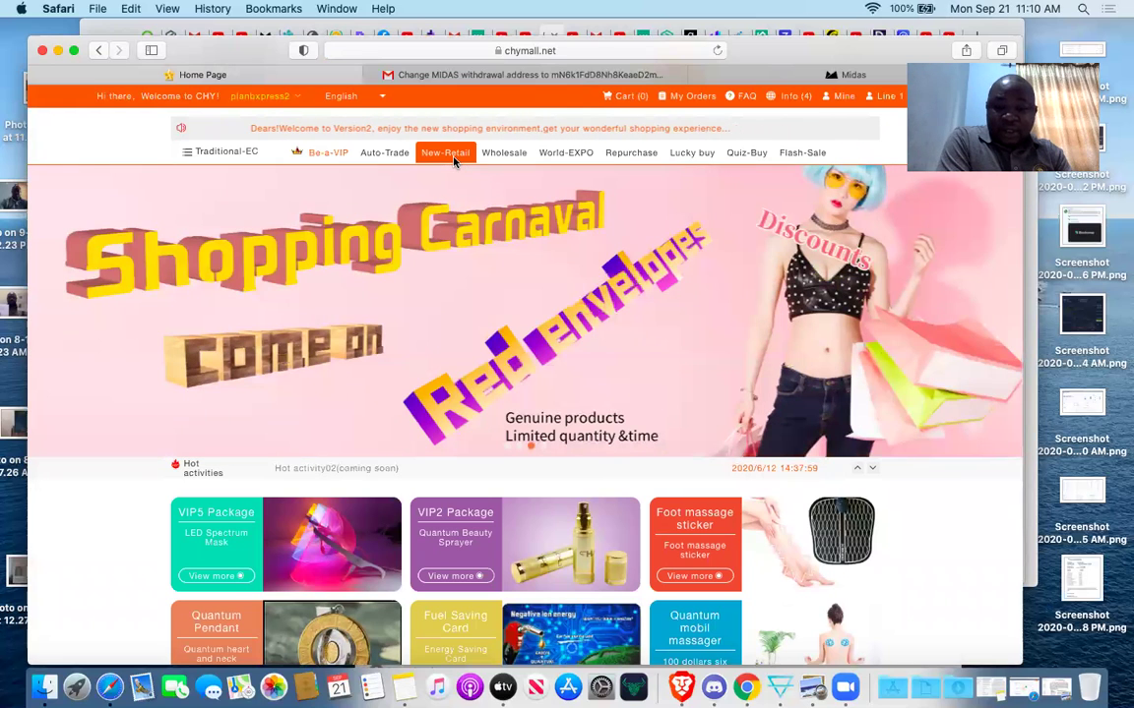
# From New-Retail, buy the Quantum energy heart and neck instrument with options One and picture, $300.00.
pyautogui.click(441, 157)
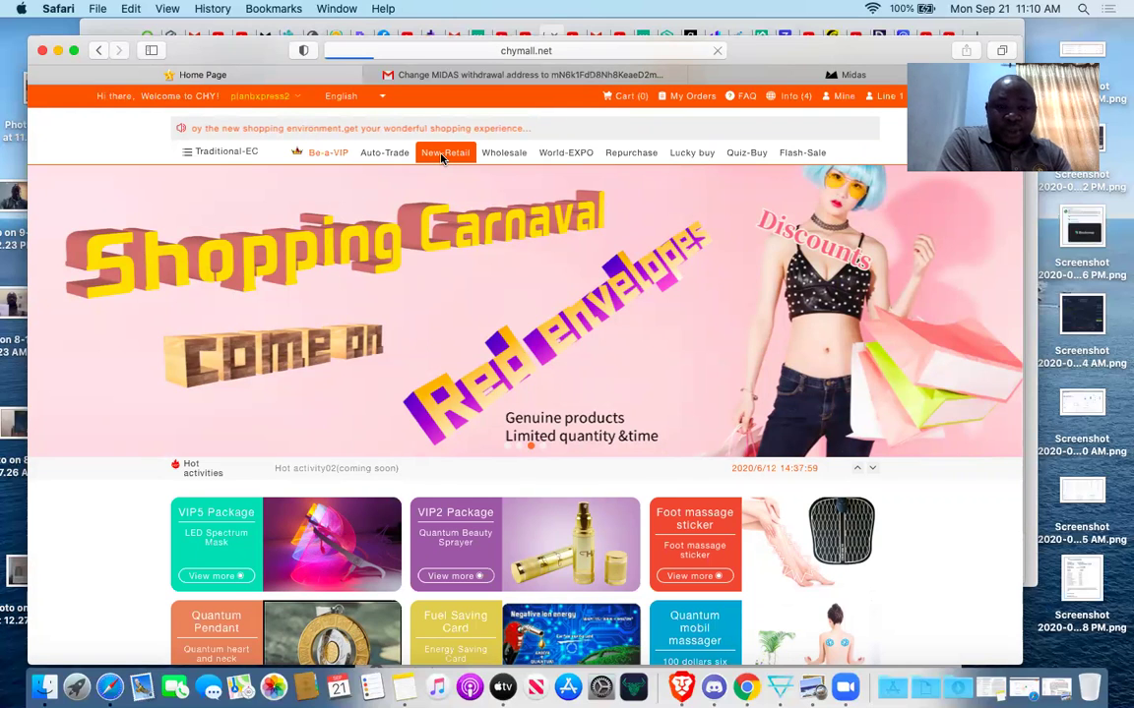
pyautogui.scroll(-3, 450, 384)
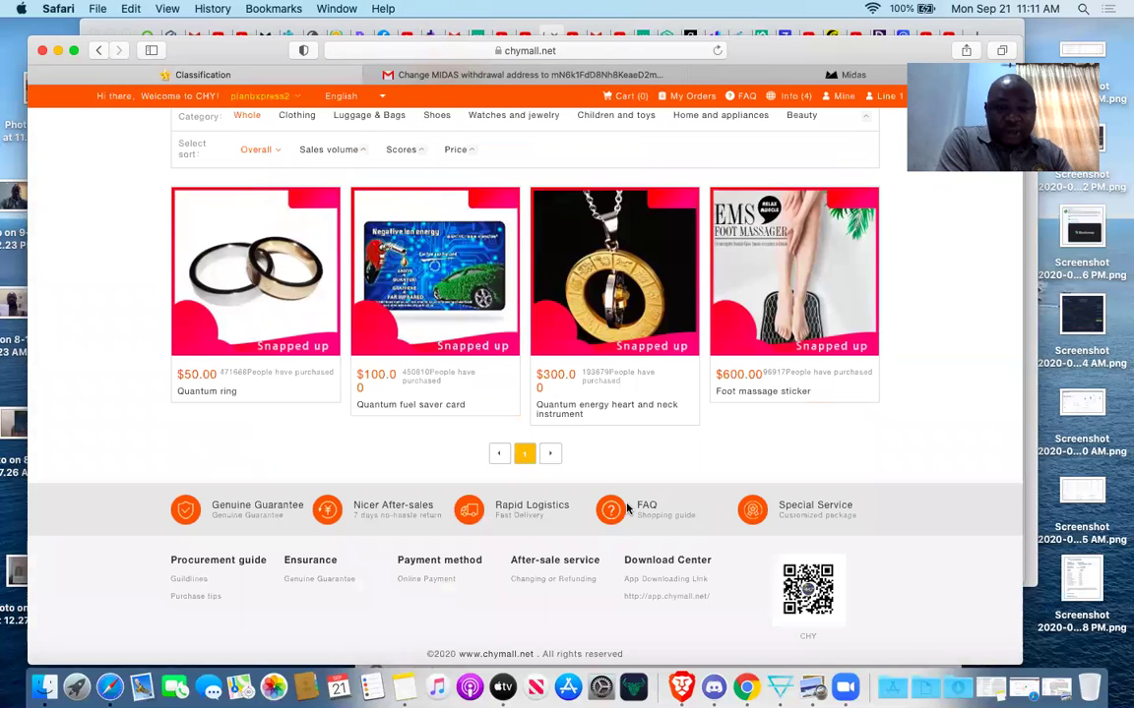
pyautogui.click(624, 324)
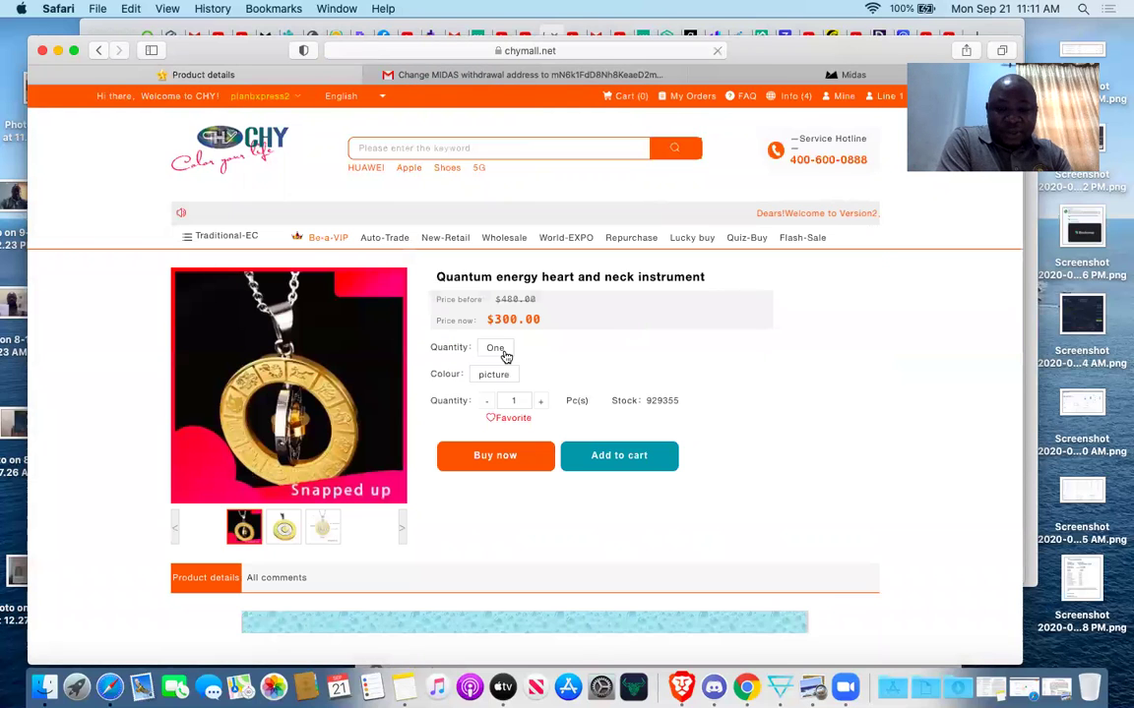
pyautogui.click(497, 349)
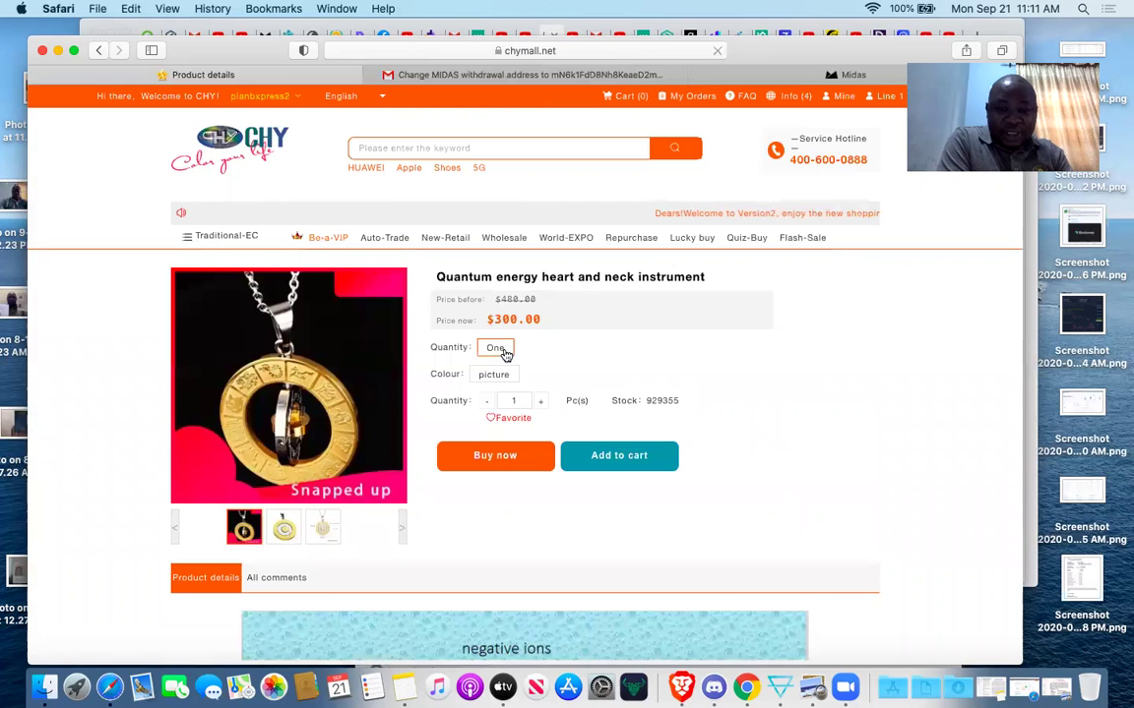
pyautogui.click(502, 375)
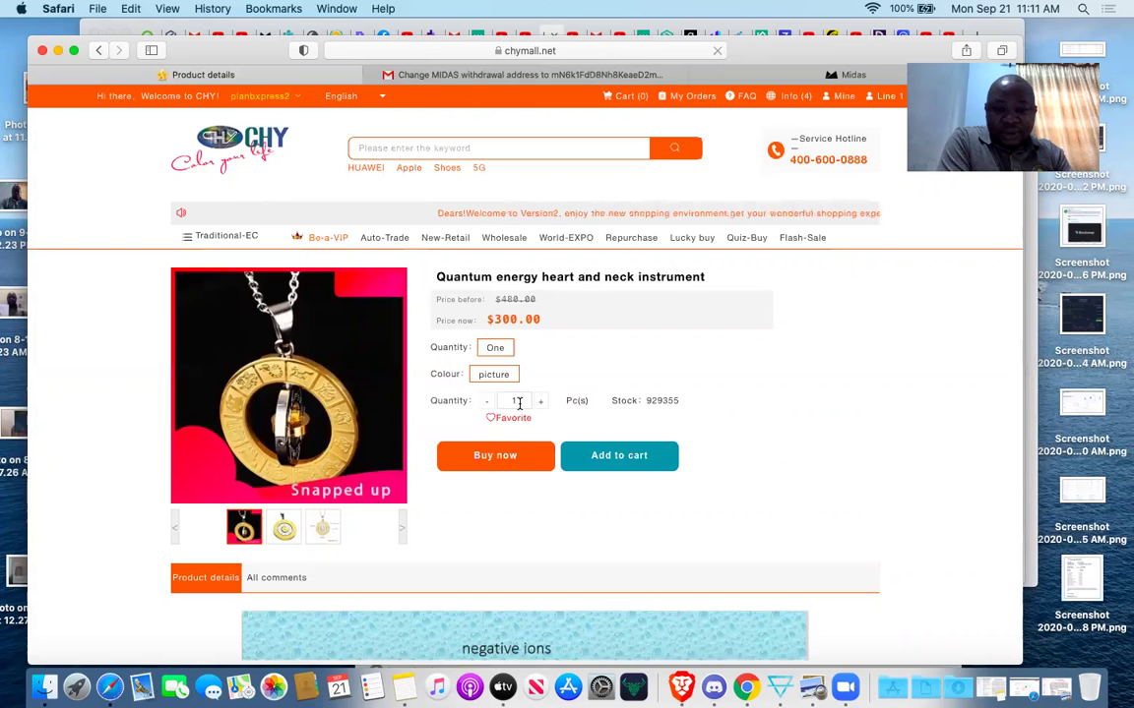
pyautogui.click(513, 462)
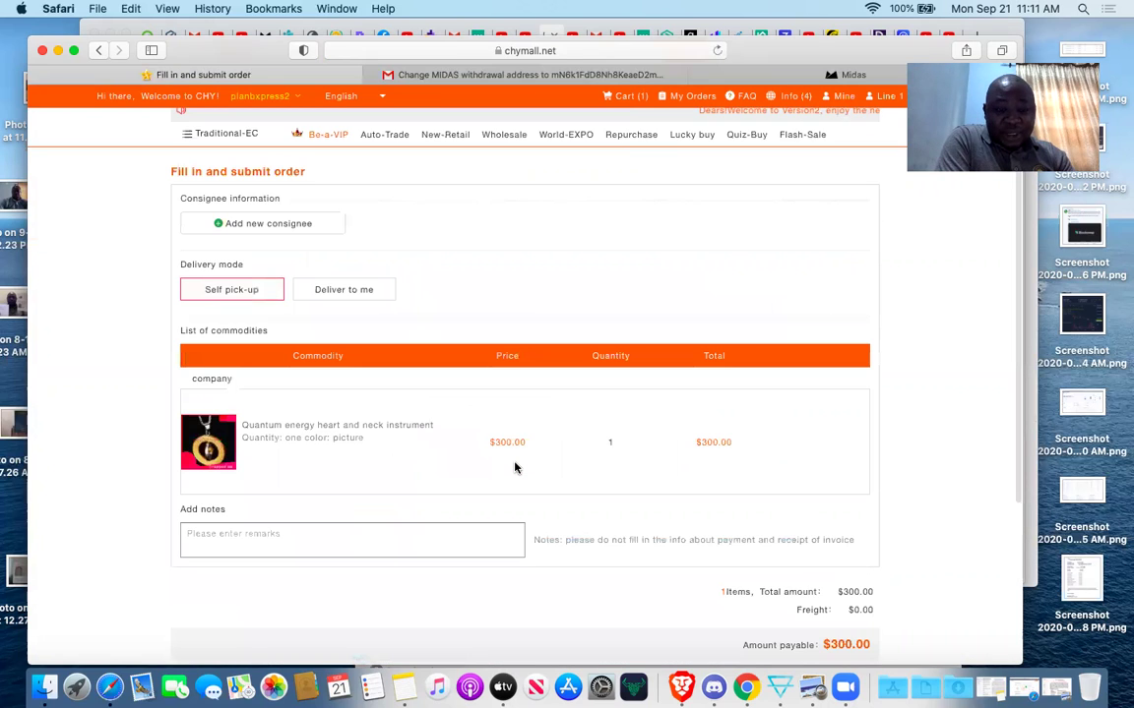
pyautogui.scroll(-1, 513, 467)
pyautogui.scroll(-1, 513, 467)
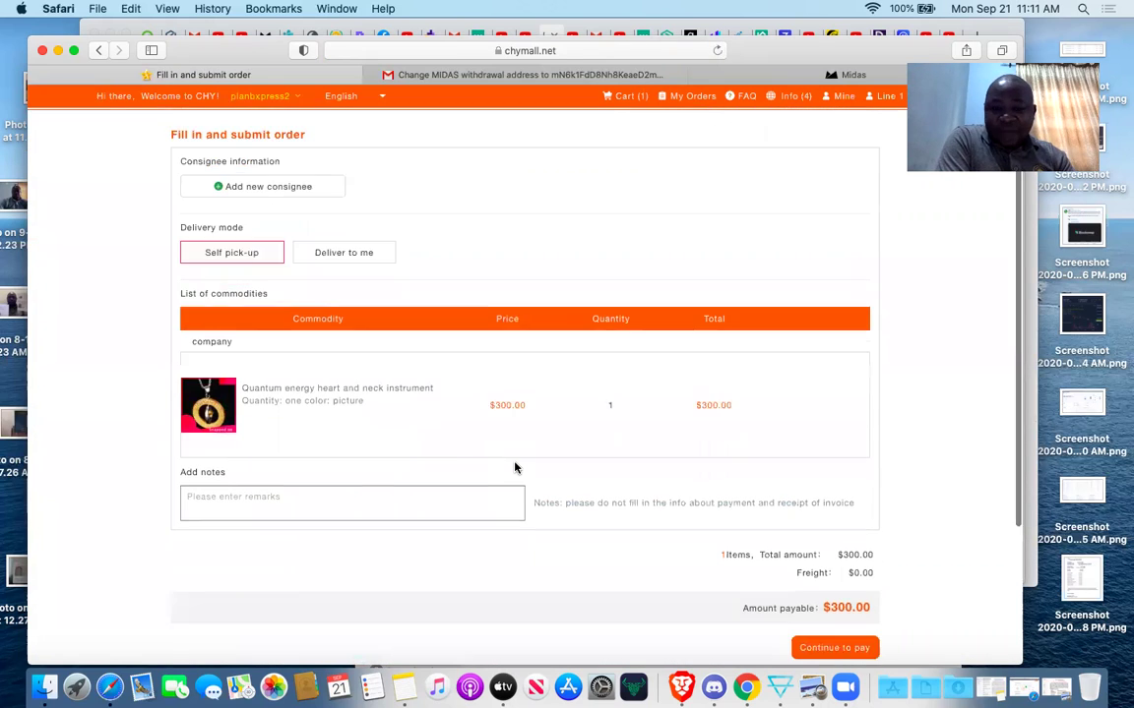
pyautogui.scroll(-2, 514, 466)
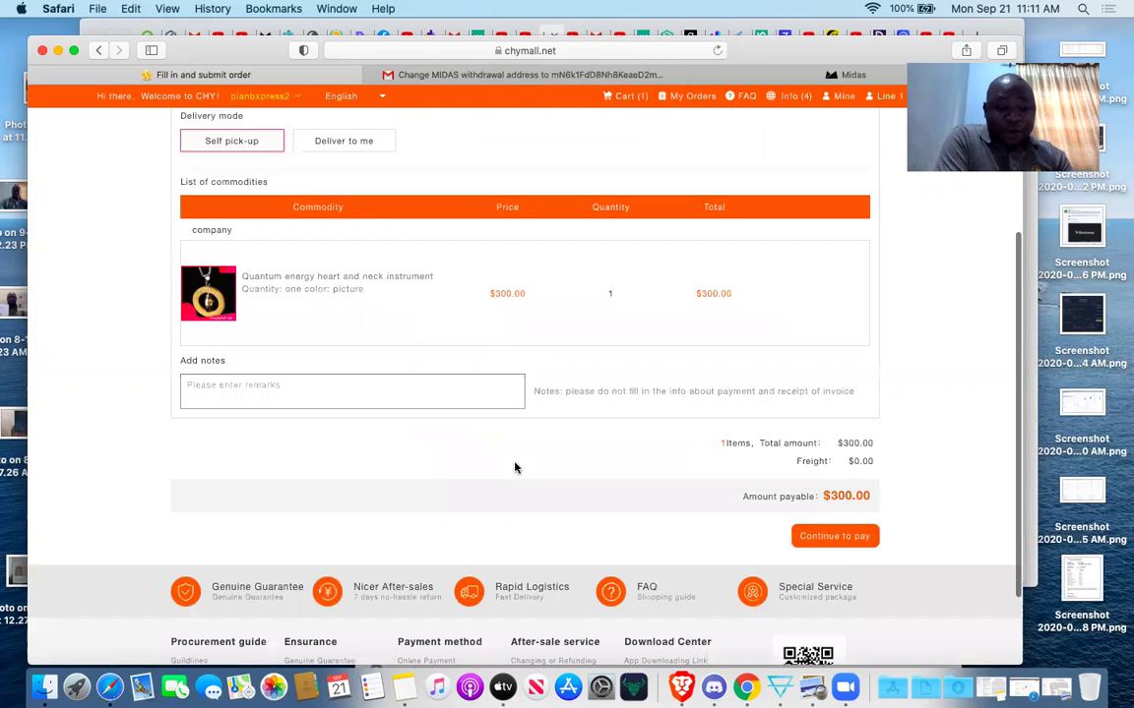
pyautogui.scroll(3, 513, 466)
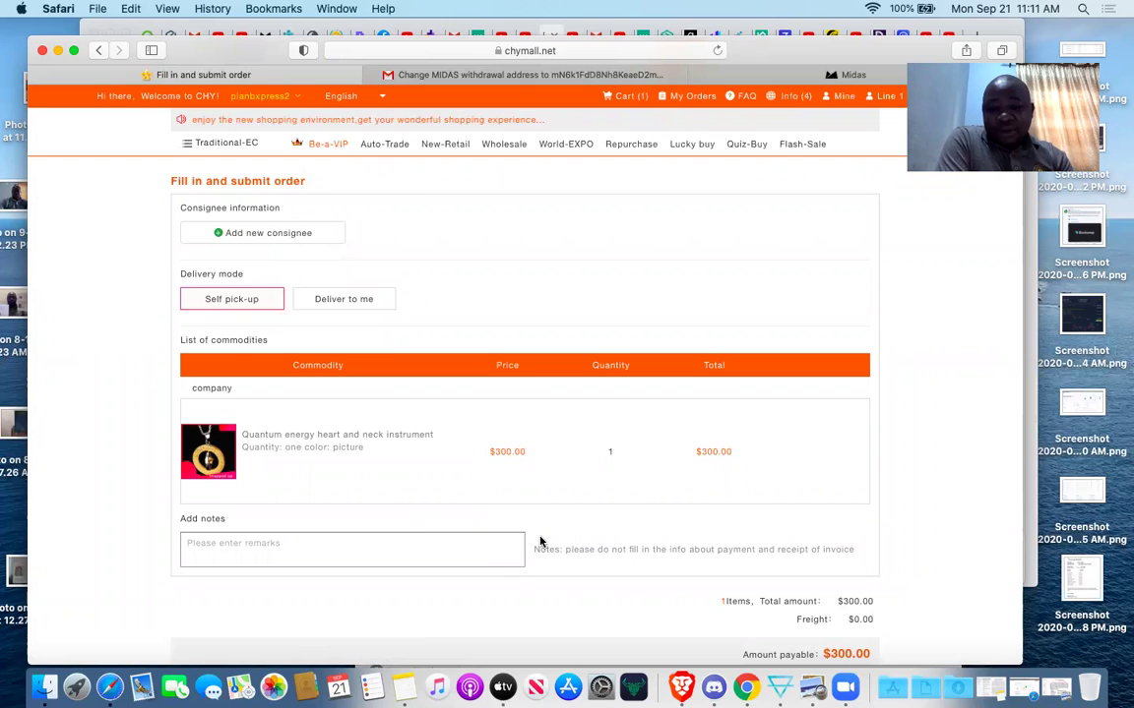
pyautogui.scroll(-1, 539, 541)
pyautogui.scroll(-1, 539, 542)
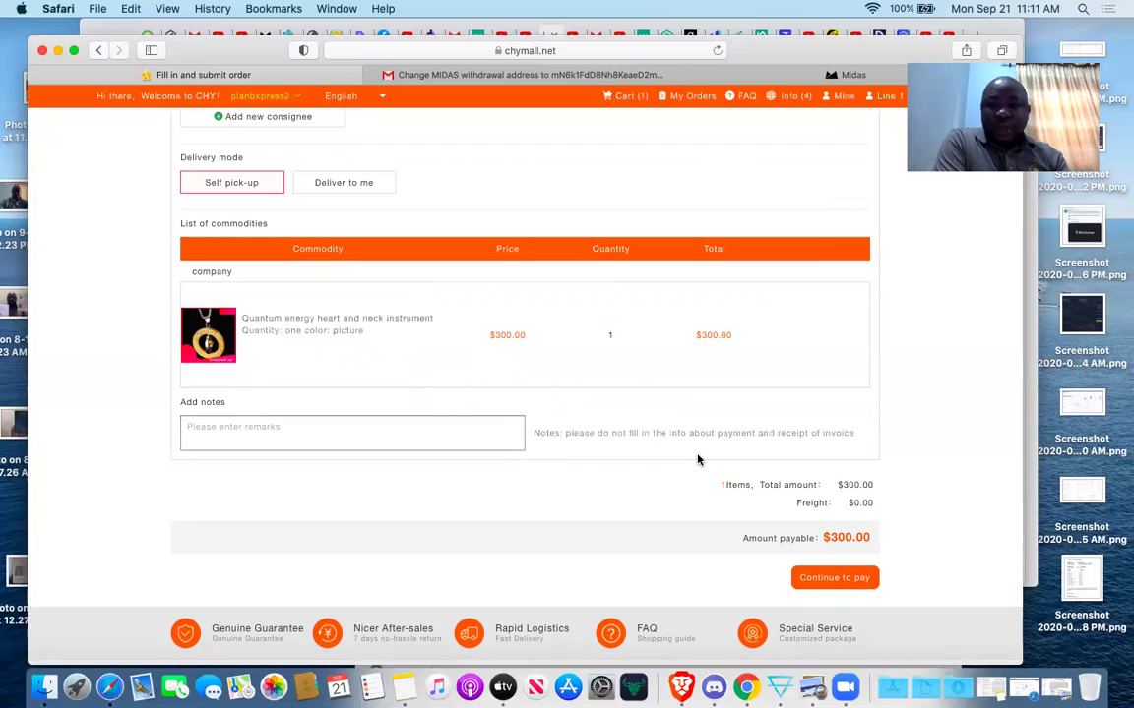
pyautogui.scroll(4, 921, 506)
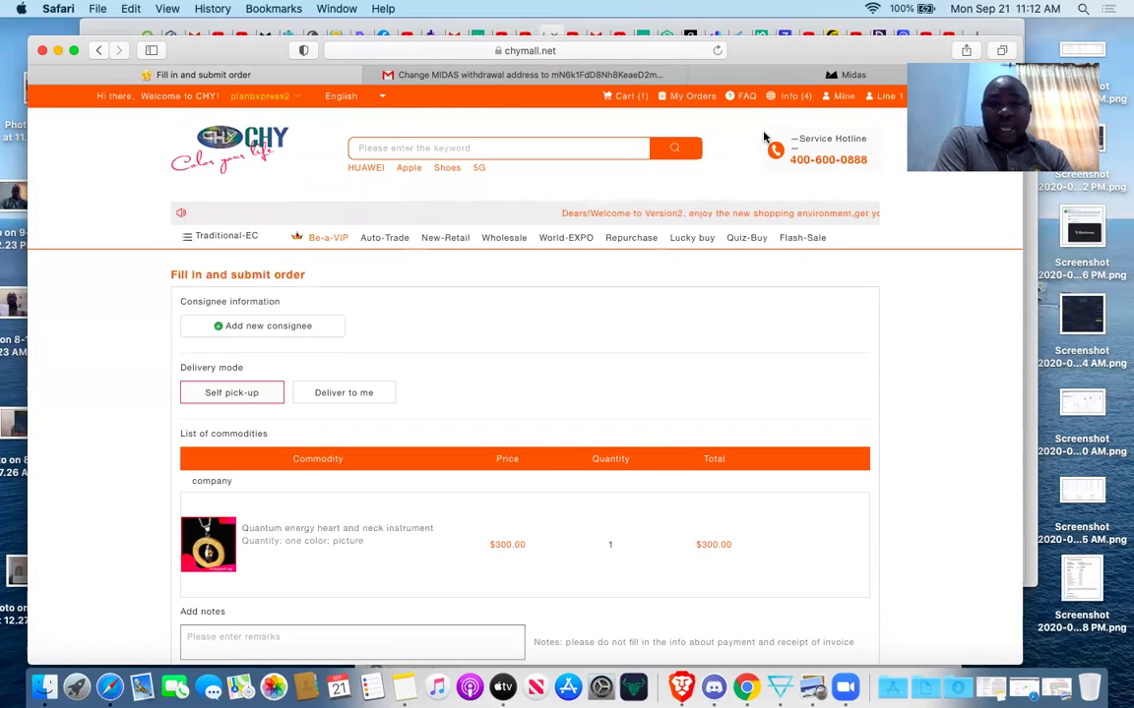
# Open the account's personal profile page and scroll through it.
pyautogui.click(843, 99)
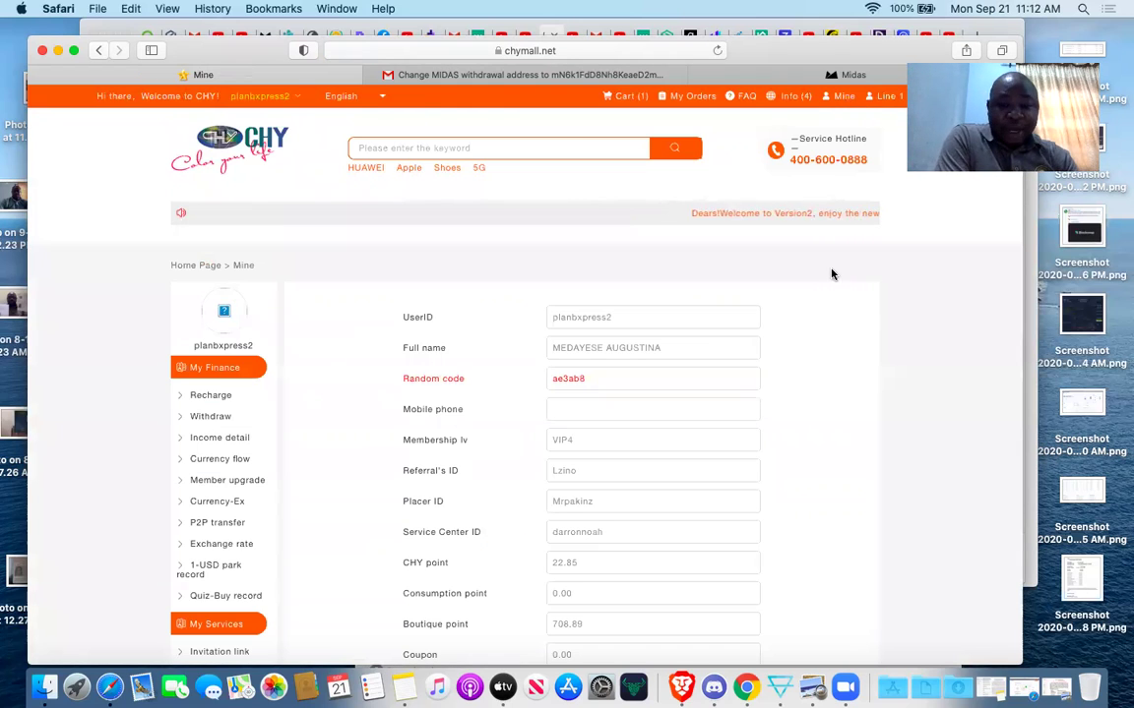
pyautogui.scroll(-10, 822, 375)
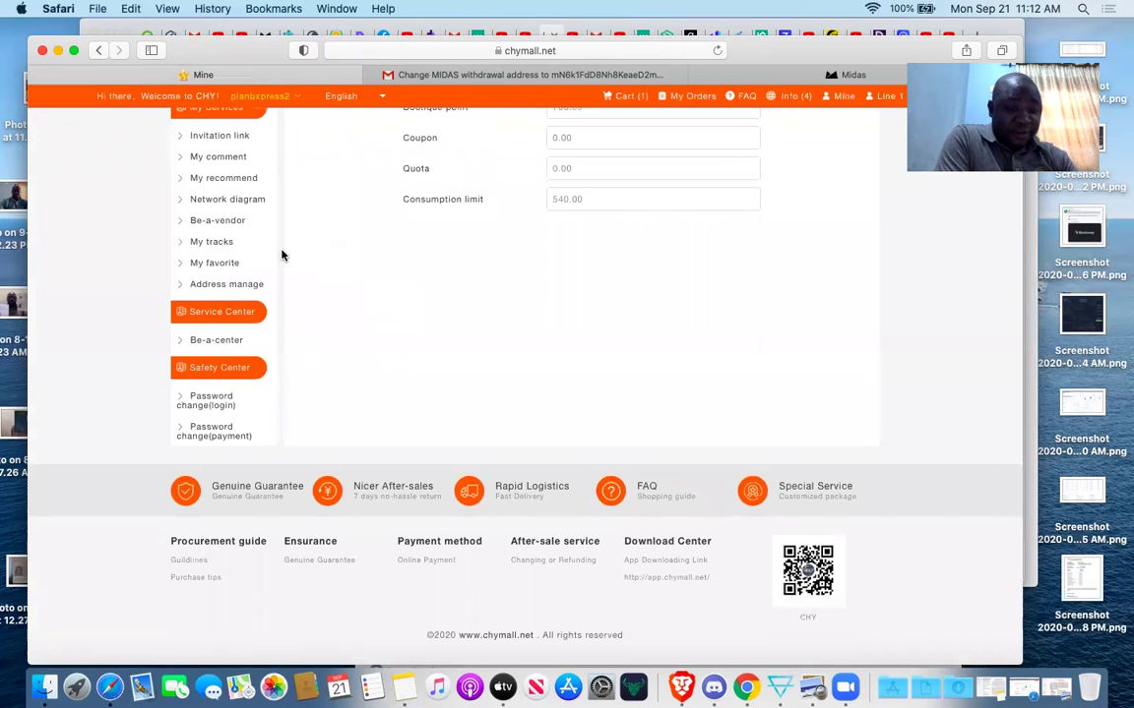
pyautogui.scroll(4, 373, 333)
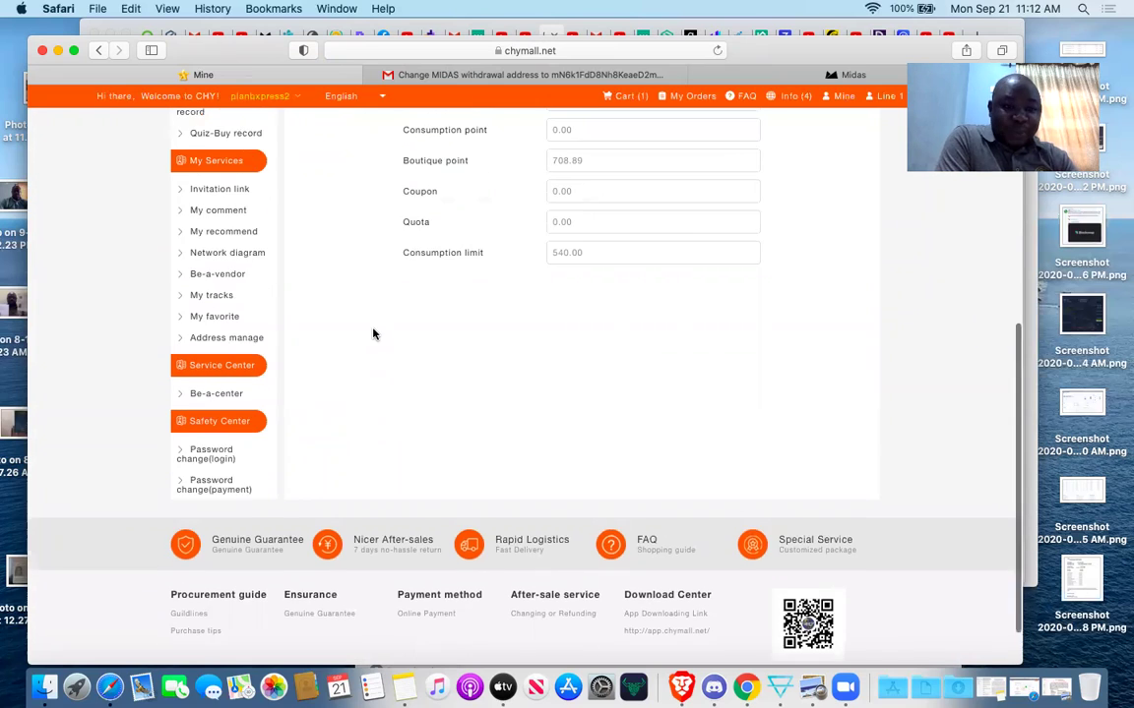
pyautogui.scroll(2, 208, 276)
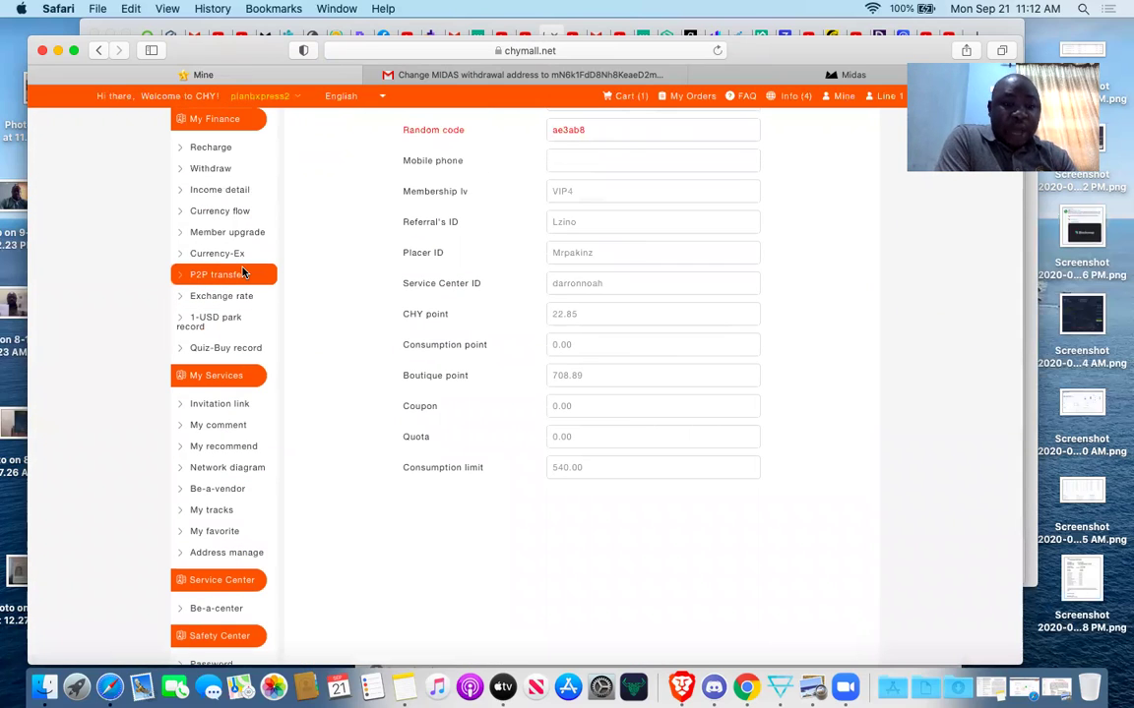
# Open Income detail and scroll its Service Profit CHY point entries, such as 115.20 yielding 92.16.
pyautogui.click(234, 190)
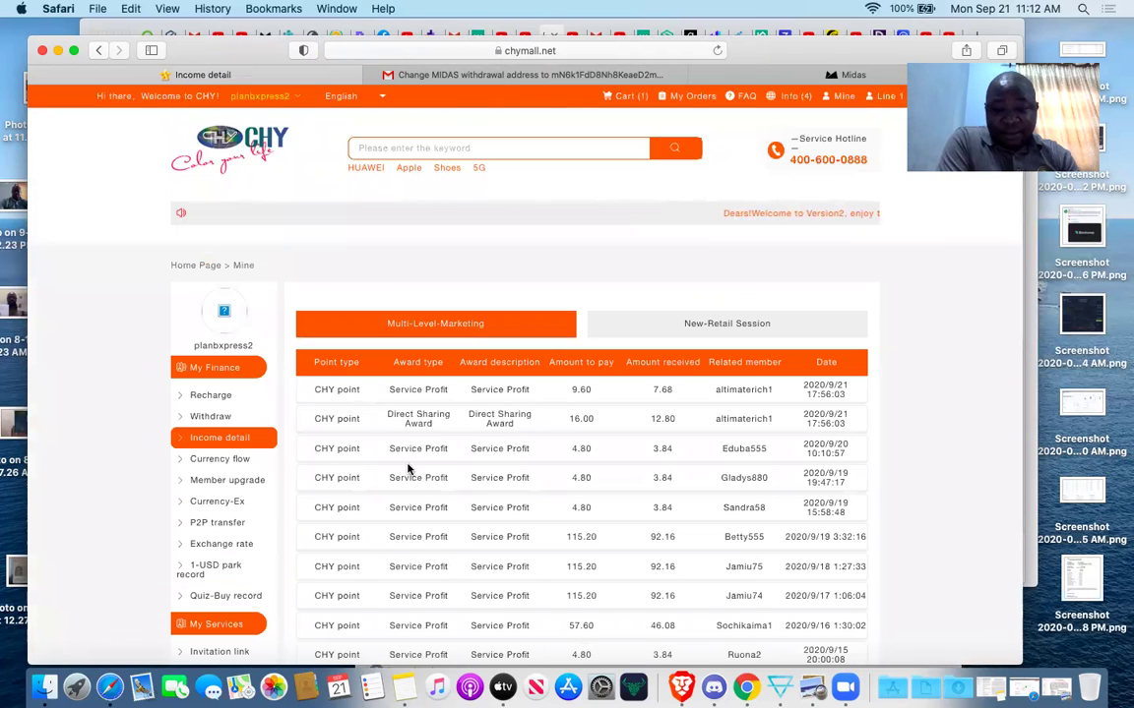
pyautogui.scroll(-3, 409, 470)
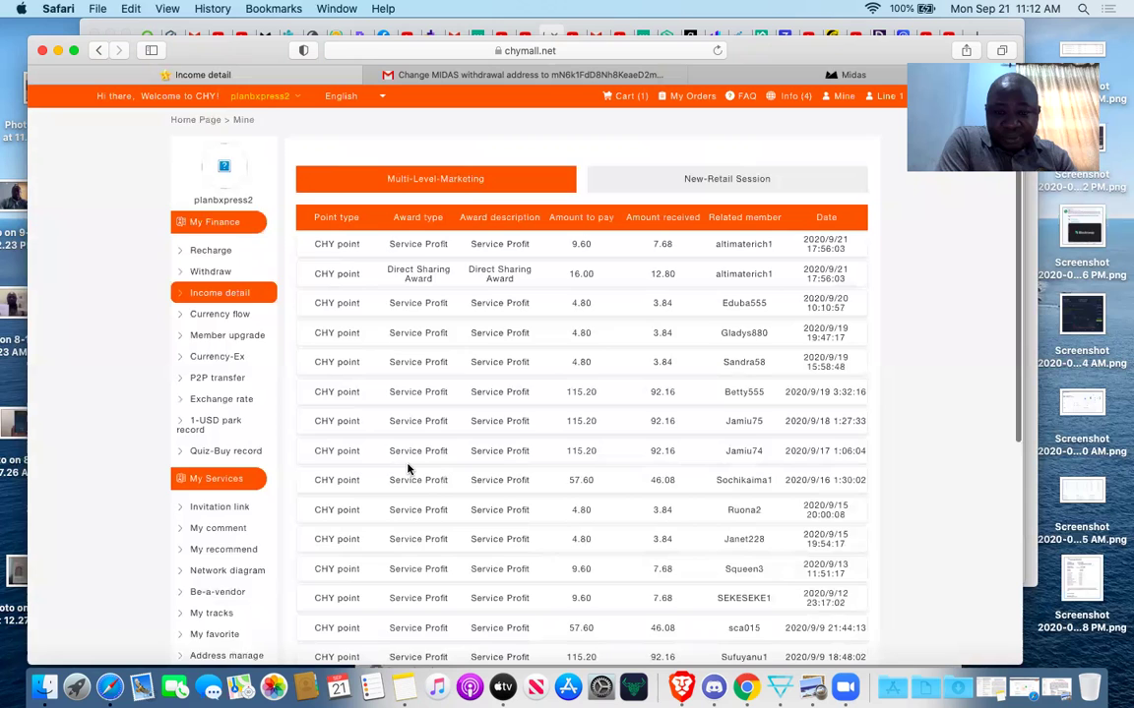
pyautogui.scroll(-1, 408, 470)
pyautogui.scroll(-5, 408, 470)
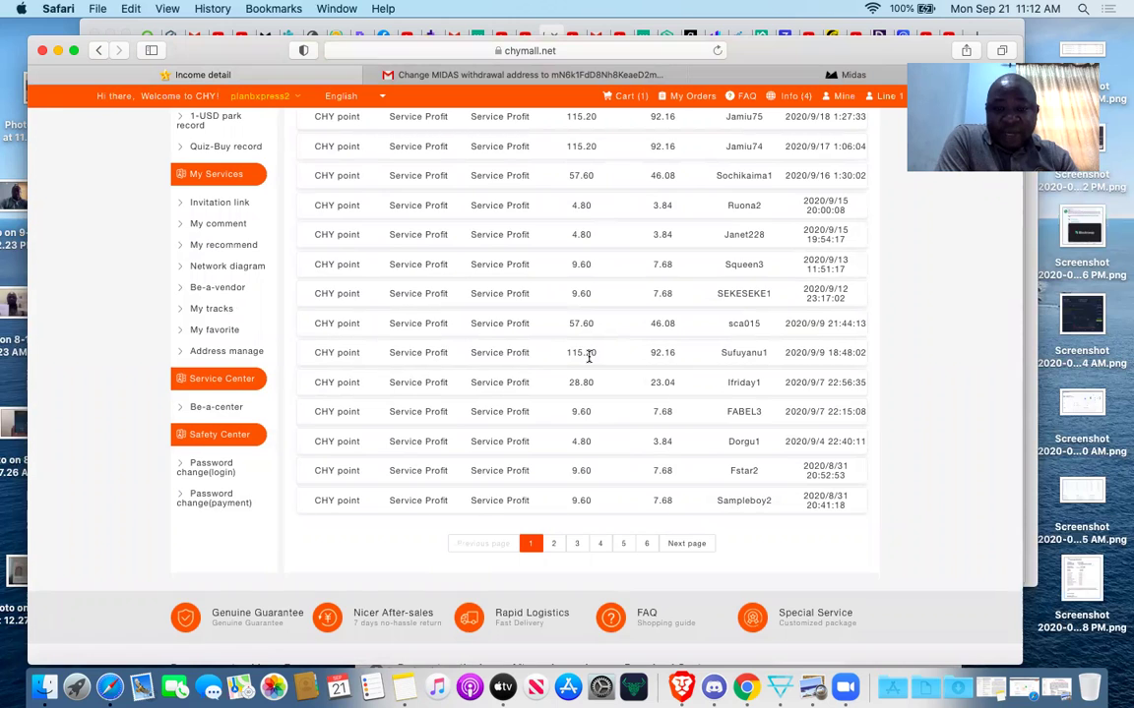
pyautogui.scroll(1, 586, 374)
pyautogui.scroll(1, 578, 187)
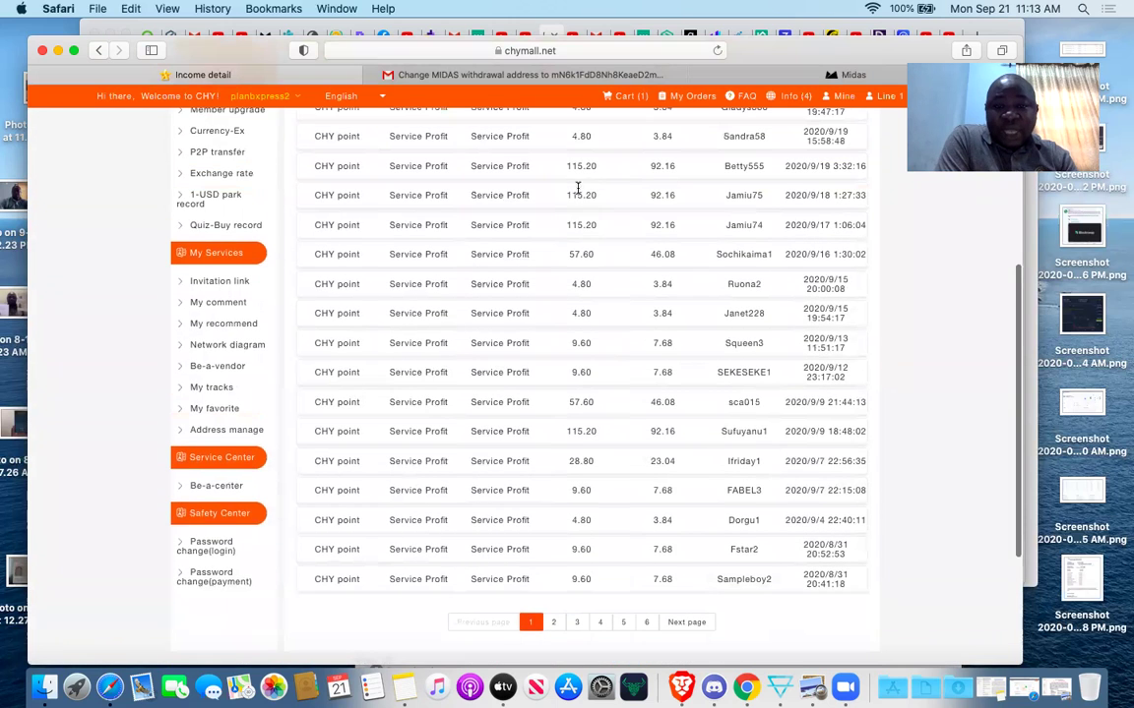
pyautogui.scroll(-3, 582, 248)
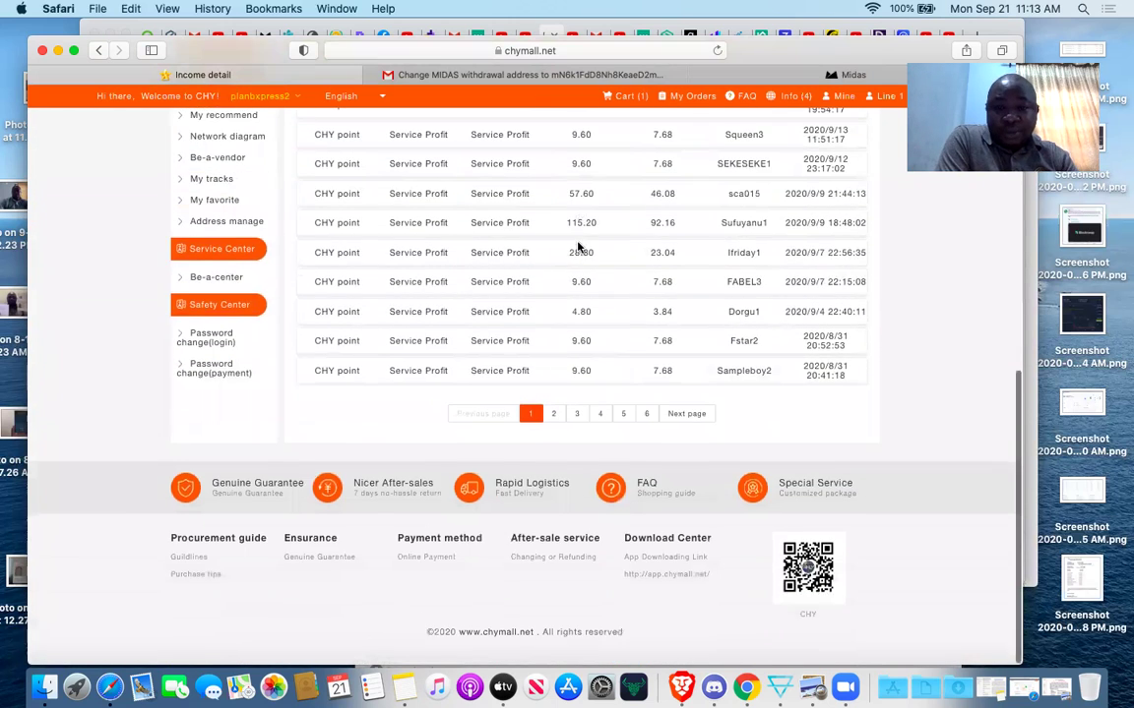
pyautogui.scroll(1, 579, 252)
pyautogui.scroll(1, 606, 321)
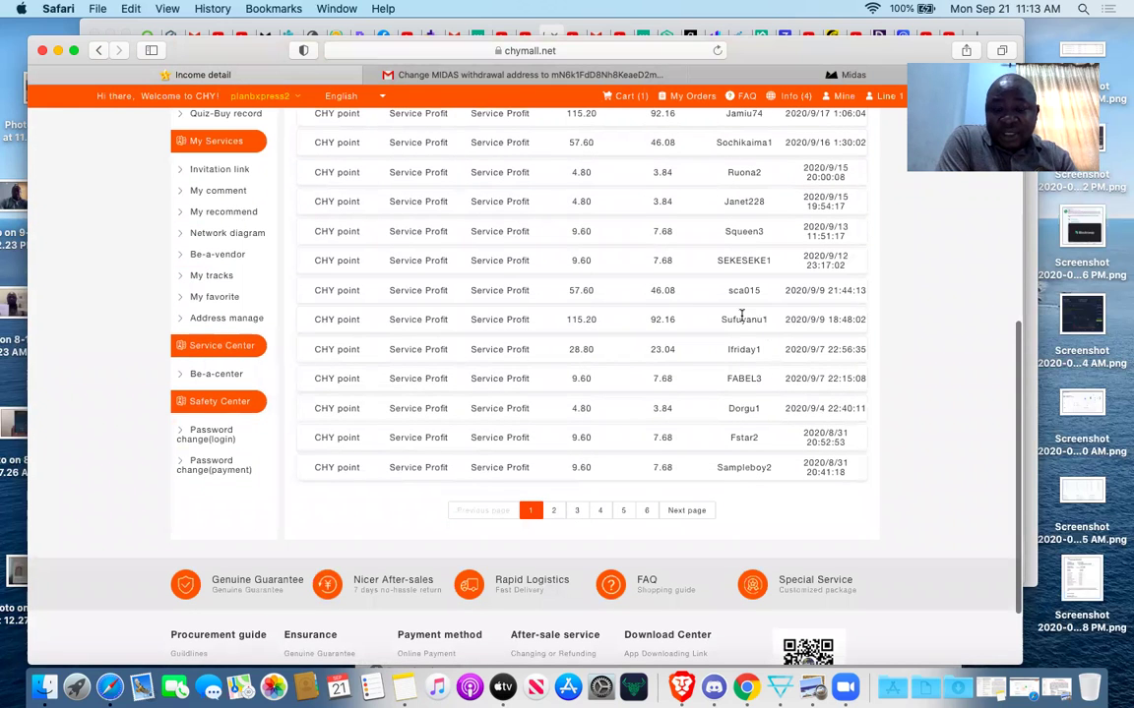
pyautogui.scroll(2, 740, 319)
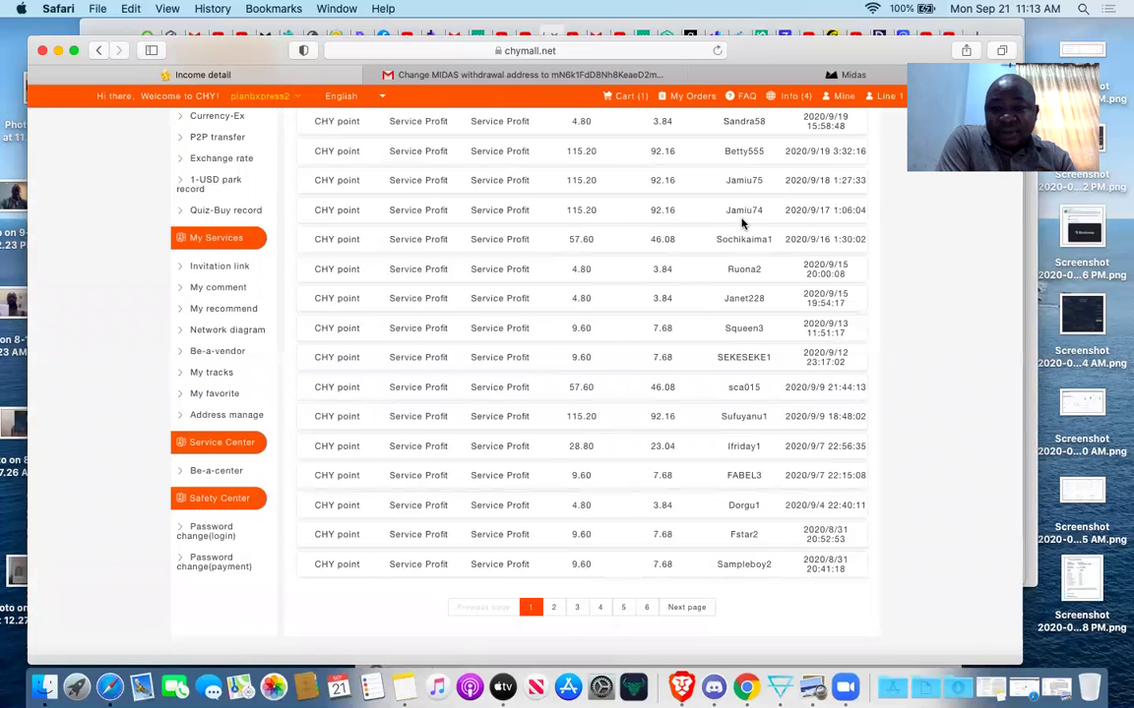
pyautogui.scroll(2, 743, 224)
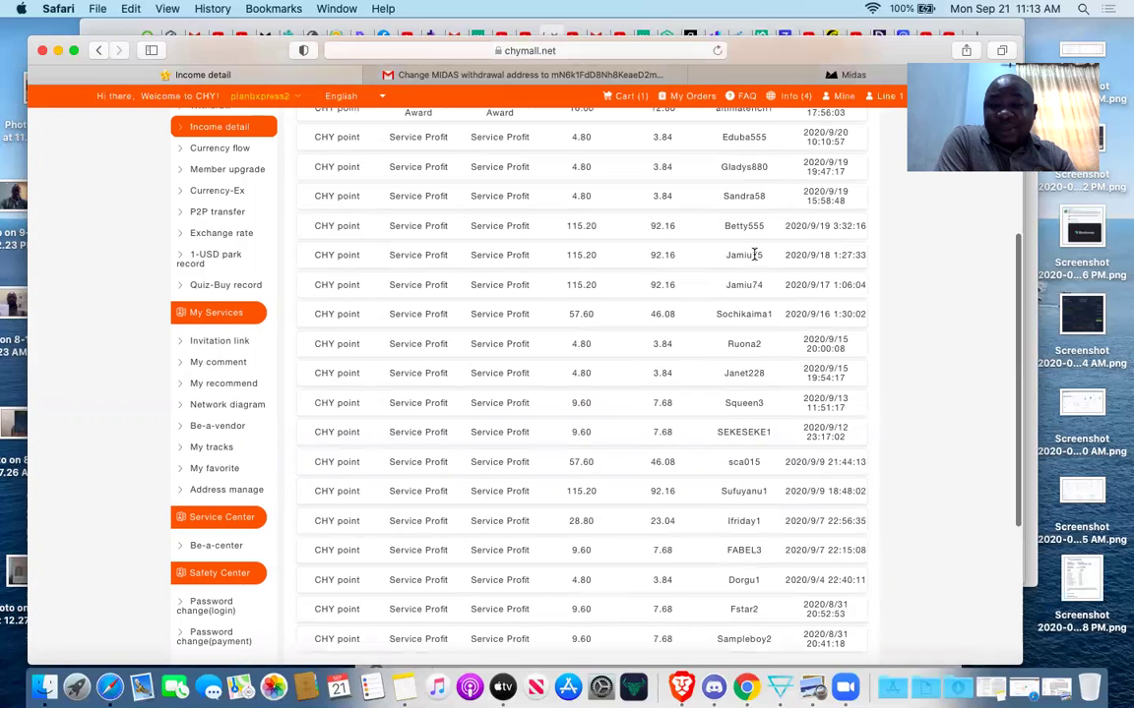
pyautogui.scroll(2, 678, 245)
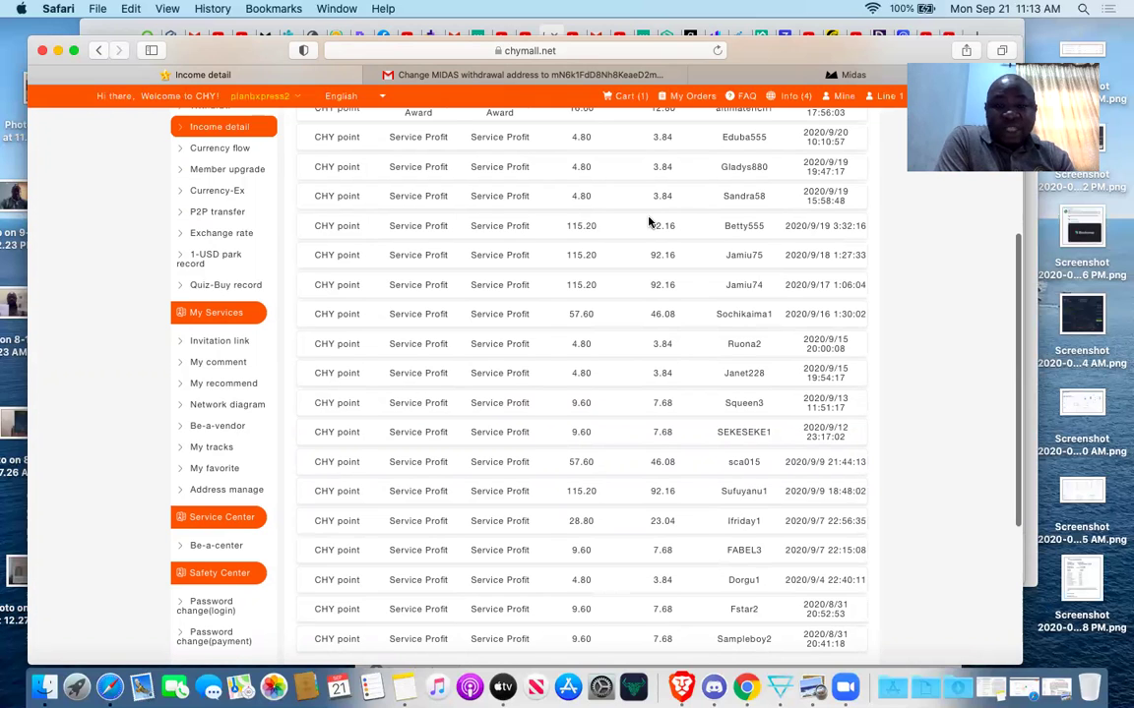
pyautogui.scroll(2, 649, 222)
pyautogui.scroll(-6, 650, 222)
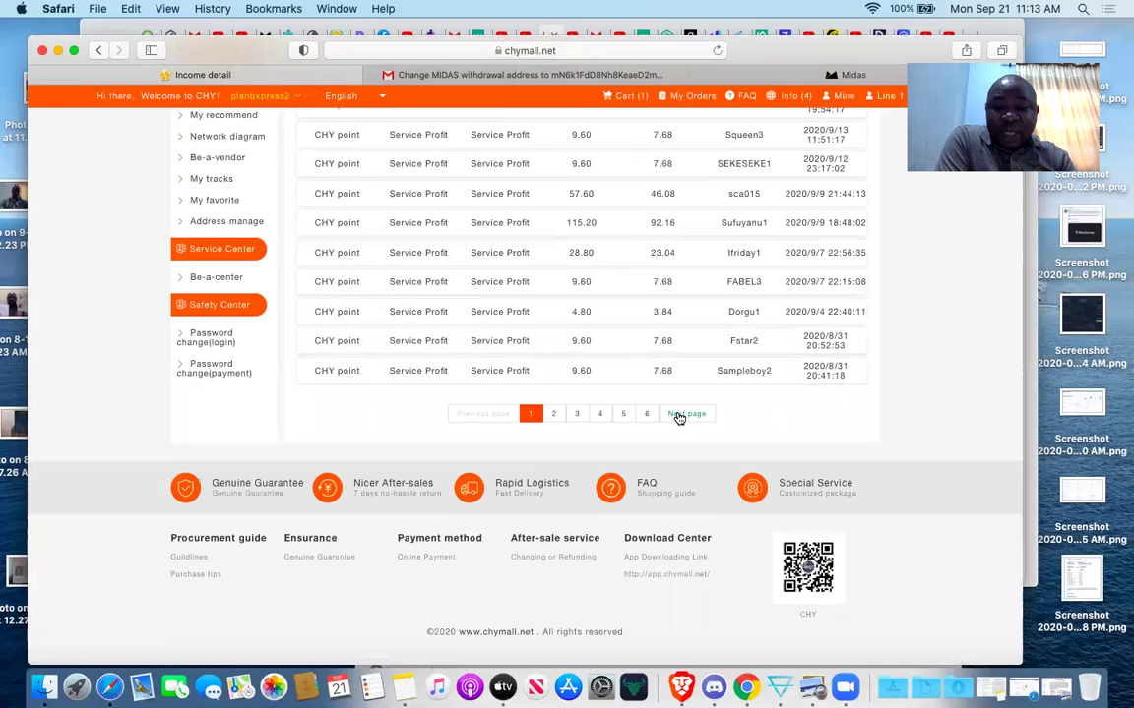
# View the last income page (6), then page 5 with July 2020 entries like Chain Service Profit 1.92.
pyautogui.click(648, 415)
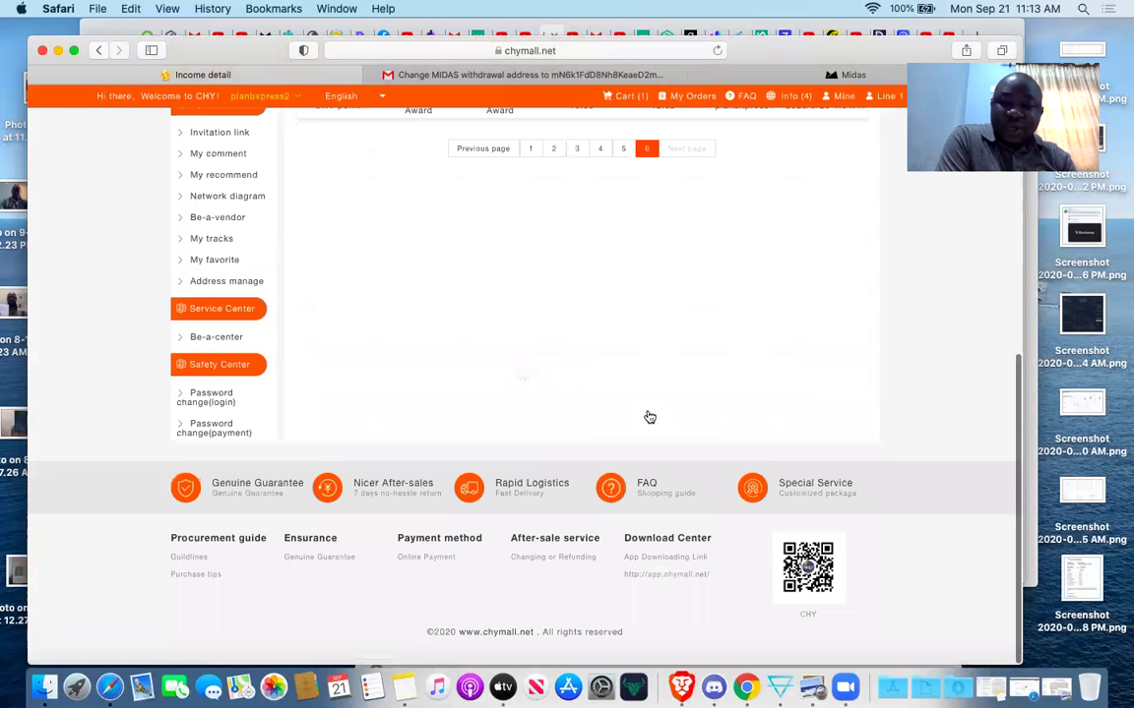
pyautogui.scroll(6, 649, 414)
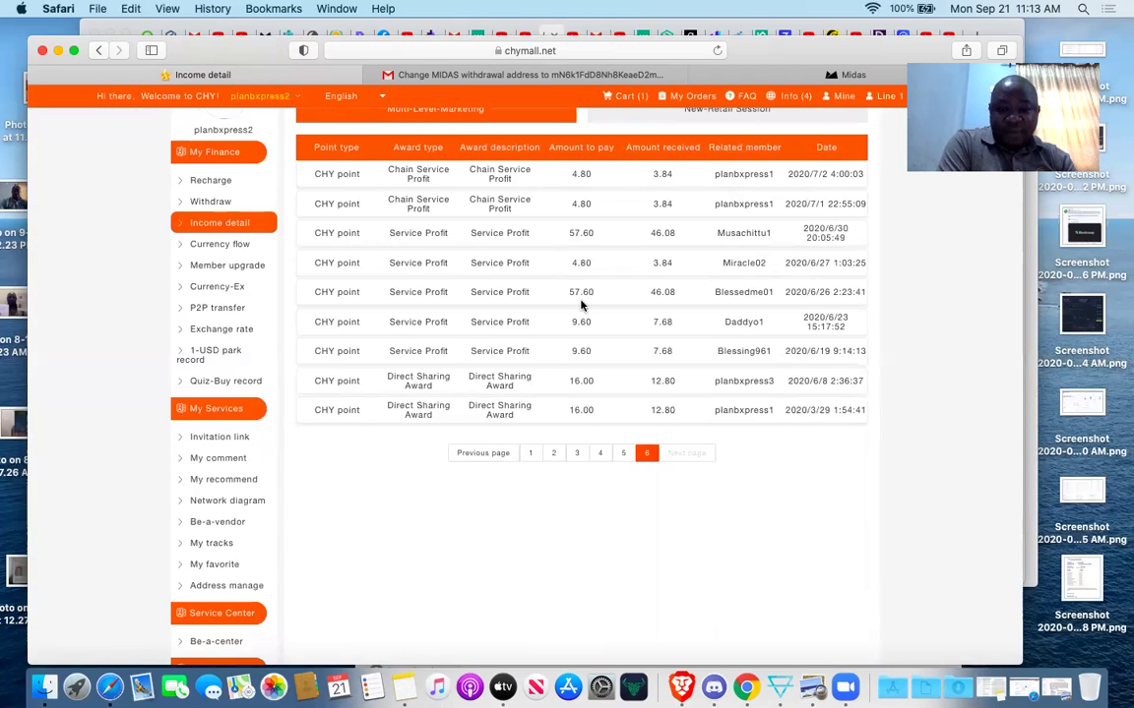
pyautogui.click(623, 454)
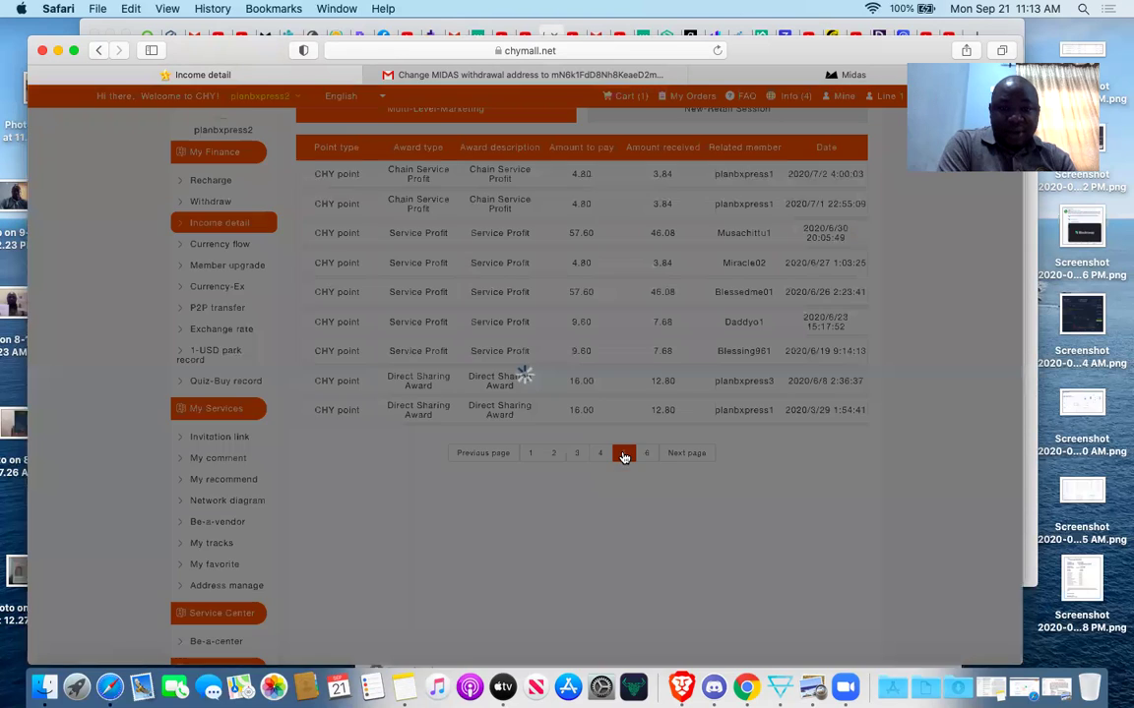
pyautogui.scroll(-1, 623, 459)
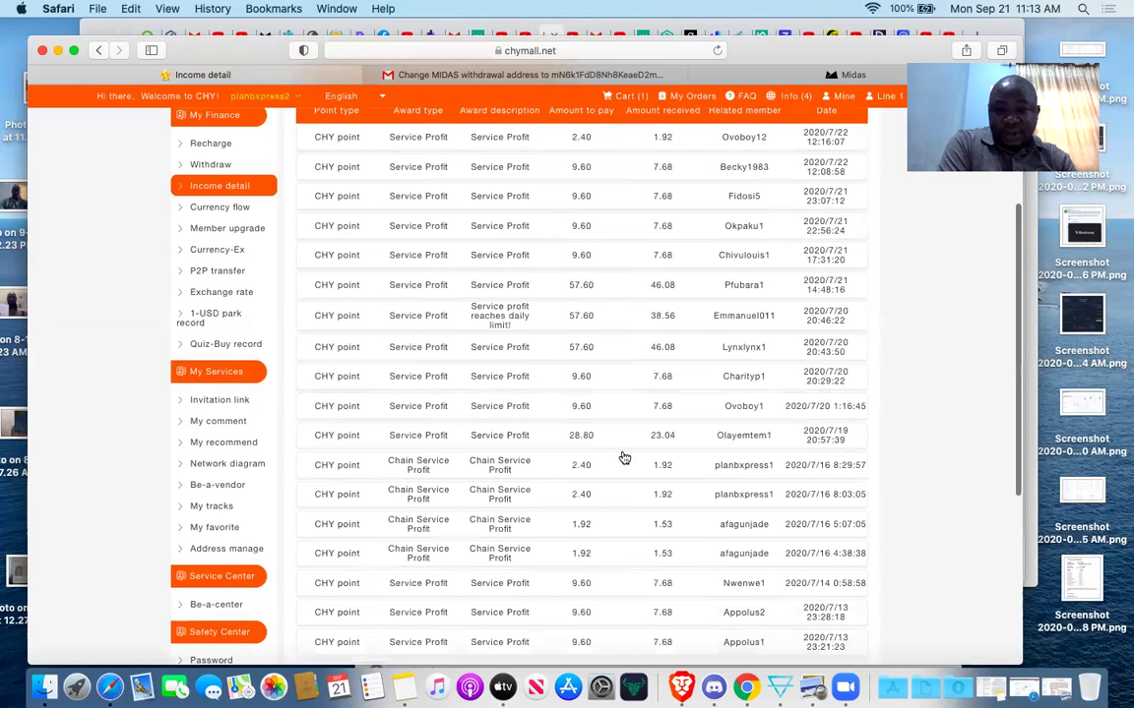
pyautogui.scroll(-3, 624, 458)
pyautogui.scroll(2, 622, 456)
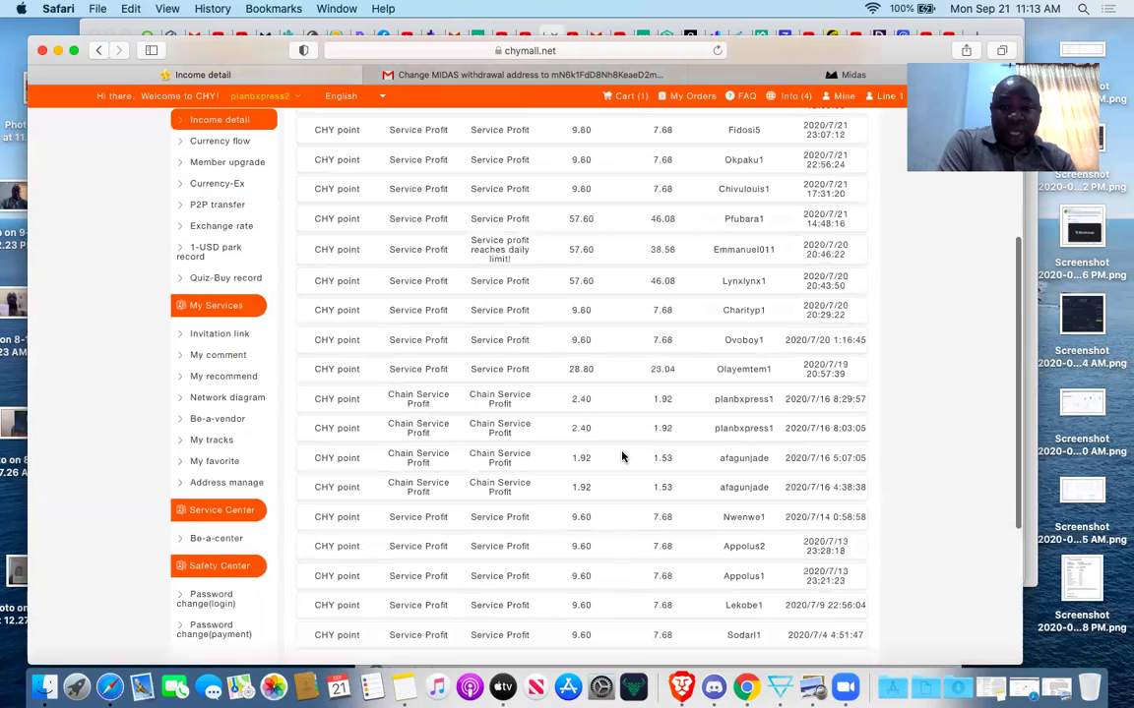
pyautogui.scroll(8, 551, 443)
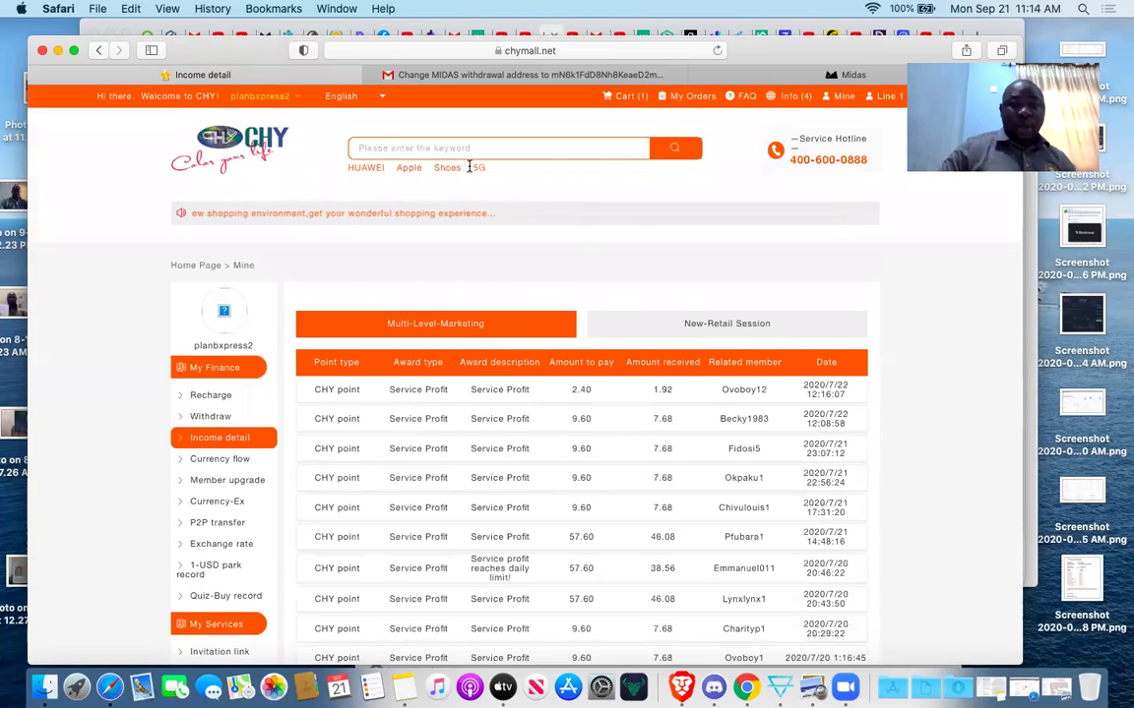
# Return to the CHY Mall home page via the breadcrumb, then switch to the Brave window.
pyautogui.click(207, 267)
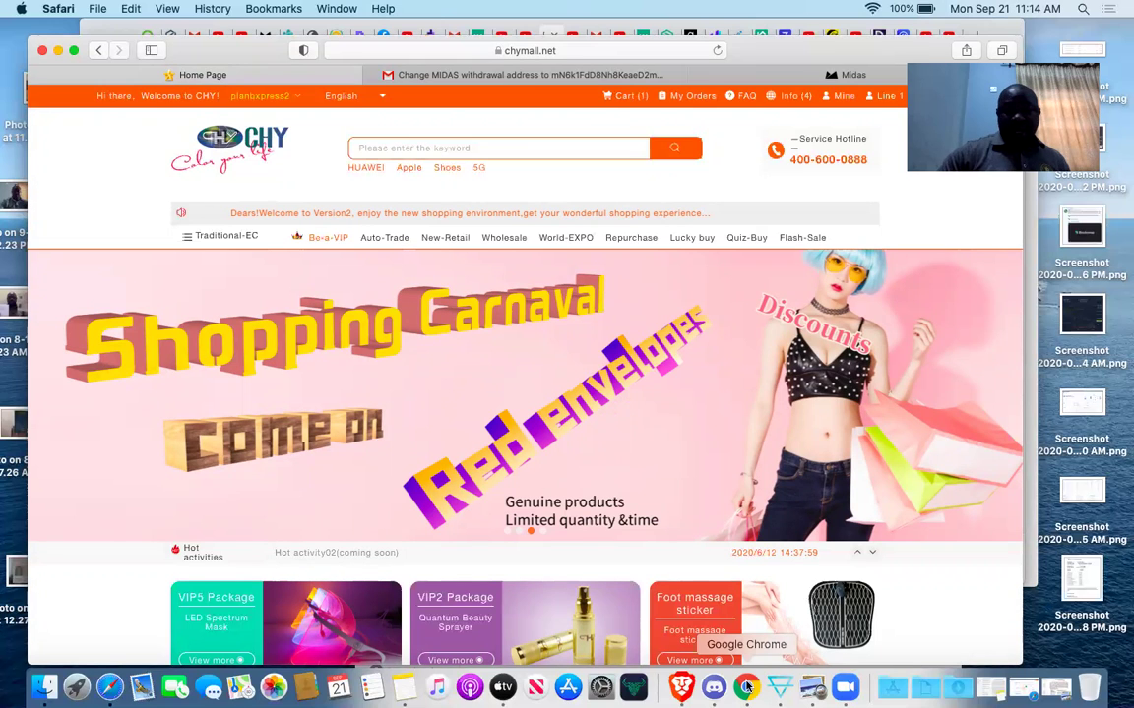
pyautogui.press('super+Tab')
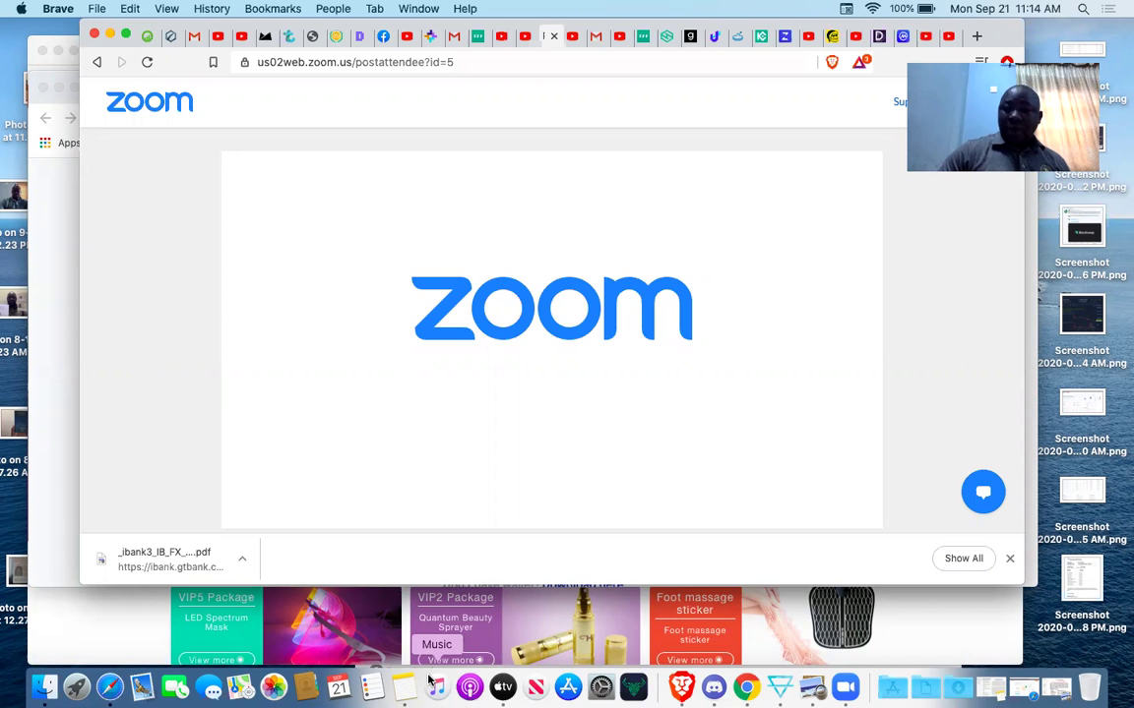
# Back in Brave, open a fresh tab and enter google.com in its address bar.
pyautogui.click(462, 591)
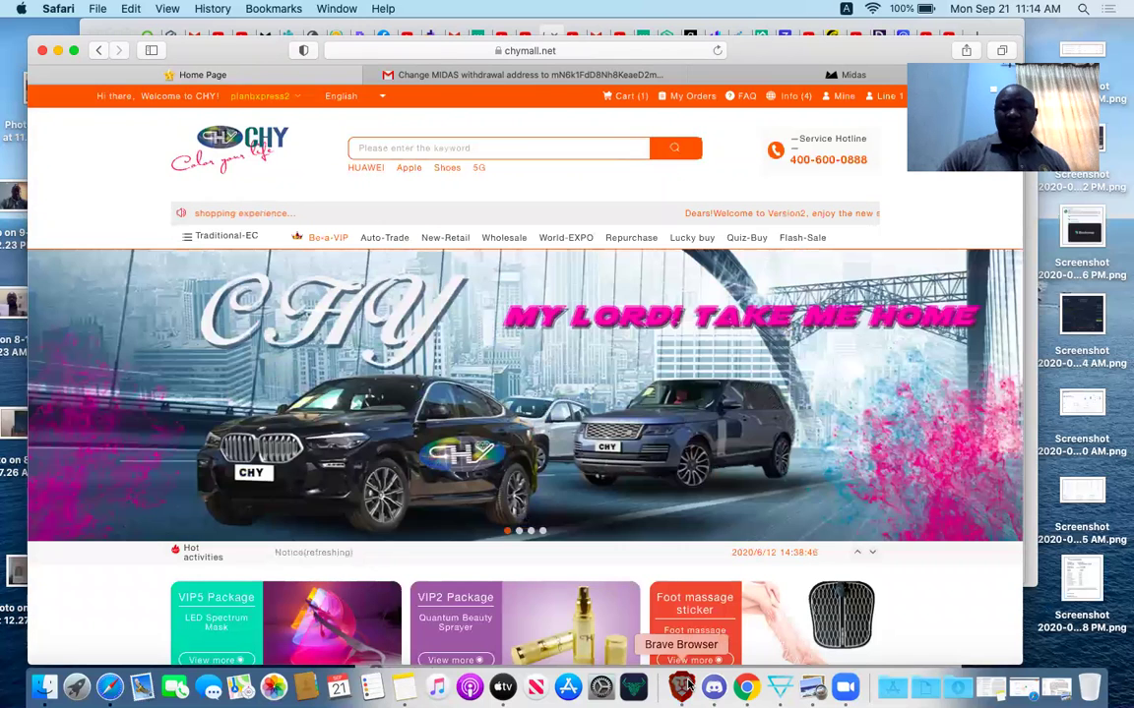
pyautogui.click(684, 687)
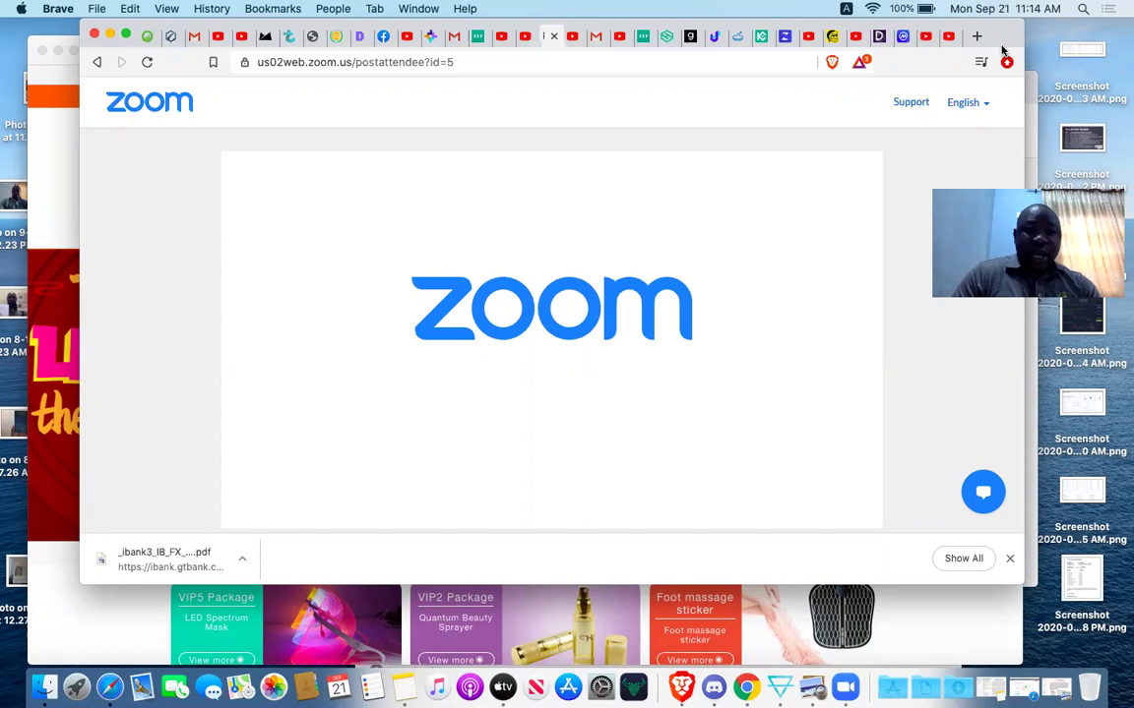
pyautogui.press('super+t')
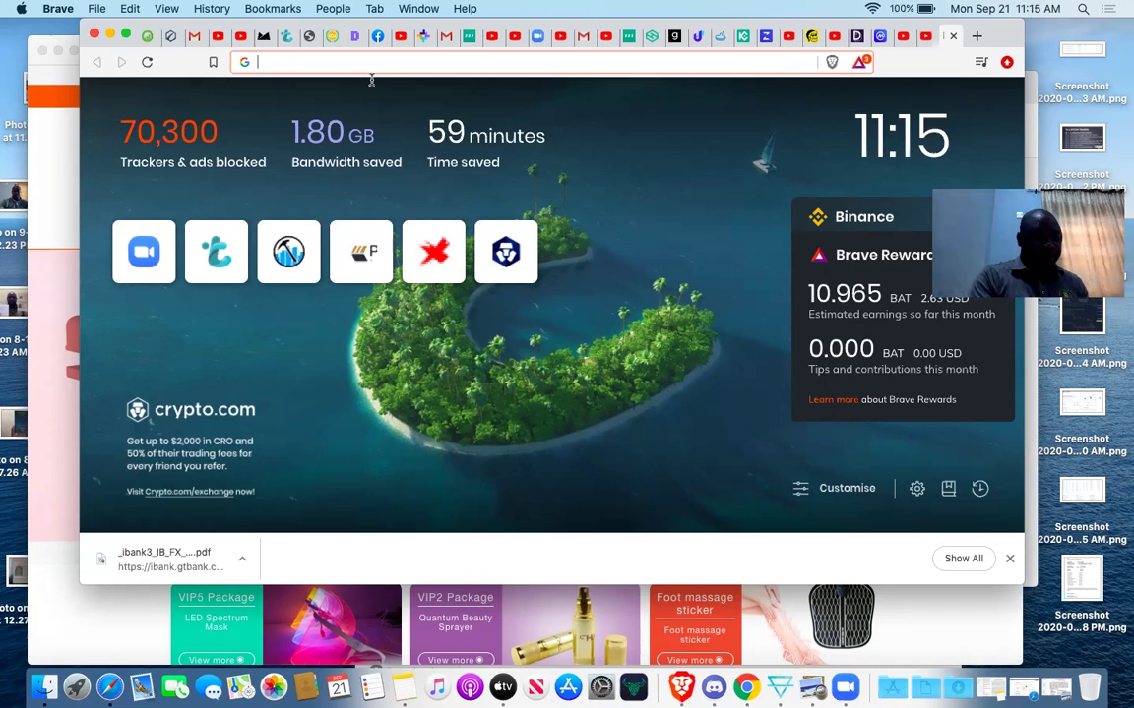
pyautogui.write('google.com')
pyautogui.press('Return')
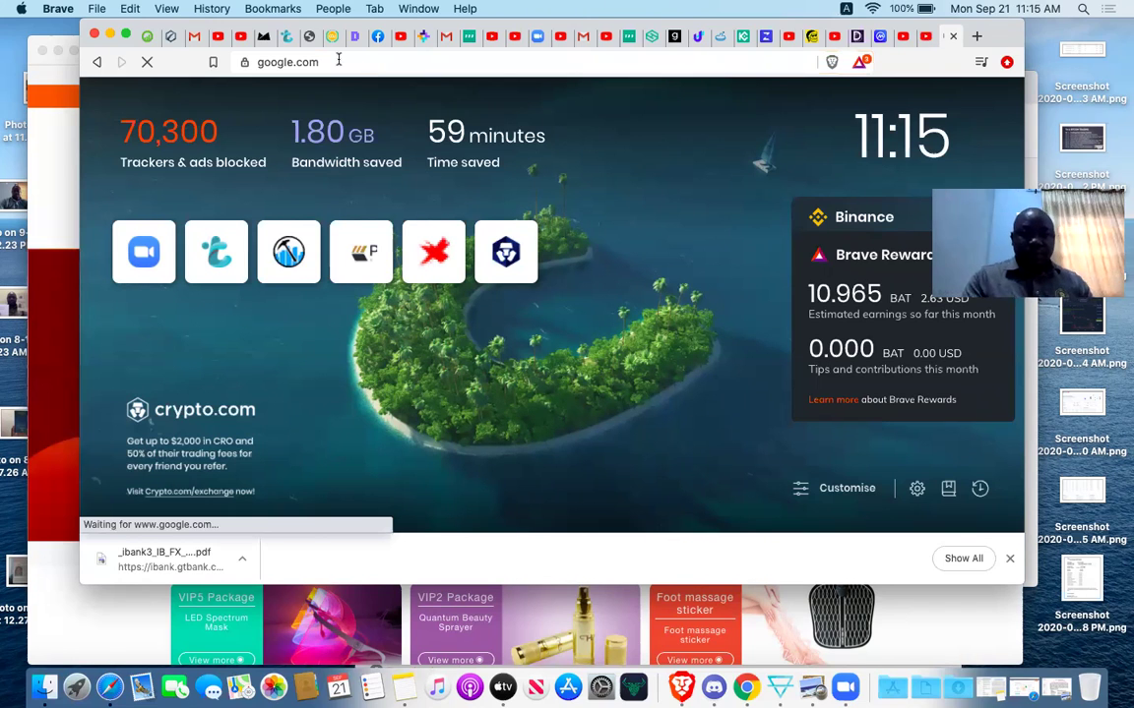